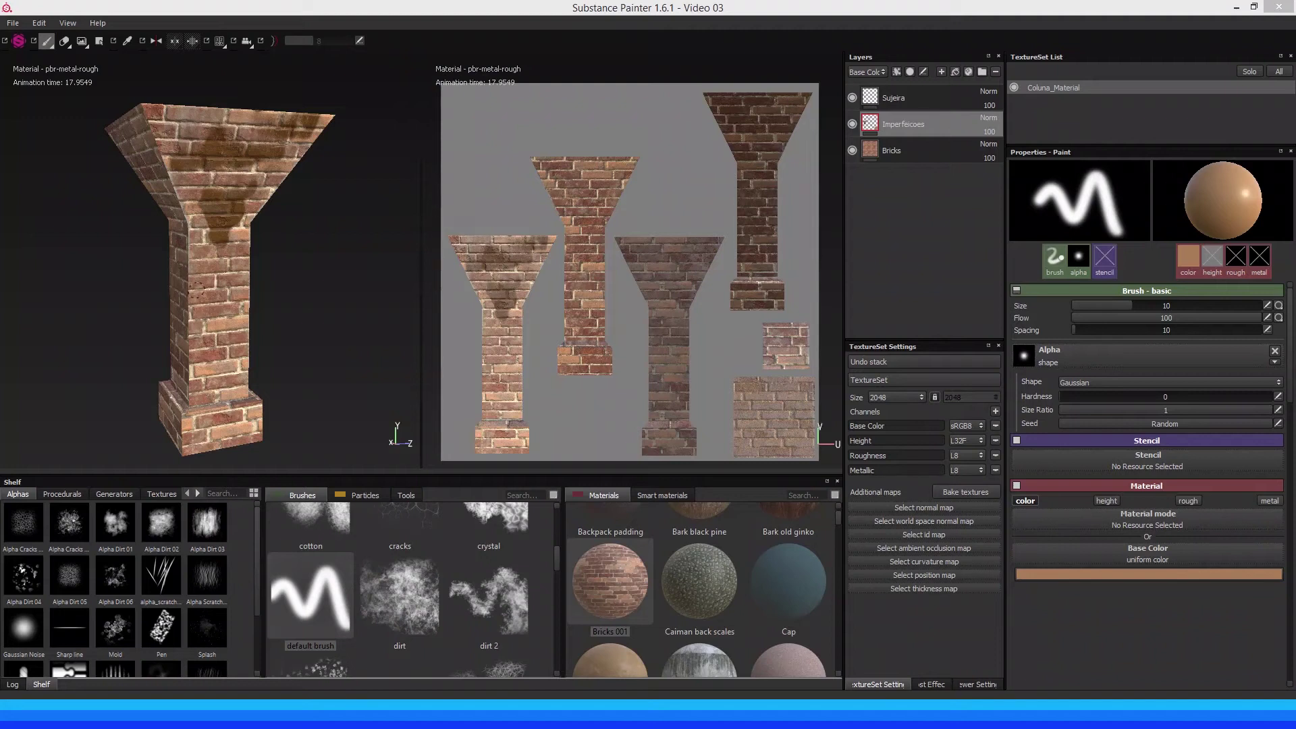
Turn the column to face front, then select the Bricks, Imperfeicoes and Sujeira layers together.
{"action": "mouse_move", "coordinate": [195, 271]}
{"action": "middle_mouse_down", "text": "alt"}
{"action": "mouse_move", "coordinate": [189, 243]}
{"action": "mouse_move", "coordinate": [224, 236]}
{"action": "middle_mouse_up", "text": "alt"}
{"action": "mouse_move", "coordinate": [224, 236]}
{"action": "left_mouse_down", "text": "alt"}
{"action": "mouse_move", "coordinate": [245, 228]}
{"action": "mouse_move", "coordinate": [216, 230]}
{"action": "left_mouse_up", "text": "alt"}
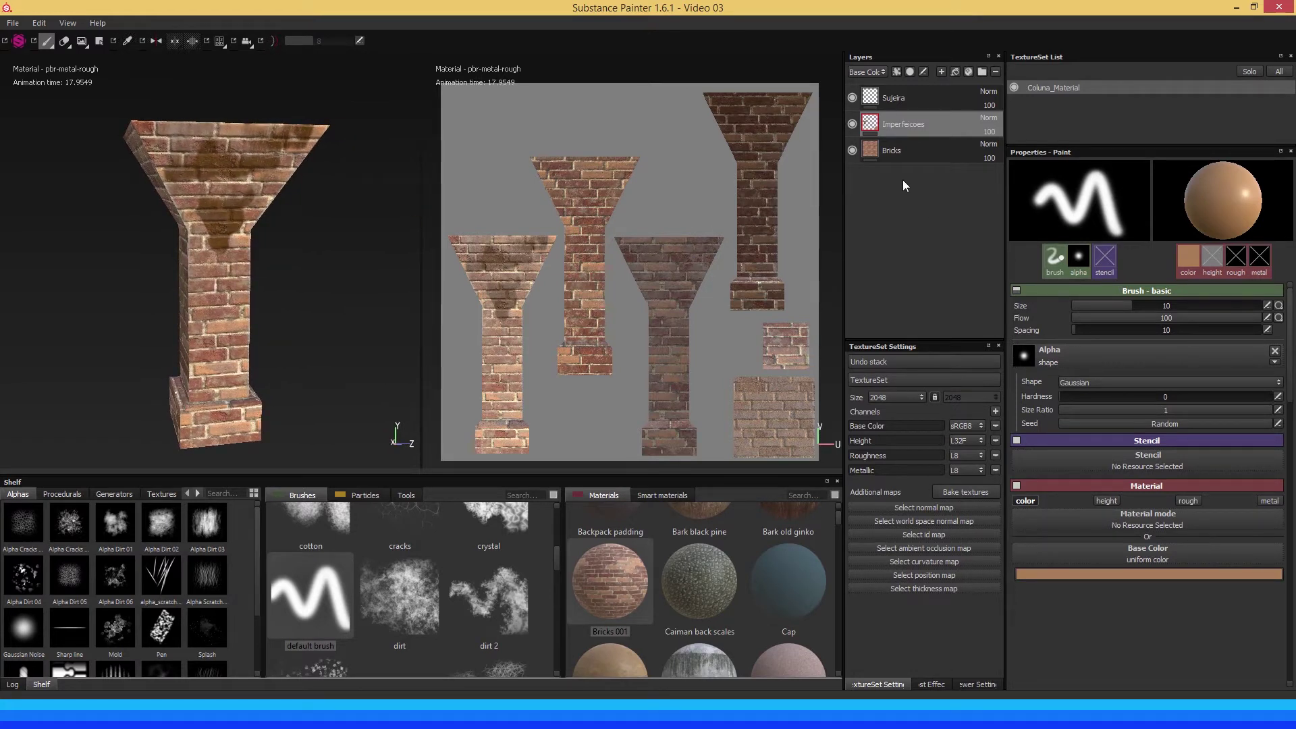
{"action": "left_click", "coordinate": [922, 150]}
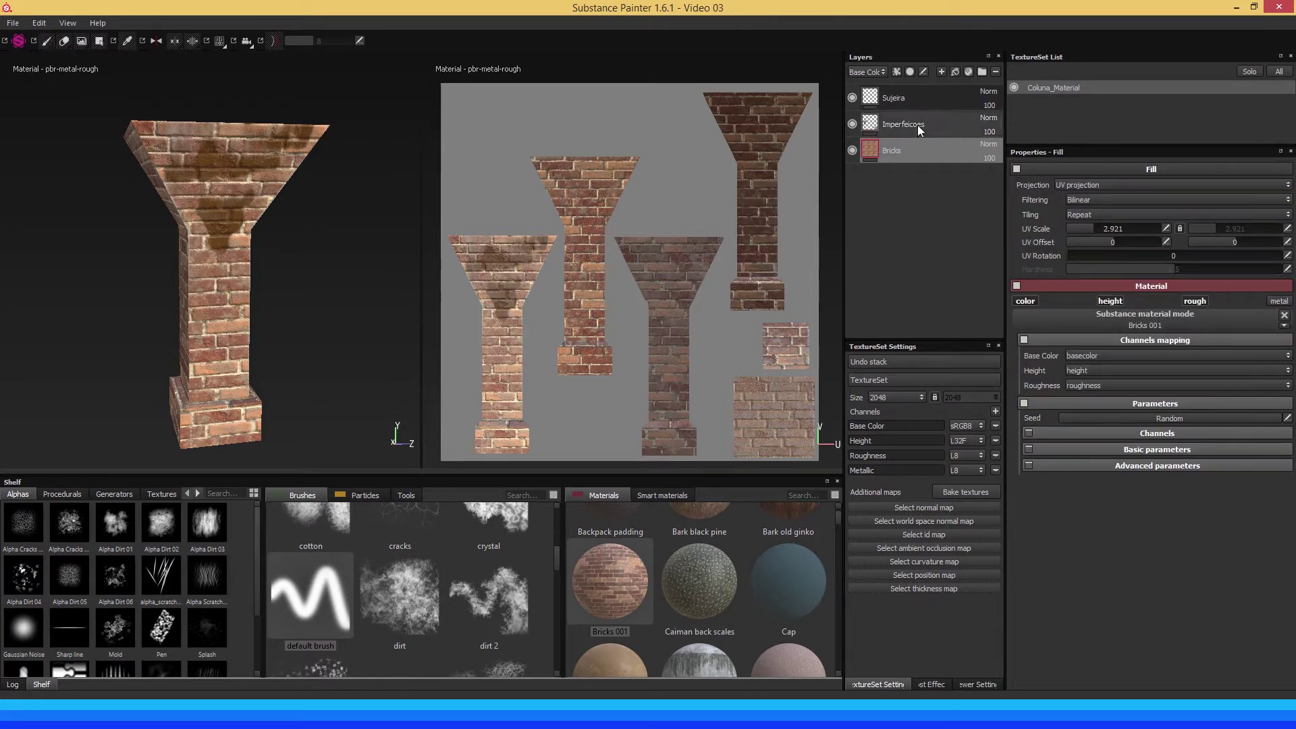
{"action": "left_click", "coordinate": [918, 124], "text": "ctrl"}
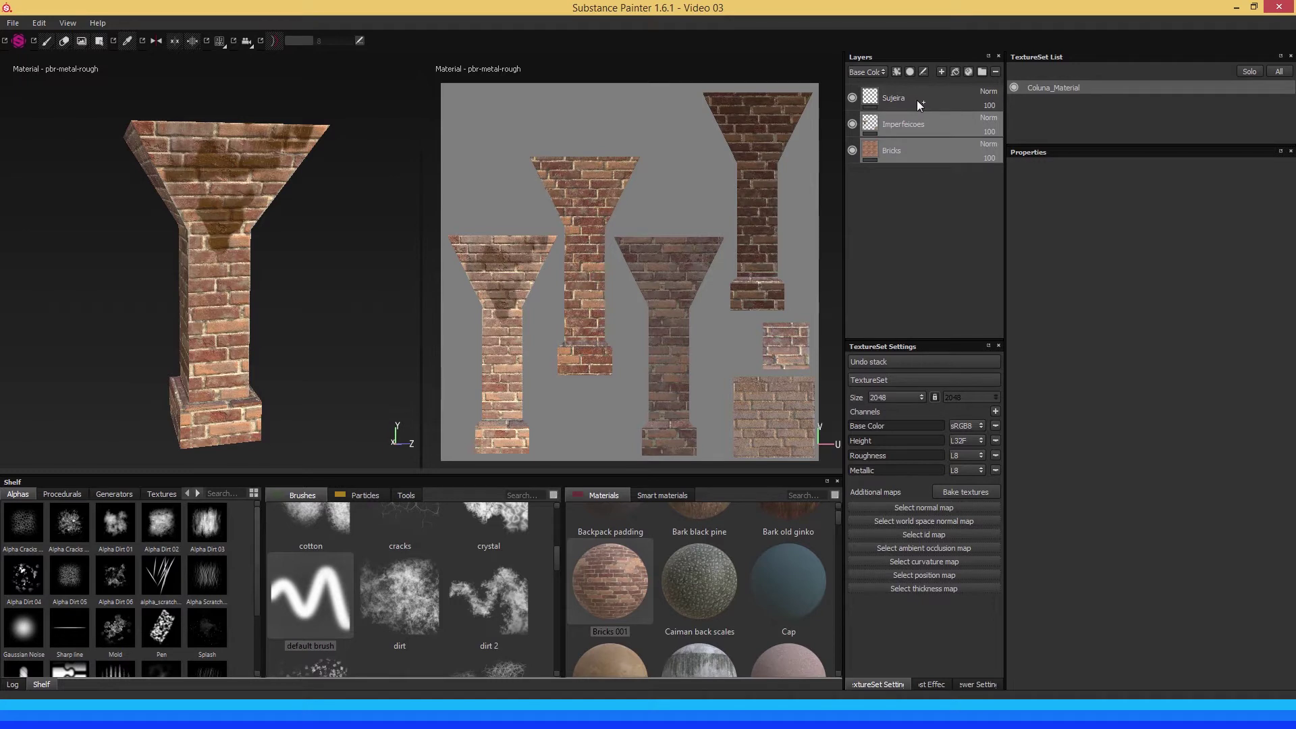
{"action": "left_click", "coordinate": [917, 100], "text": "ctrl"}
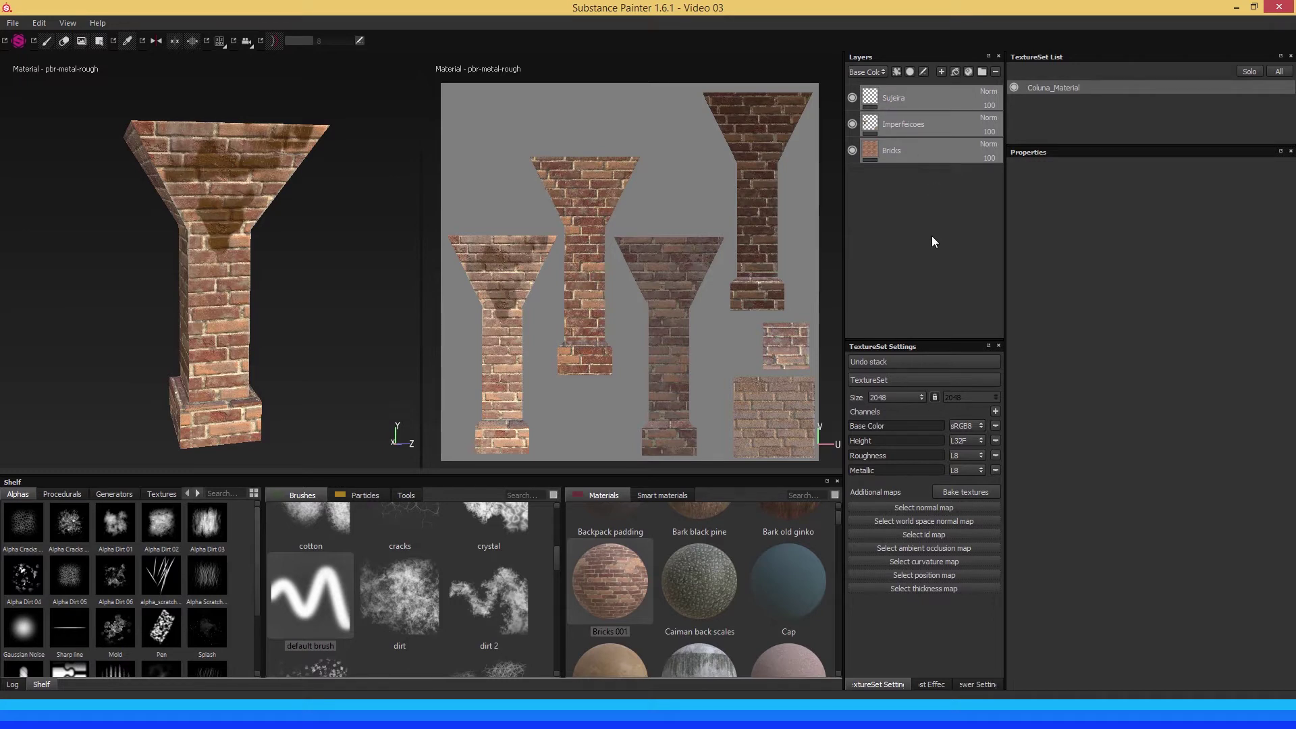
Group Sujeira, Imperfeicoes and Bricks into a new folder, Folder 1.
{"action": "key", "text": "ctrl+g"}
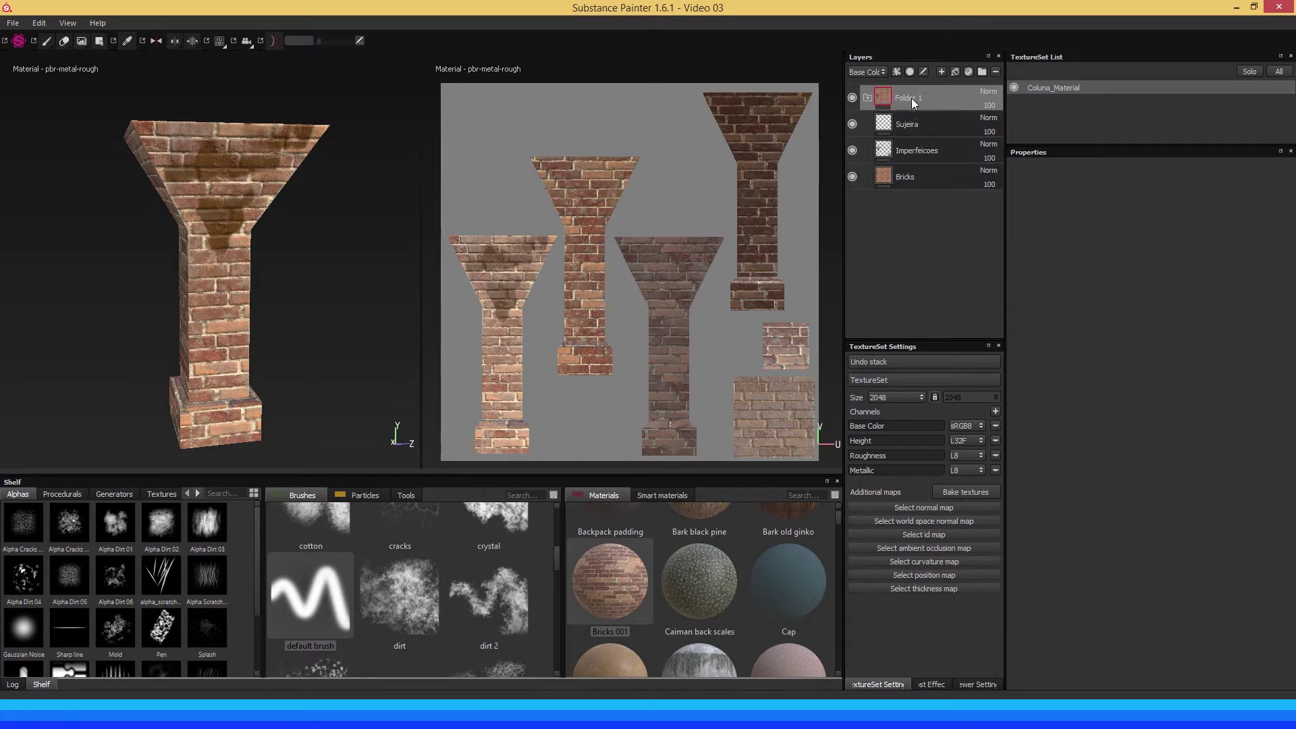
{"action": "left_click", "coordinate": [867, 98]}
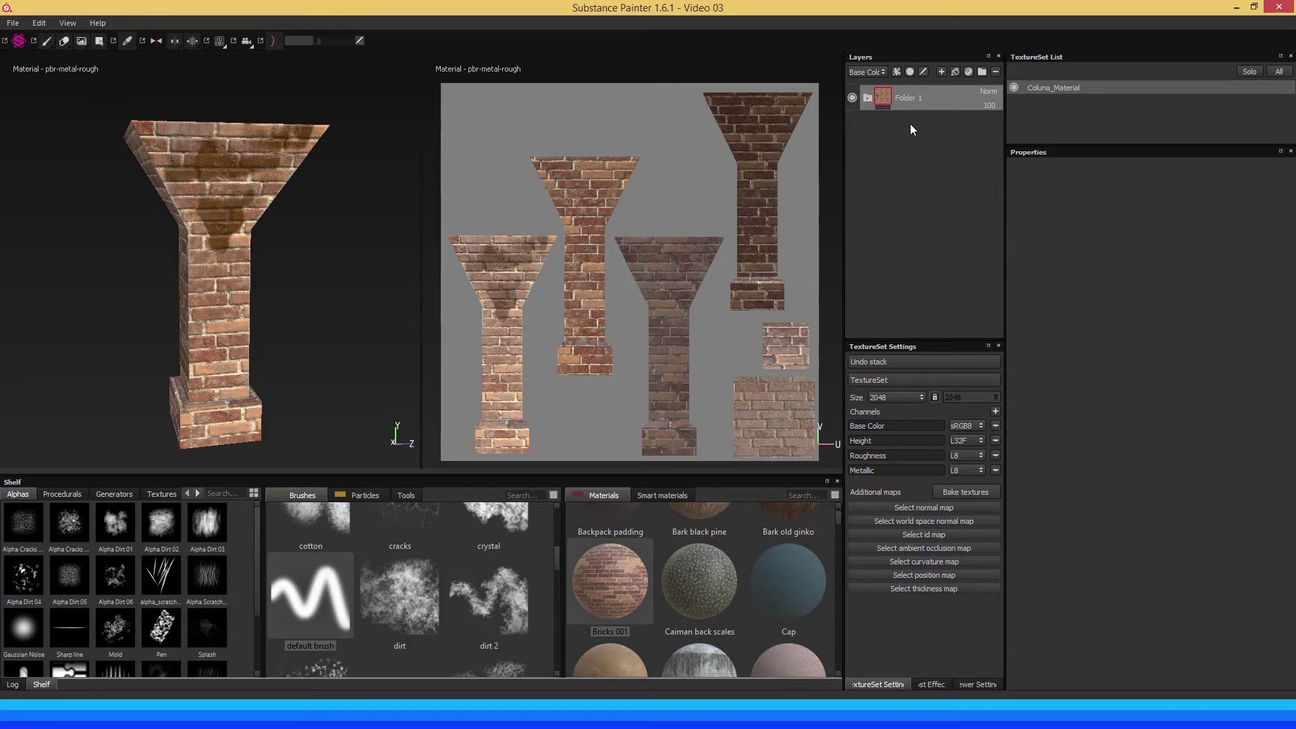
{"action": "left_click", "coordinate": [868, 99]}
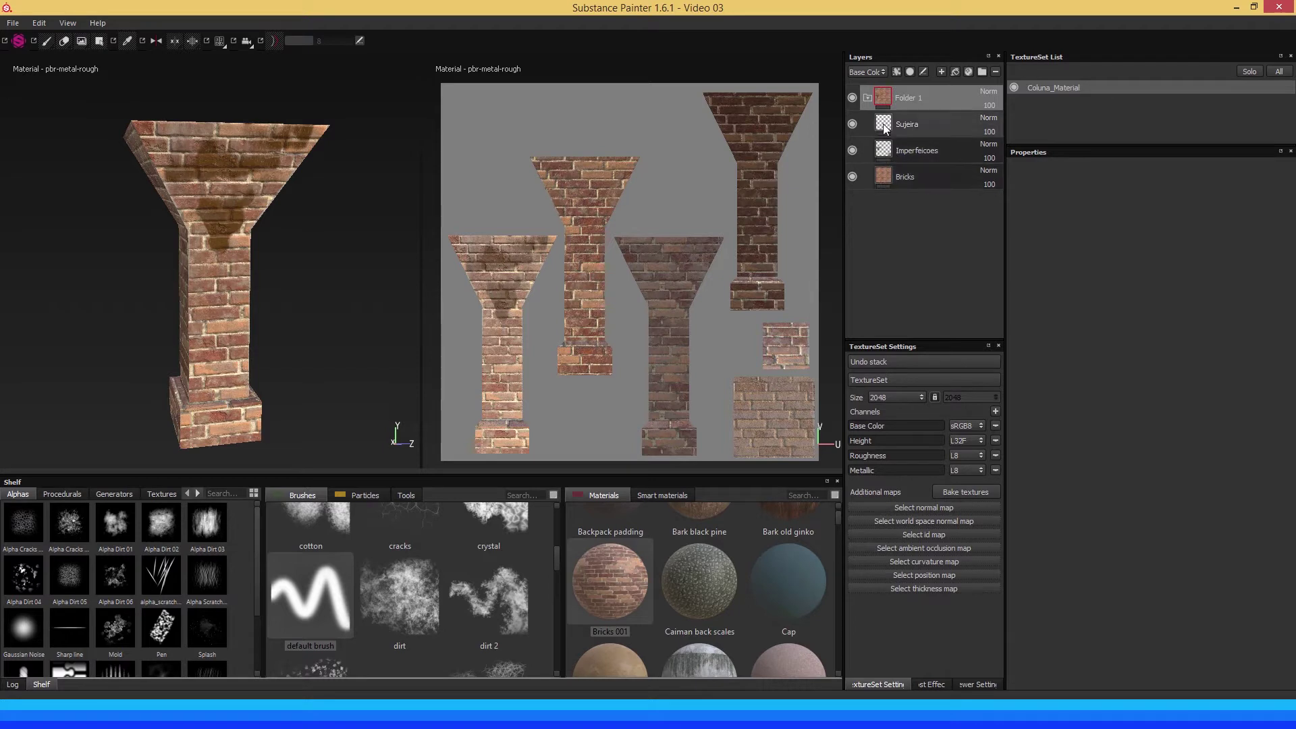
{"action": "left_click", "coordinate": [865, 99]}
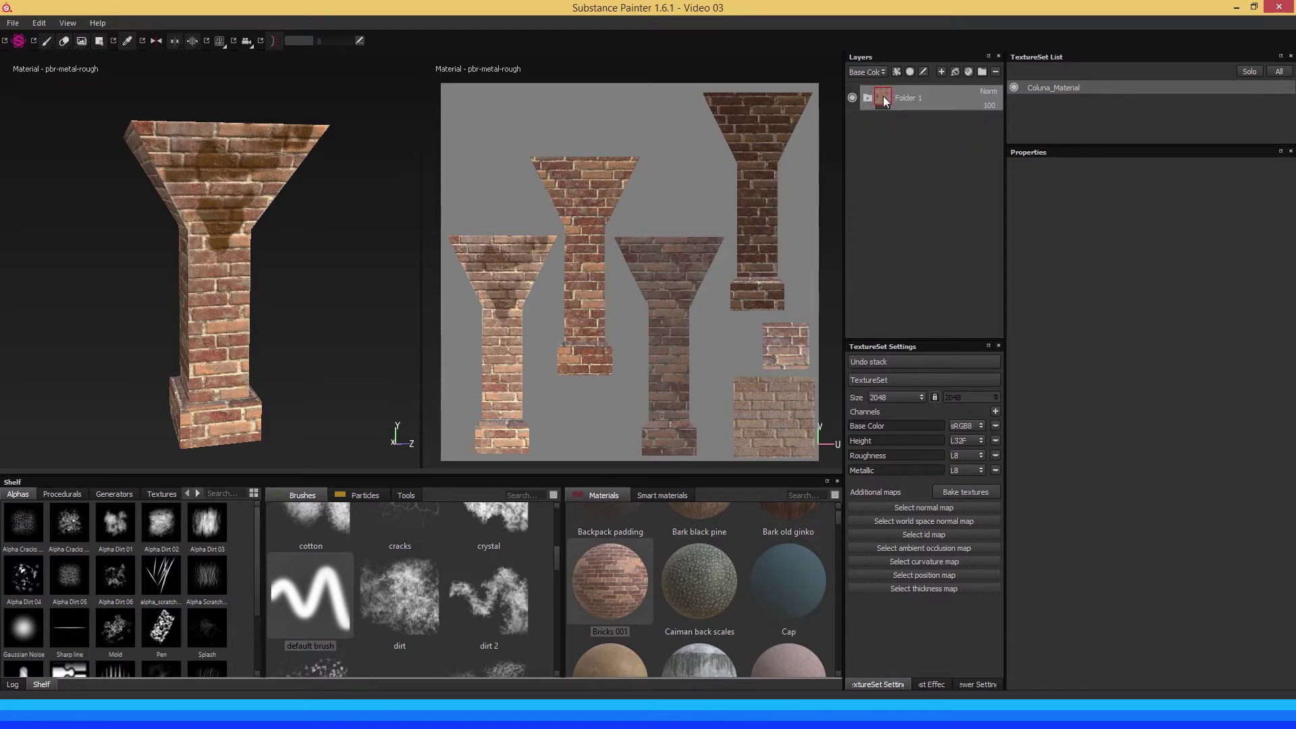
Rename Folder 1 to 'Bricks Grupo'.
{"action": "double_click", "coordinate": [914, 98]}
{"action": "type", "text": "Bric"}
{"action": "type", "text": "ks Gr"}
{"action": "type", "text": "upo"}
{"action": "key", "text": "Return"}
{"action": "left_click", "coordinate": [852, 98]}
{"action": "left_click", "coordinate": [852, 98]}
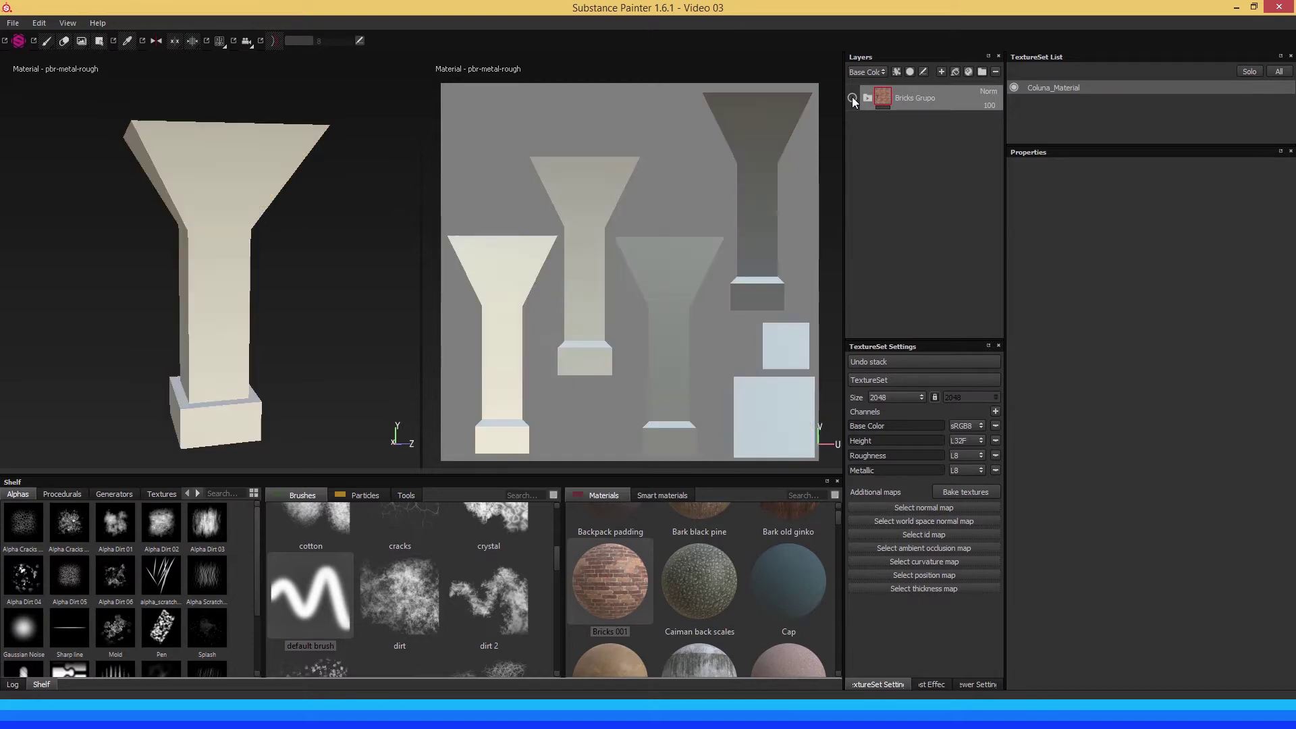
{"action": "left_click", "coordinate": [852, 98]}
{"action": "left_click", "coordinate": [851, 98]}
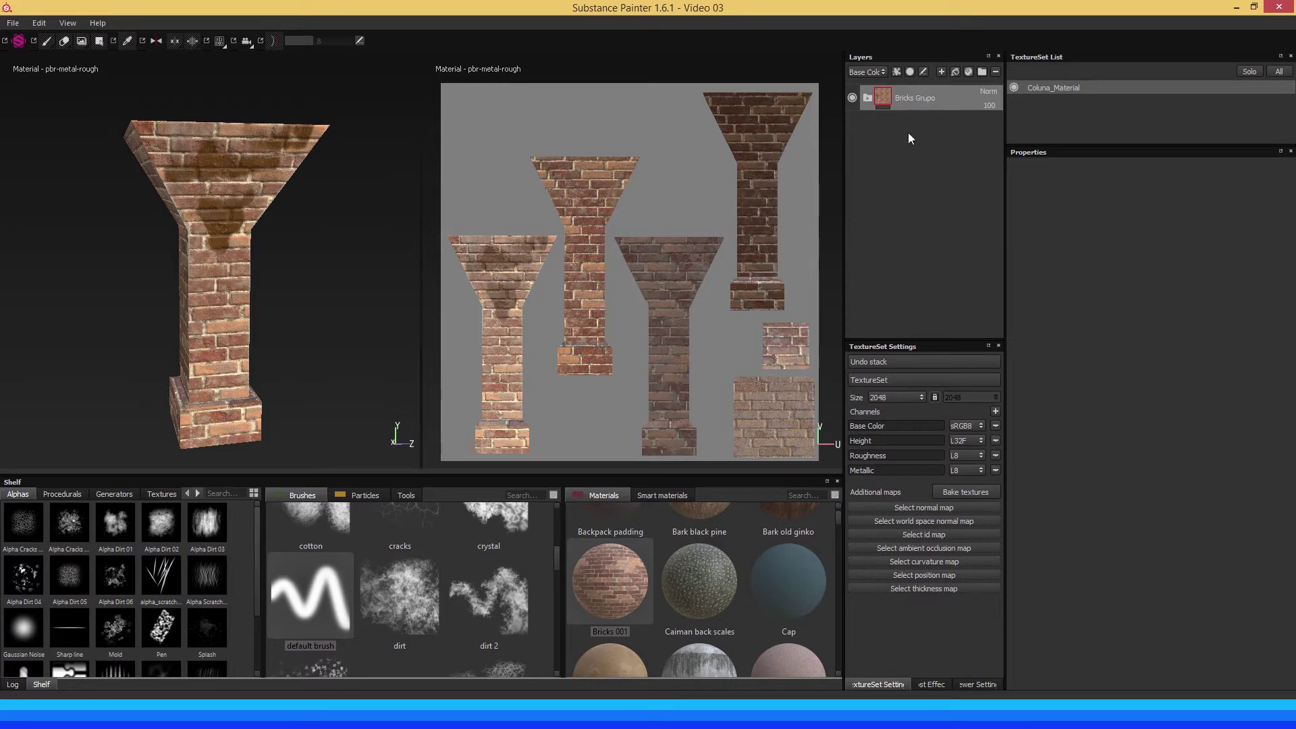
{"action": "left_click", "coordinate": [866, 99]}
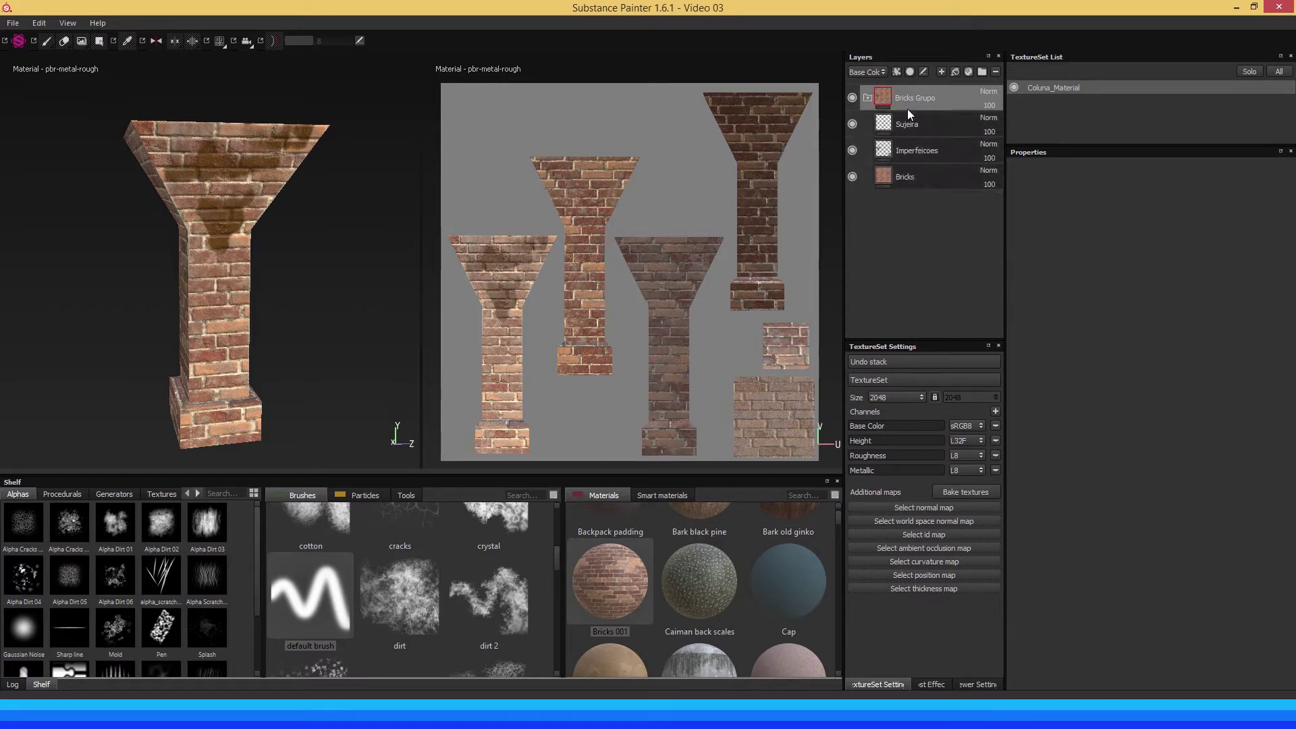
{"action": "mouse_move", "coordinate": [868, 100]}
{"action": "left_mouse_down"}
{"action": "mouse_move", "coordinate": [484, 329]}
{"action": "mouse_move", "coordinate": [529, 295]}
{"action": "left_mouse_up"}
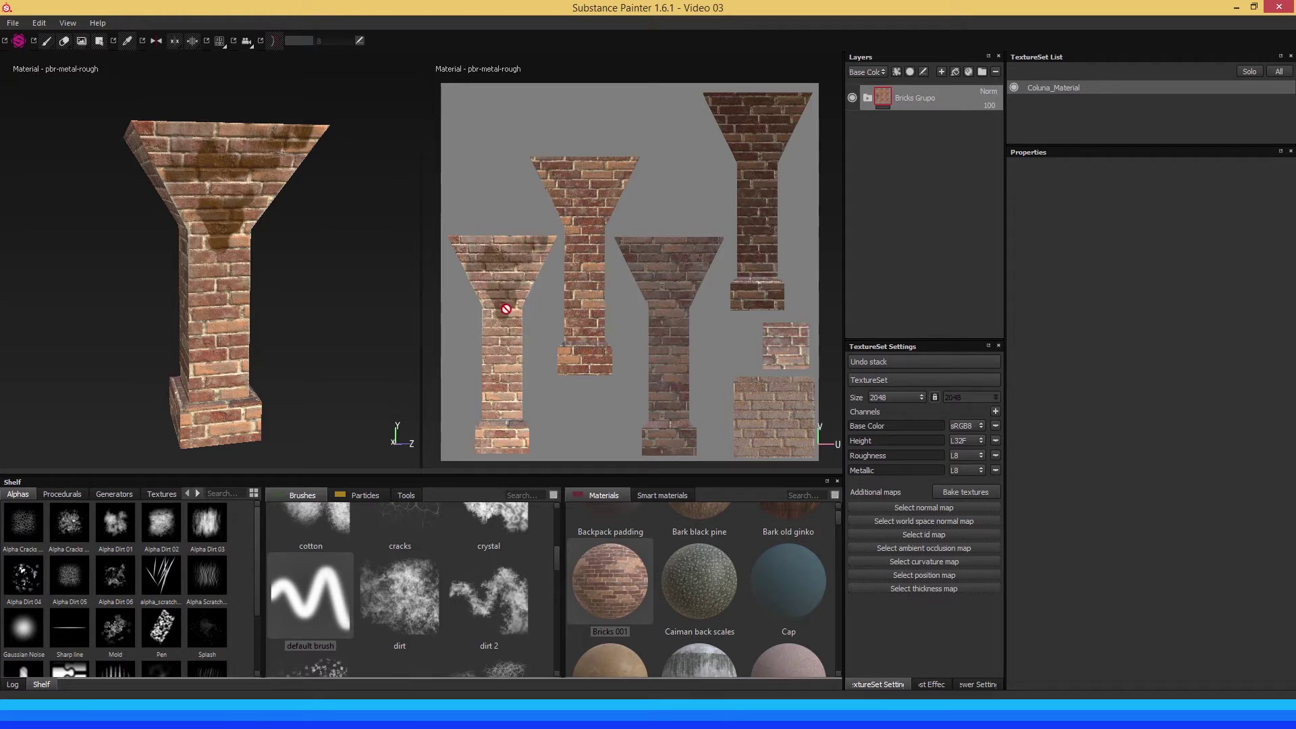
{"action": "mouse_move", "coordinate": [529, 295]}
{"action": "left_mouse_down"}
{"action": "mouse_move", "coordinate": [501, 357]}
{"action": "mouse_move", "coordinate": [958, 155]}
{"action": "left_mouse_up"}
{"action": "right_click", "coordinate": [914, 97]}
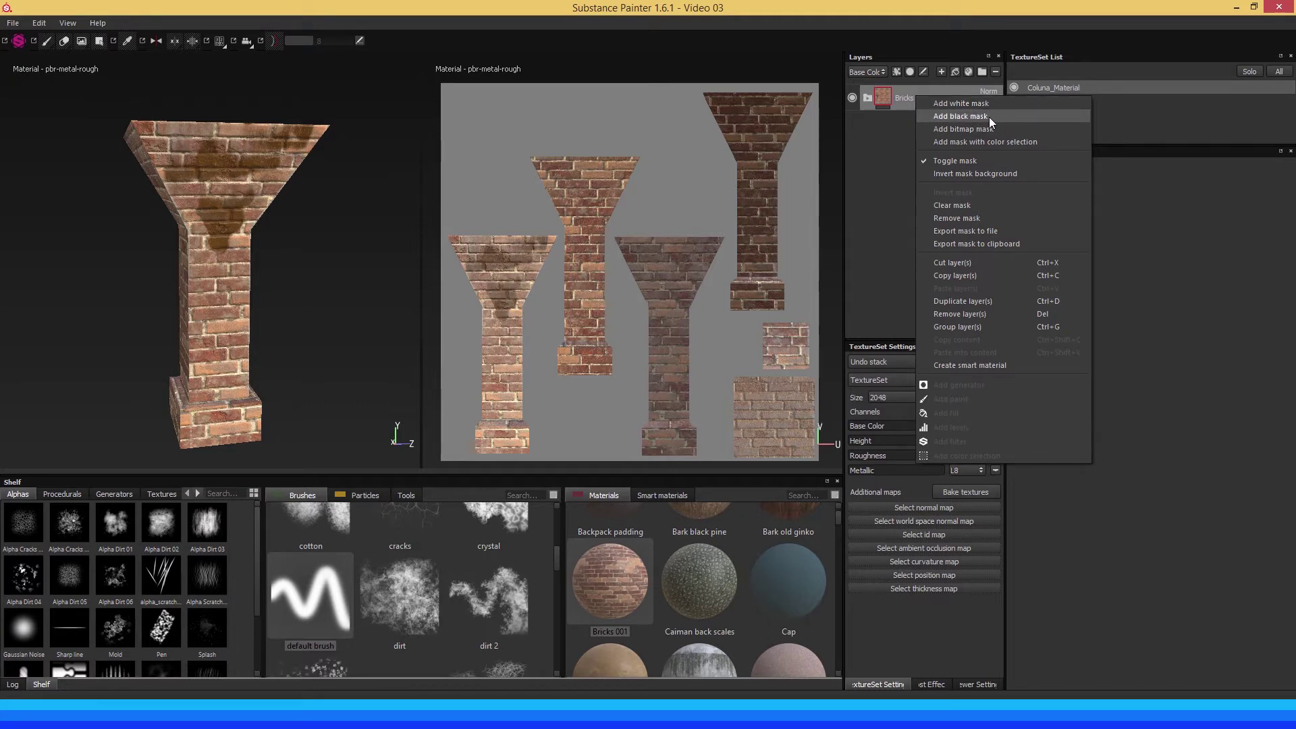
{"action": "left_click", "coordinate": [889, 116]}
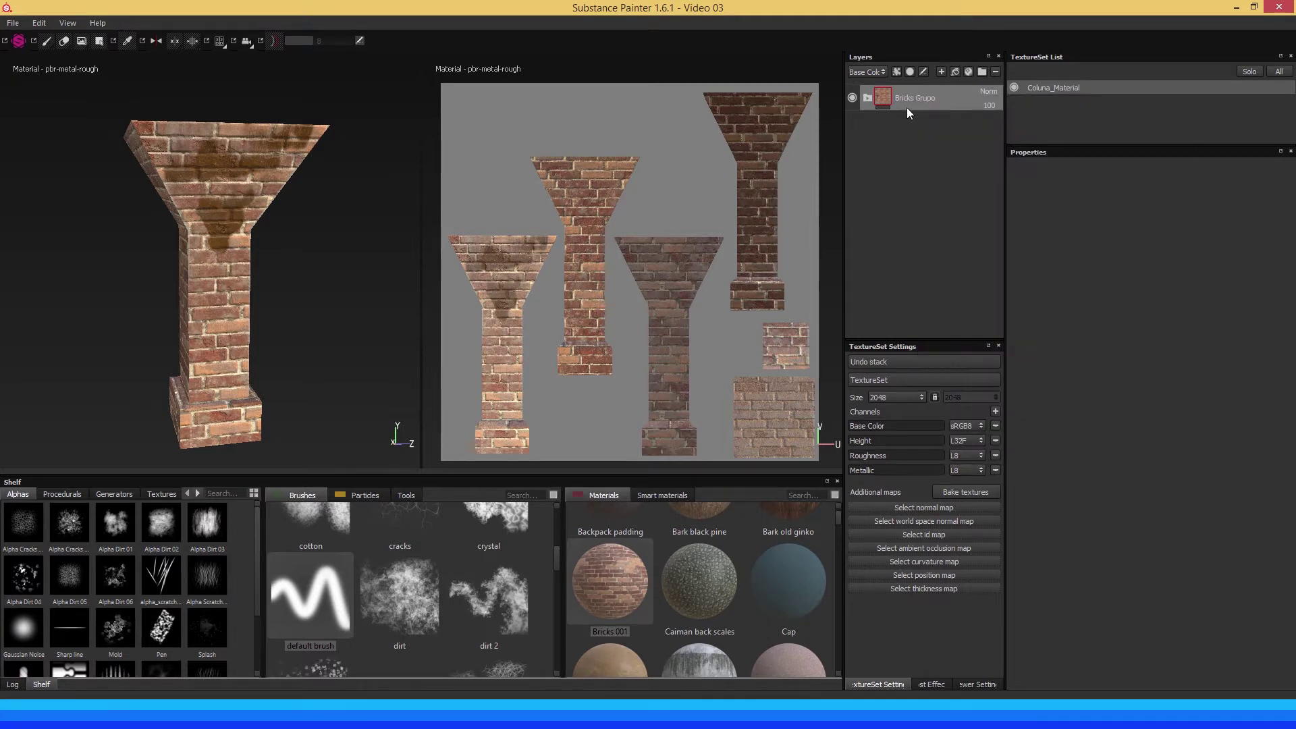
{"action": "left_click", "coordinate": [908, 73]}
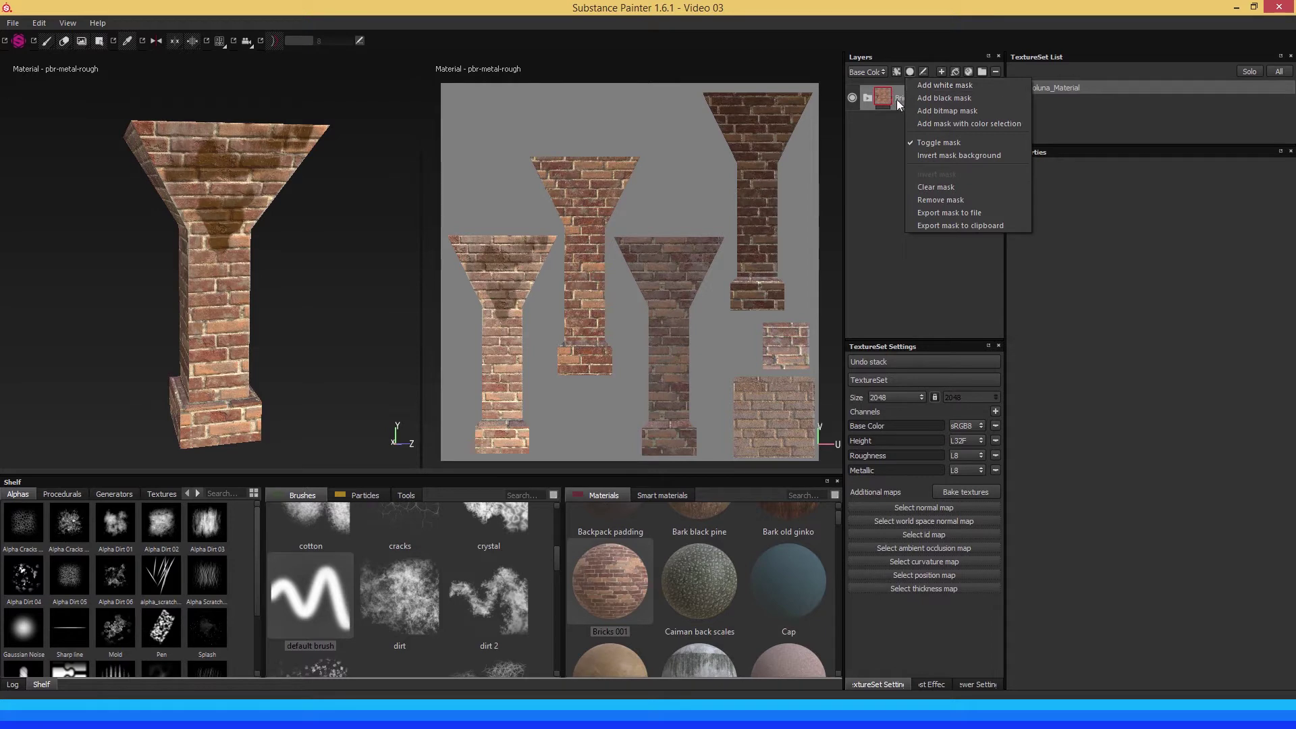
{"action": "left_click", "coordinate": [896, 99]}
{"action": "right_click", "coordinate": [912, 98]}
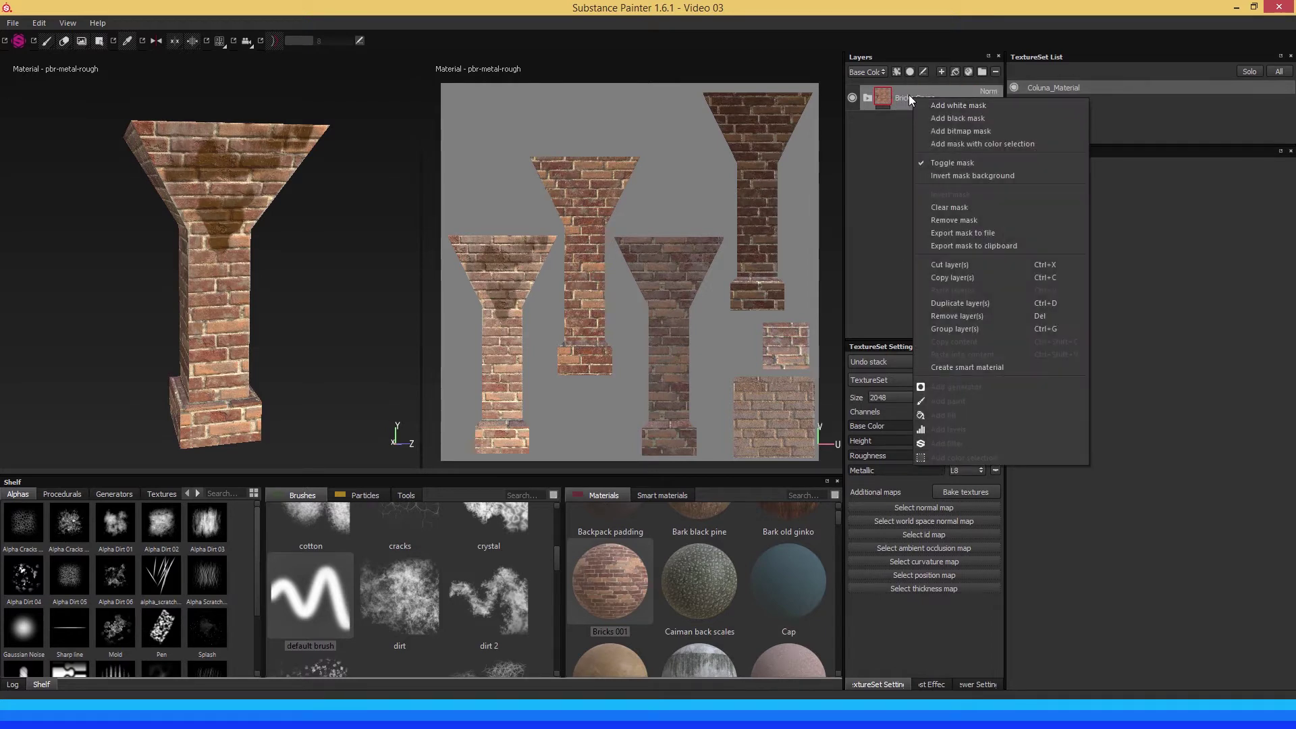
{"action": "left_click", "coordinate": [904, 96]}
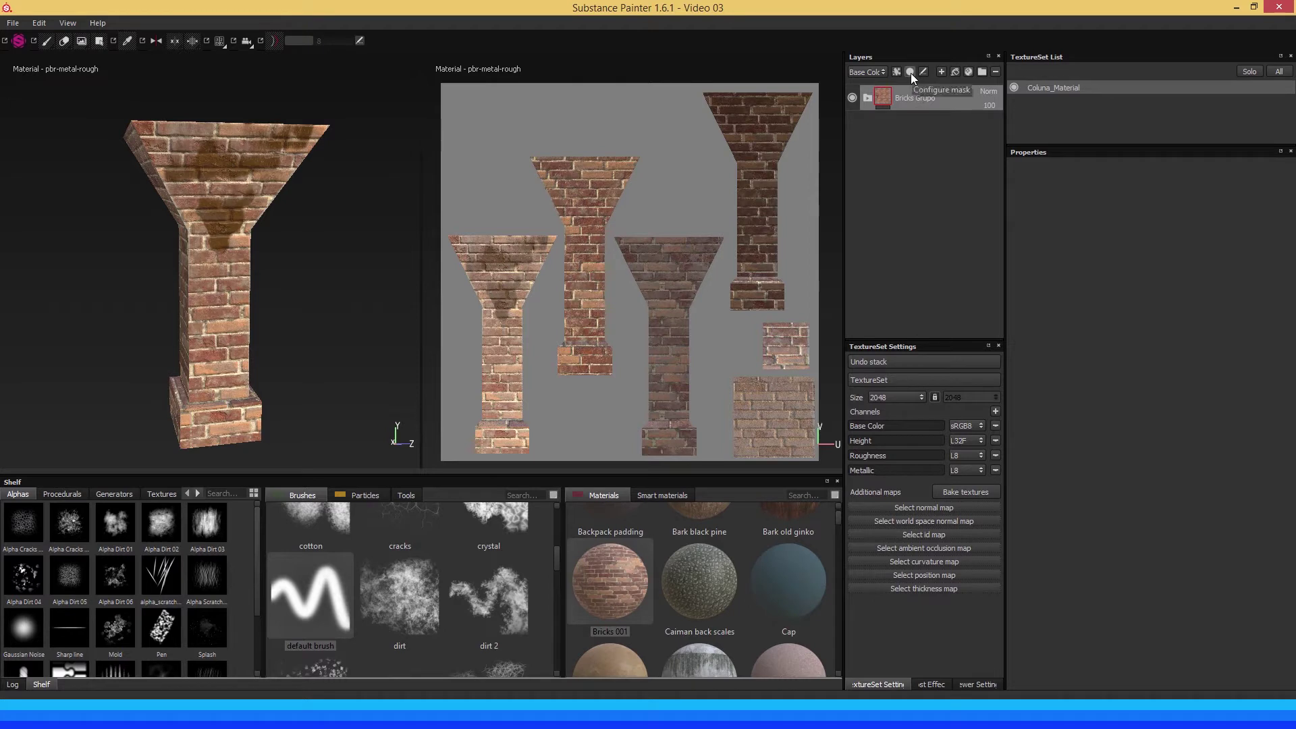
{"action": "left_click", "coordinate": [910, 73]}
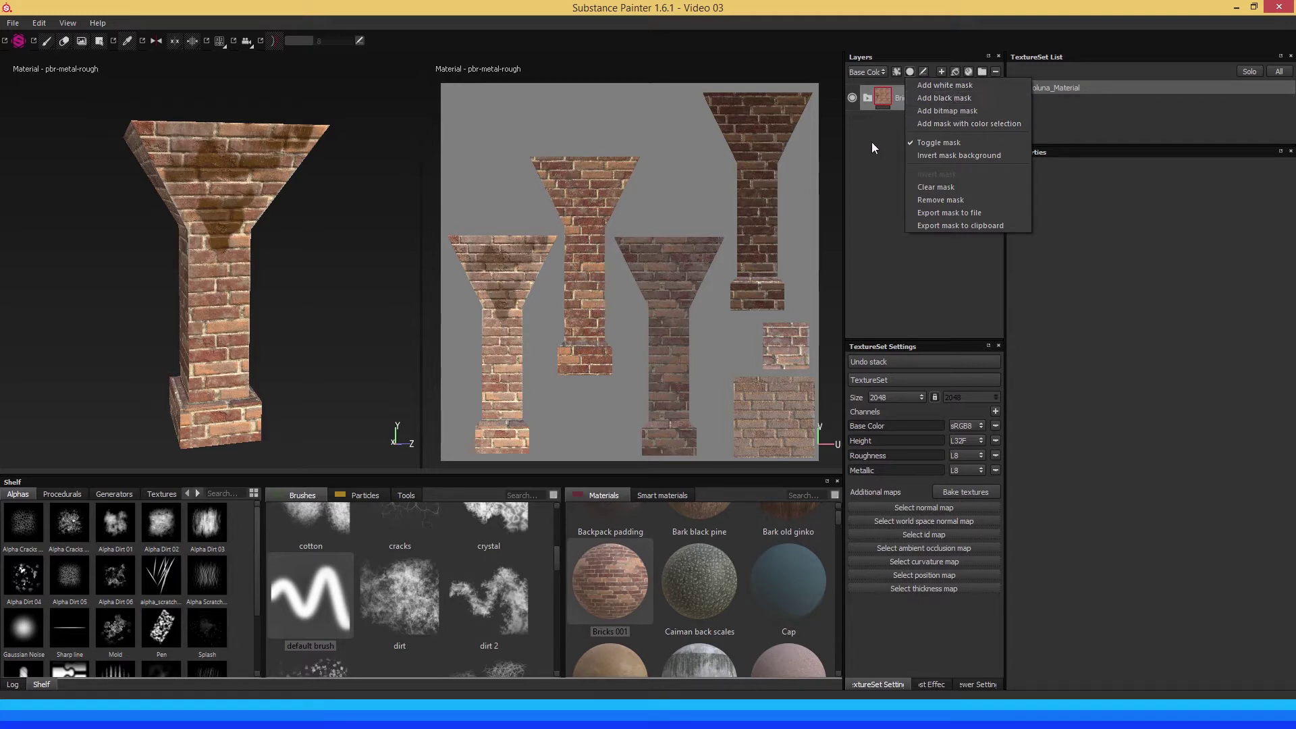
{"action": "left_click", "coordinate": [913, 108]}
Open the right-click menu of the Bricks Grupo folder.
{"action": "right_click", "coordinate": [910, 100]}
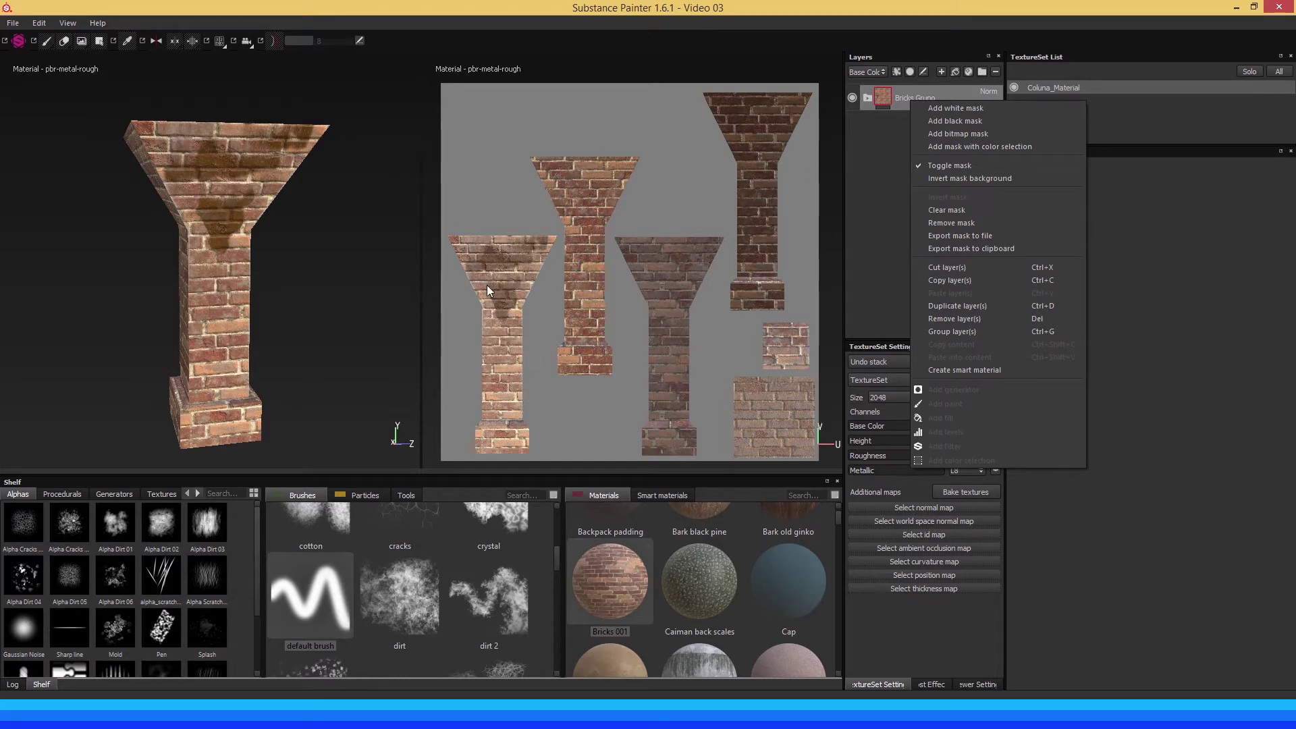
Choose Add black mask for the Bricks Grupo folder, hiding its bricks.
{"action": "left_click", "coordinate": [975, 122]}
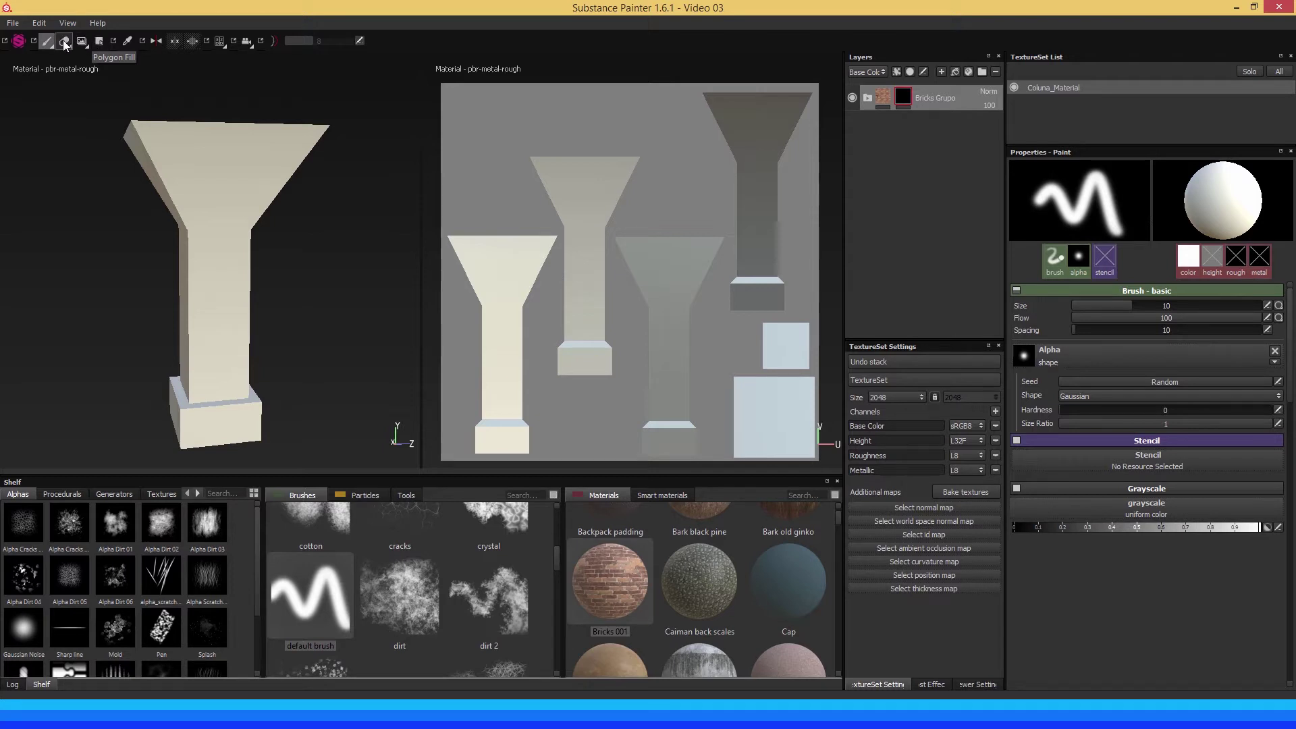
Try the Eraser and Projection tools, settling on the Polygon Fill tool.
{"action": "left_click", "coordinate": [98, 41]}
{"action": "left_click", "coordinate": [64, 44]}
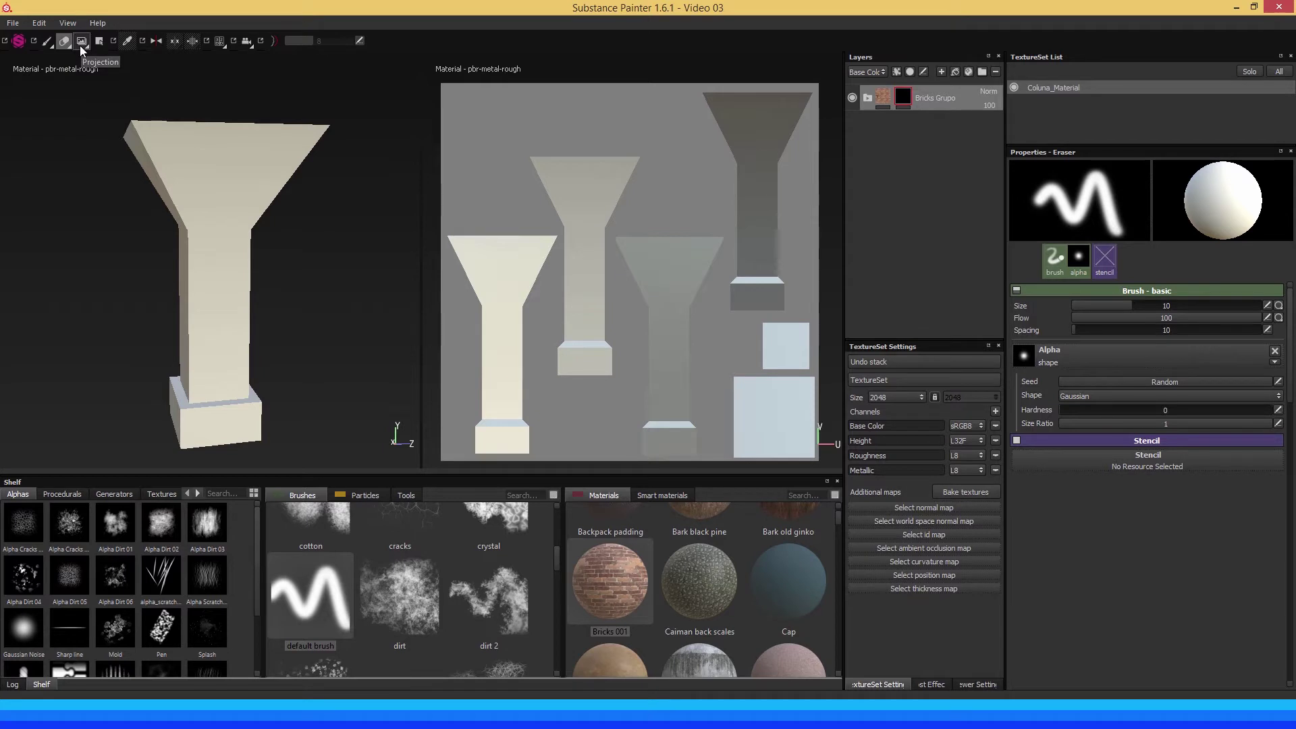
{"action": "left_click", "coordinate": [80, 46]}
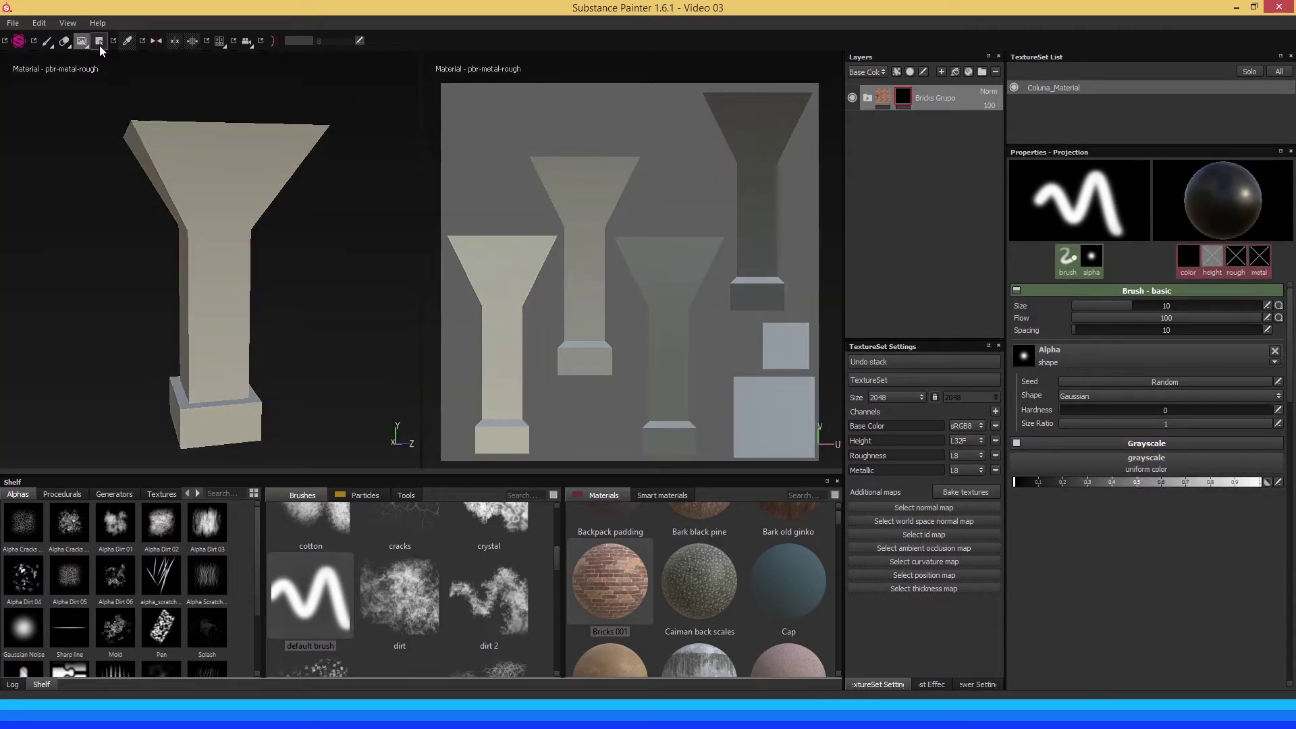
{"action": "left_click", "coordinate": [99, 42]}
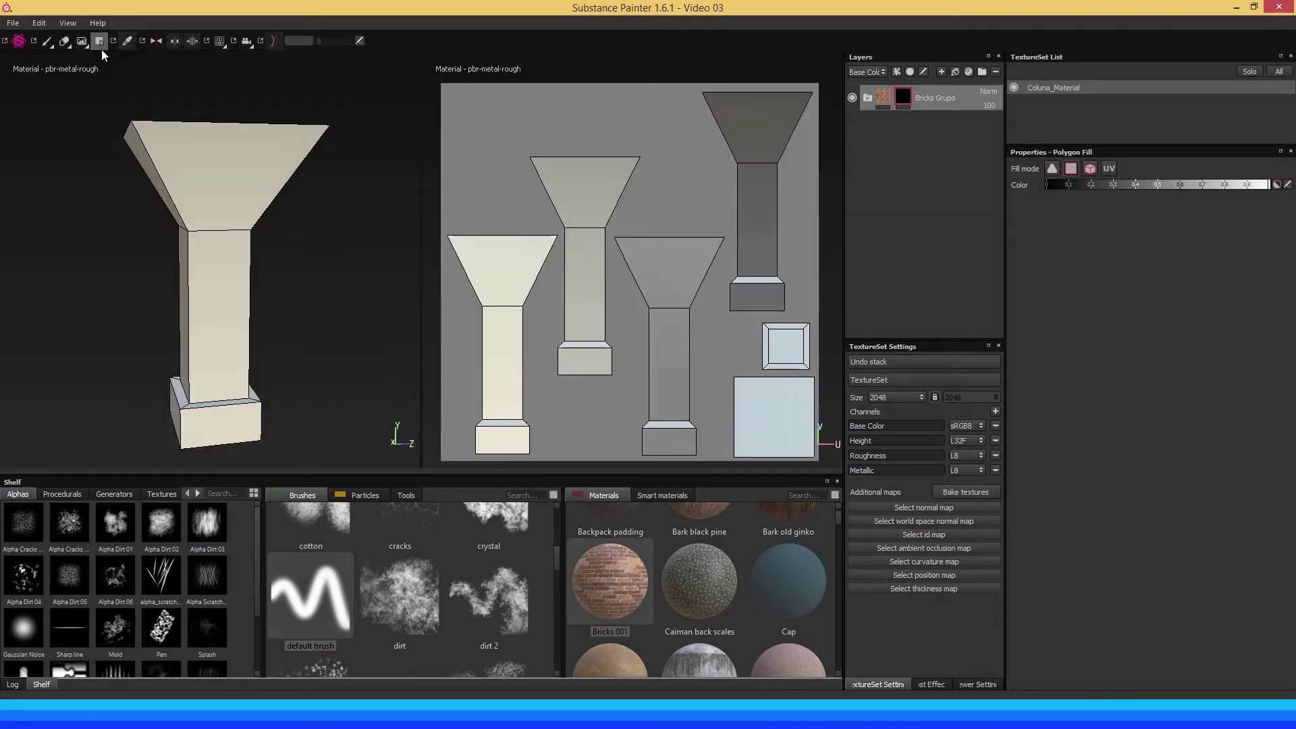
{"action": "left_click", "coordinate": [64, 42]}
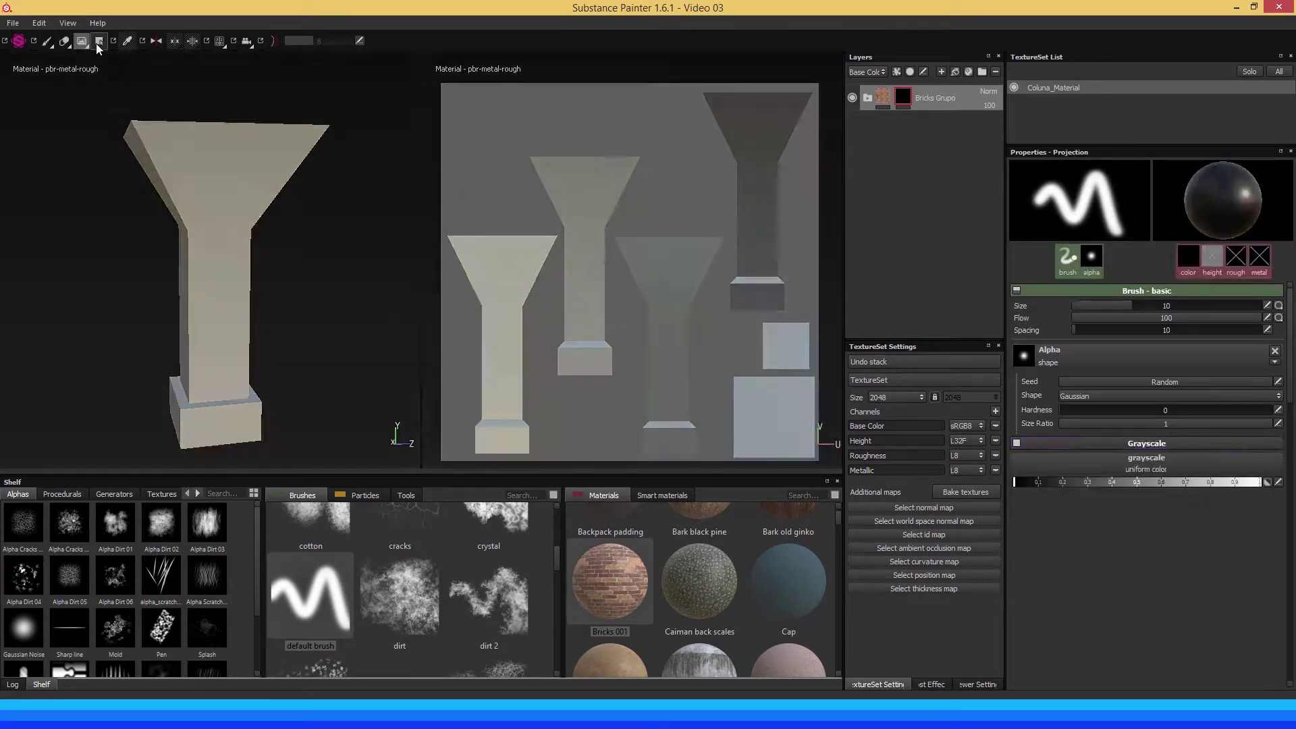
{"action": "left_click", "coordinate": [98, 43]}
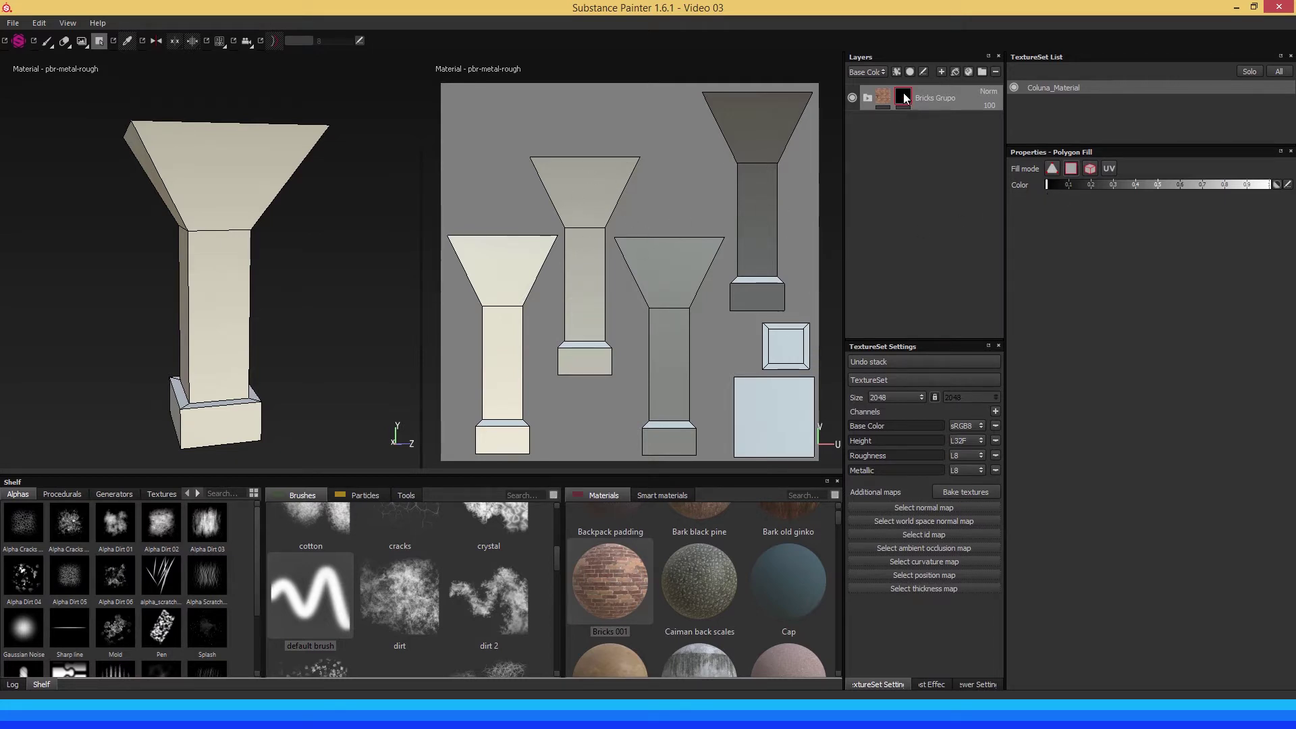
{"action": "mouse_move", "coordinate": [902, 99]}
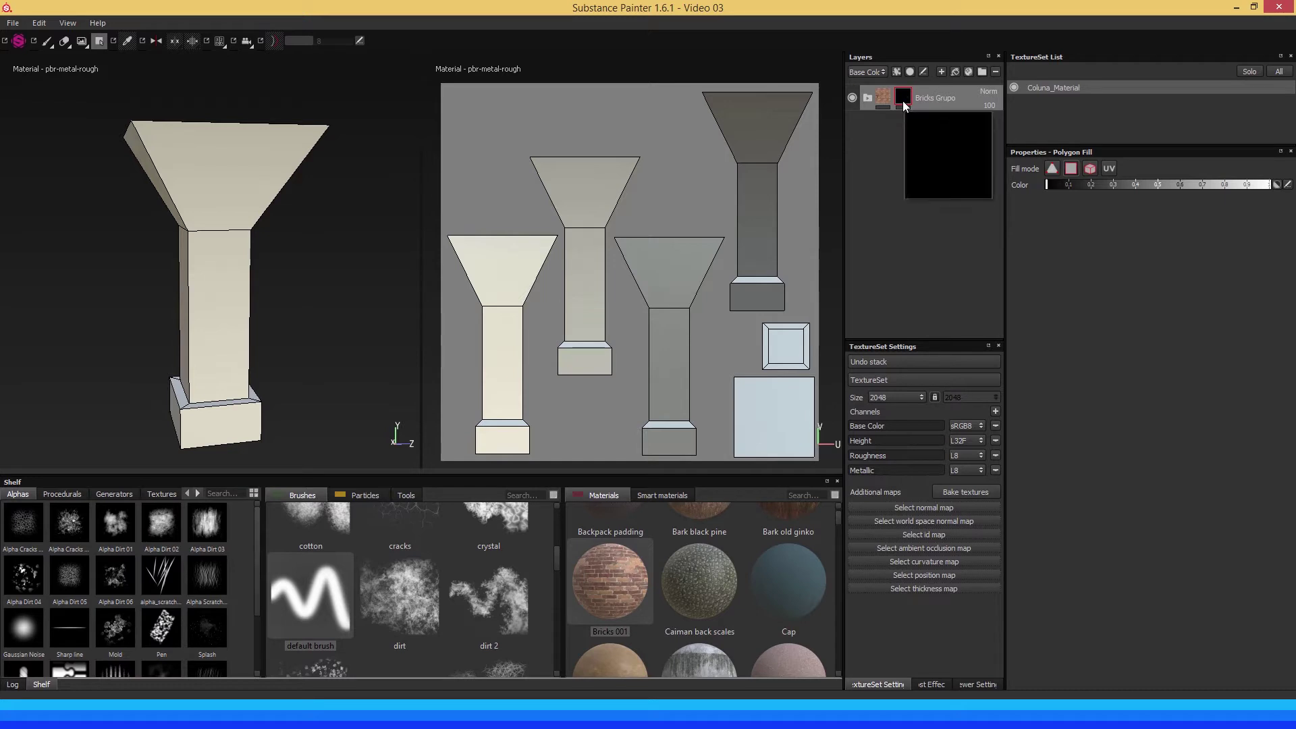
Set the fill value to full white and fill the flared top polygons to reveal bricks.
{"action": "left_click", "coordinate": [1057, 184]}
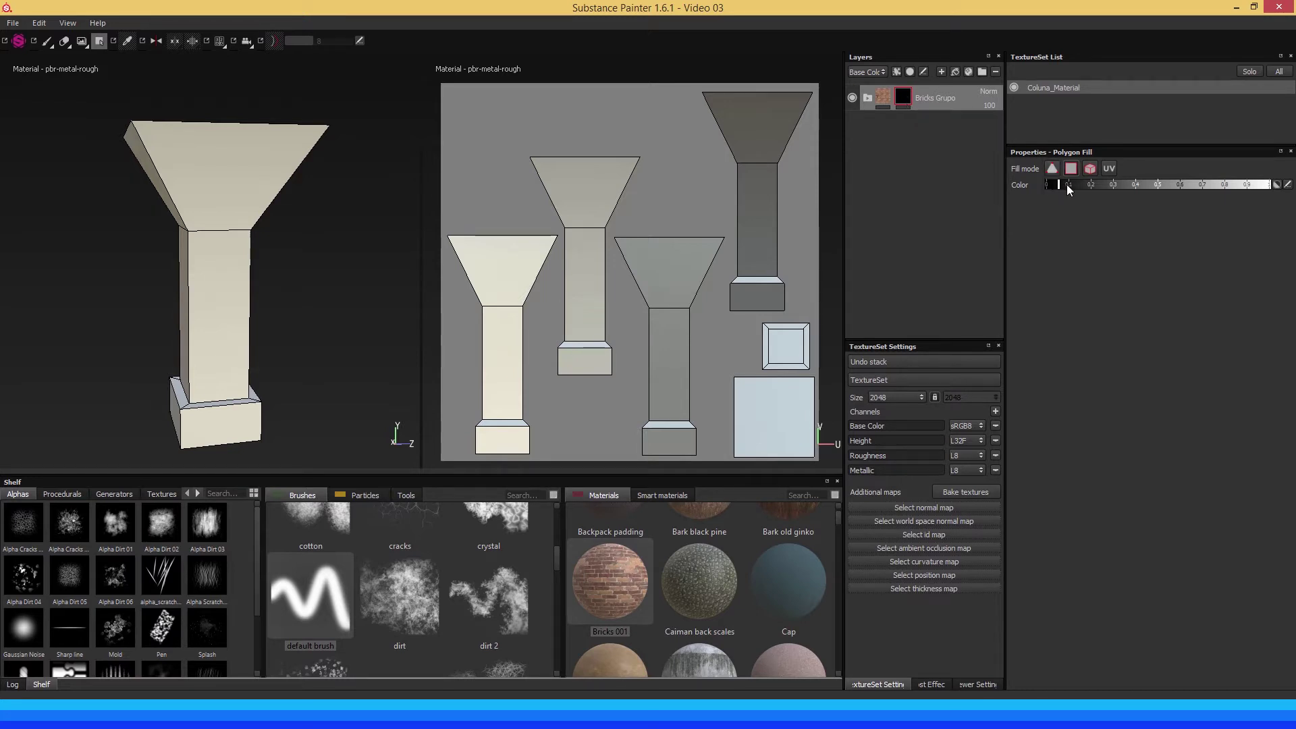
{"action": "left_click", "coordinate": [1272, 185]}
{"action": "left_click", "coordinate": [496, 270]}
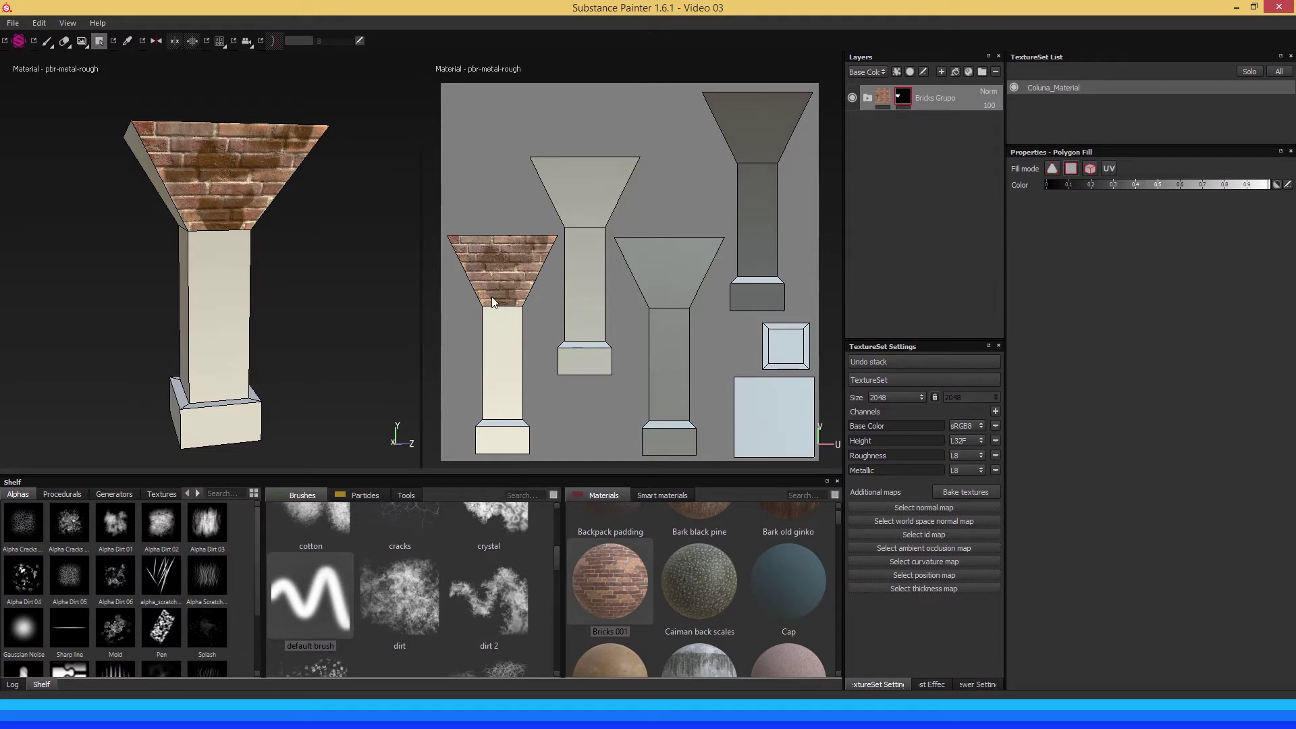
{"action": "right_click", "coordinate": [504, 257]}
{"action": "left_click", "coordinate": [504, 257]}
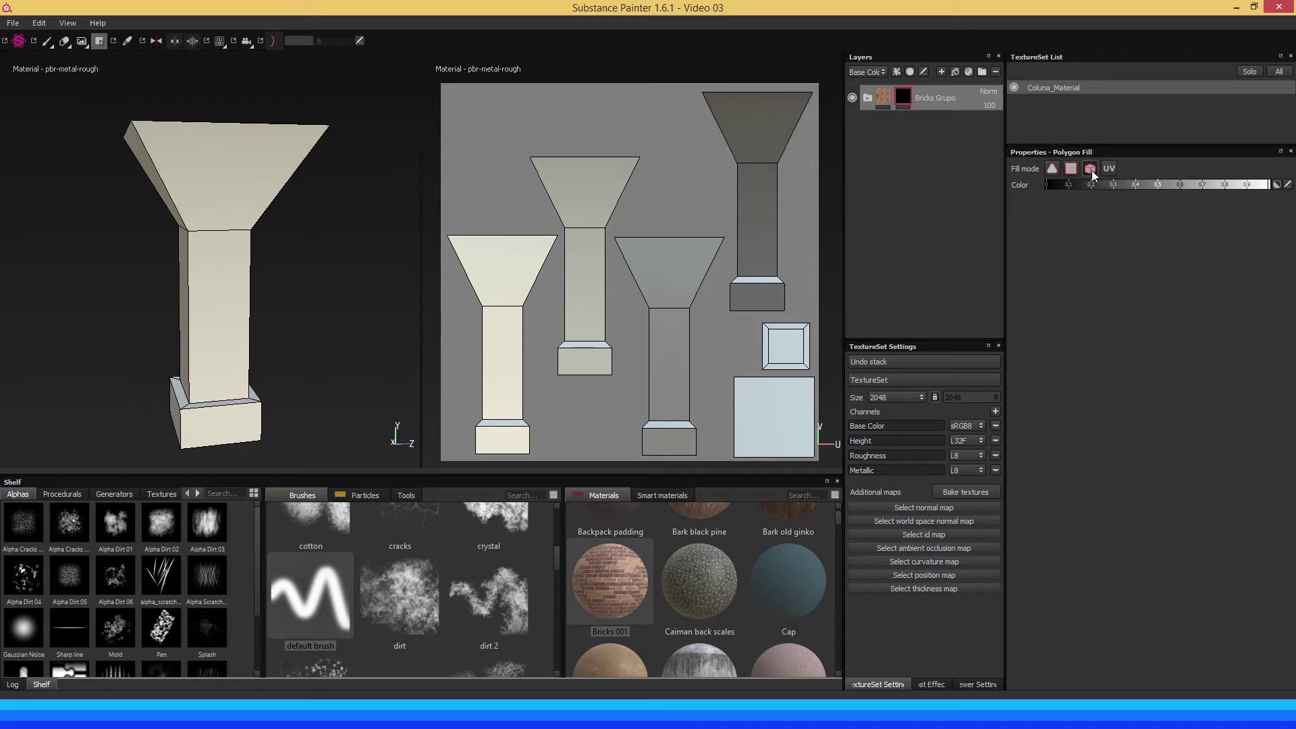
{"action": "left_click", "coordinate": [499, 285]}
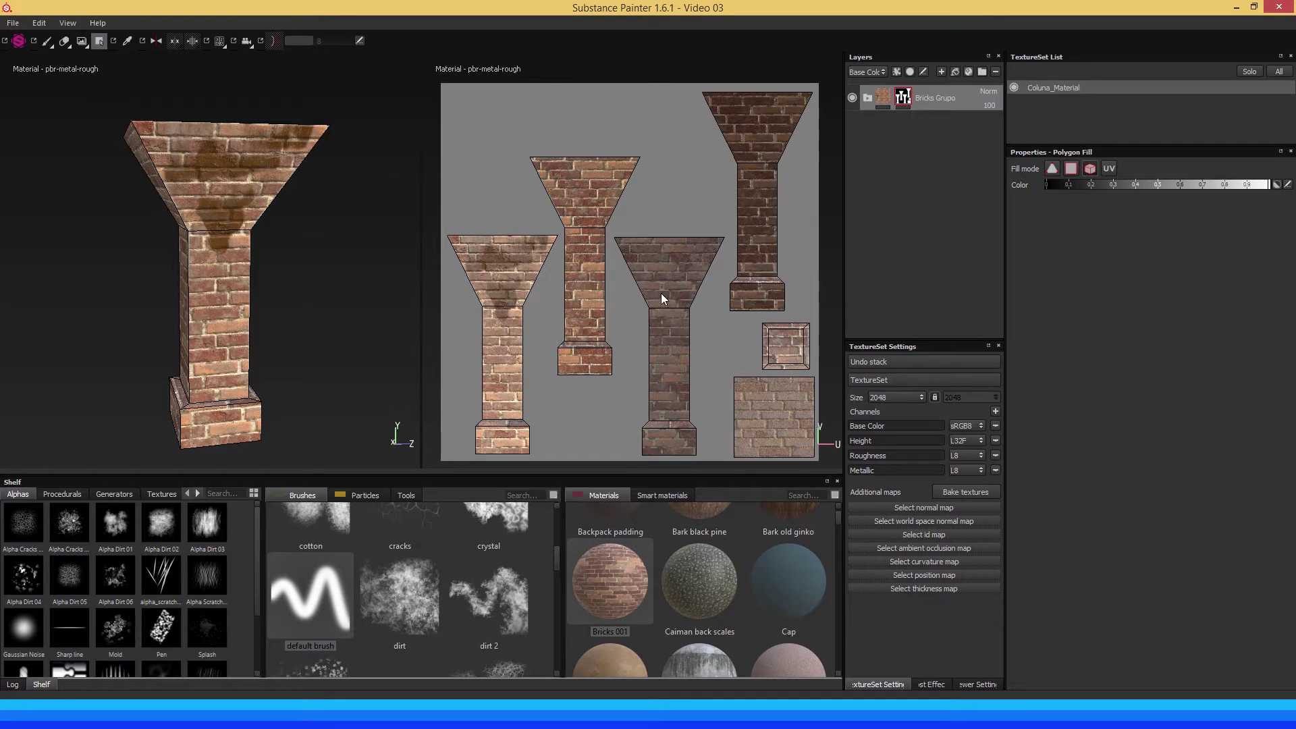
{"action": "left_click", "coordinate": [647, 281]}
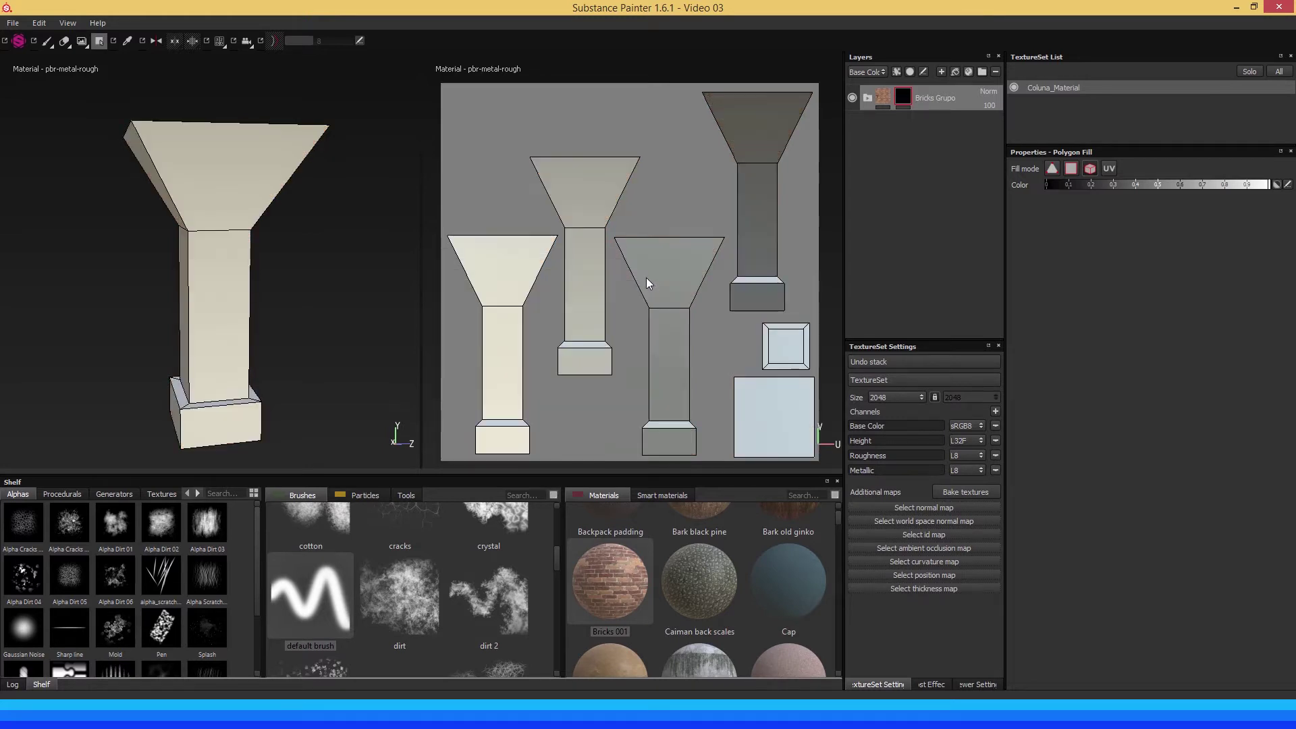
In UV island fill mode, reveal bricks on the left column's island, undoing the middle island fill.
{"action": "left_click", "coordinate": [1110, 169]}
{"action": "left_click", "coordinate": [497, 275]}
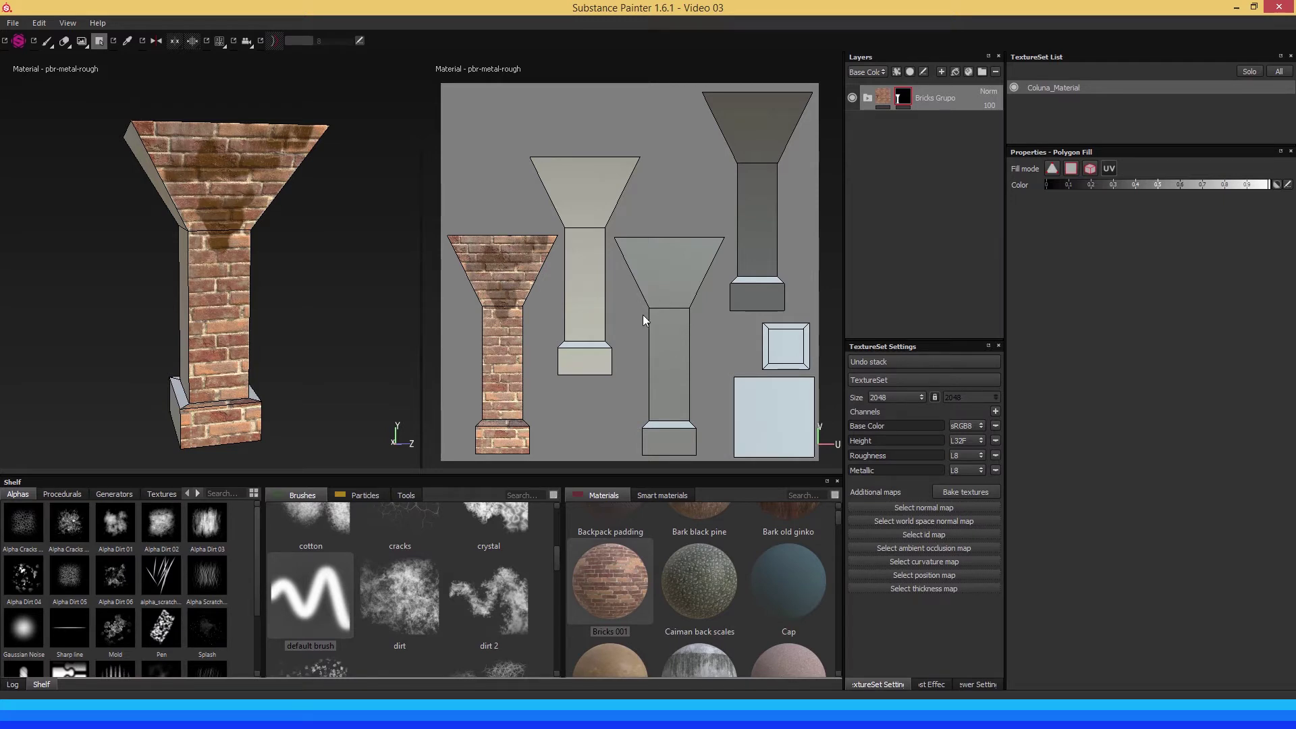
{"action": "left_click", "coordinate": [673, 325]}
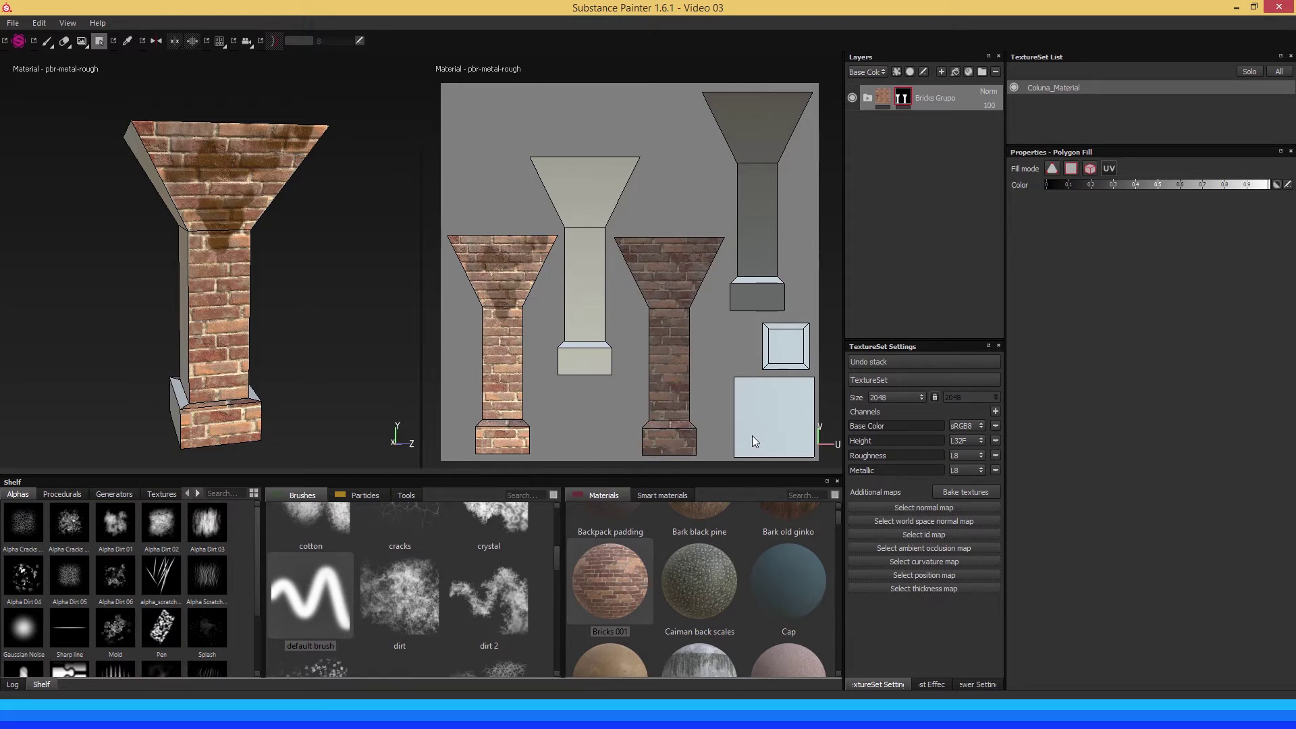
{"action": "key", "text": "ctrl+z"}
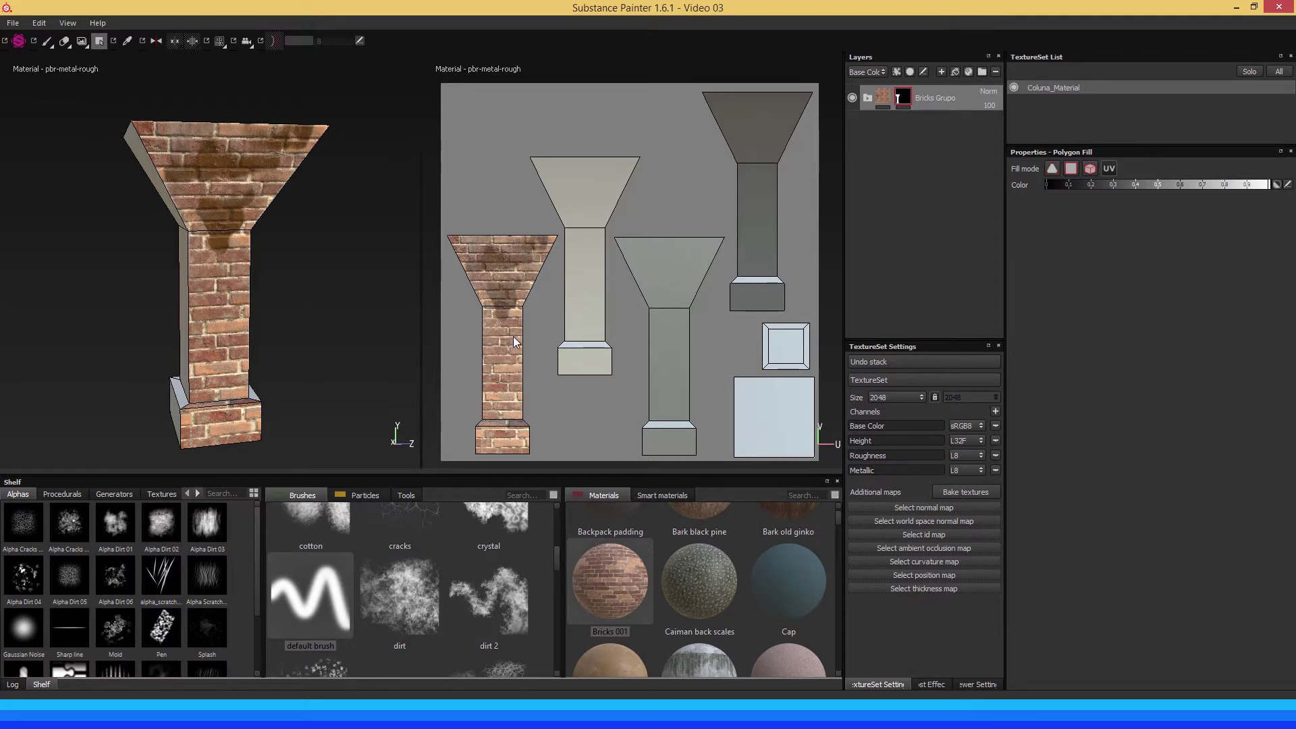
{"action": "key", "text": "1"}
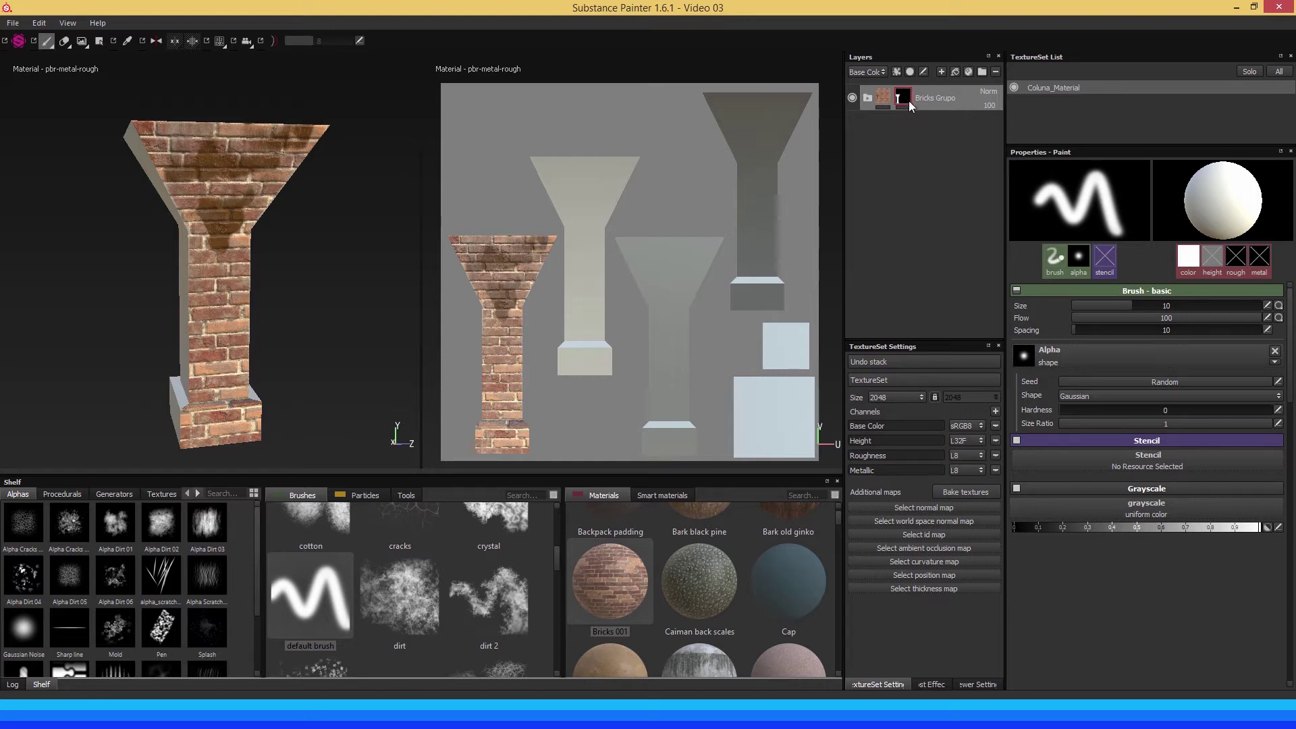
{"action": "scroll", "coordinate": [508, 268], "scroll_direction": "up", "scroll_amount": 3}
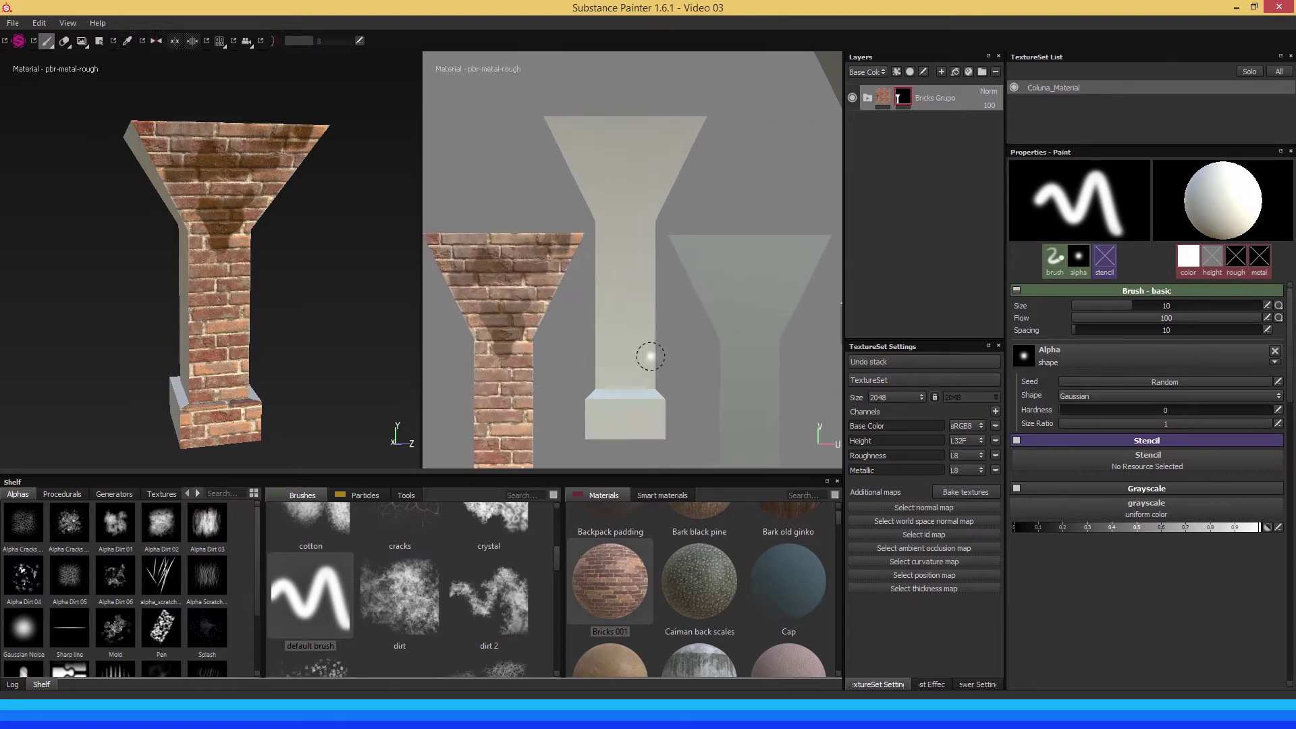
{"action": "scroll", "coordinate": [650, 351], "scroll_direction": "up", "scroll_amount": 2}
{"action": "scroll", "coordinate": [653, 338], "scroll_direction": "up", "scroll_amount": 2}
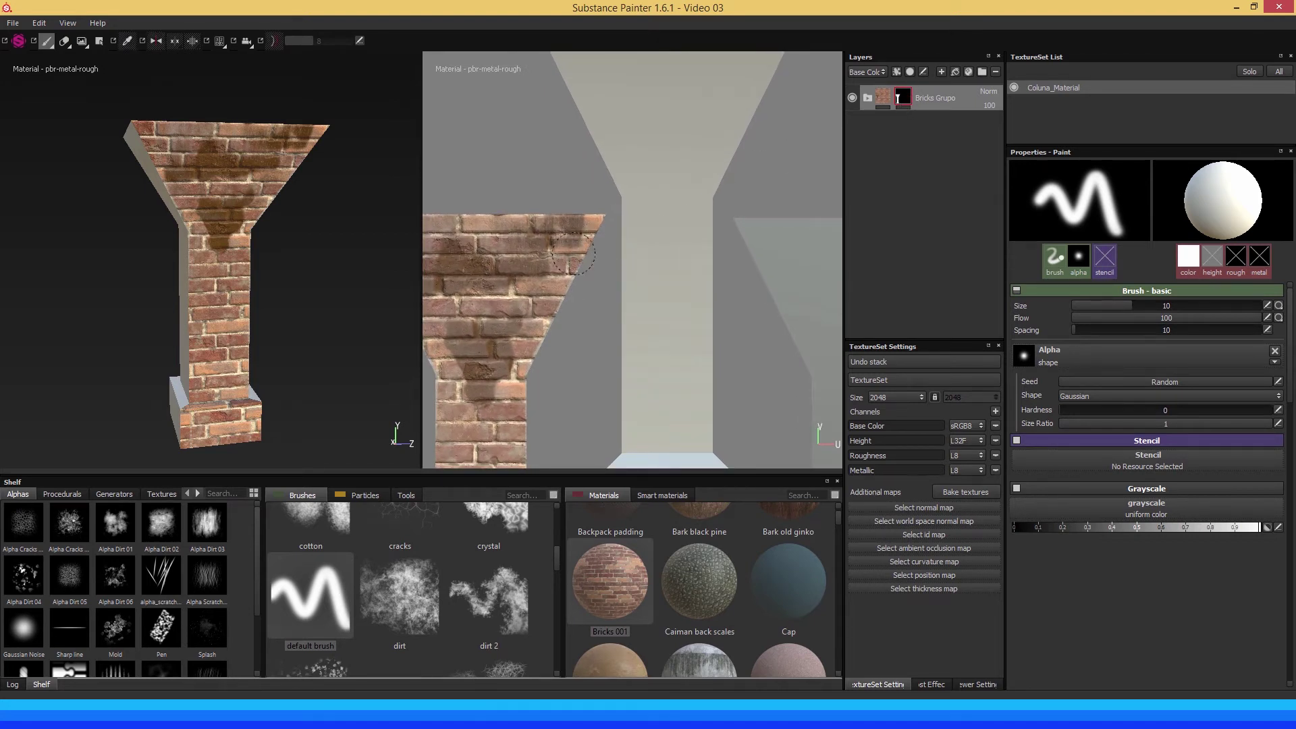
{"action": "left_click", "coordinate": [593, 228]}
{"action": "left_click_drag", "start_coordinate": [631, 226], "coordinate": [637, 334]}
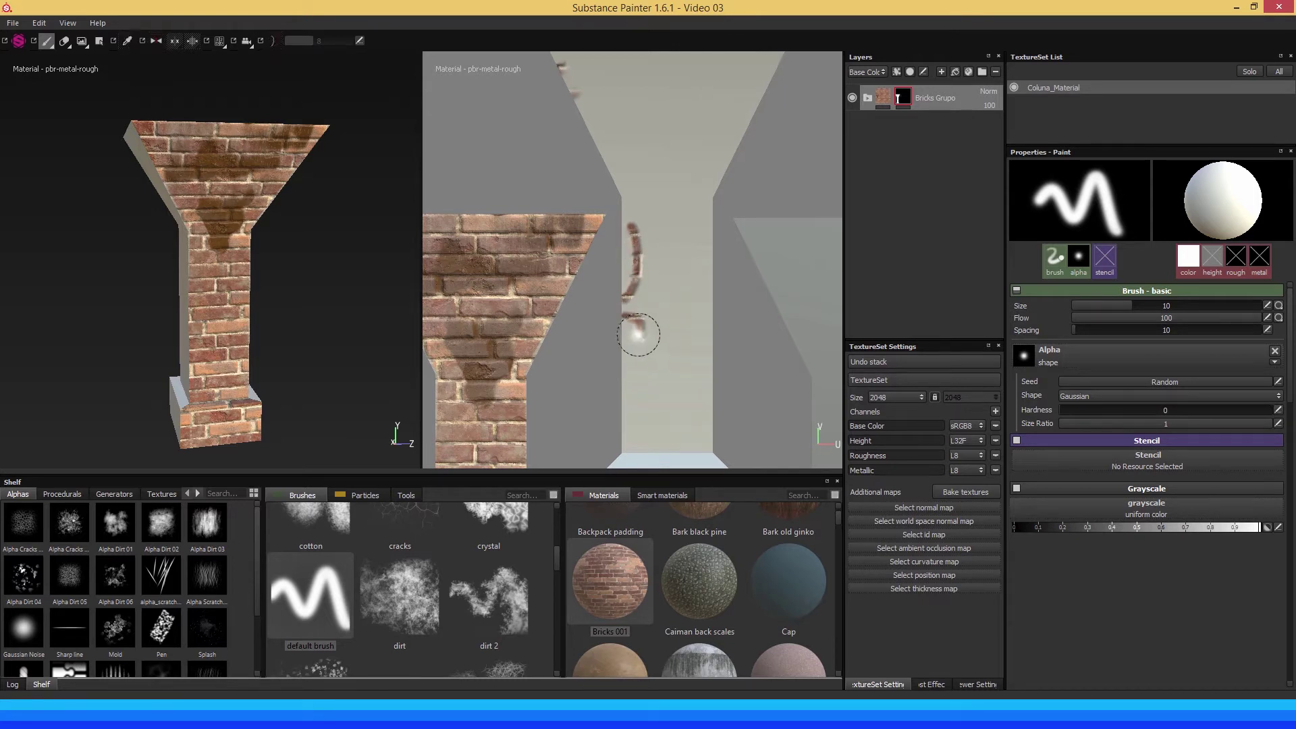
{"action": "left_click_drag", "start_coordinate": [630, 222], "coordinate": [650, 223], "text": "ctrl+alt"}
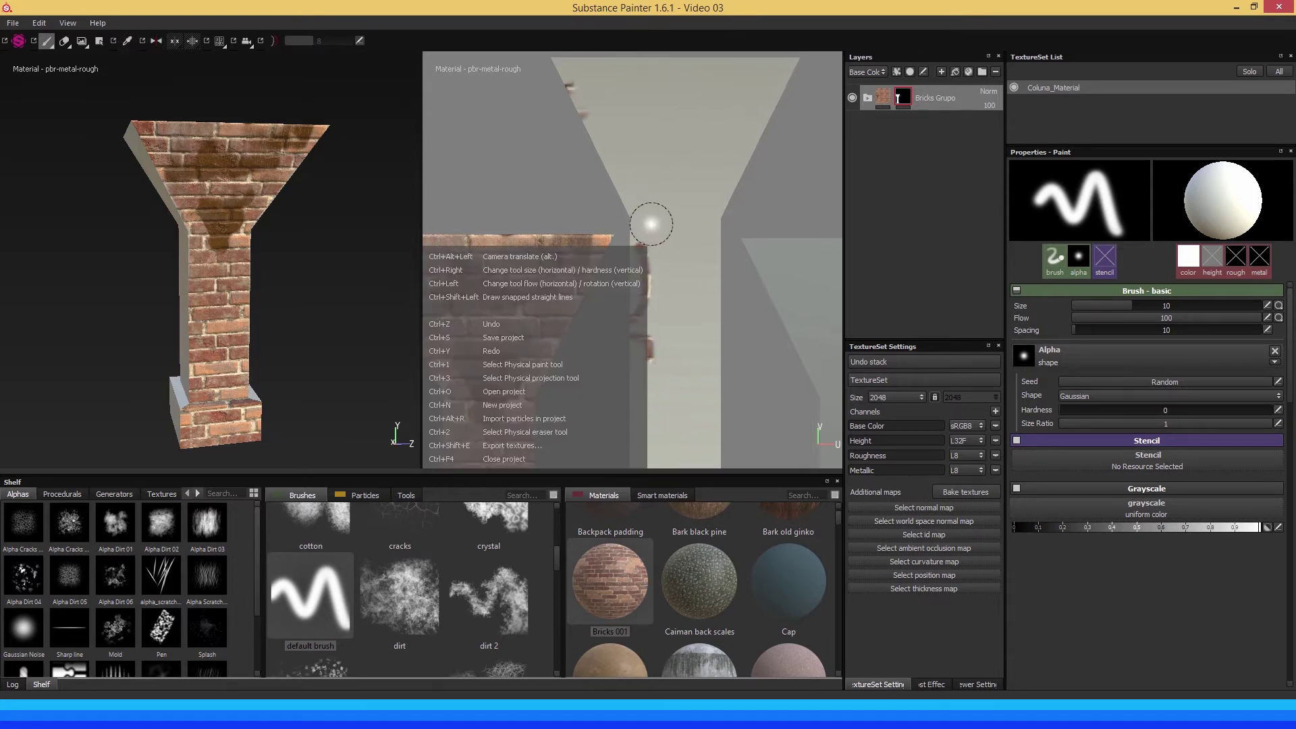
{"action": "key", "text": "ctrl+z"}
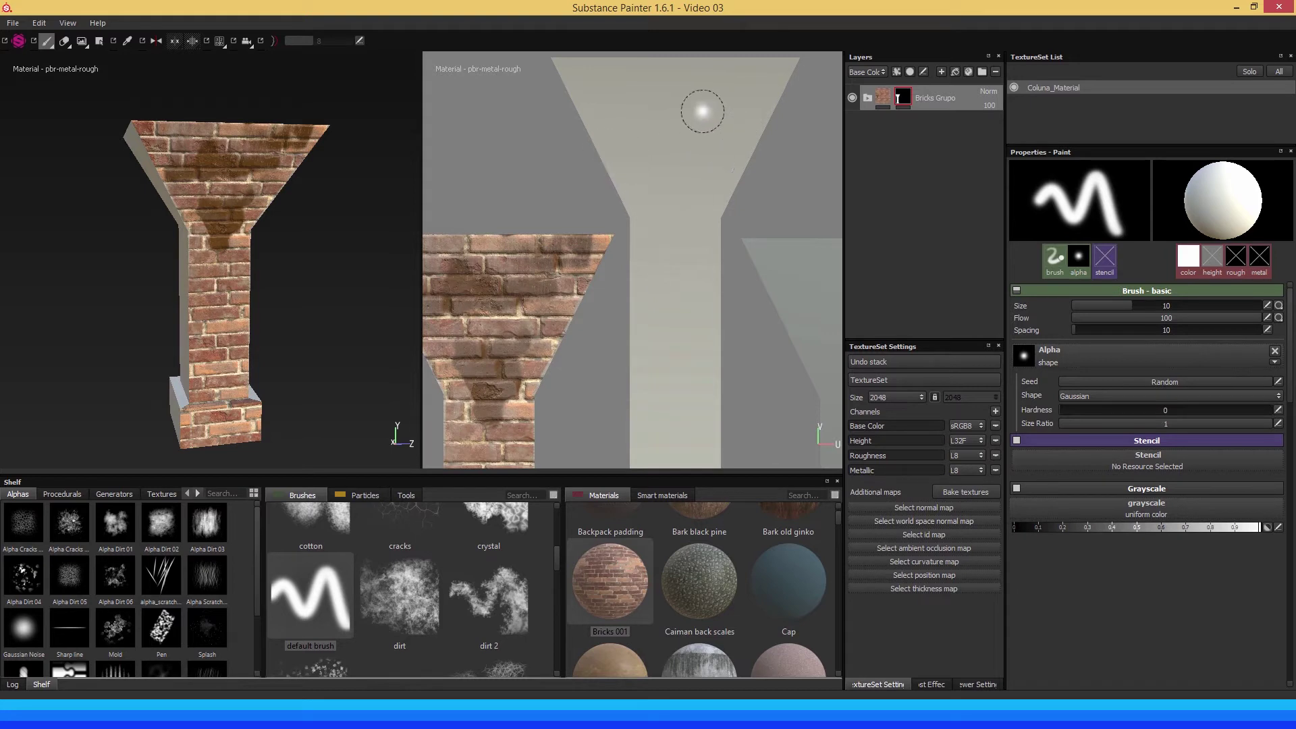
{"action": "left_click", "coordinate": [99, 41]}
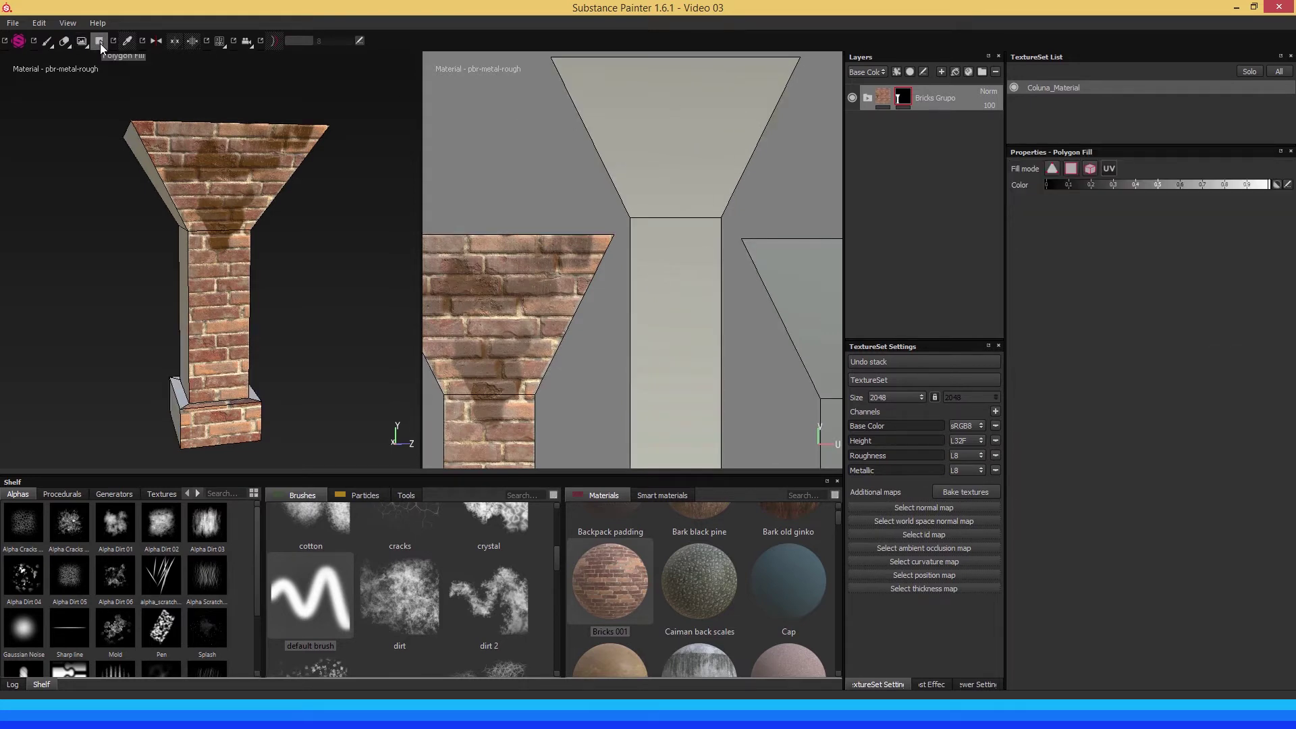
{"action": "left_click", "coordinate": [52, 41]}
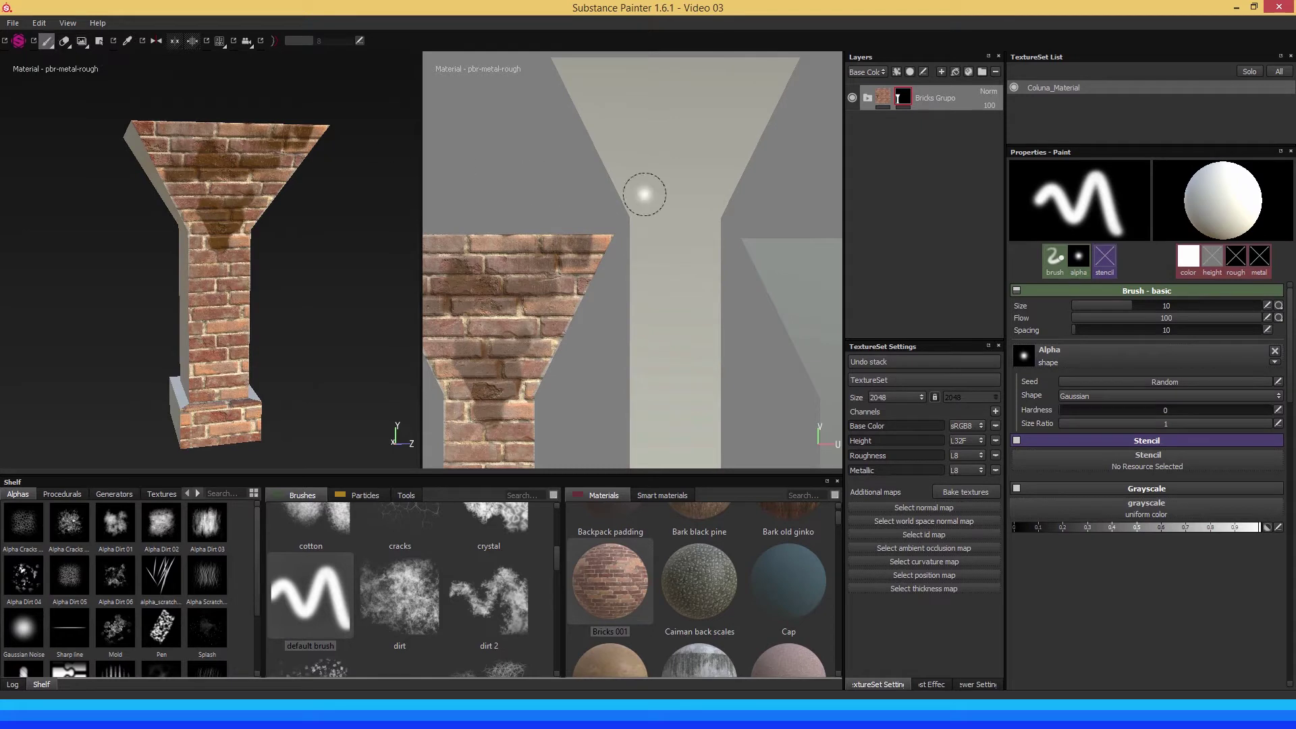
{"action": "mouse_move", "coordinate": [617, 167]}
{"action": "left_mouse_down"}
{"action": "mouse_move", "coordinate": [648, 201]}
{"action": "mouse_move", "coordinate": [647, 331]}
{"action": "left_mouse_up"}
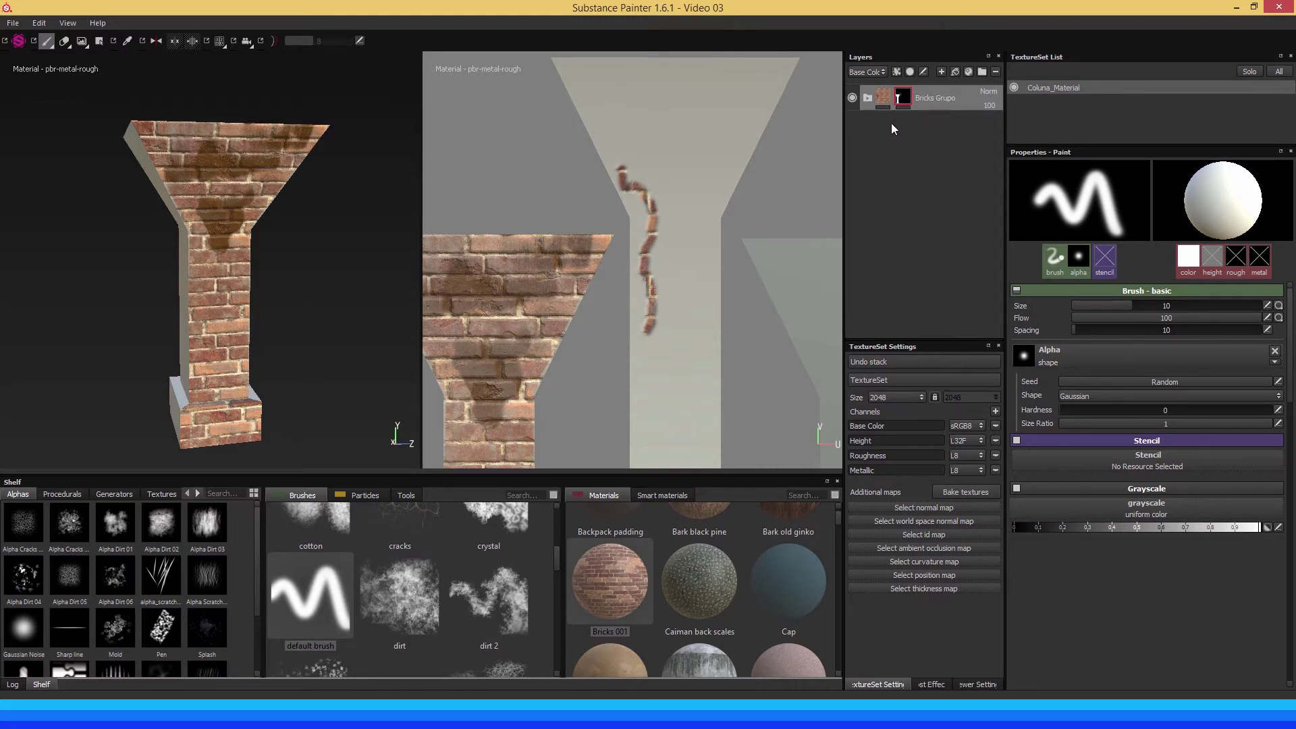
{"action": "left_click", "coordinate": [882, 98]}
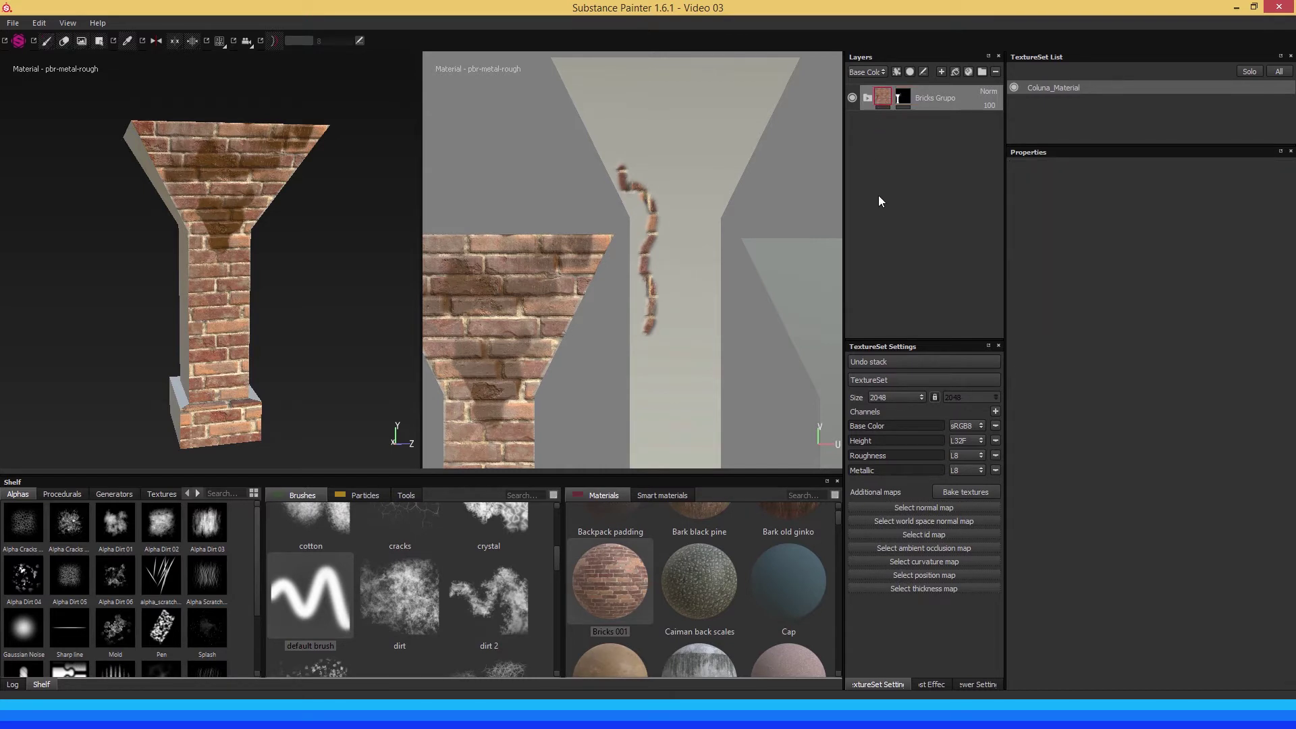
{"action": "left_click", "coordinate": [903, 98]}
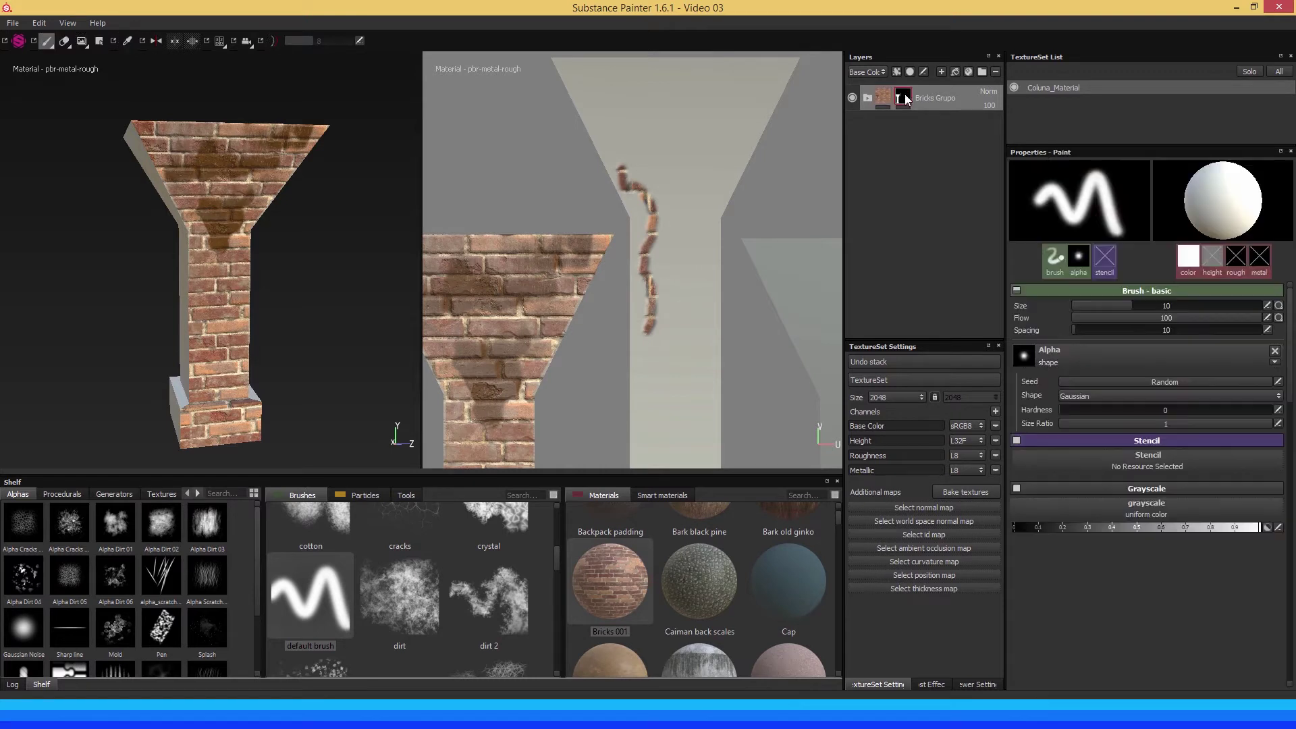
{"action": "mouse_move", "coordinate": [654, 196]}
{"action": "left_mouse_down"}
{"action": "mouse_move", "coordinate": [663, 216]}
{"action": "mouse_move", "coordinate": [725, 215]}
{"action": "left_mouse_up"}
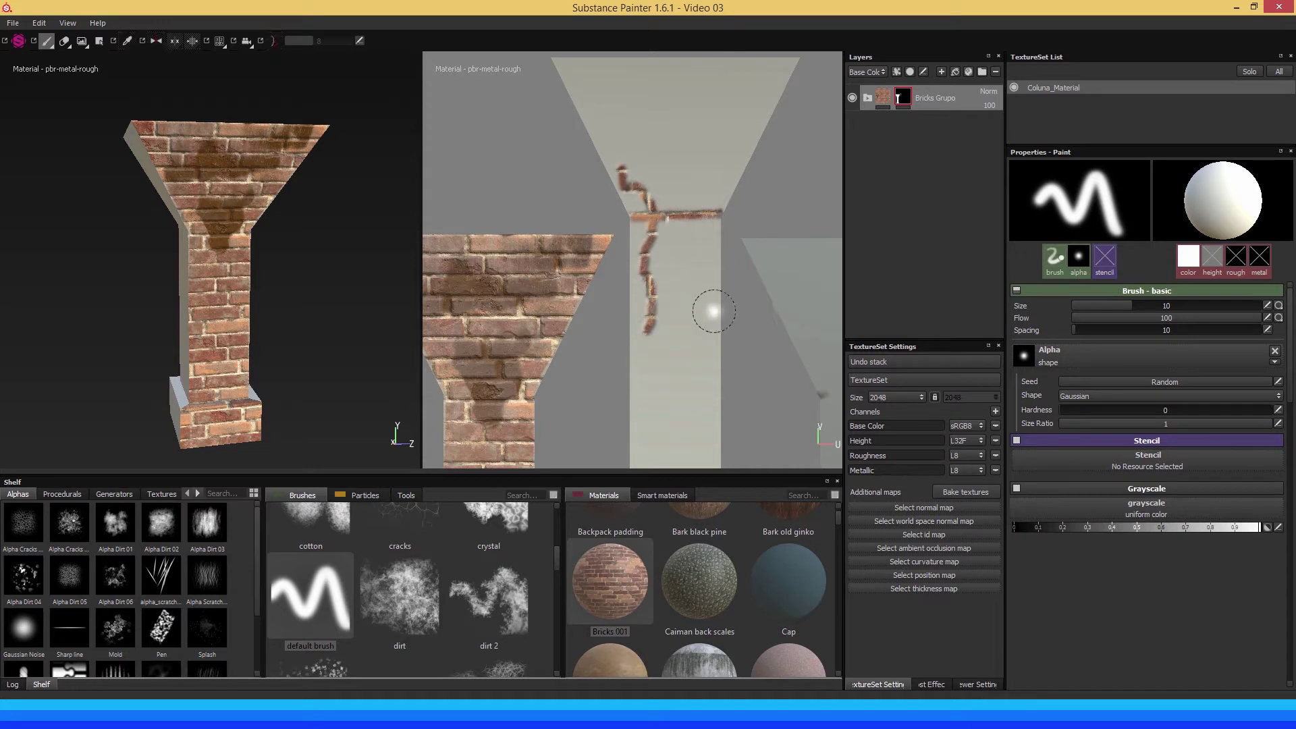
{"action": "key", "text": "ctrl+z"}
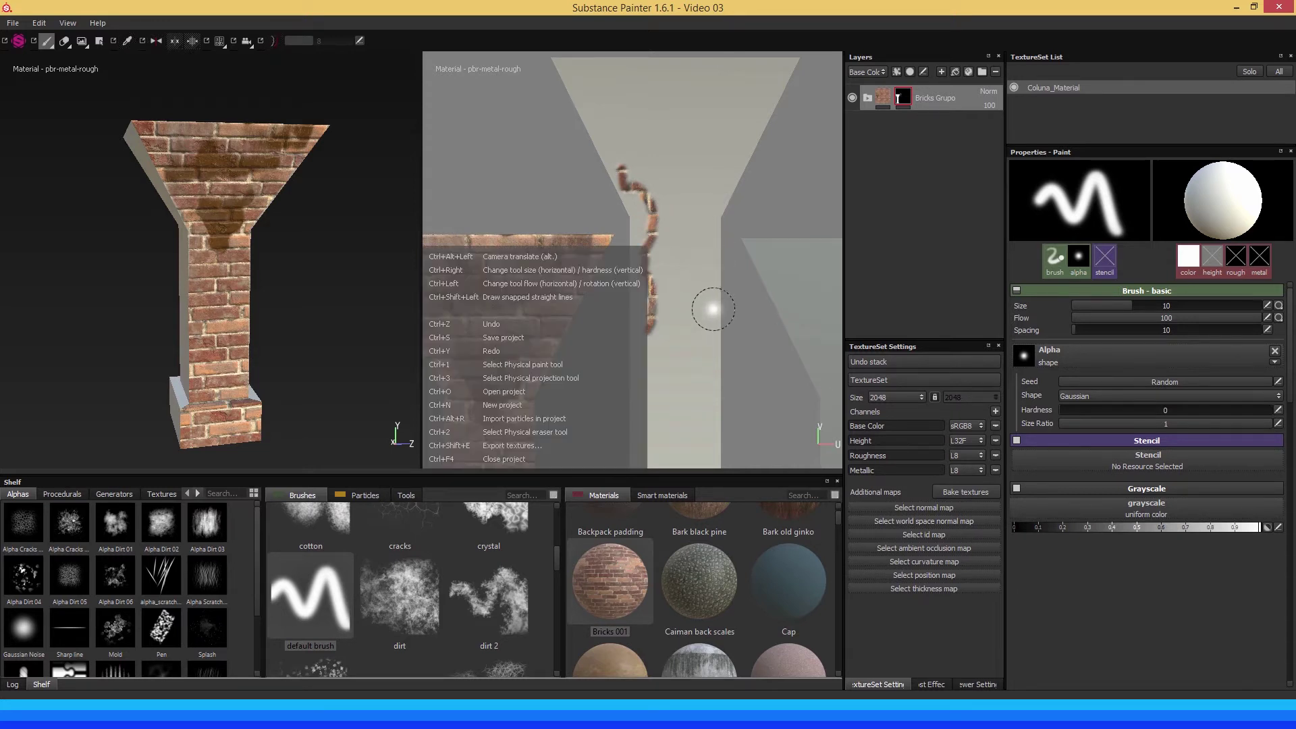
{"action": "left_click", "coordinate": [885, 96]}
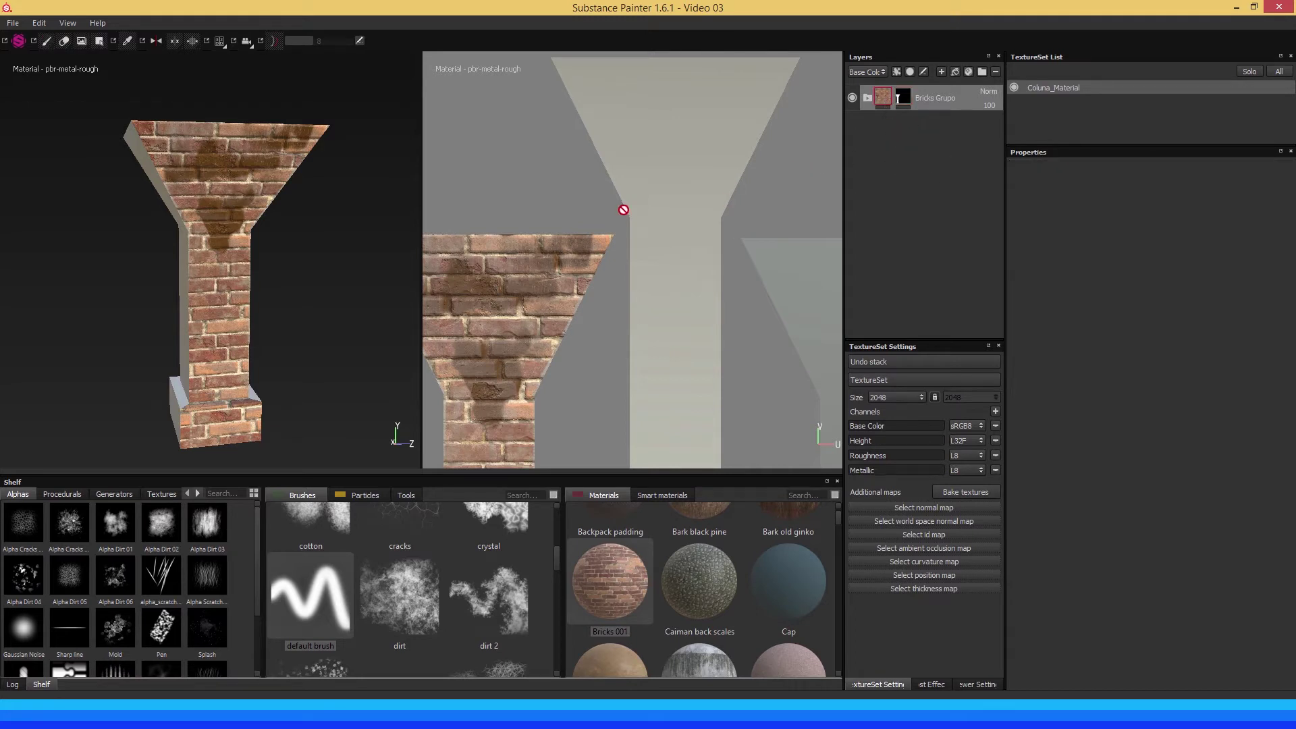
Add Fill layer 1 above Bricks Grupo after zooming out on the UV layout.
{"action": "scroll", "coordinate": [677, 269], "scroll_direction": "down", "scroll_amount": 2}
{"action": "scroll", "coordinate": [625, 266], "scroll_direction": "down", "scroll_amount": 2}
{"action": "scroll", "coordinate": [625, 266], "scroll_direction": "down", "scroll_amount": 1}
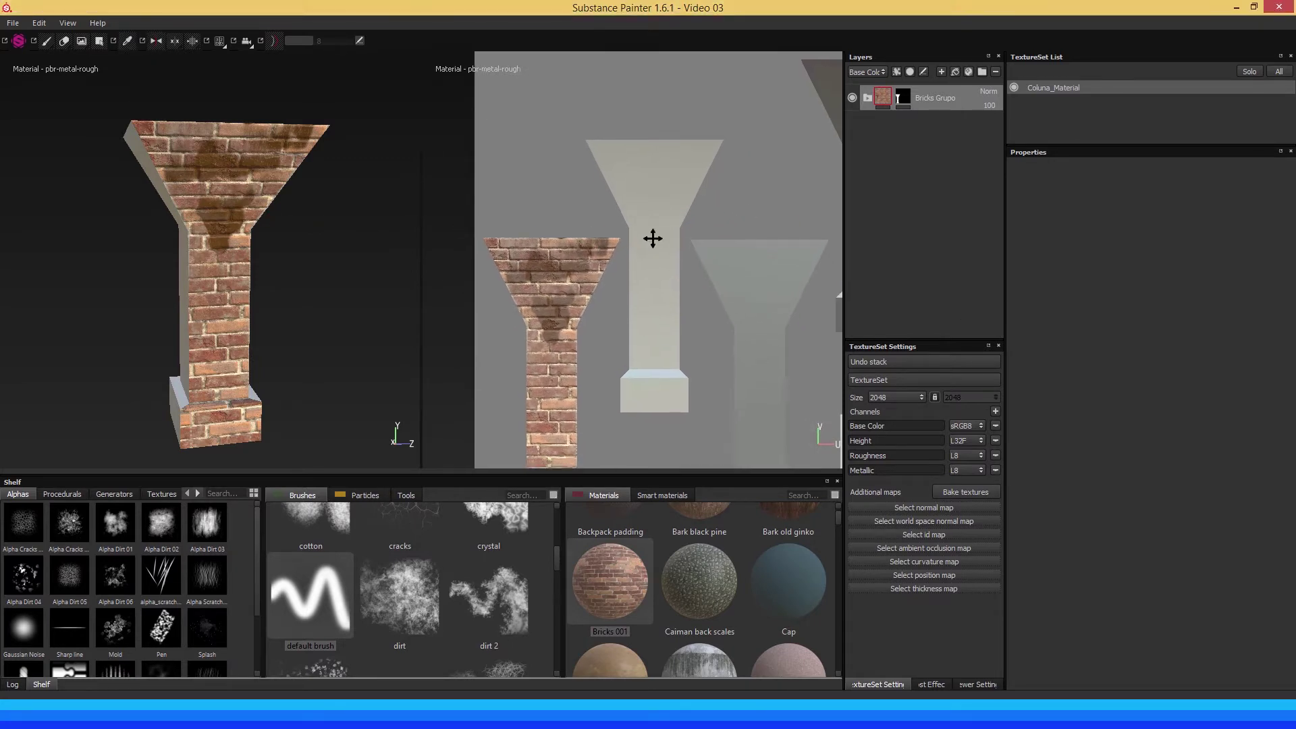
{"action": "middle_click_drag", "start_coordinate": [653, 237], "coordinate": [611, 243]}
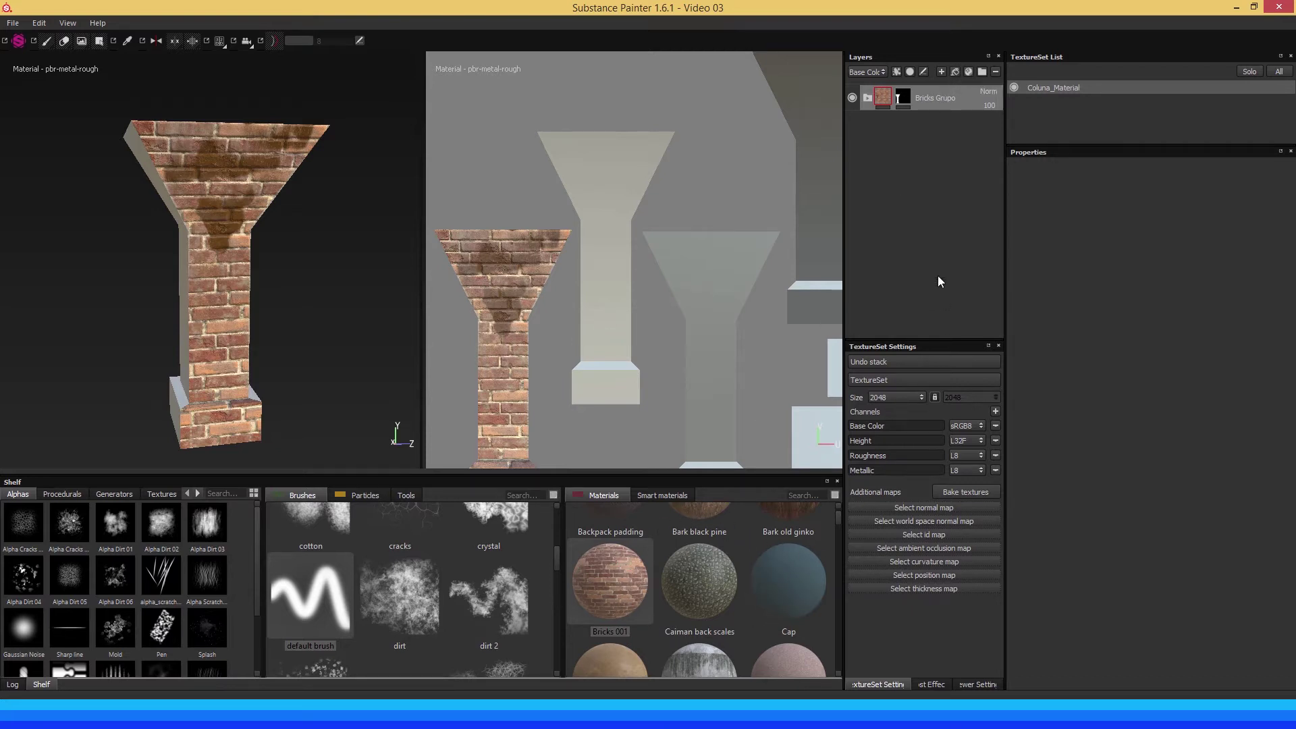
{"action": "left_click", "coordinate": [954, 71]}
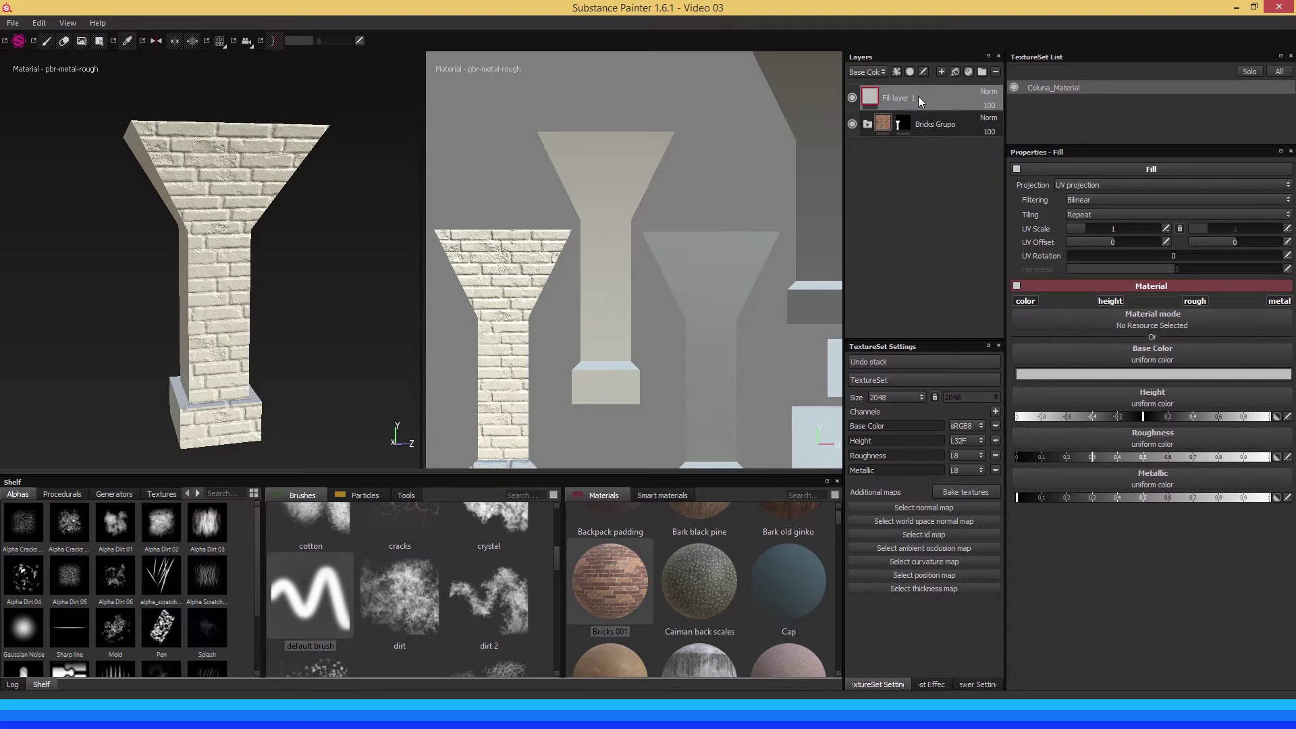
Give Fill layer 1 a black mask with only the middle column's UV island filled.
{"action": "right_click", "coordinate": [918, 95]}
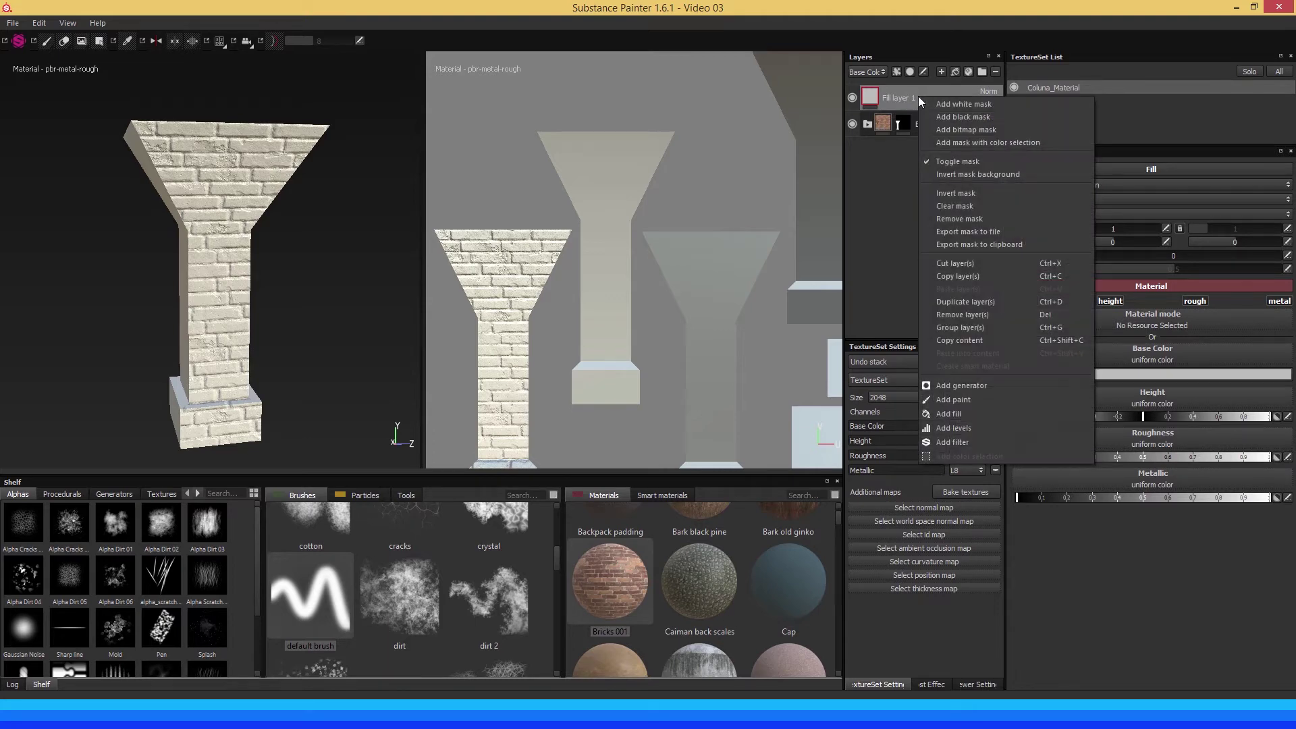
{"action": "left_click", "coordinate": [954, 116]}
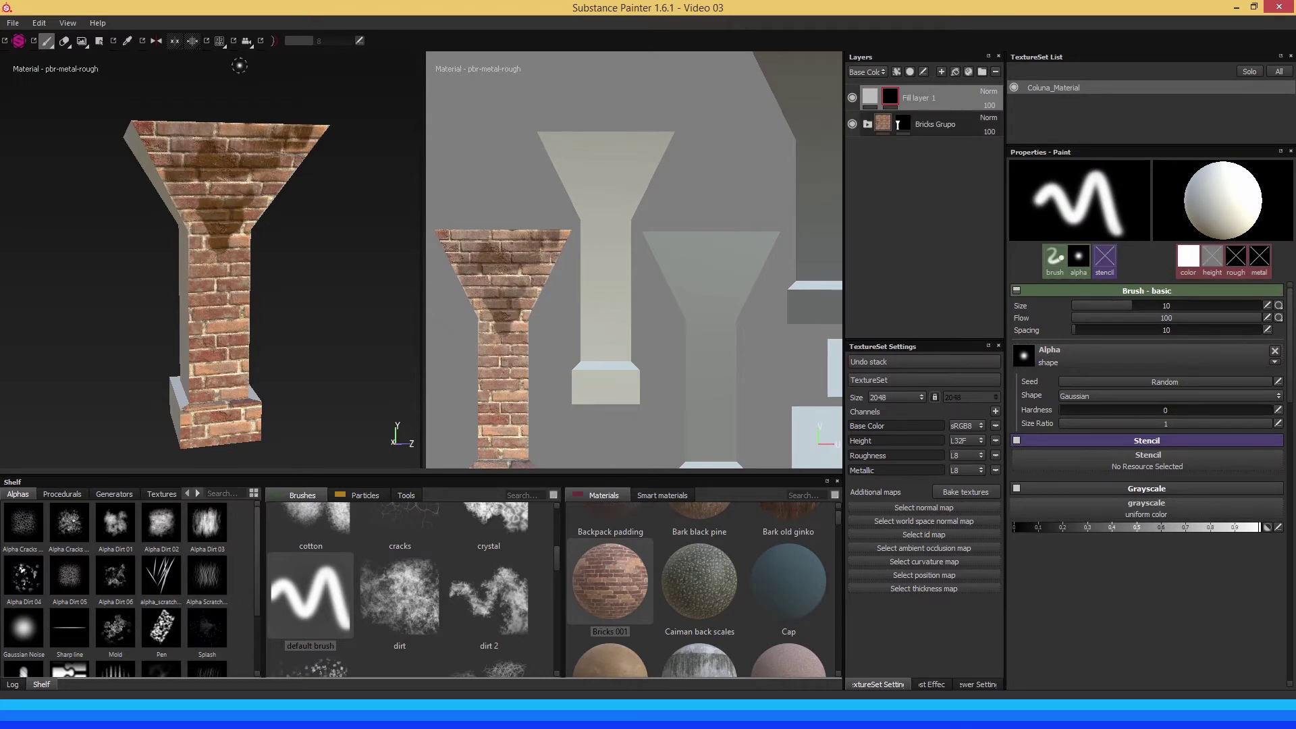
{"action": "left_click", "coordinate": [100, 40]}
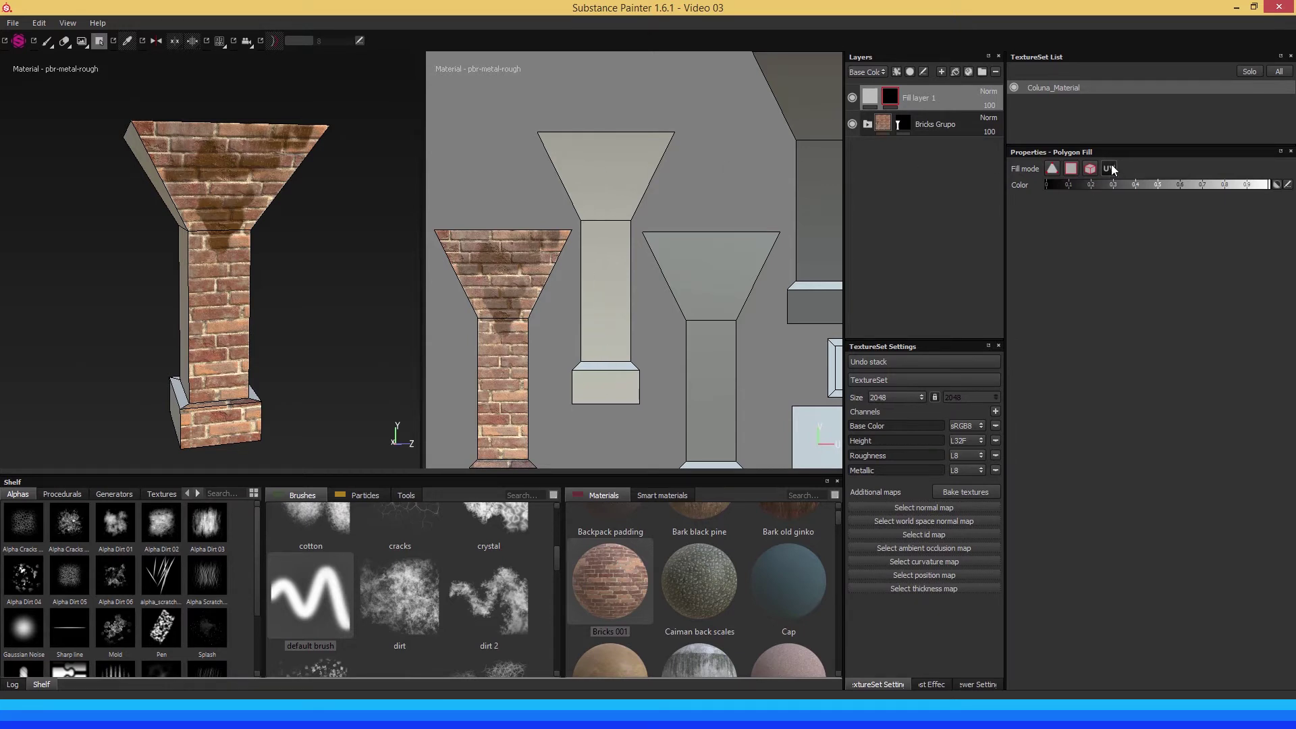
{"action": "left_click", "coordinate": [608, 170]}
{"action": "left_click", "coordinate": [46, 41]}
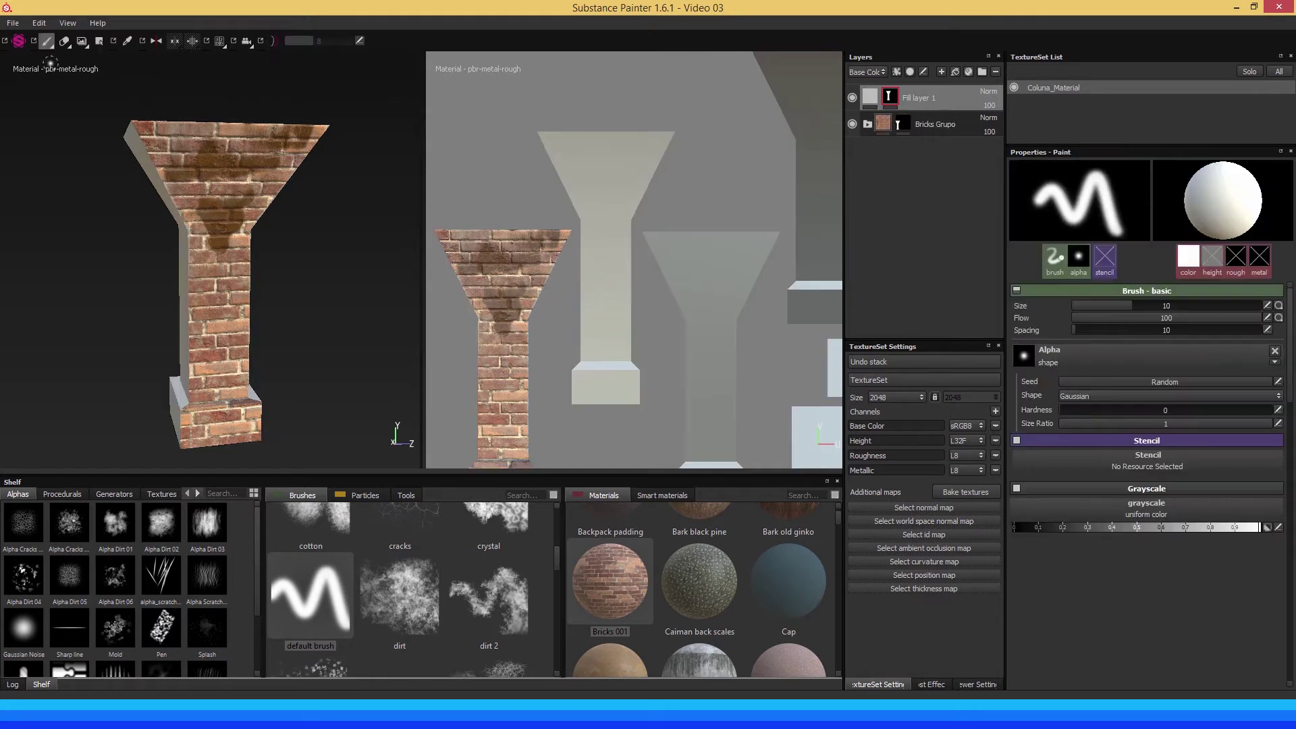
{"action": "left_click", "coordinate": [871, 99]}
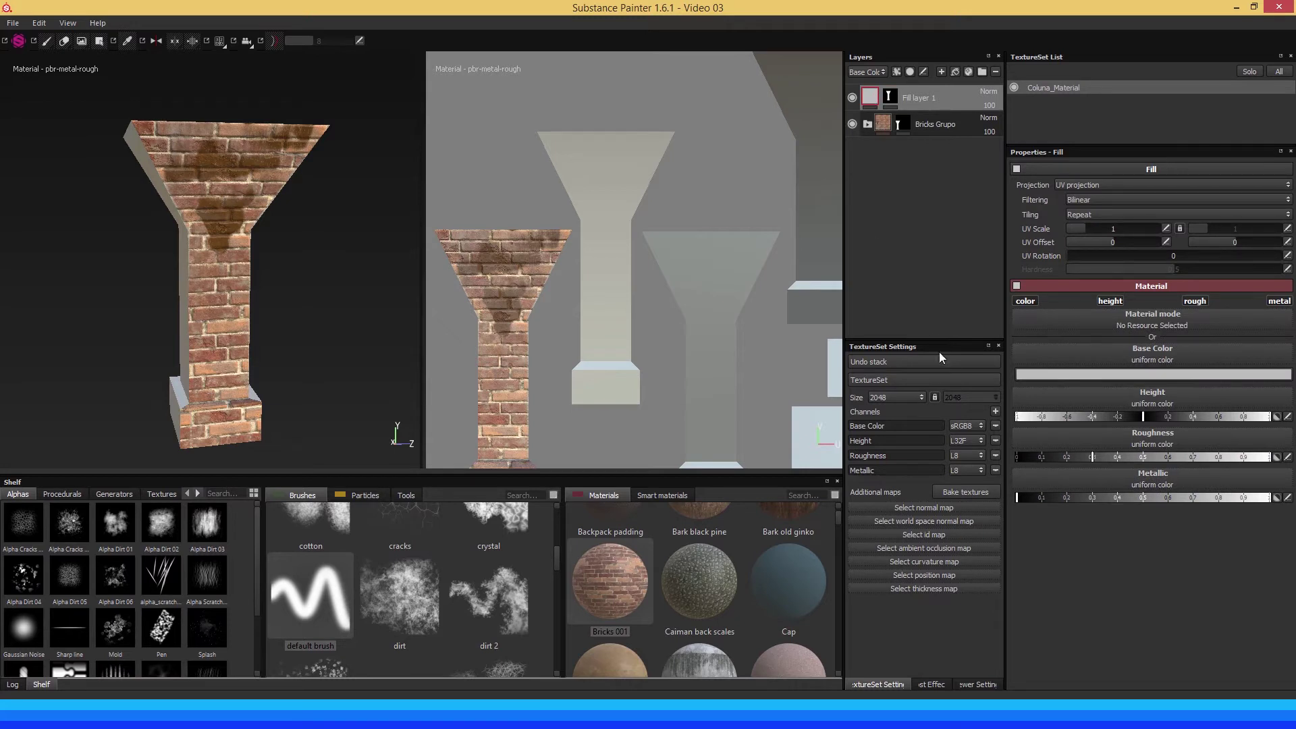
Assign the GT-brick uneven stones material from the Materials shelf to Fill layer 1.
{"action": "scroll", "coordinate": [839, 518], "scroll_direction": "down", "scroll_amount": 2}
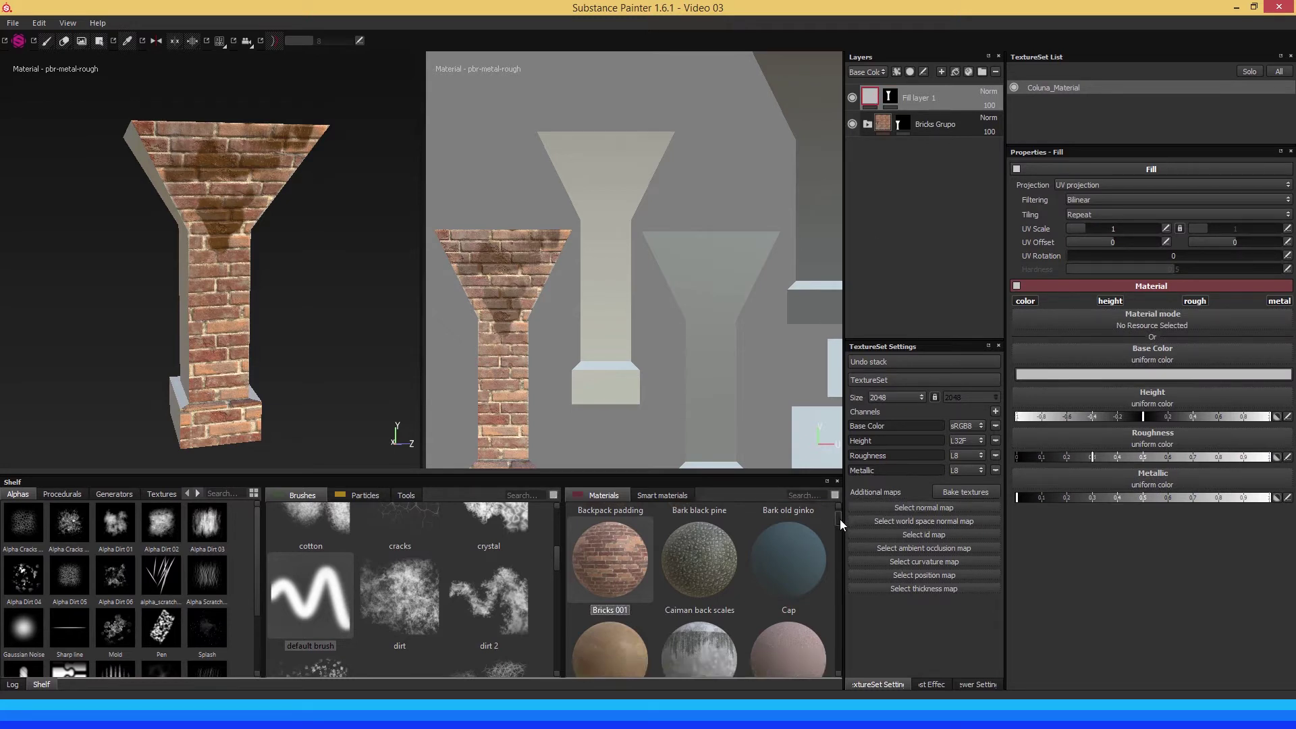
{"action": "scroll", "coordinate": [841, 520], "scroll_direction": "down", "scroll_amount": 1}
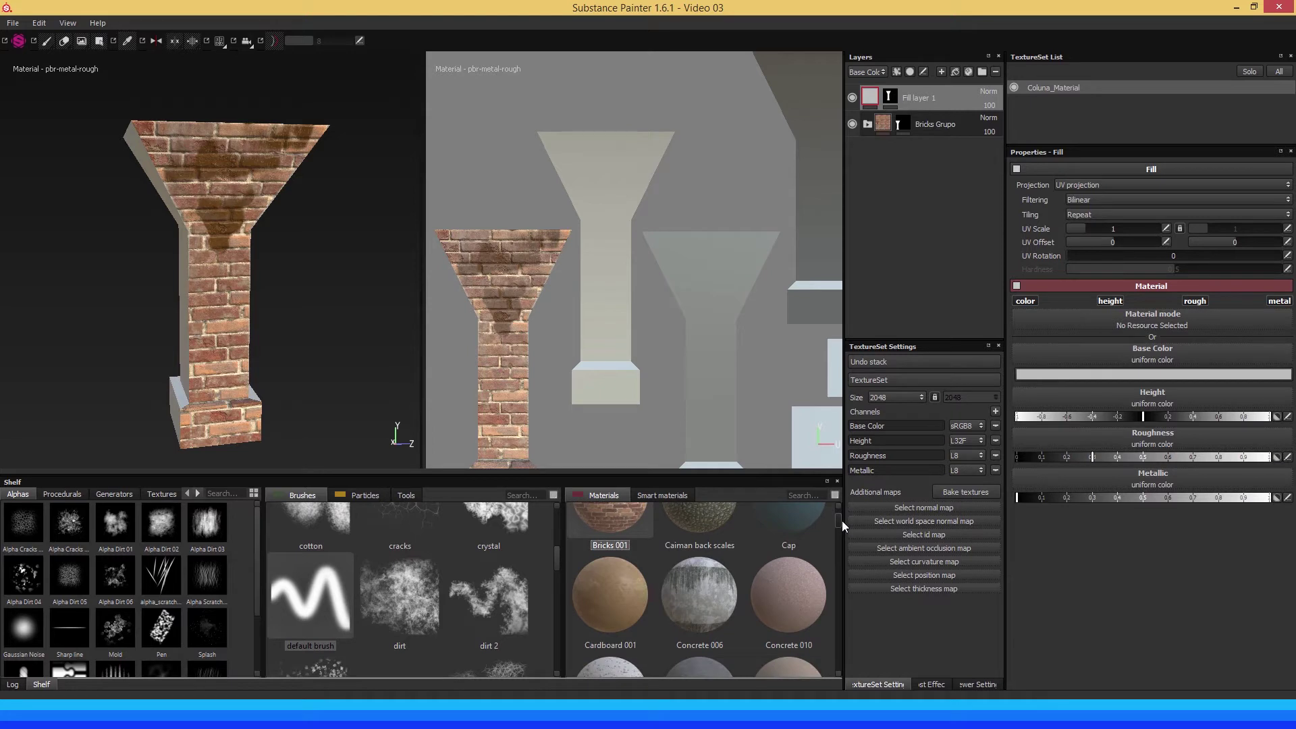
{"action": "scroll", "coordinate": [840, 521], "scroll_direction": "down", "scroll_amount": 2}
{"action": "scroll", "coordinate": [840, 521], "scroll_direction": "down", "scroll_amount": 1}
{"action": "scroll", "coordinate": [841, 521], "scroll_direction": "down", "scroll_amount": 1}
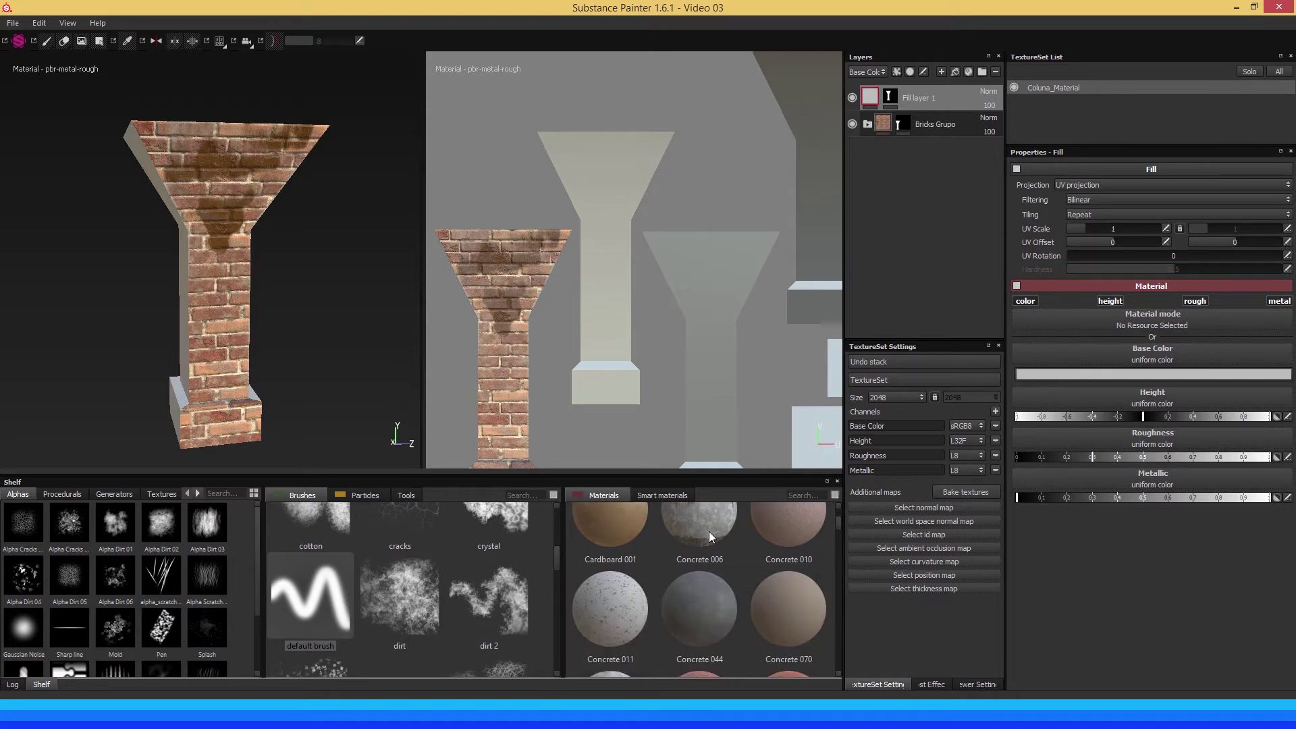
{"action": "mouse_move", "coordinate": [698, 521]}
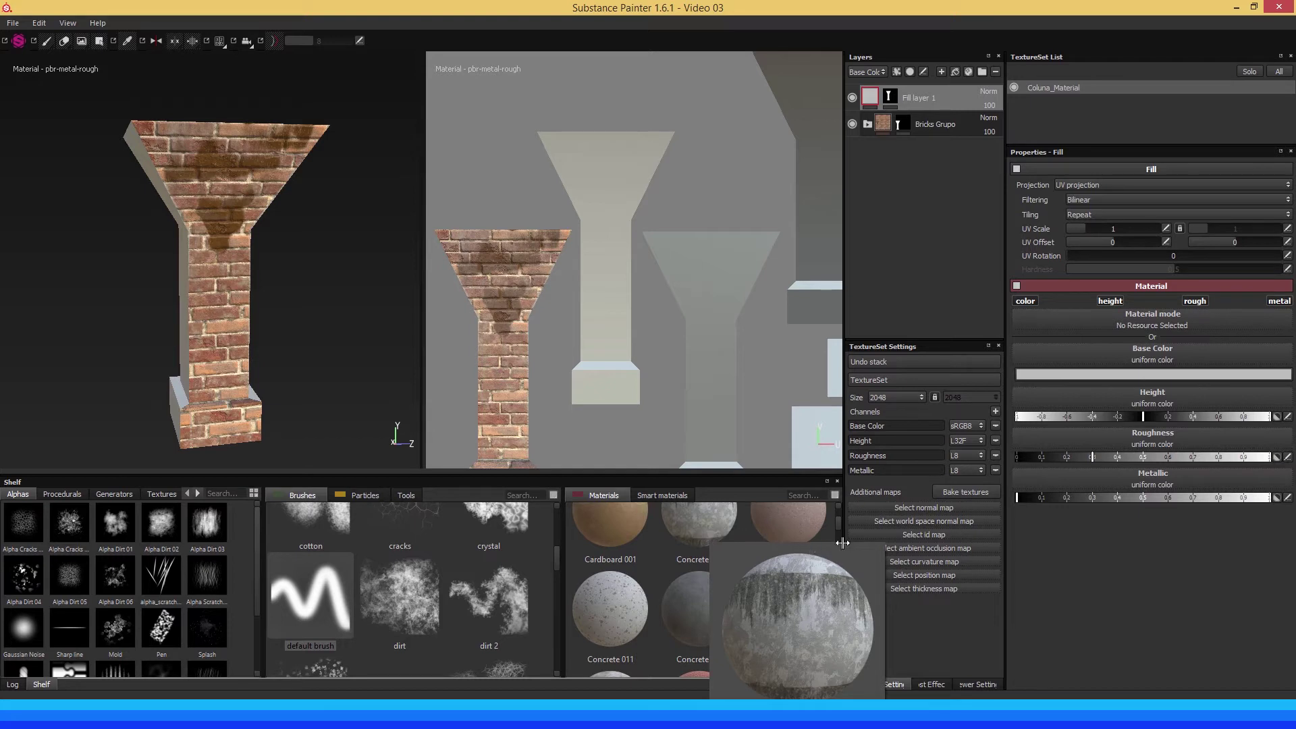
{"action": "scroll", "coordinate": [838, 524], "scroll_direction": "down", "scroll_amount": 3}
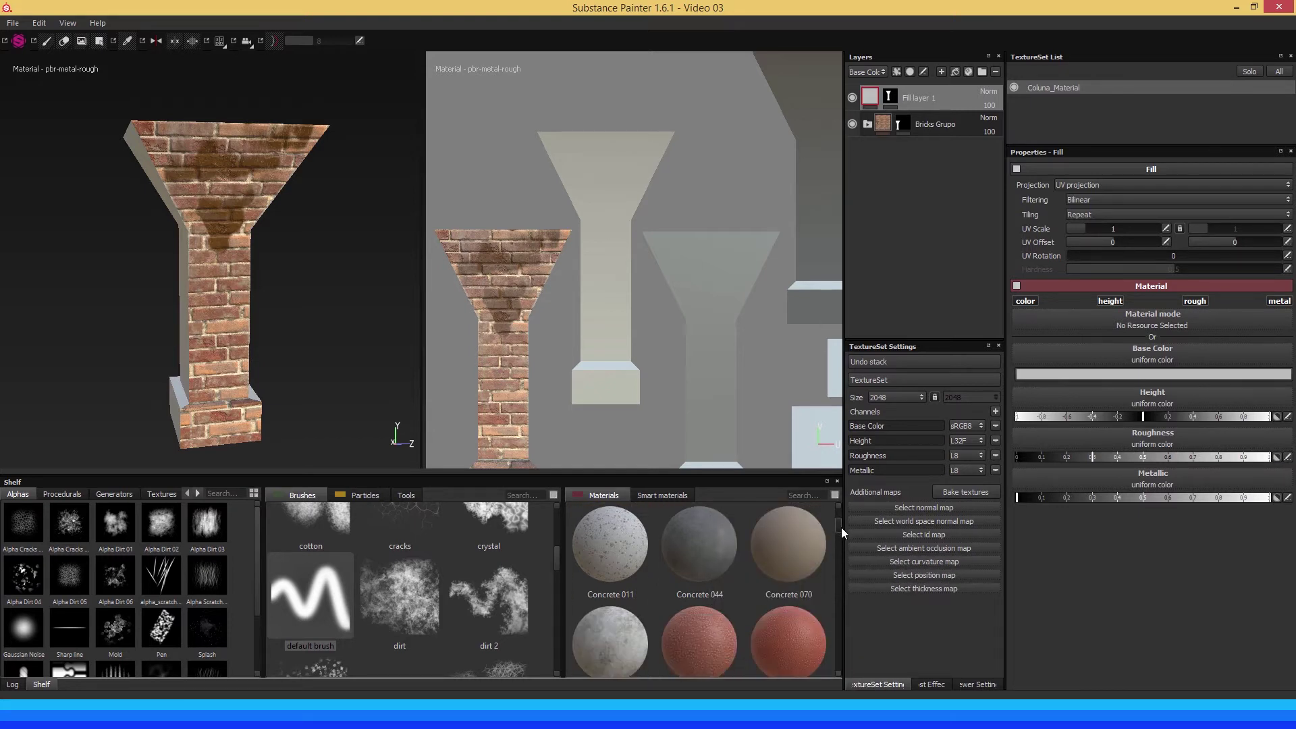
{"action": "scroll", "coordinate": [841, 527], "scroll_direction": "down", "scroll_amount": 1}
{"action": "scroll", "coordinate": [841, 529], "scroll_direction": "down", "scroll_amount": 1}
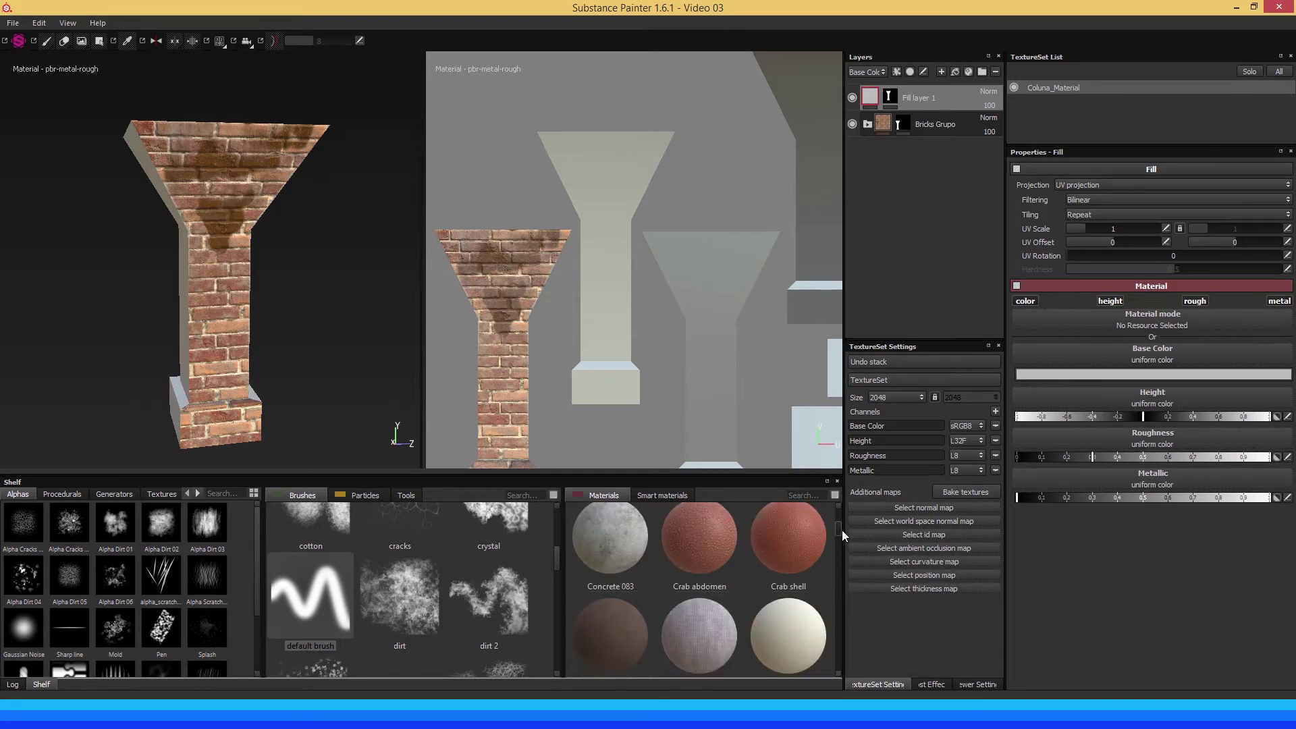
{"action": "mouse_move", "coordinate": [610, 547]}
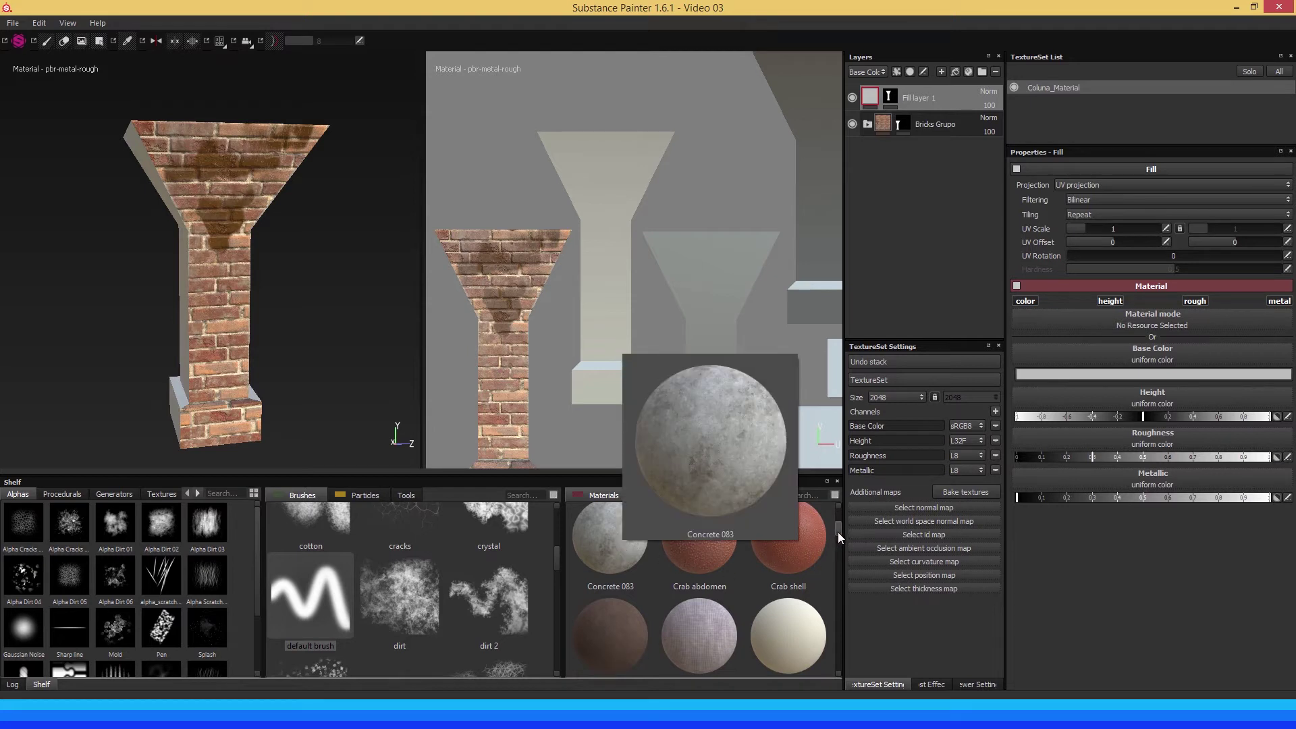
{"action": "left_click_drag", "start_coordinate": [838, 532], "coordinate": [837, 549]}
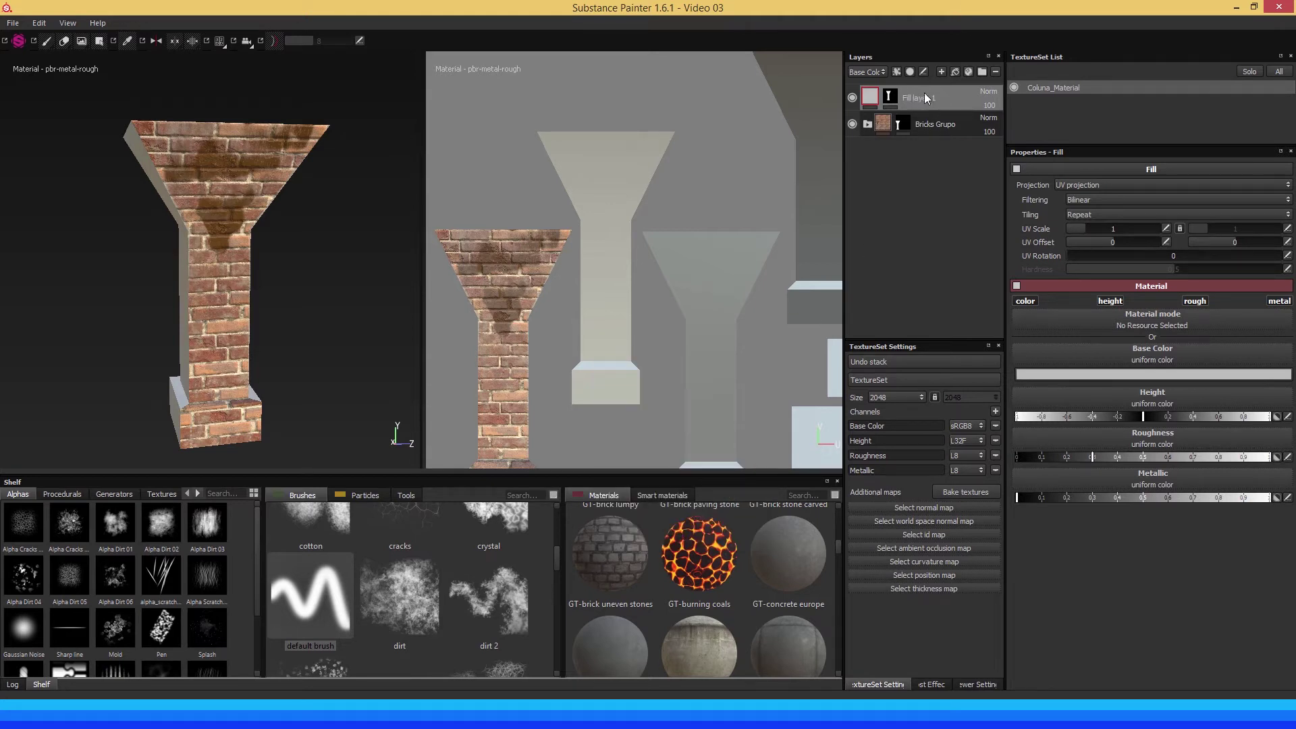
{"action": "left_click", "coordinate": [611, 553]}
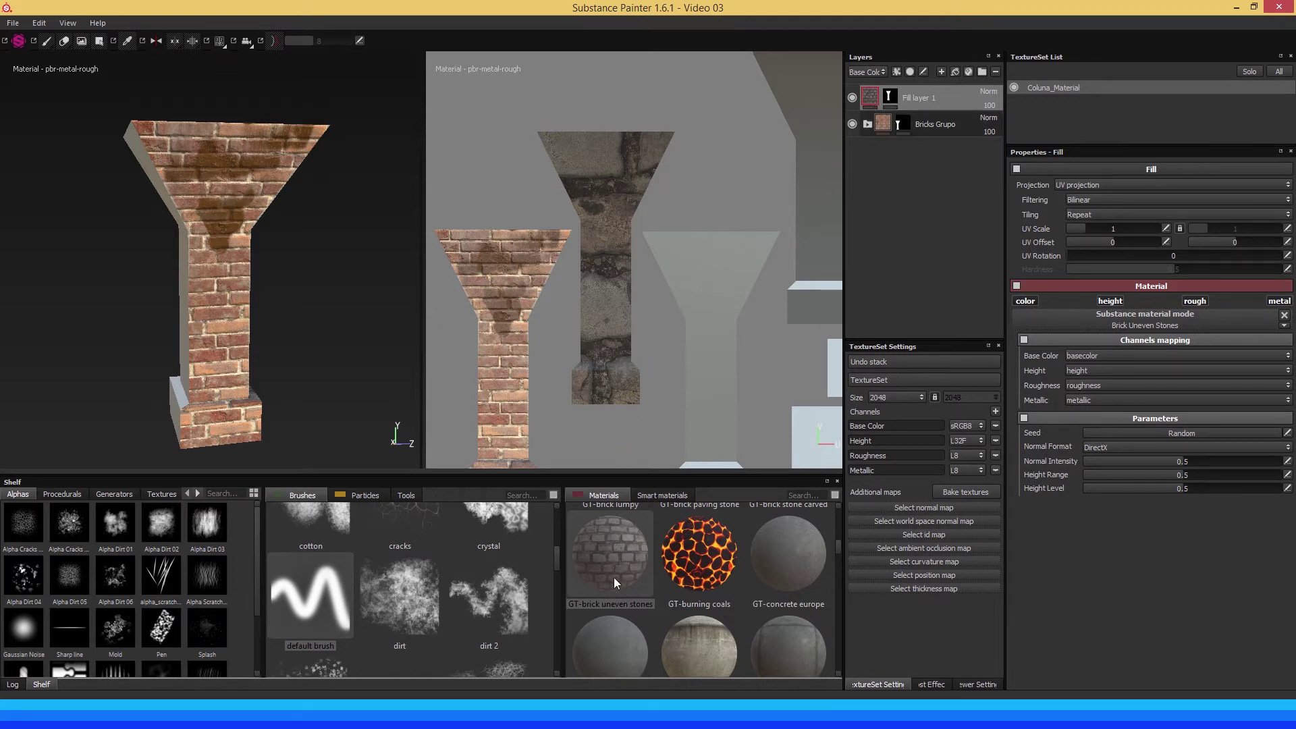
Raise the uneven stone fill's UV scale from 1 to about 4.16 so the bricks tile smaller.
{"action": "mouse_move", "coordinate": [266, 240]}
{"action": "left_mouse_down", "text": "alt"}
{"action": "mouse_move", "coordinate": [326, 241]}
{"action": "mouse_move", "coordinate": [165, 244]}
{"action": "mouse_move", "coordinate": [196, 211]}
{"action": "mouse_move", "coordinate": [276, 217]}
{"action": "left_mouse_up", "text": "alt"}
{"action": "mouse_move", "coordinate": [276, 217]}
{"action": "right_mouse_down", "text": "shift"}
{"action": "mouse_move", "coordinate": [230, 227]}
{"action": "mouse_move", "coordinate": [300, 215]}
{"action": "mouse_move", "coordinate": [281, 193]}
{"action": "right_mouse_up", "text": "shift"}
{"action": "mouse_move", "coordinate": [281, 194]}
{"action": "middle_mouse_down", "text": "alt"}
{"action": "mouse_move", "coordinate": [254, 168]}
{"action": "mouse_move", "coordinate": [237, 216]}
{"action": "middle_mouse_up", "text": "alt"}
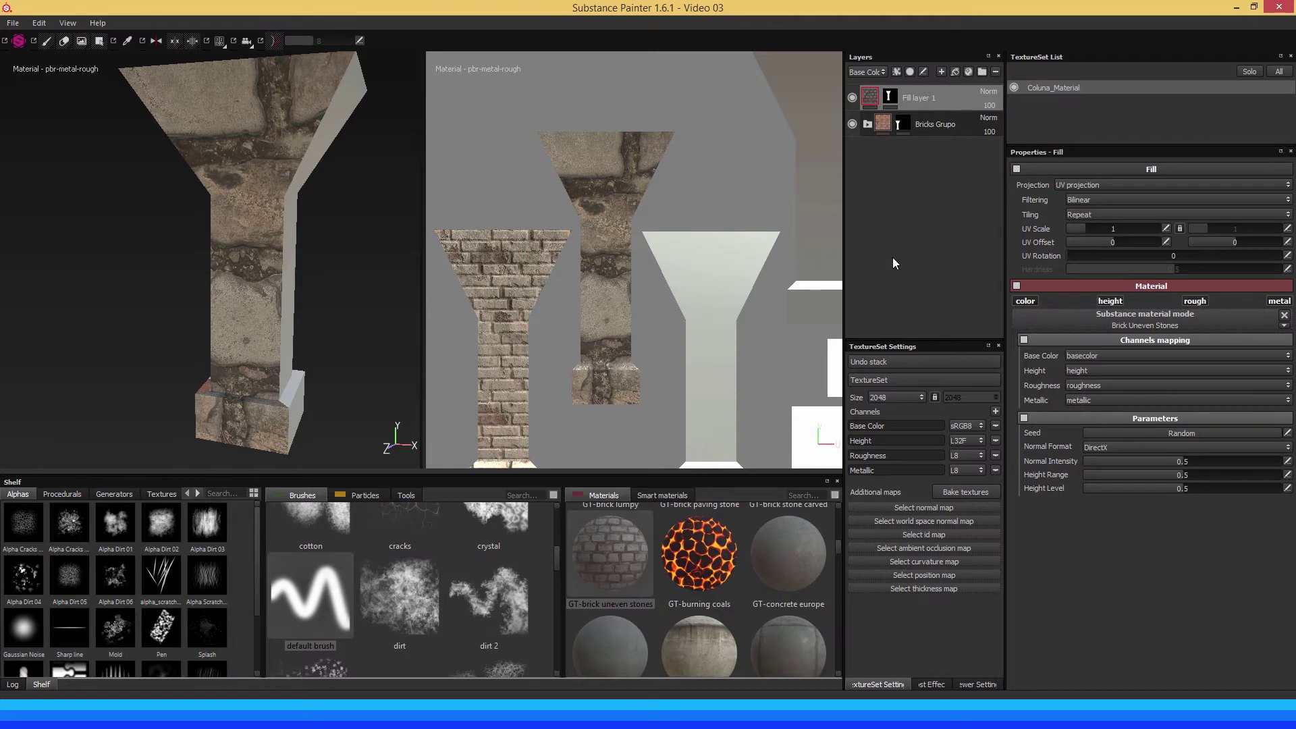
{"action": "left_click", "coordinate": [1087, 228]}
{"action": "left_click_drag", "start_coordinate": [1087, 228], "coordinate": [1095, 230]}
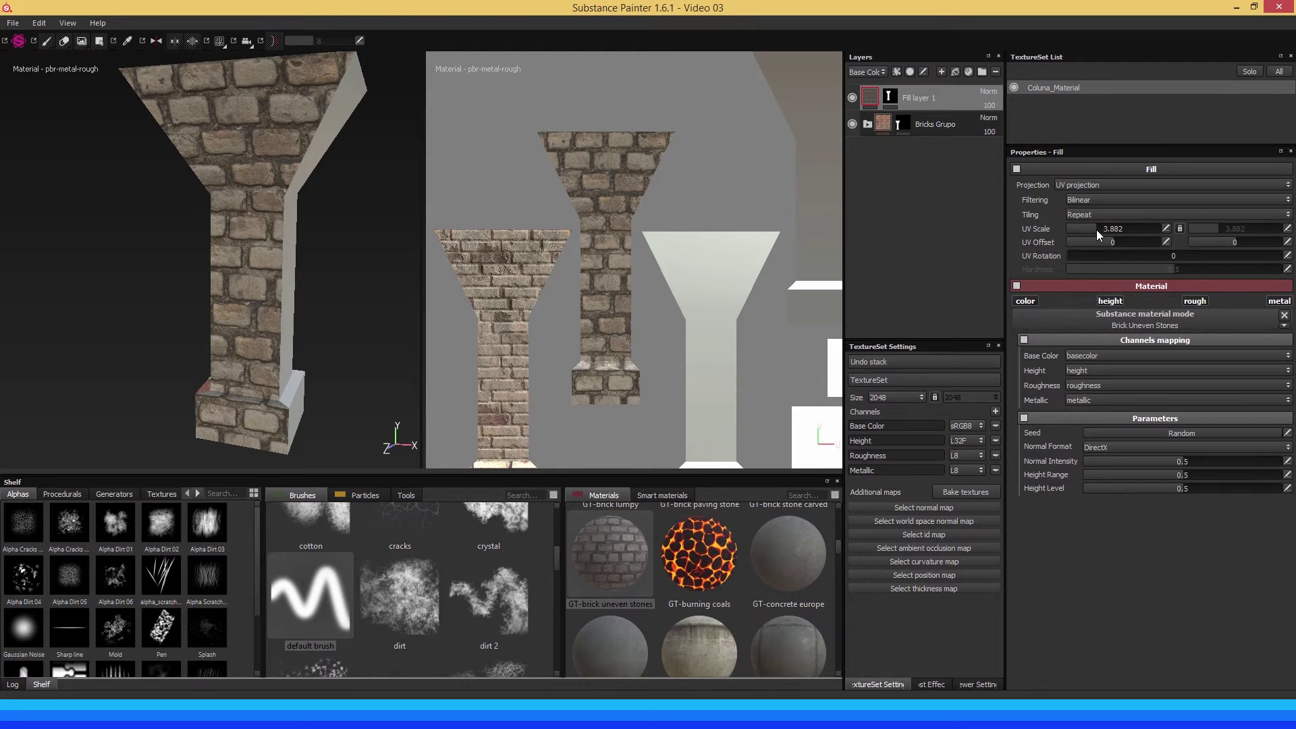
{"action": "left_click_drag", "start_coordinate": [1096, 230], "coordinate": [1094, 229]}
Orbit and zoom around the column to inspect the smaller bricks on front and side.
{"action": "mouse_move", "coordinate": [173, 261]}
{"action": "left_mouse_down", "text": "alt"}
{"action": "mouse_move", "coordinate": [324, 254]}
{"action": "mouse_move", "coordinate": [150, 252]}
{"action": "mouse_move", "coordinate": [185, 232]}
{"action": "left_mouse_up", "text": "alt"}
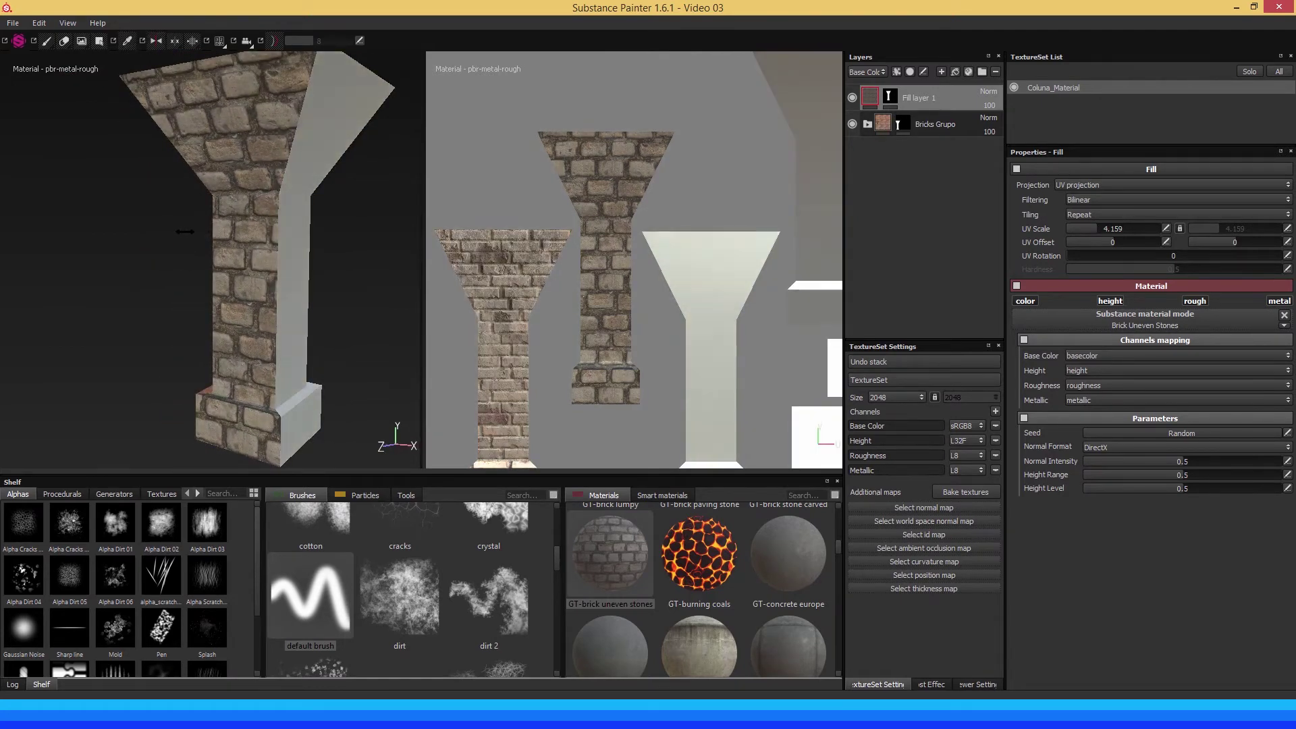
{"action": "right_click_drag", "start_coordinate": [185, 232], "coordinate": [194, 230], "text": "shift"}
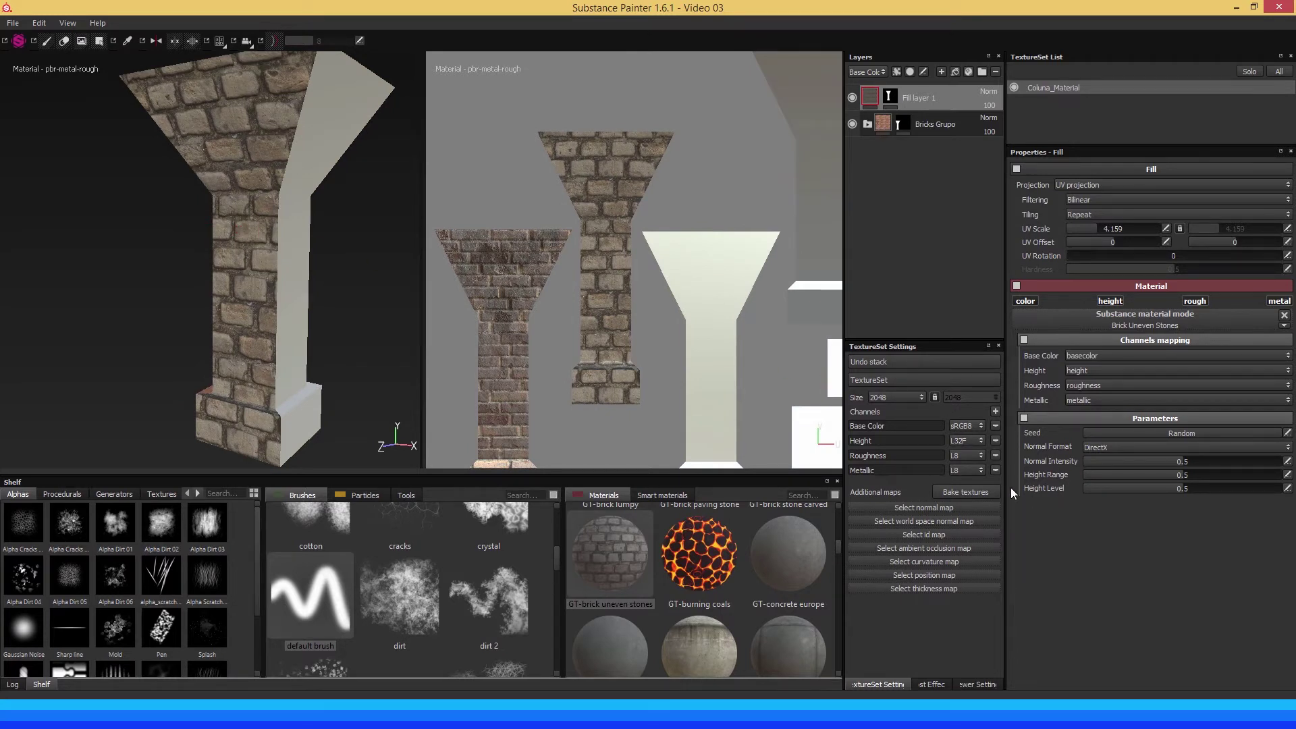
{"action": "mouse_move", "coordinate": [173, 246]}
{"action": "left_mouse_down", "text": "alt"}
{"action": "mouse_move", "coordinate": [208, 225]}
{"action": "mouse_move", "coordinate": [173, 301]}
{"action": "left_mouse_up", "text": "alt"}
{"action": "mouse_move", "coordinate": [173, 301]}
{"action": "right_mouse_down", "text": "alt"}
{"action": "mouse_move", "coordinate": [305, 283]}
{"action": "mouse_move", "coordinate": [202, 297]}
{"action": "right_mouse_up", "text": "alt"}
{"action": "mouse_move", "coordinate": [202, 298]}
{"action": "left_mouse_down", "text": "alt"}
{"action": "mouse_move", "coordinate": [191, 290]}
{"action": "mouse_move", "coordinate": [298, 292]}
{"action": "mouse_move", "coordinate": [206, 292]}
{"action": "left_mouse_up", "text": "alt"}
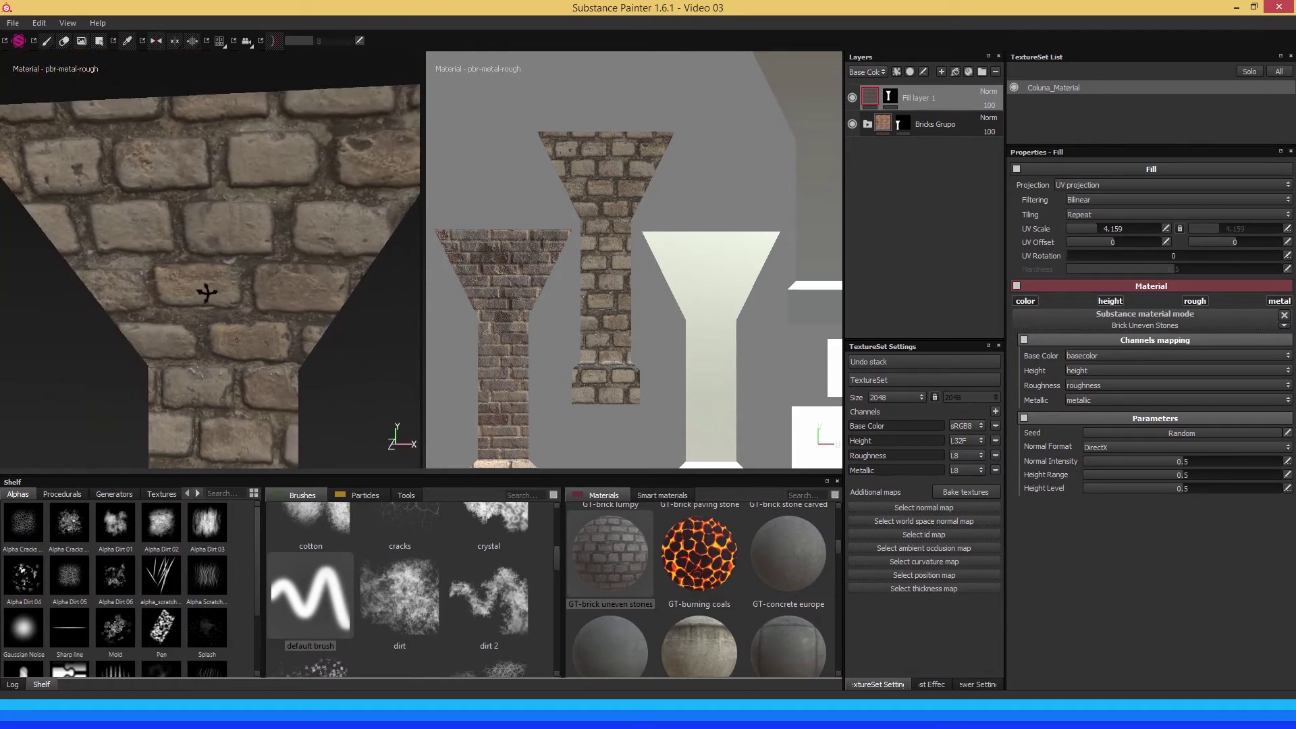
{"action": "right_click_drag", "start_coordinate": [206, 292], "coordinate": [128, 273], "text": "alt"}
{"action": "left_click_drag", "start_coordinate": [129, 274], "coordinate": [78, 263], "text": "alt"}
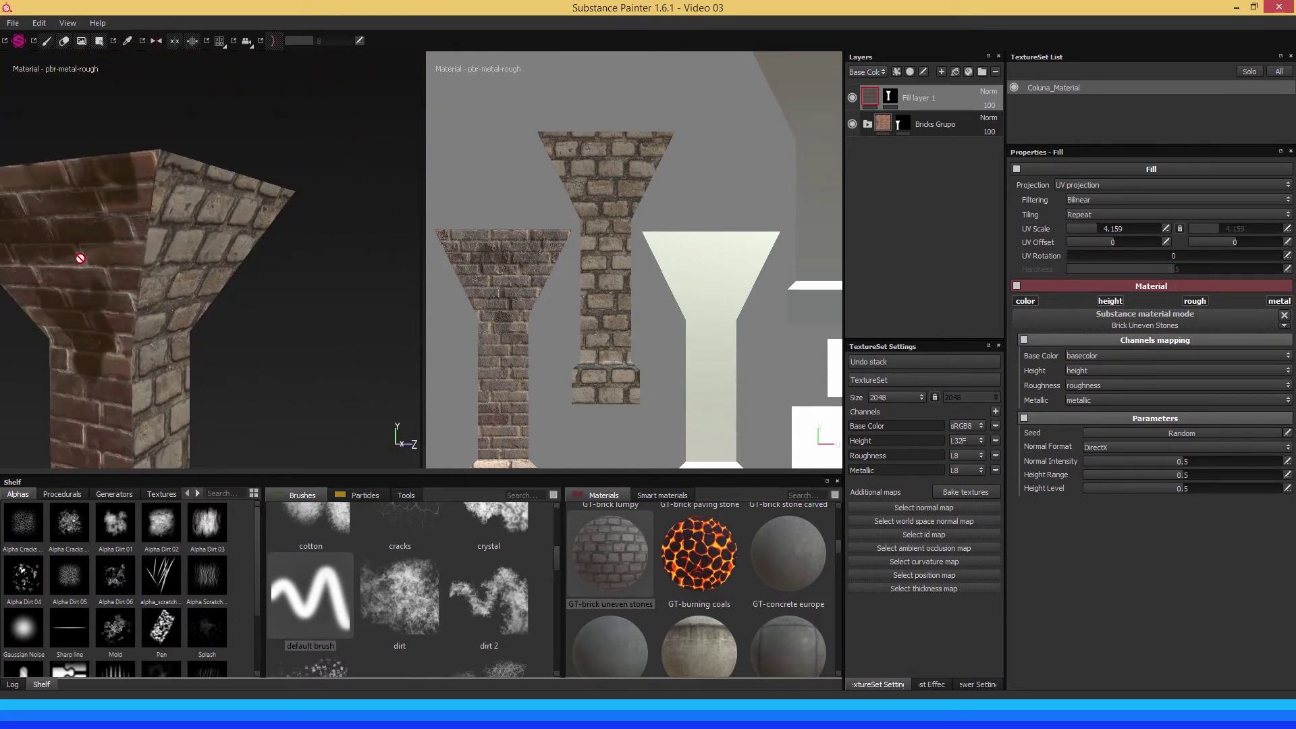
{"action": "left_click_drag", "start_coordinate": [214, 288], "coordinate": [182, 260], "text": "alt"}
{"action": "right_click_drag", "start_coordinate": [182, 260], "coordinate": [187, 285], "text": "alt"}
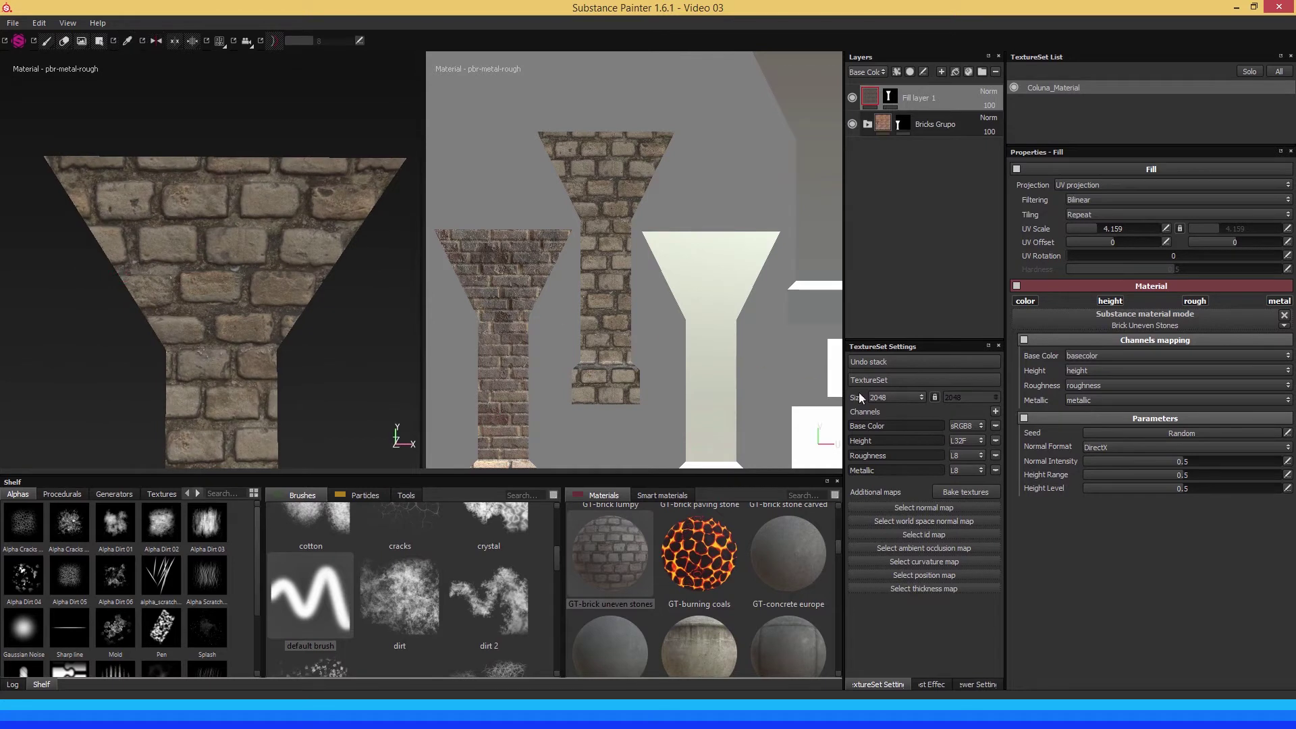
Set the stone bricks' height range to 0.83 and UV scale to about 5.4.
{"action": "left_click", "coordinate": [1028, 416]}
{"action": "mouse_move", "coordinate": [612, 572]}
{"action": "left_mouse_down"}
{"action": "mouse_move", "coordinate": [703, 367]}
{"action": "mouse_move", "coordinate": [621, 290]}
{"action": "mouse_move", "coordinate": [642, 264]}
{"action": "mouse_move", "coordinate": [781, 265]}
{"action": "mouse_move", "coordinate": [761, 267]}
{"action": "left_mouse_up"}
{"action": "mouse_move", "coordinate": [609, 553]}
{"action": "left_mouse_down"}
{"action": "mouse_move", "coordinate": [524, 272]}
{"action": "mouse_move", "coordinate": [486, 341]}
{"action": "mouse_move", "coordinate": [525, 291]}
{"action": "mouse_move", "coordinate": [488, 316]}
{"action": "mouse_move", "coordinate": [514, 318]}
{"action": "mouse_move", "coordinate": [488, 283]}
{"action": "mouse_move", "coordinate": [513, 313]}
{"action": "mouse_move", "coordinate": [508, 344]}
{"action": "mouse_move", "coordinate": [615, 422]}
{"action": "left_mouse_up"}
{"action": "mouse_move", "coordinate": [1248, 477]}
{"action": "left_mouse_down"}
{"action": "mouse_move", "coordinate": [1110, 474]}
{"action": "mouse_move", "coordinate": [1248, 476]}
{"action": "left_mouse_up"}
{"action": "middle_click_drag", "start_coordinate": [289, 306], "coordinate": [257, 284]}
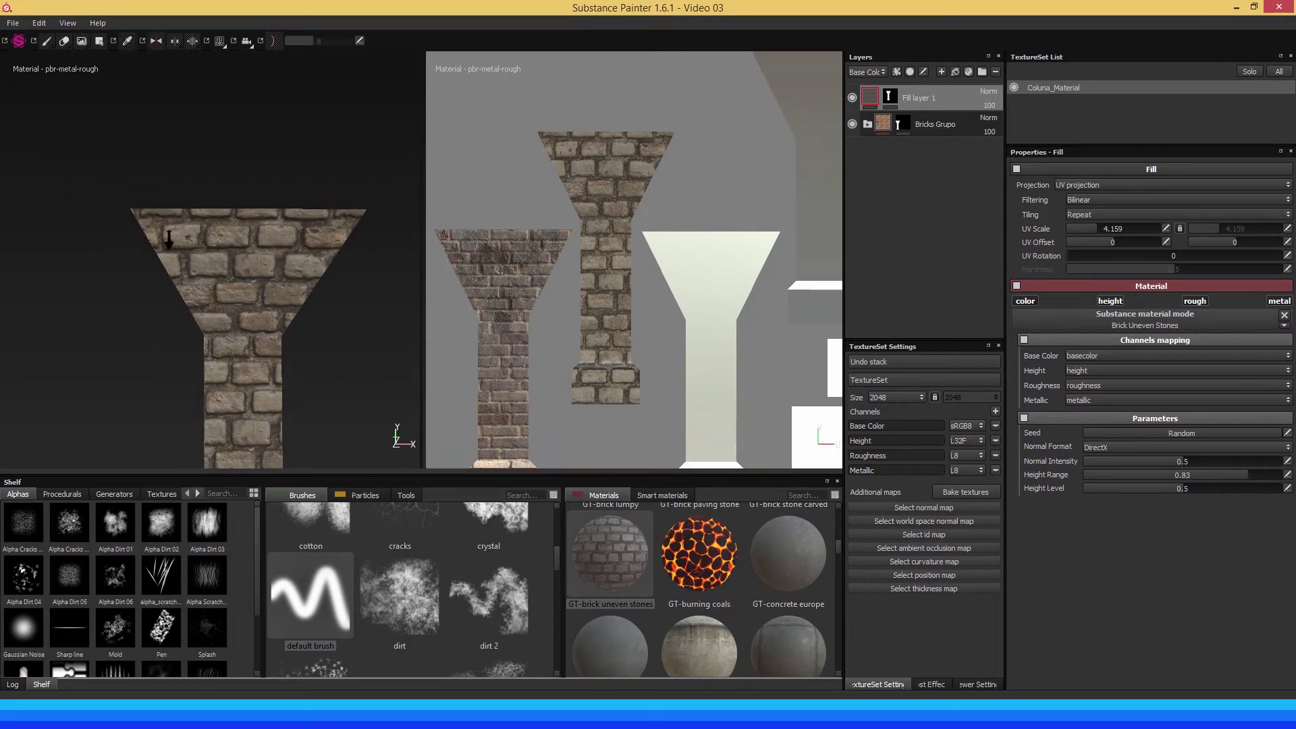
{"action": "scroll", "coordinate": [196, 170], "scroll_direction": "down", "scroll_amount": 2}
Add a new fill layer above the stone layer.
{"action": "mouse_move", "coordinate": [196, 170]}
{"action": "left_mouse_down", "text": "alt"}
{"action": "mouse_move", "coordinate": [283, 260]}
{"action": "mouse_move", "coordinate": [195, 262]}
{"action": "mouse_move", "coordinate": [251, 255]}
{"action": "left_mouse_up", "text": "alt"}
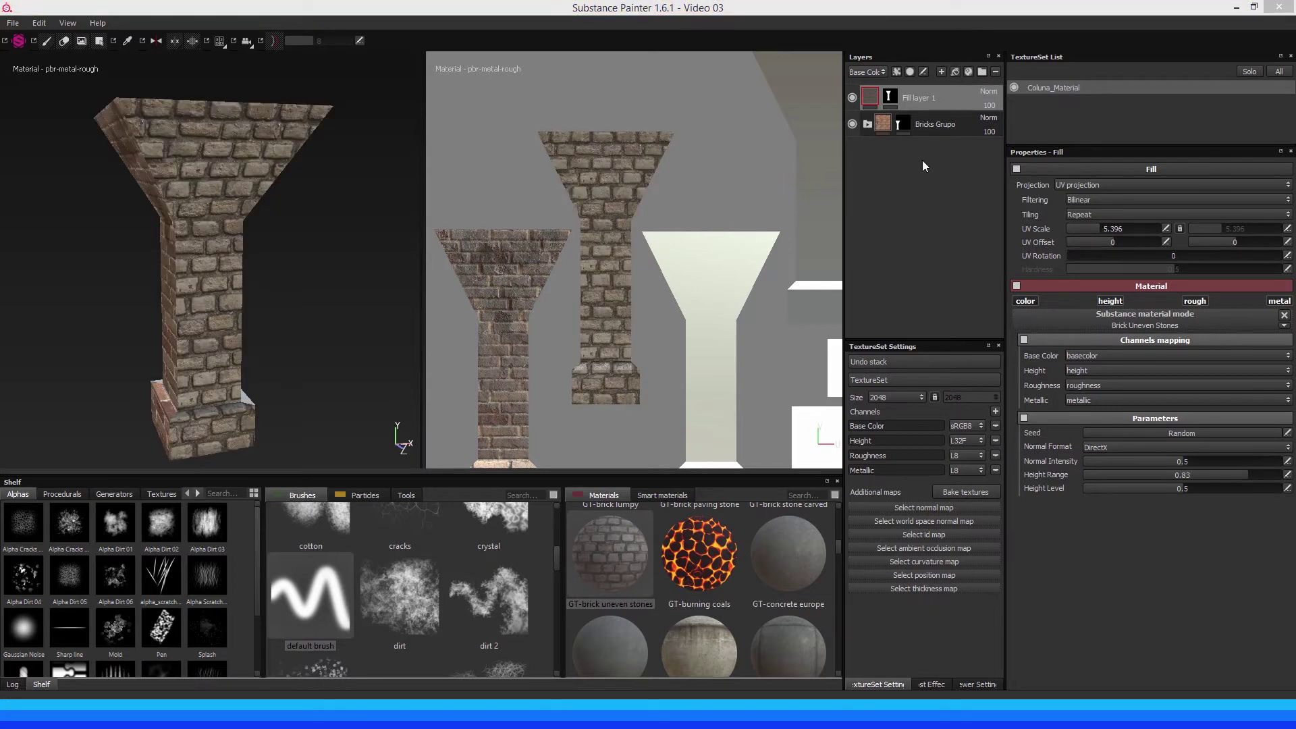
{"action": "left_click", "coordinate": [936, 182]}
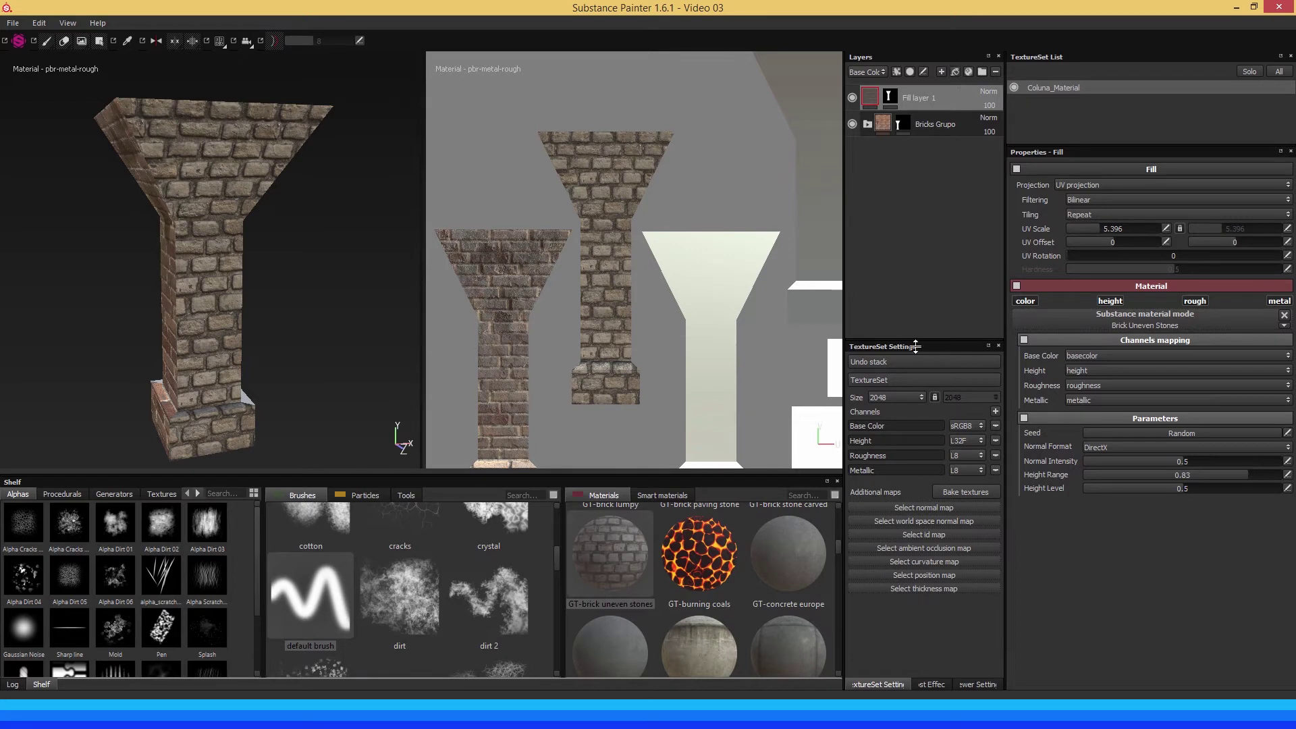
{"action": "mouse_move", "coordinate": [734, 525]}
{"action": "left_mouse_down"}
{"action": "mouse_move", "coordinate": [228, 270]}
{"action": "mouse_move", "coordinate": [929, 196]}
{"action": "left_mouse_up"}
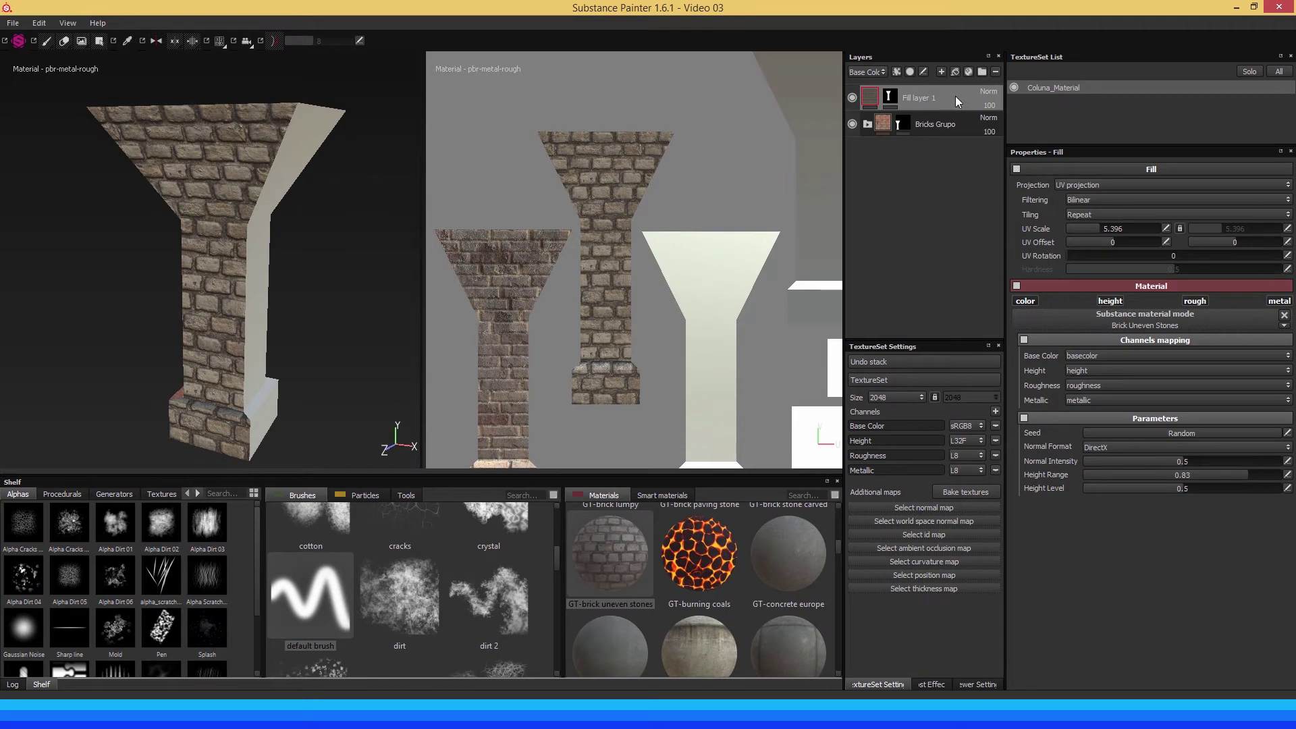
{"action": "left_click", "coordinate": [957, 72]}
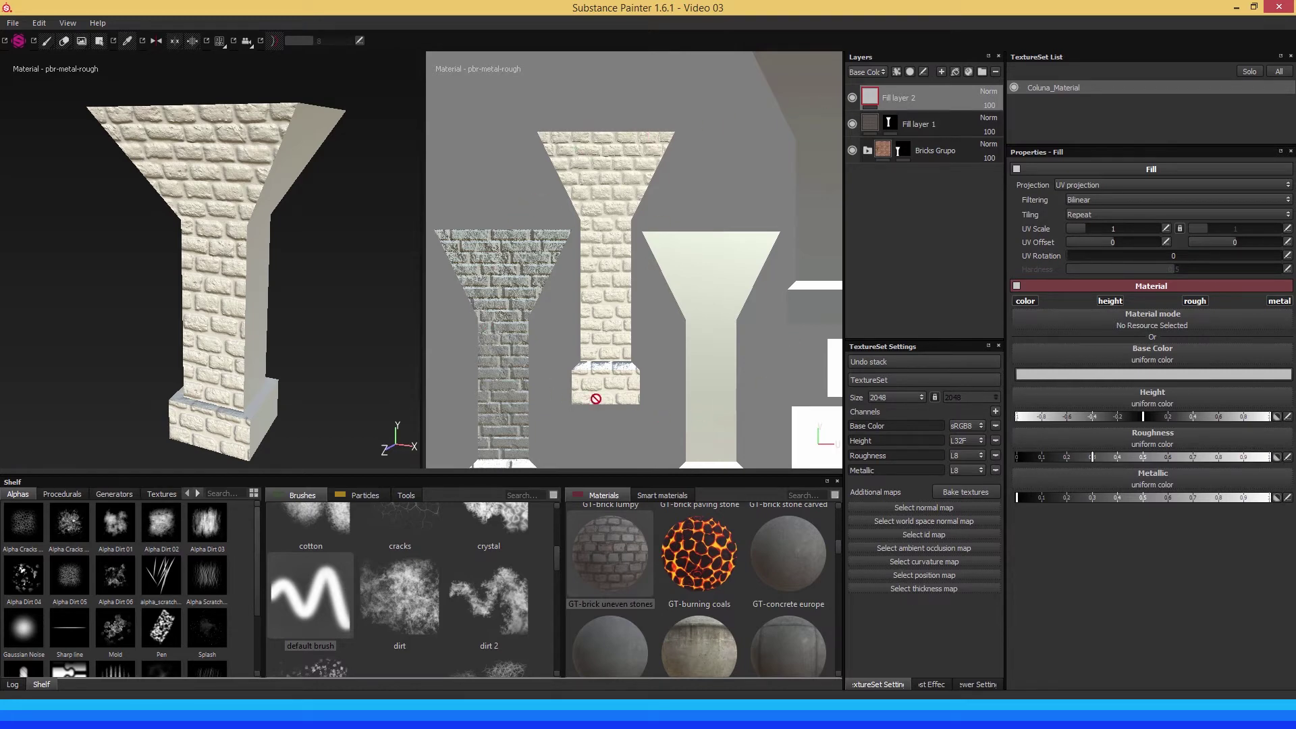
Find GT-medieval pavement in the Materials shelf and drag it onto Fill layer 2.
{"action": "scroll", "coordinate": [757, 295], "scroll_direction": "down", "scroll_amount": 2}
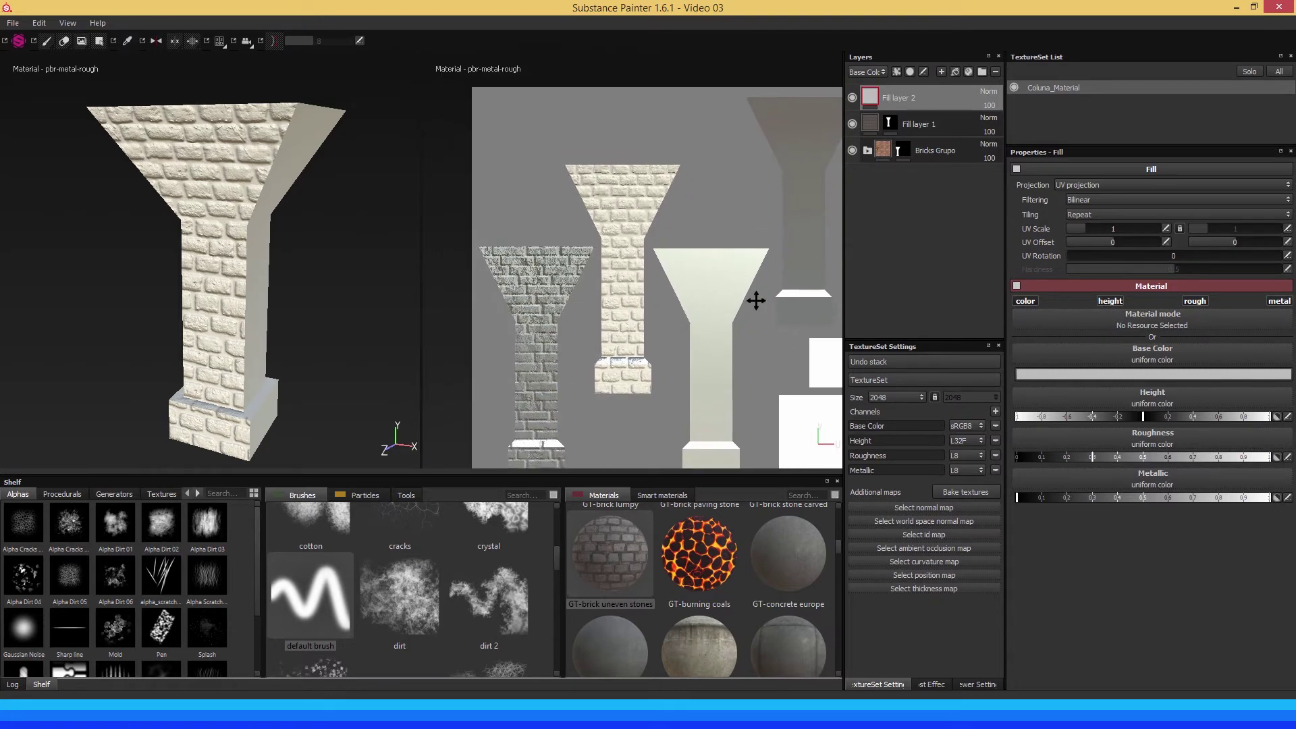
{"action": "scroll", "coordinate": [717, 274], "scroll_direction": "down", "scroll_amount": 2}
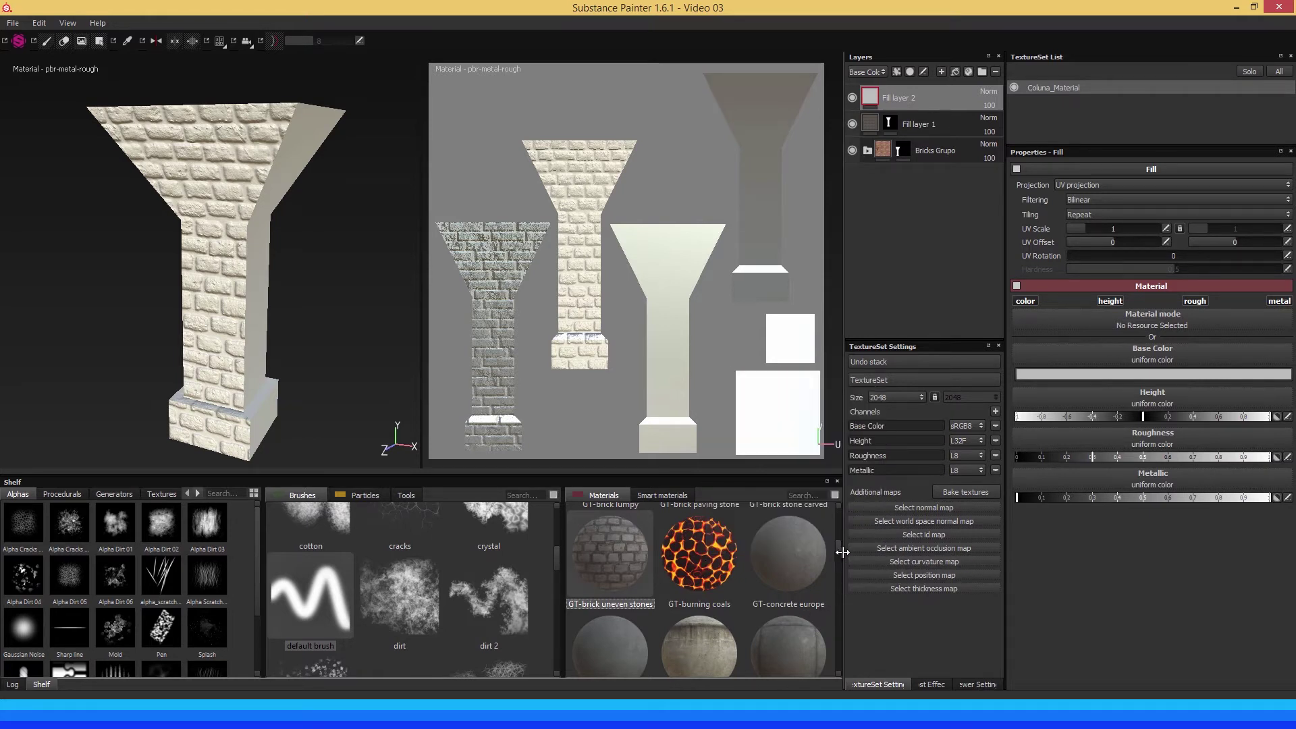
{"action": "scroll", "coordinate": [838, 545], "scroll_direction": "down", "scroll_amount": 1}
{"action": "scroll", "coordinate": [839, 548], "scroll_direction": "down", "scroll_amount": 1}
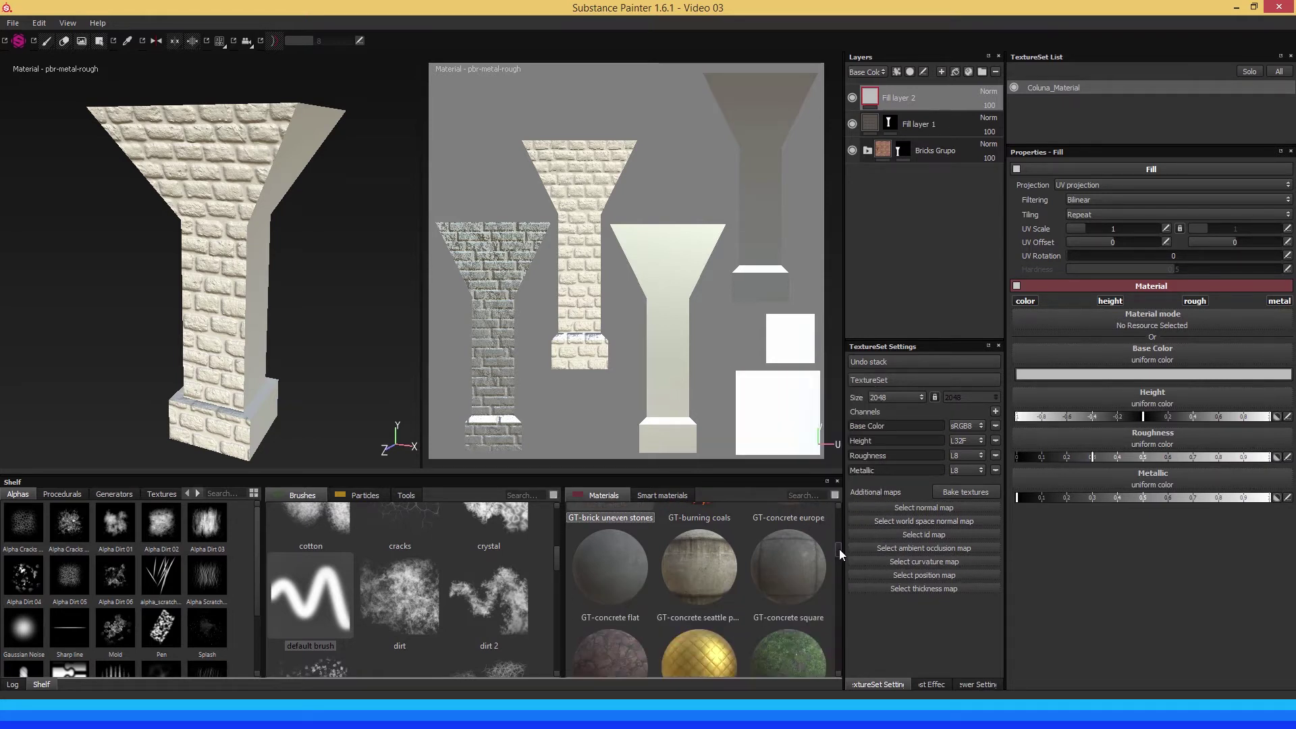
{"action": "scroll", "coordinate": [839, 549], "scroll_direction": "down", "scroll_amount": 2}
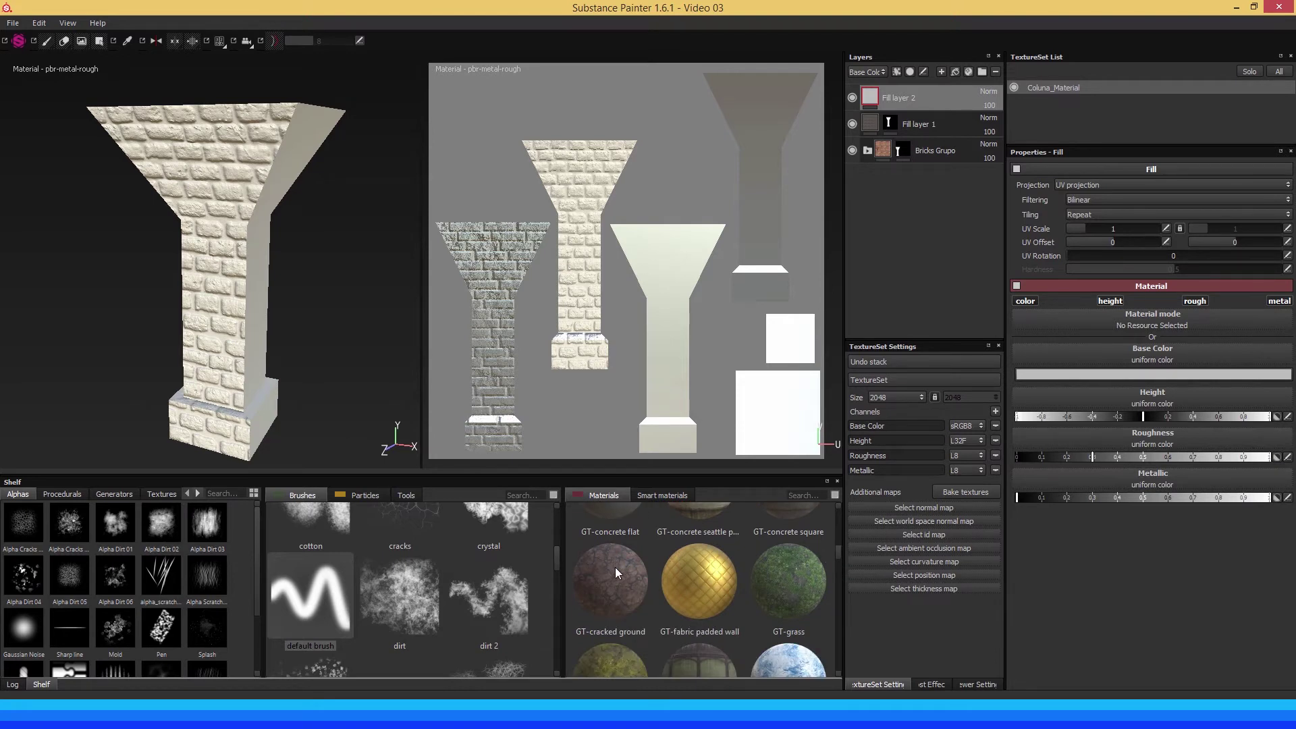
{"action": "mouse_move", "coordinate": [608, 658]}
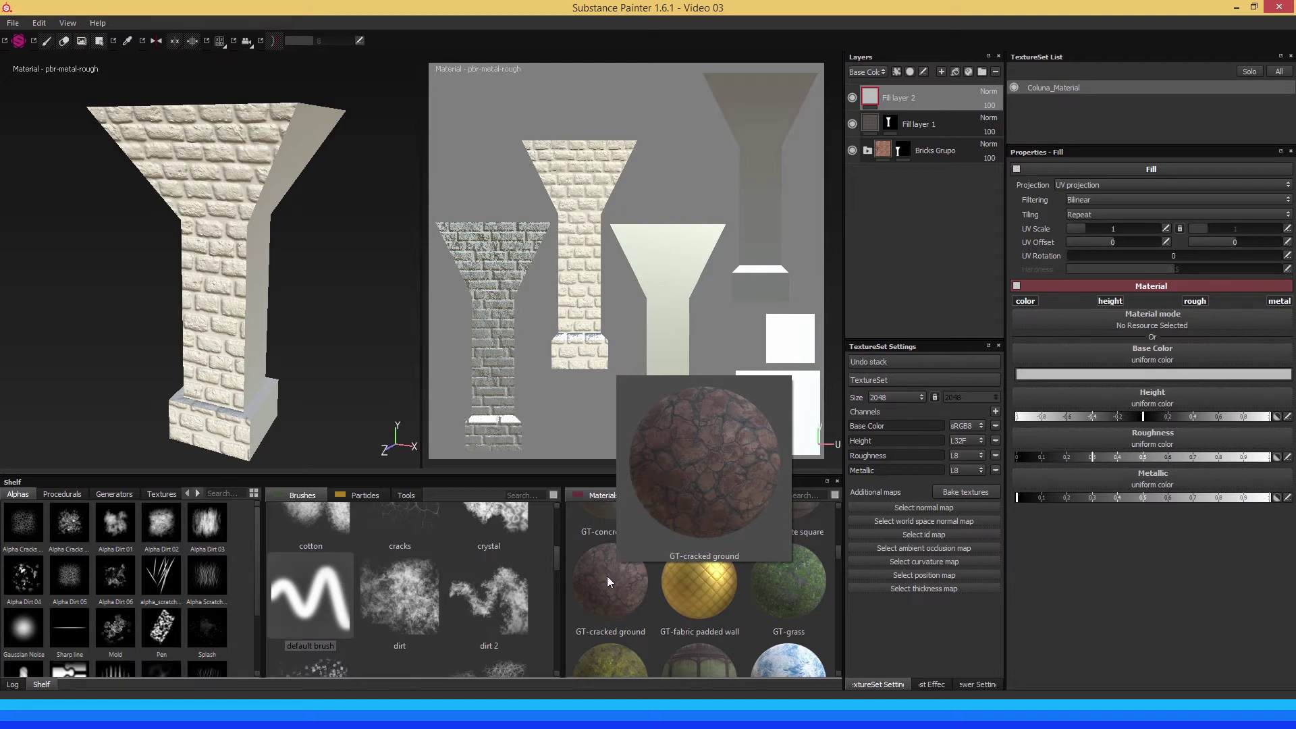
{"action": "left_click_drag", "start_coordinate": [838, 553], "coordinate": [840, 557]}
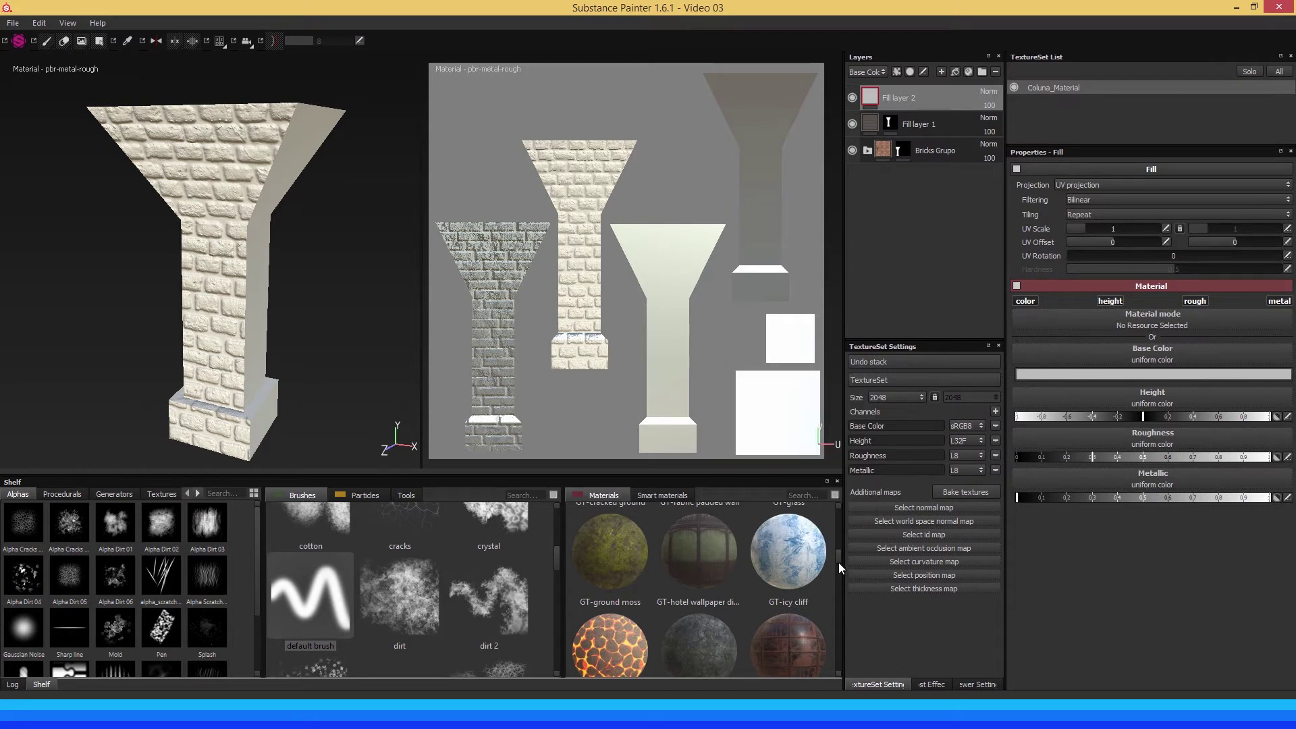
{"action": "scroll", "coordinate": [840, 556], "scroll_direction": "down", "scroll_amount": 1}
{"action": "left_click_drag", "start_coordinate": [839, 557], "coordinate": [840, 559]}
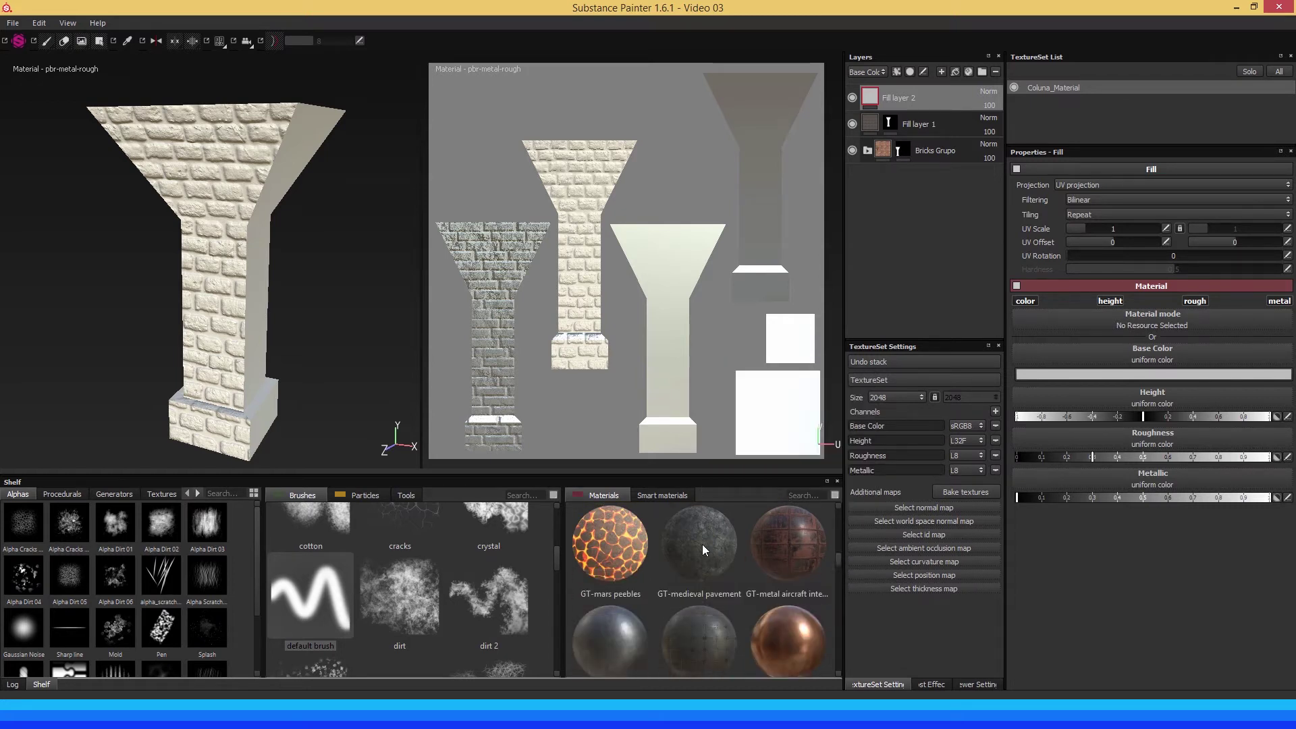
{"action": "mouse_move", "coordinate": [698, 548]}
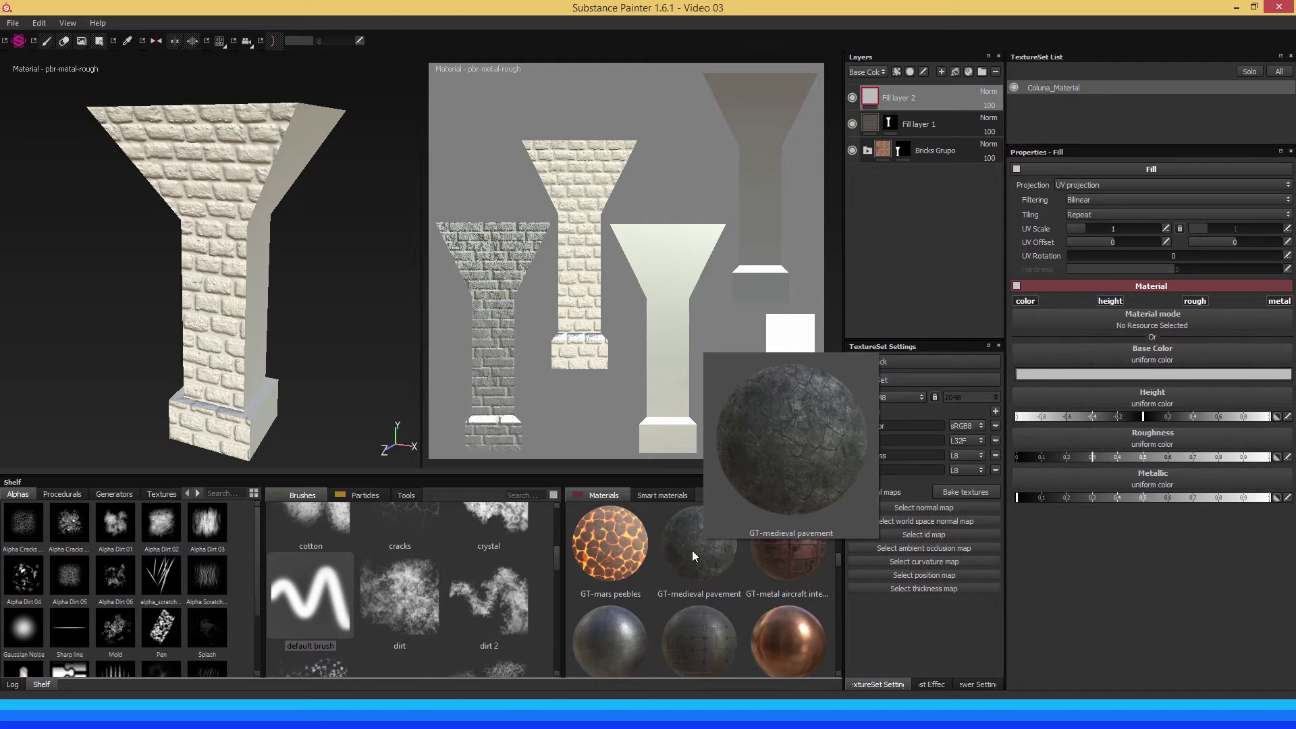
{"action": "left_click", "coordinate": [692, 555]}
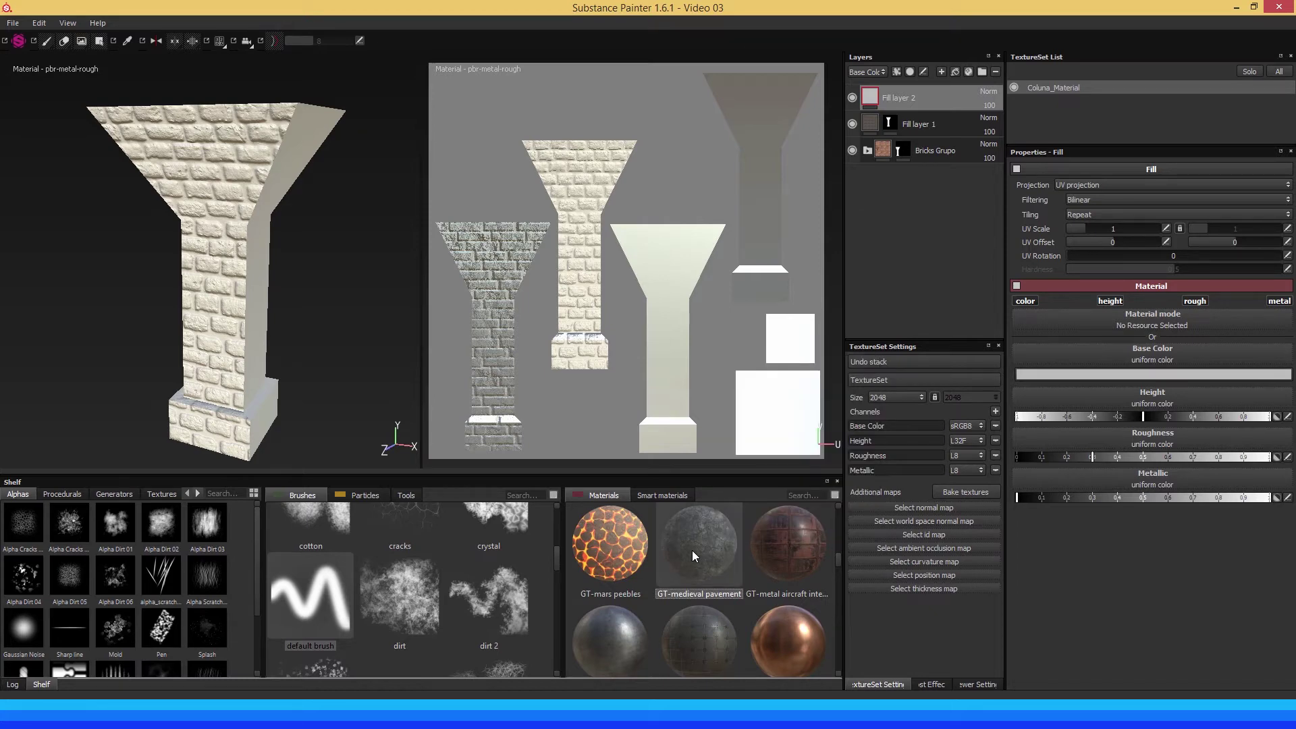
{"action": "left_click_drag", "start_coordinate": [691, 549], "coordinate": [427, 381]}
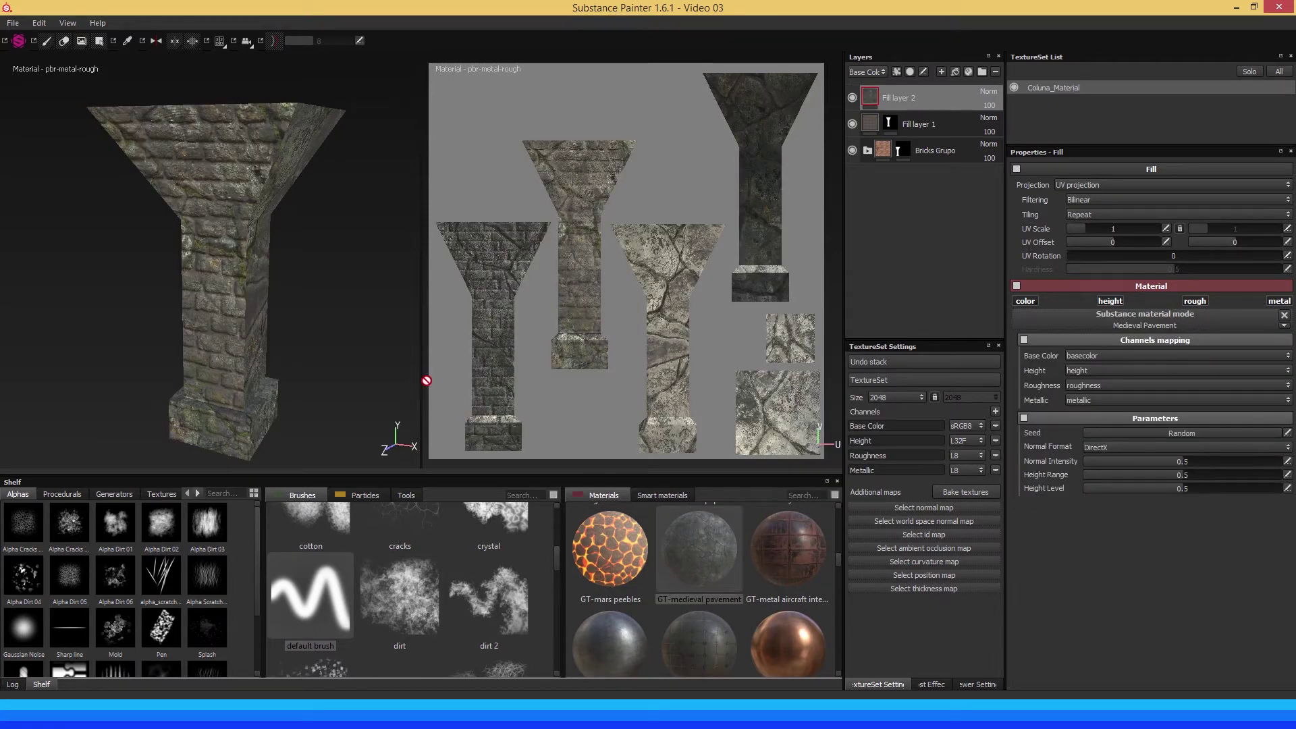
{"action": "mouse_move", "coordinate": [305, 282]}
{"action": "left_mouse_down", "text": "alt"}
{"action": "mouse_move", "coordinate": [202, 255]}
{"action": "mouse_move", "coordinate": [191, 266]}
{"action": "left_mouse_up", "text": "alt"}
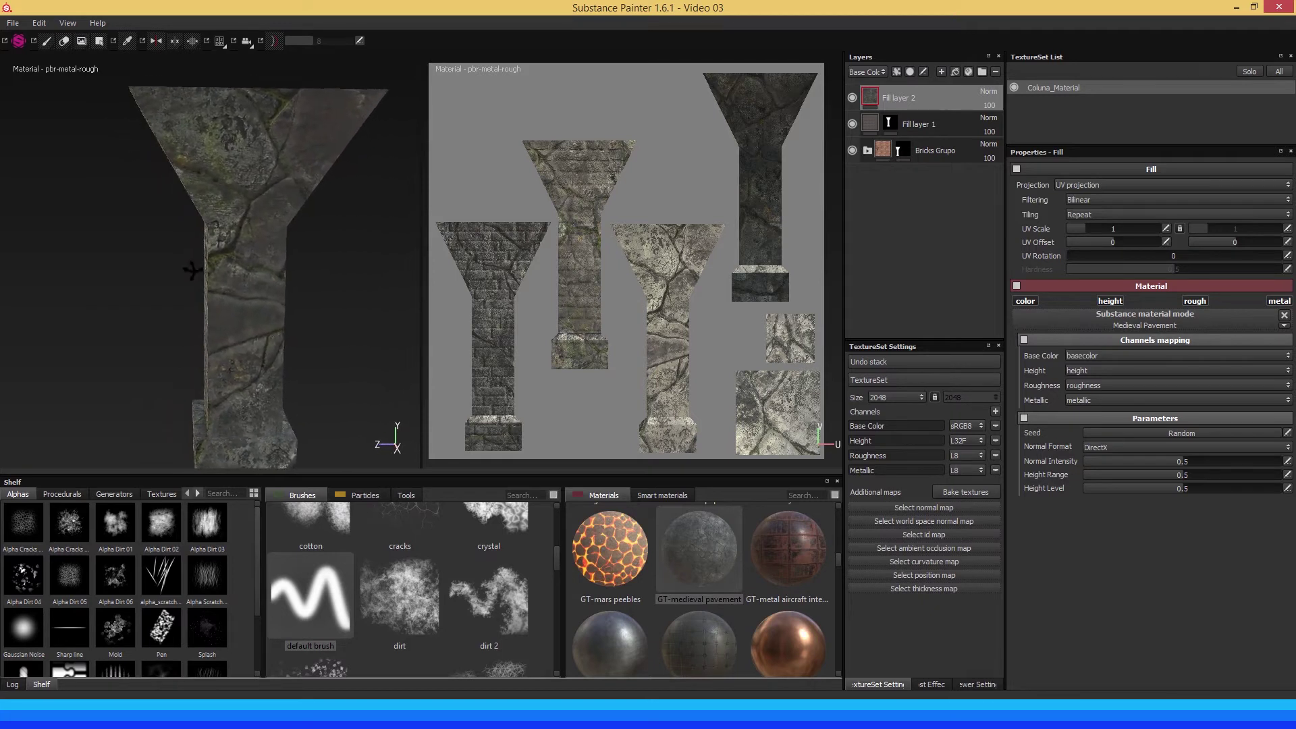
{"action": "mouse_move", "coordinate": [213, 344]}
{"action": "left_mouse_down", "text": "alt"}
{"action": "mouse_move", "coordinate": [165, 312]}
{"action": "mouse_move", "coordinate": [289, 312]}
{"action": "mouse_move", "coordinate": [231, 232]}
{"action": "left_mouse_up", "text": "alt"}
{"action": "right_click_drag", "start_coordinate": [231, 232], "coordinate": [216, 209], "text": "alt"}
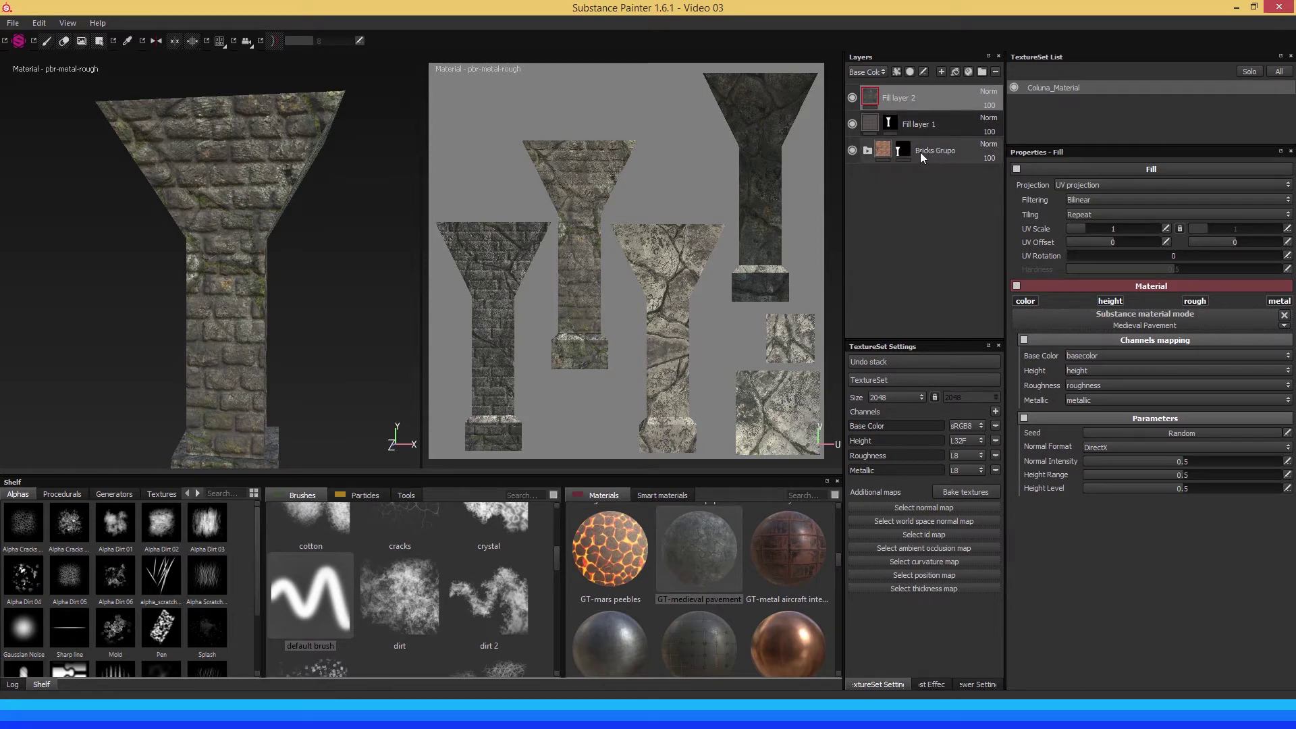
{"action": "mouse_move", "coordinate": [132, 274]}
{"action": "left_mouse_down", "text": "alt"}
{"action": "mouse_move", "coordinate": [269, 278]}
{"action": "mouse_move", "coordinate": [202, 269]}
{"action": "left_mouse_up", "text": "alt"}
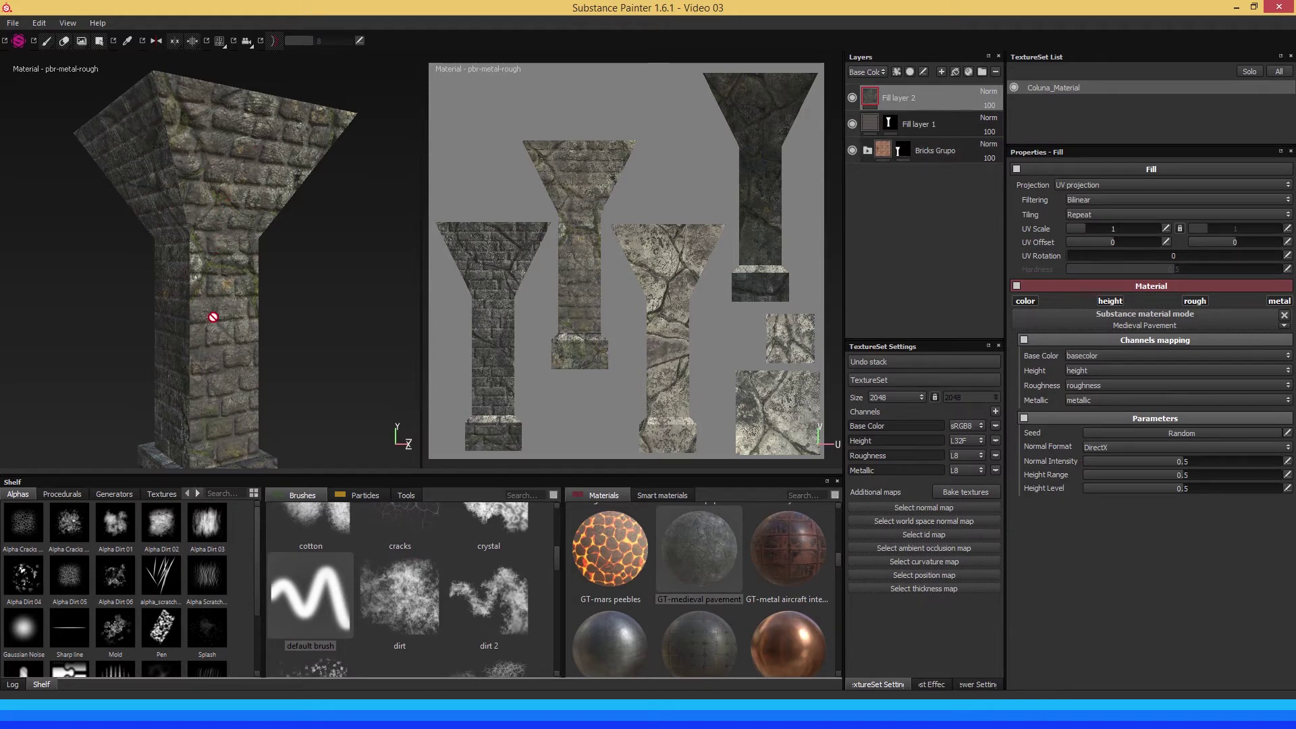
{"action": "mouse_move", "coordinate": [203, 216]}
{"action": "left_mouse_down", "text": "alt"}
{"action": "mouse_move", "coordinate": [288, 215]}
{"action": "mouse_move", "coordinate": [125, 155]}
{"action": "left_mouse_up", "text": "alt"}
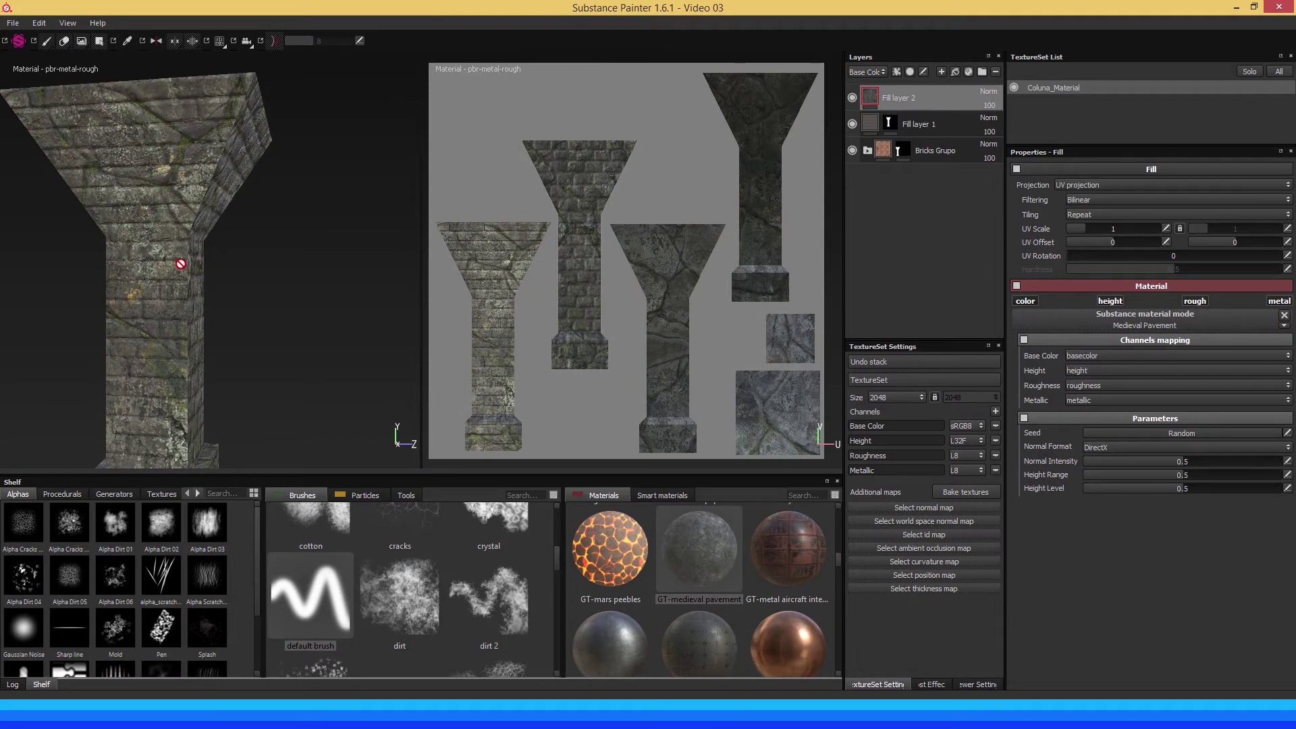
{"action": "left_click_drag", "start_coordinate": [282, 323], "coordinate": [200, 322], "text": "alt"}
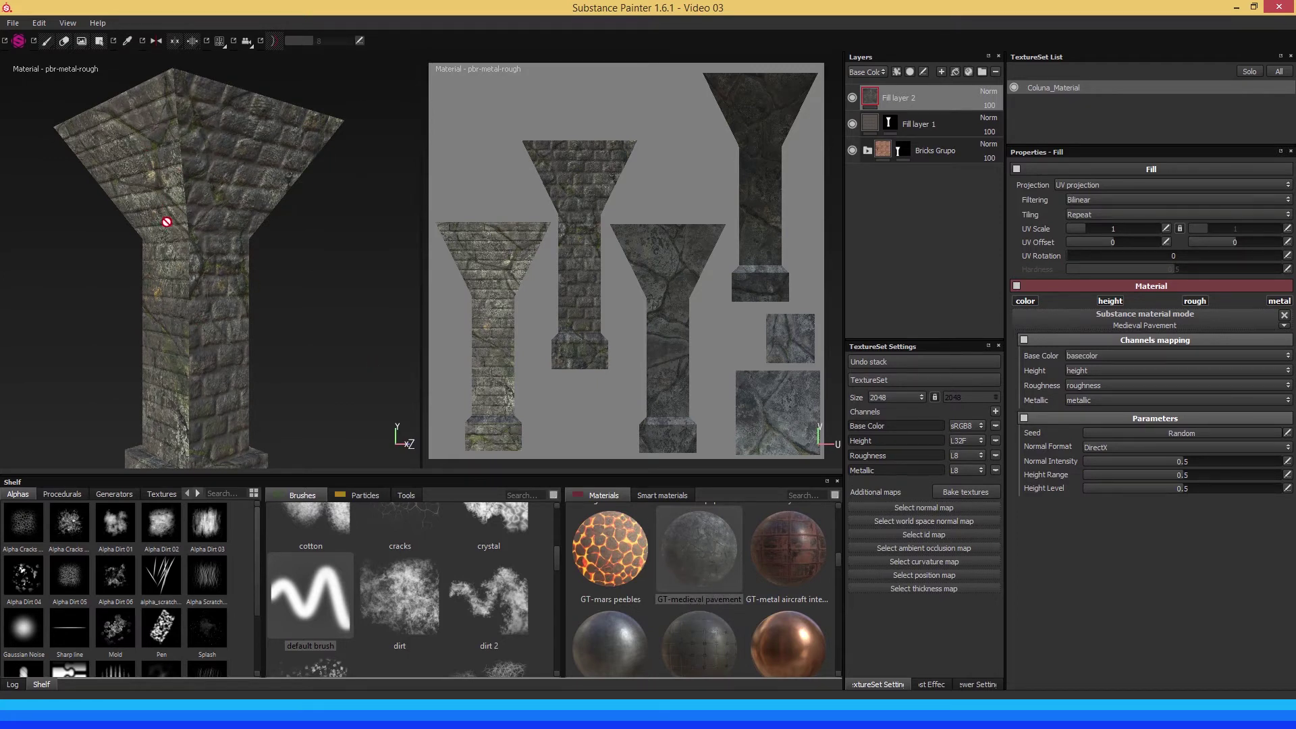
{"action": "mouse_move", "coordinate": [167, 221]}
{"action": "left_mouse_down", "text": "alt"}
{"action": "mouse_move", "coordinate": [168, 192]}
{"action": "mouse_move", "coordinate": [182, 200]}
{"action": "left_mouse_up", "text": "alt"}
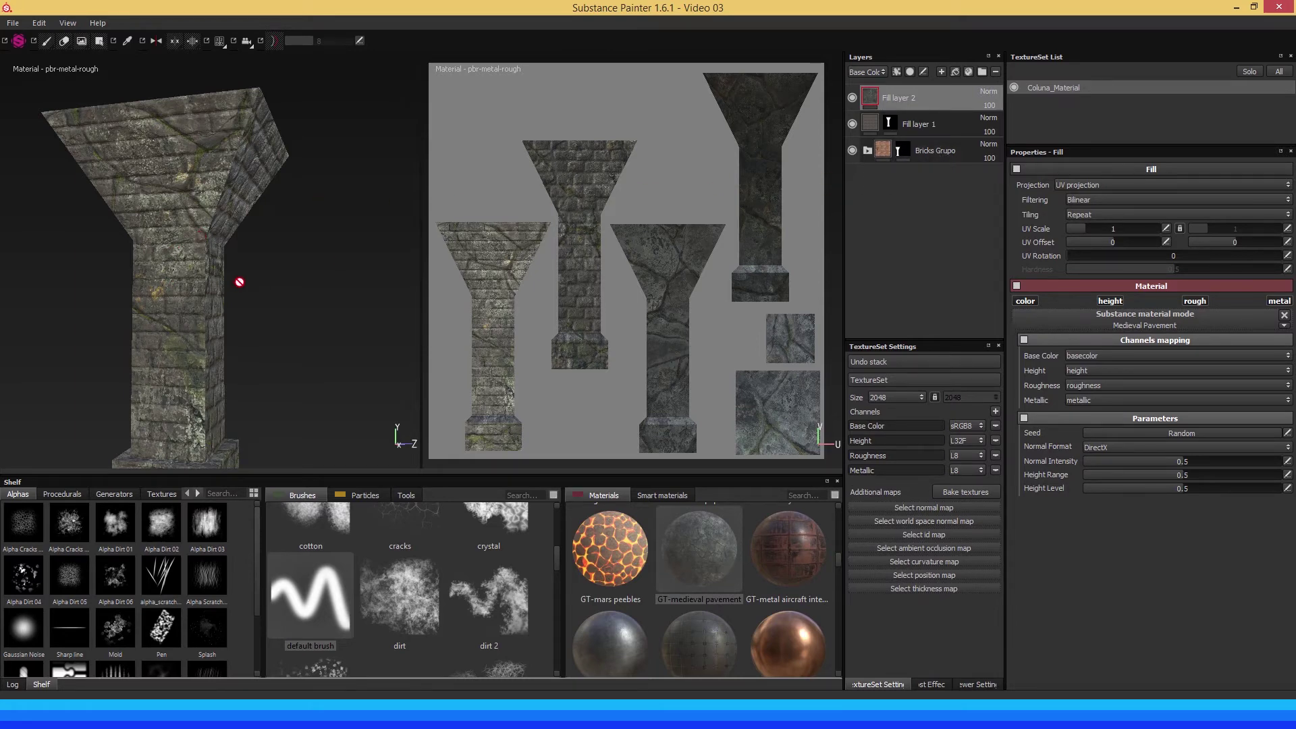
{"action": "mouse_move", "coordinate": [241, 281]}
{"action": "left_mouse_down", "text": "alt"}
{"action": "mouse_move", "coordinate": [261, 290]}
{"action": "mouse_move", "coordinate": [163, 298]}
{"action": "mouse_move", "coordinate": [179, 286]}
{"action": "left_mouse_up", "text": "alt"}
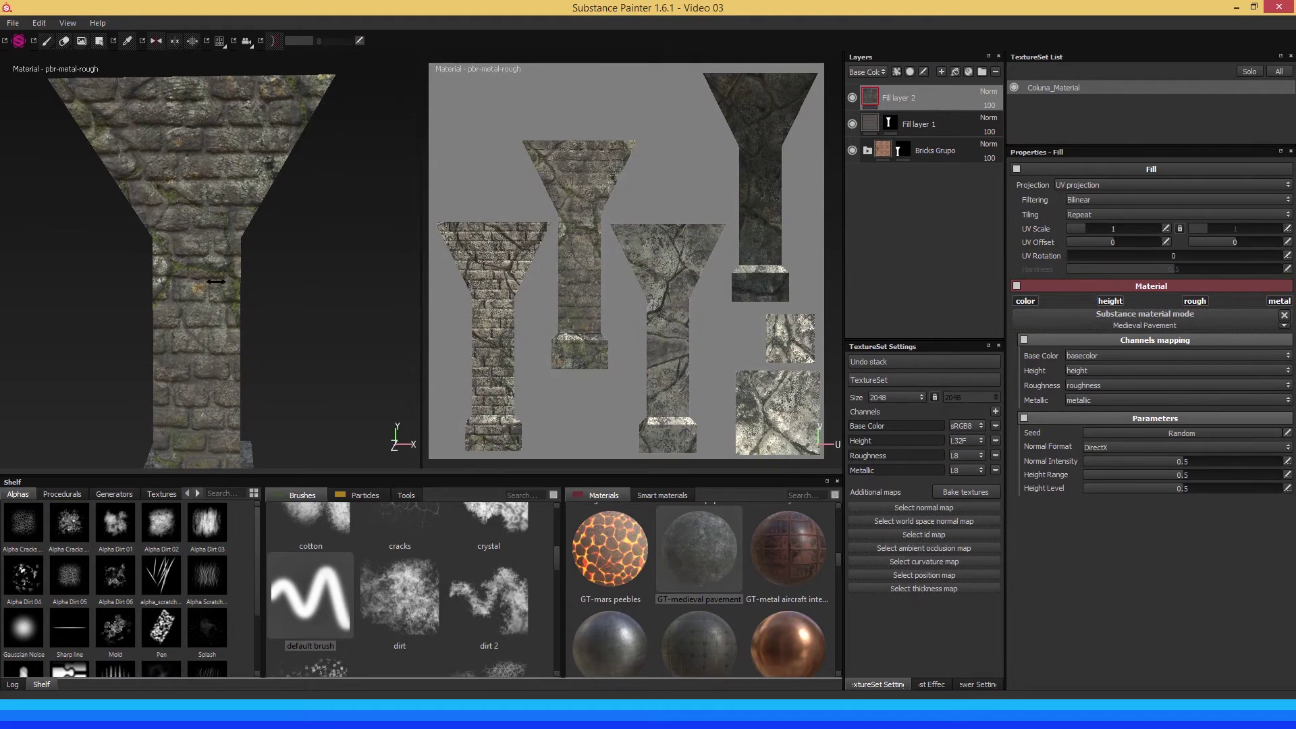
{"action": "mouse_move", "coordinate": [269, 292]}
{"action": "left_mouse_down", "text": "alt"}
{"action": "mouse_move", "coordinate": [174, 295]}
{"action": "mouse_move", "coordinate": [216, 292]}
{"action": "mouse_move", "coordinate": [231, 266]}
{"action": "mouse_move", "coordinate": [194, 261]}
{"action": "left_mouse_up", "text": "alt"}
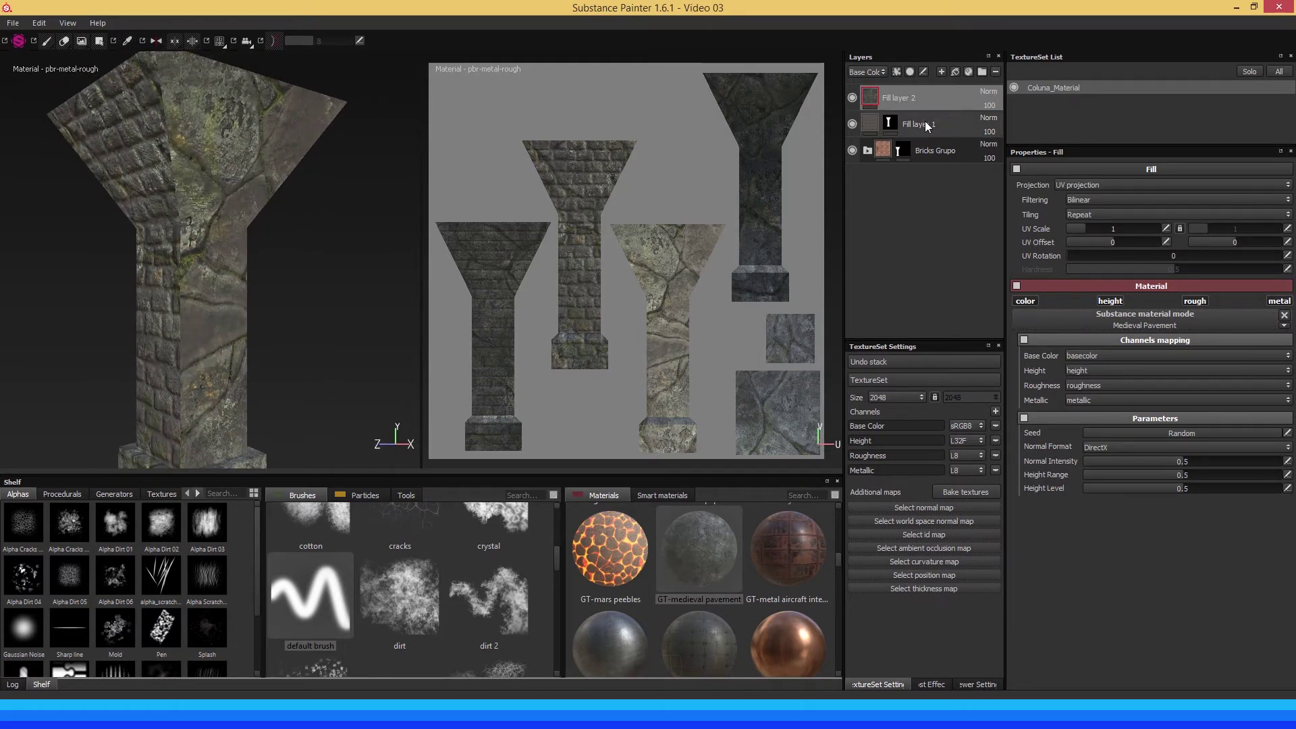
{"action": "scroll", "coordinate": [837, 558], "scroll_direction": "down", "scroll_amount": 1}
Rename Fill layer 1 to Brick Uneven.
{"action": "scroll", "coordinate": [836, 554], "scroll_direction": "down", "scroll_amount": 1}
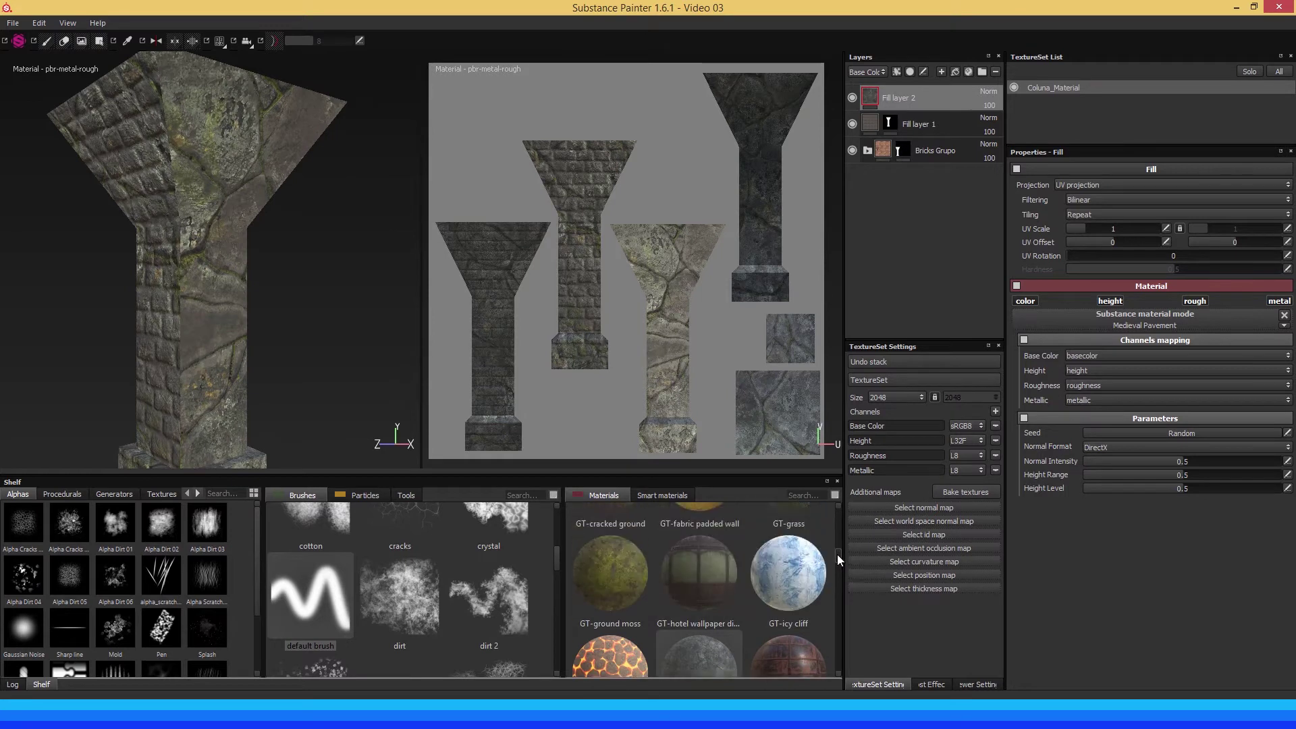
{"action": "scroll", "coordinate": [835, 552], "scroll_direction": "down", "scroll_amount": 1}
{"action": "left_click_drag", "start_coordinate": [835, 552], "coordinate": [836, 548]}
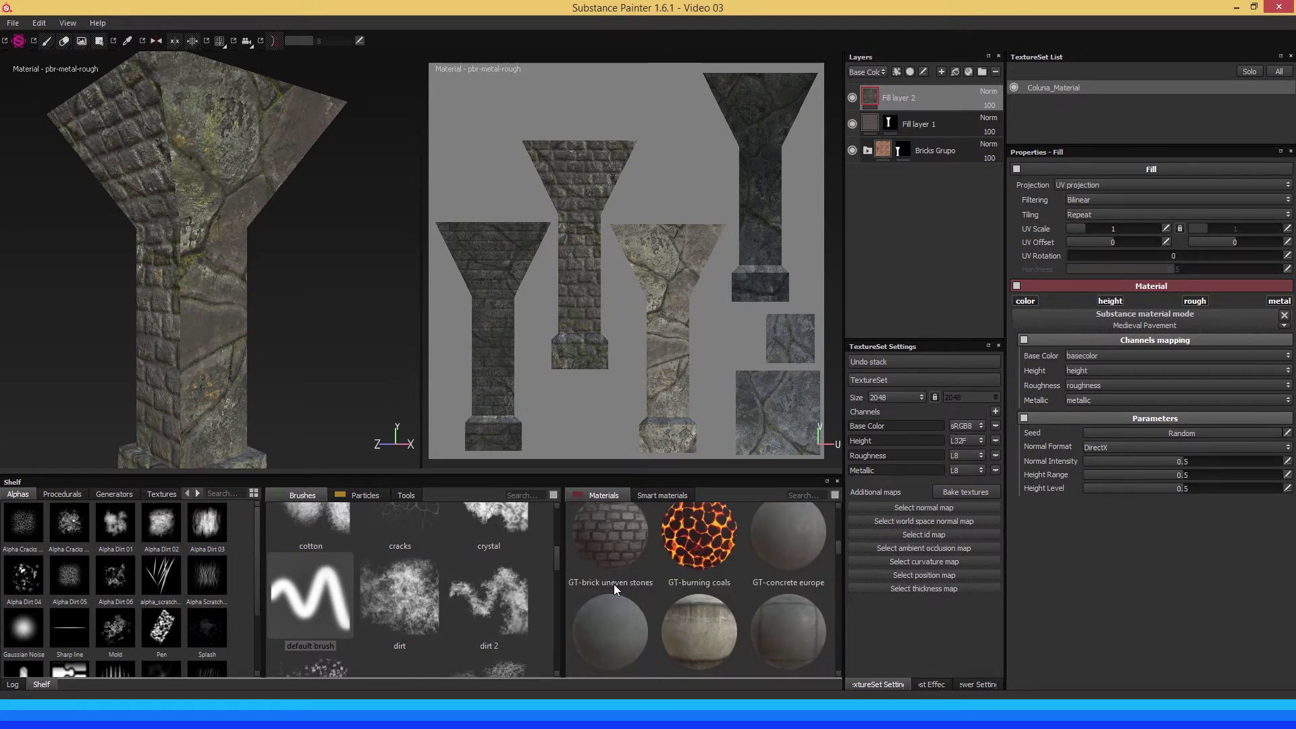
{"action": "left_click", "coordinate": [921, 129]}
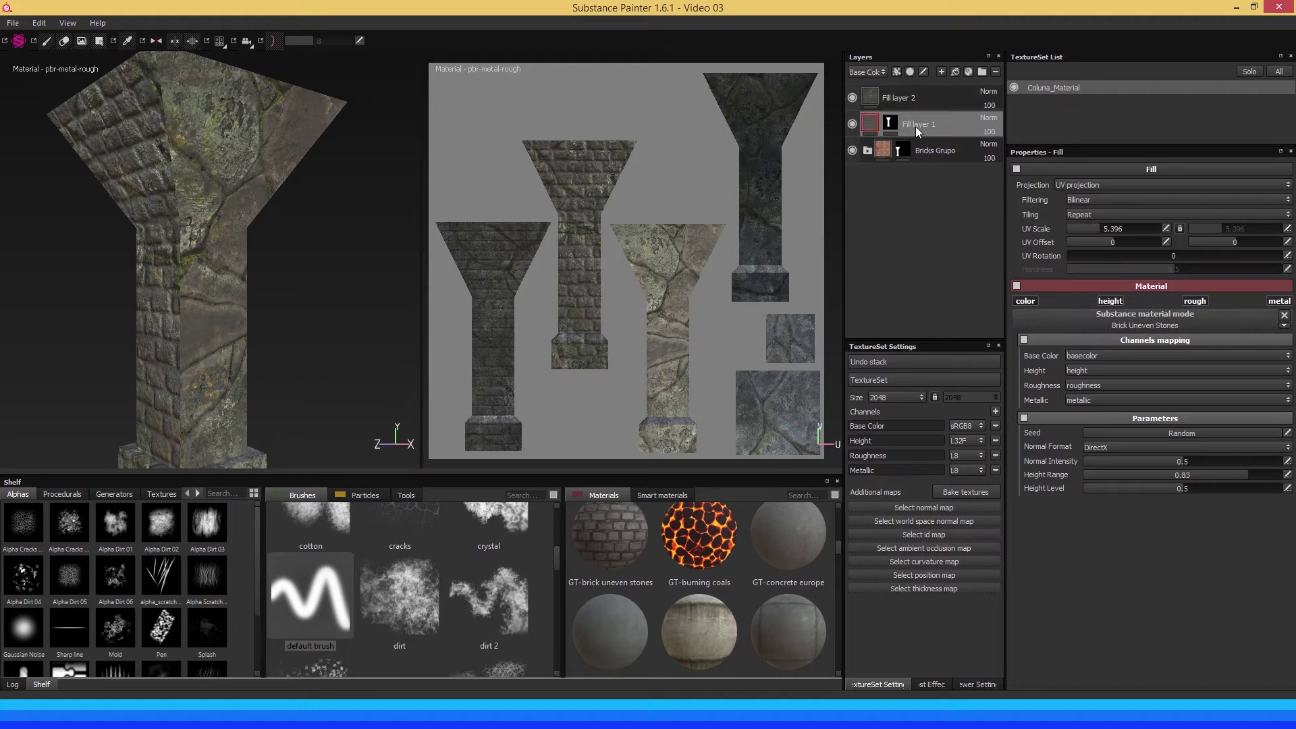
{"action": "double_click", "coordinate": [920, 124]}
{"action": "type", "text": "Brick Uneven"}
{"action": "key", "text": "Return"}
Rename Fill layer 2 to Medieval Pavement.
{"action": "left_click_drag", "start_coordinate": [840, 547], "coordinate": [840, 560]}
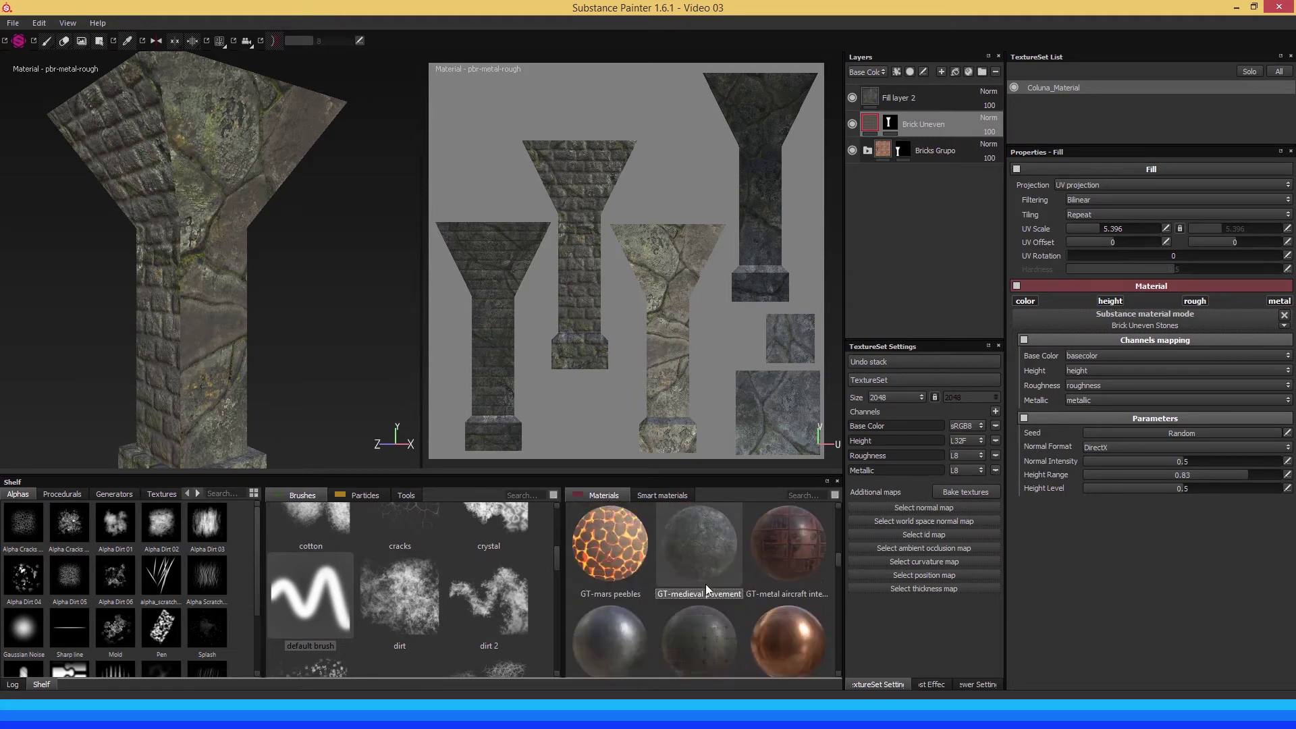
{"action": "double_click", "coordinate": [897, 96]}
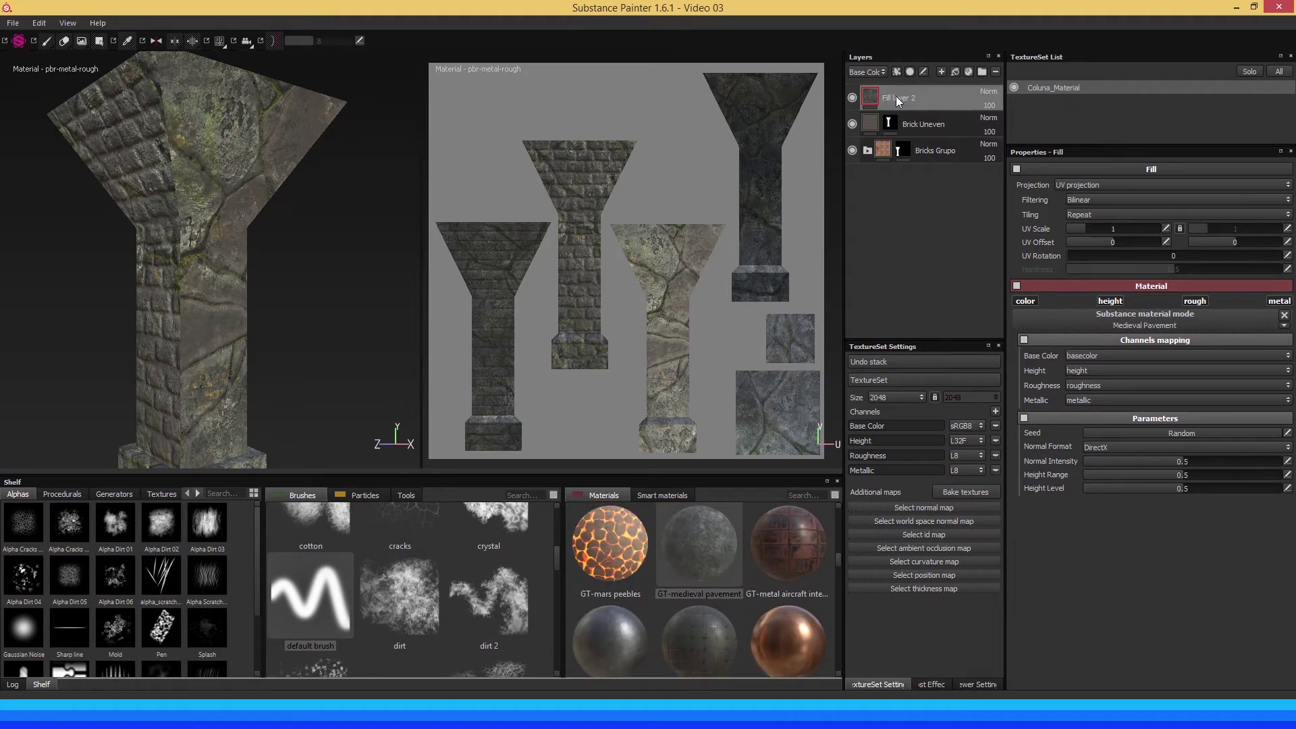
{"action": "type", "text": "Medie"}
{"action": "type", "text": "val Pavement"}
{"action": "key", "text": "Return"}
Add a black mask to Medieval Pavement and reveal its third UV island with UV-mode Polygon Fill.
{"action": "right_click", "coordinate": [907, 100]}
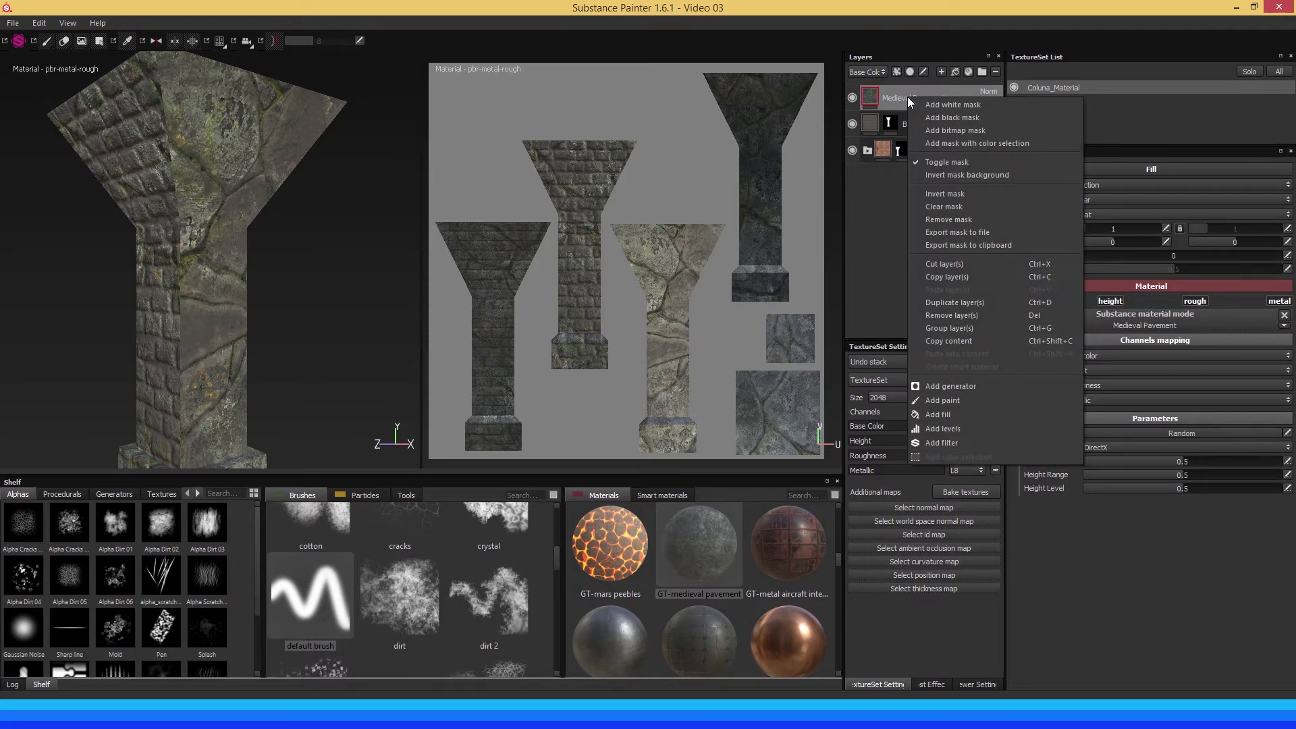
{"action": "left_click", "coordinate": [946, 118]}
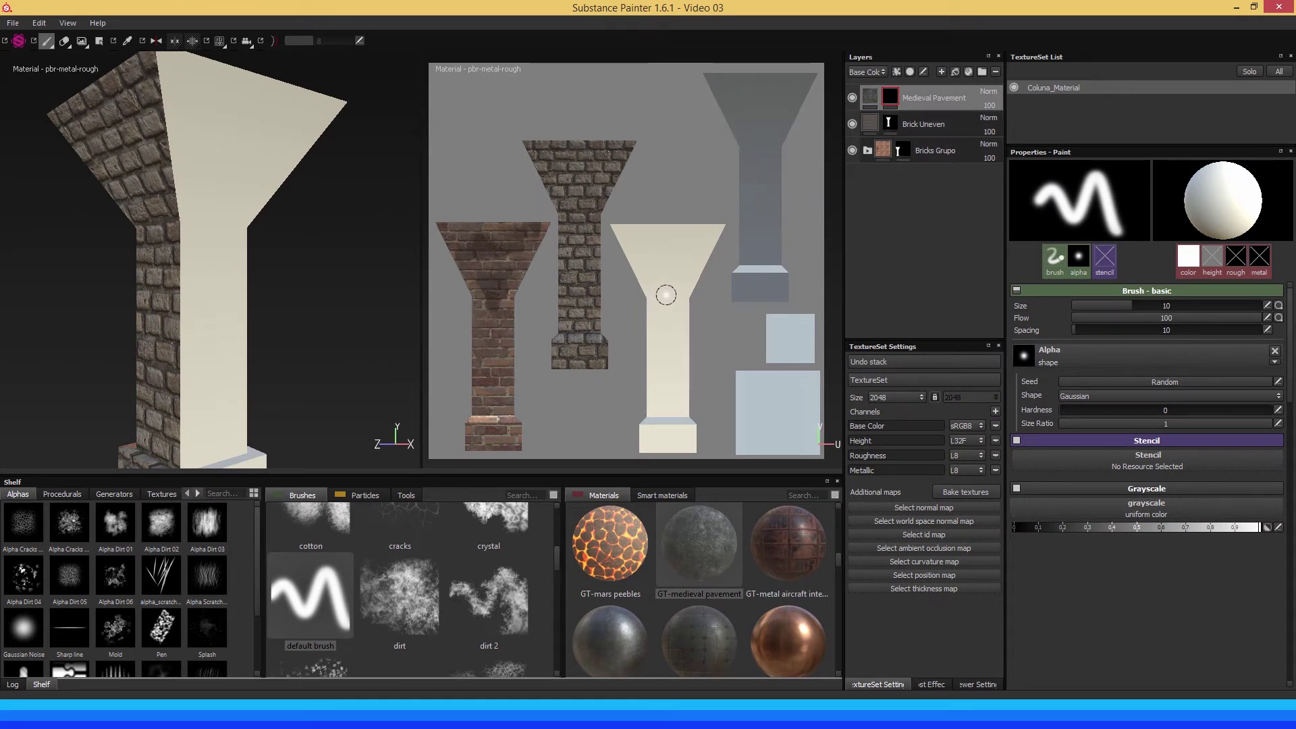
{"action": "left_click", "coordinate": [98, 42]}
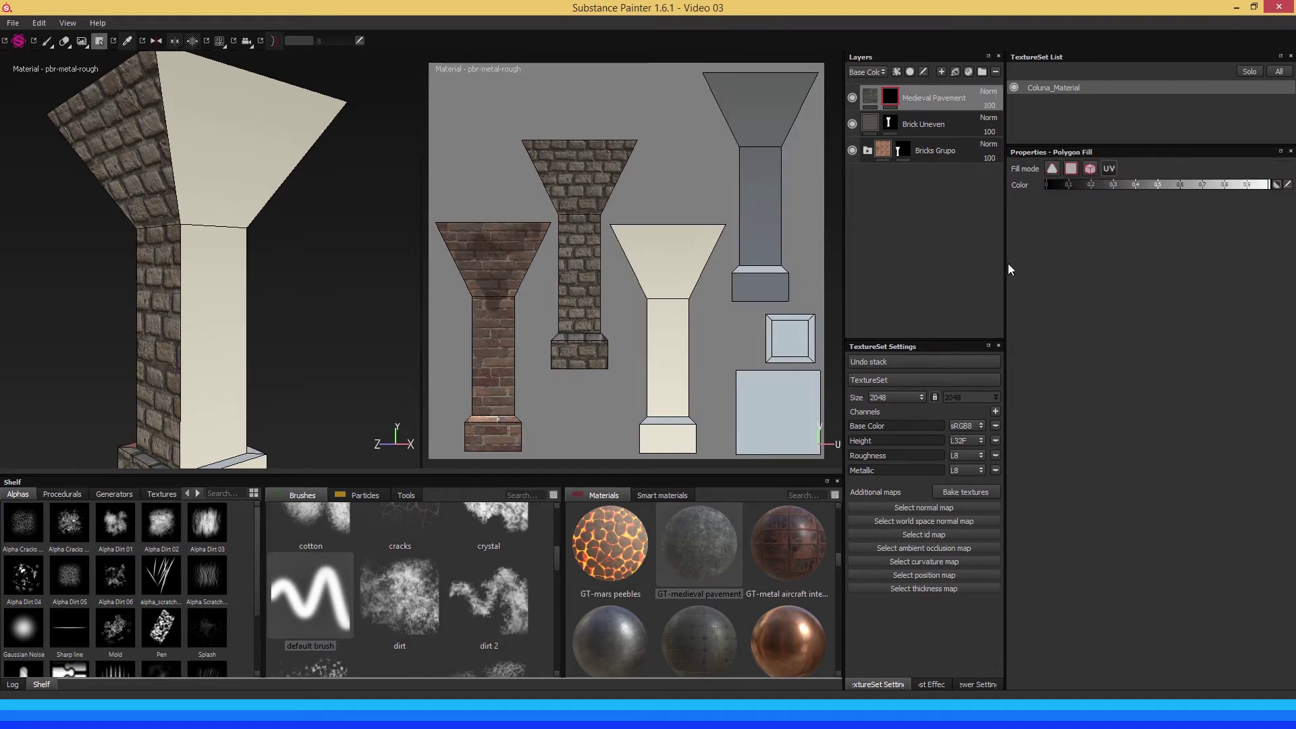
{"action": "left_click", "coordinate": [1109, 169]}
{"action": "left_click", "coordinate": [675, 303]}
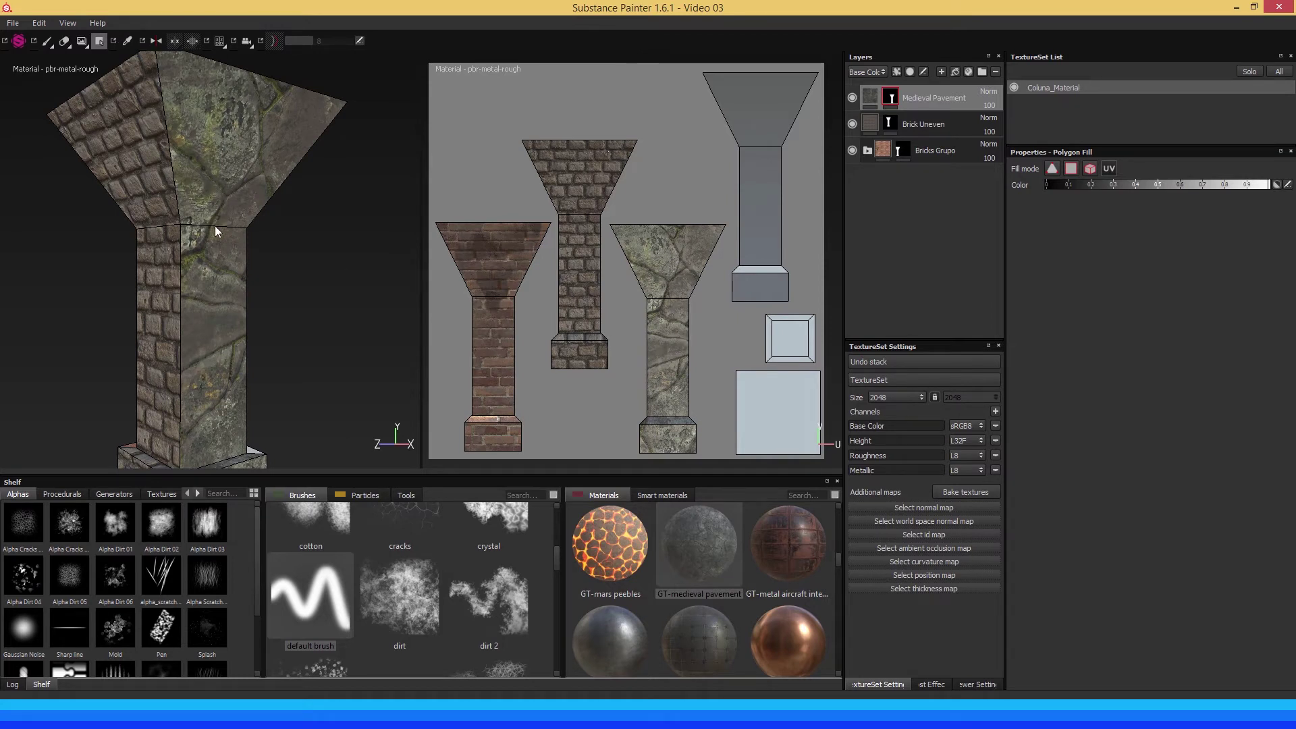
{"action": "left_click_drag", "start_coordinate": [214, 225], "coordinate": [189, 178], "text": "alt"}
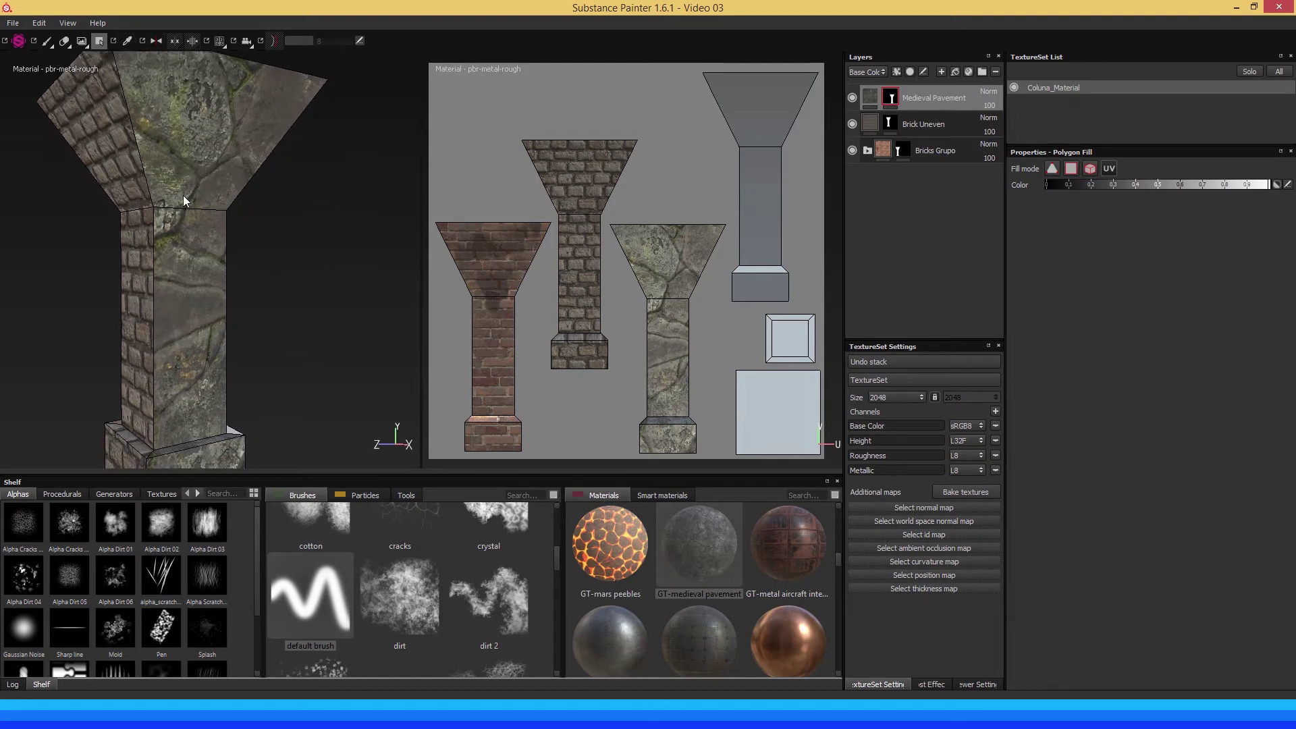
{"action": "left_click", "coordinate": [871, 99]}
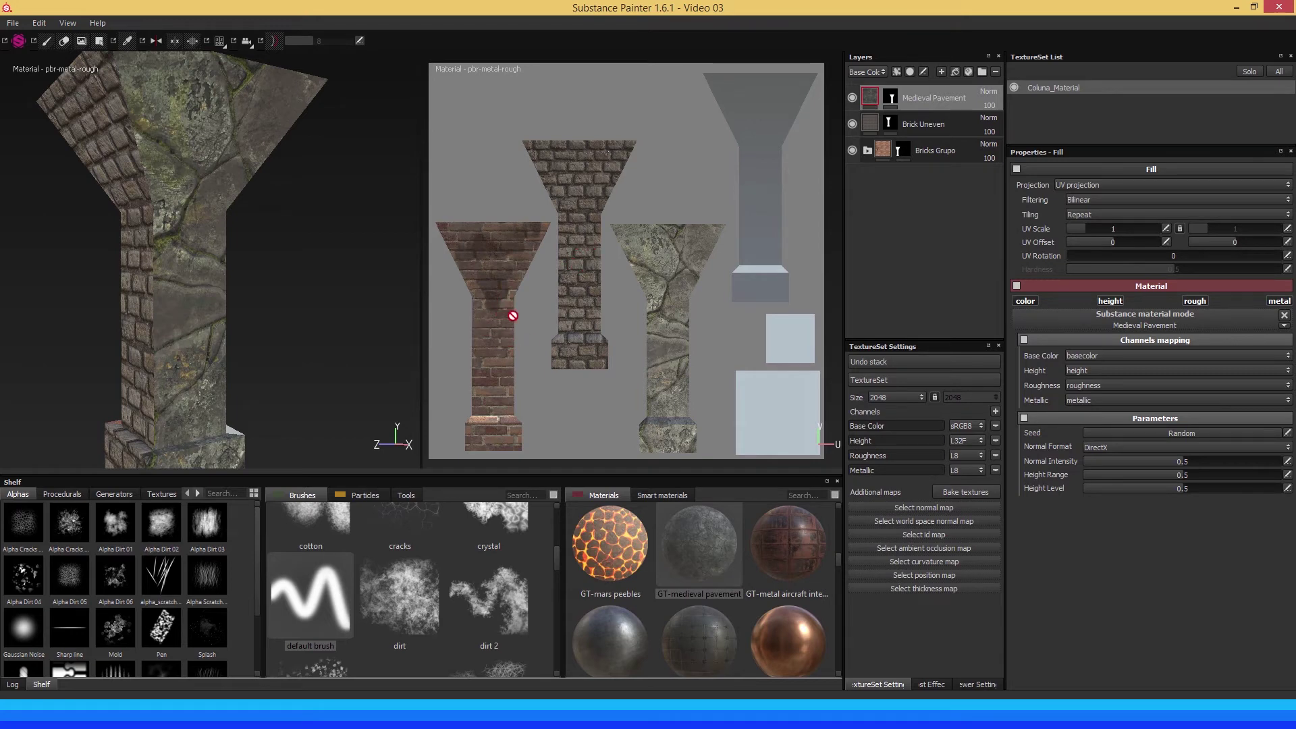
Set the pavement's UV scale to about 7.68 and inspect the stone surface up close.
{"action": "left_click_drag", "start_coordinate": [1082, 228], "coordinate": [1103, 233]}
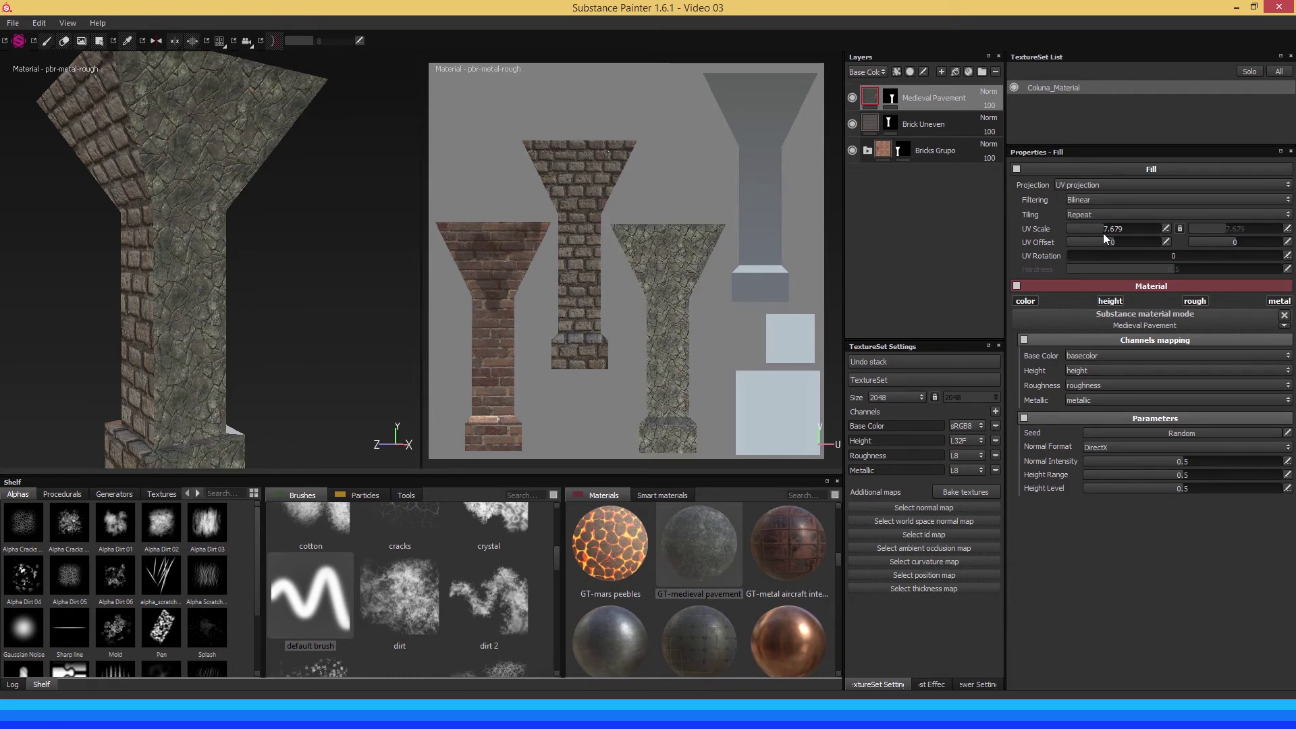
{"action": "mouse_move", "coordinate": [307, 268]}
{"action": "left_mouse_down", "text": "alt"}
{"action": "mouse_move", "coordinate": [180, 243]}
{"action": "mouse_move", "coordinate": [266, 252]}
{"action": "mouse_move", "coordinate": [170, 227]}
{"action": "mouse_move", "coordinate": [139, 179]}
{"action": "left_mouse_up", "text": "alt"}
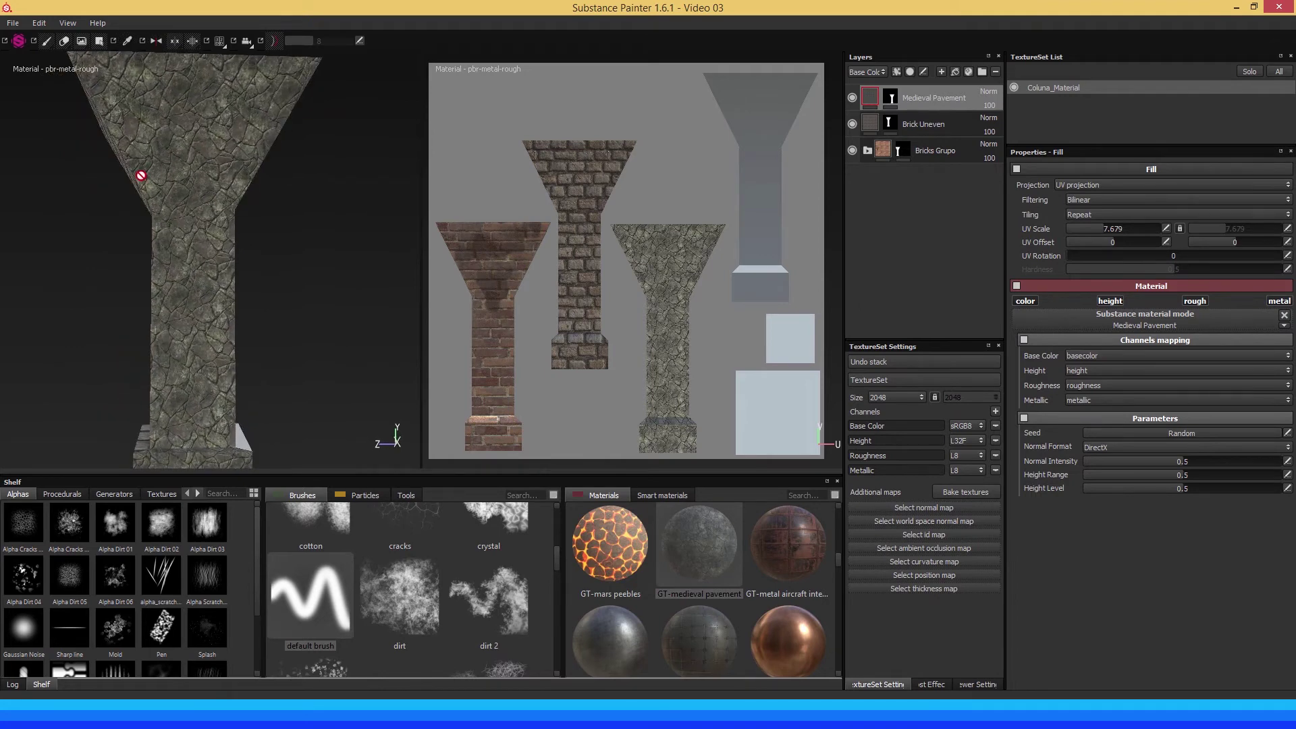
{"action": "mouse_move", "coordinate": [139, 180]}
{"action": "right_mouse_down", "text": "alt"}
{"action": "mouse_move", "coordinate": [173, 197]}
{"action": "mouse_move", "coordinate": [158, 186]}
{"action": "mouse_move", "coordinate": [159, 211]}
{"action": "right_mouse_up", "text": "alt"}
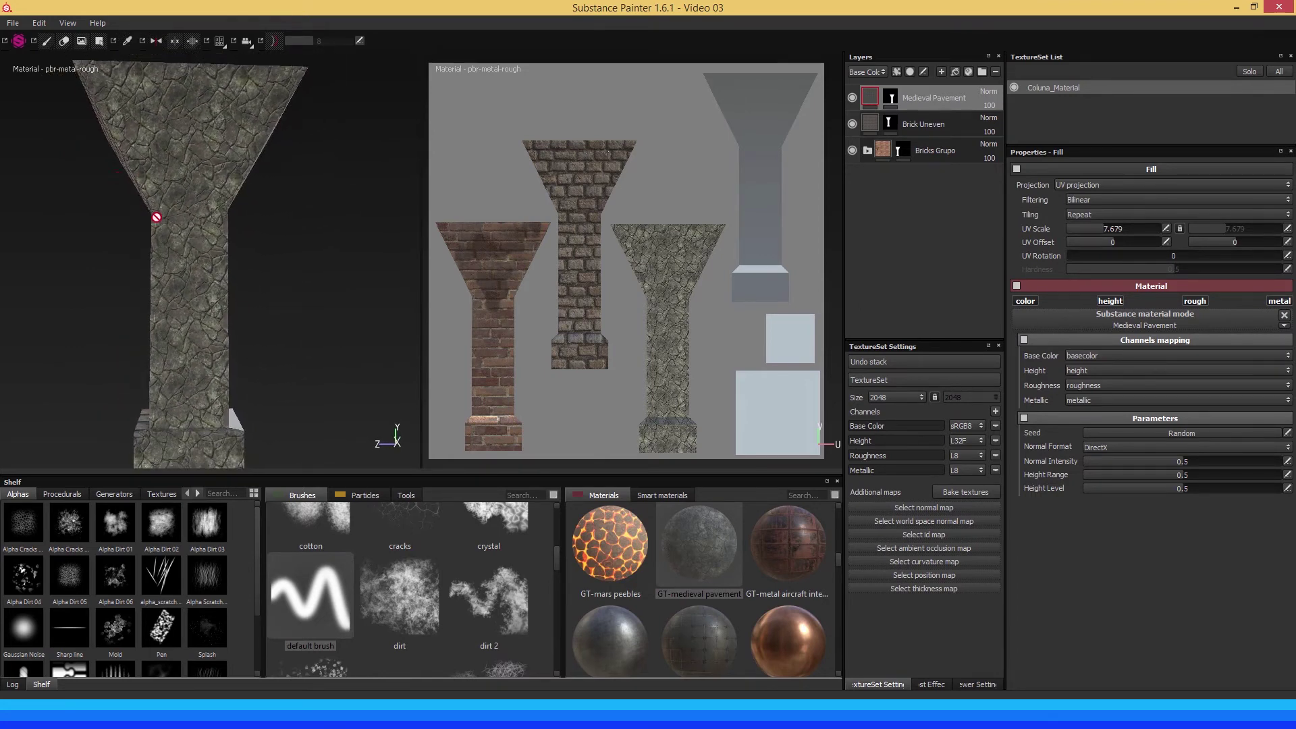
{"action": "mouse_move", "coordinate": [159, 211]}
{"action": "middle_mouse_down", "text": "alt"}
{"action": "mouse_move", "coordinate": [159, 183]}
{"action": "mouse_move", "coordinate": [159, 254]}
{"action": "middle_mouse_up", "text": "alt"}
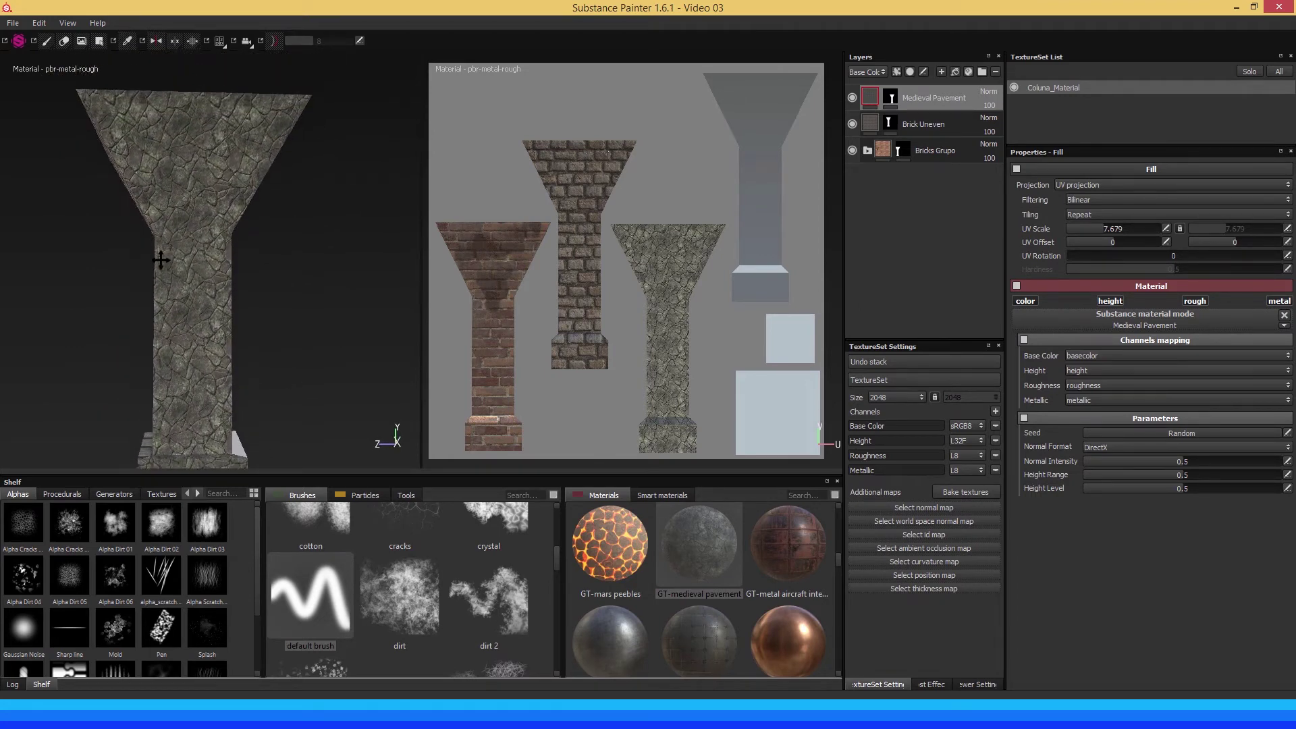
{"action": "right_click_drag", "start_coordinate": [159, 255], "coordinate": [252, 260], "text": "alt"}
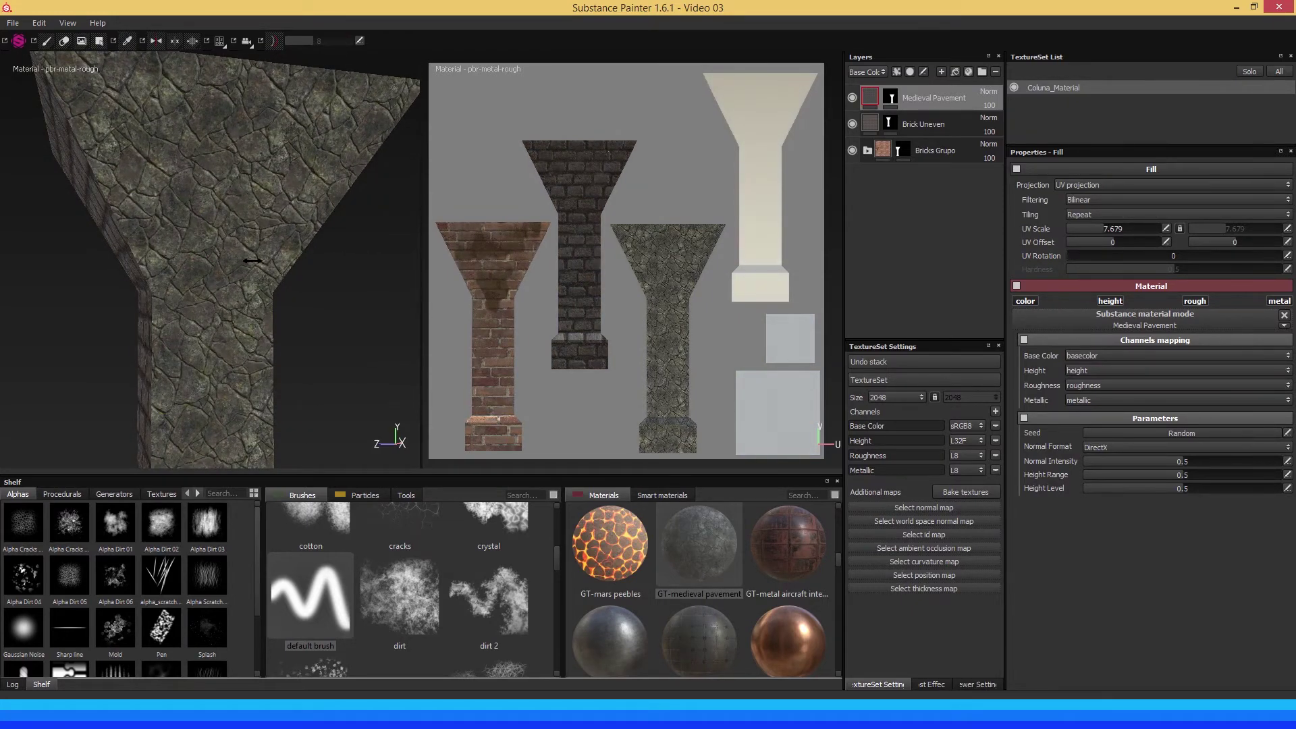
{"action": "middle_click_drag", "start_coordinate": [285, 199], "coordinate": [240, 223], "text": "alt"}
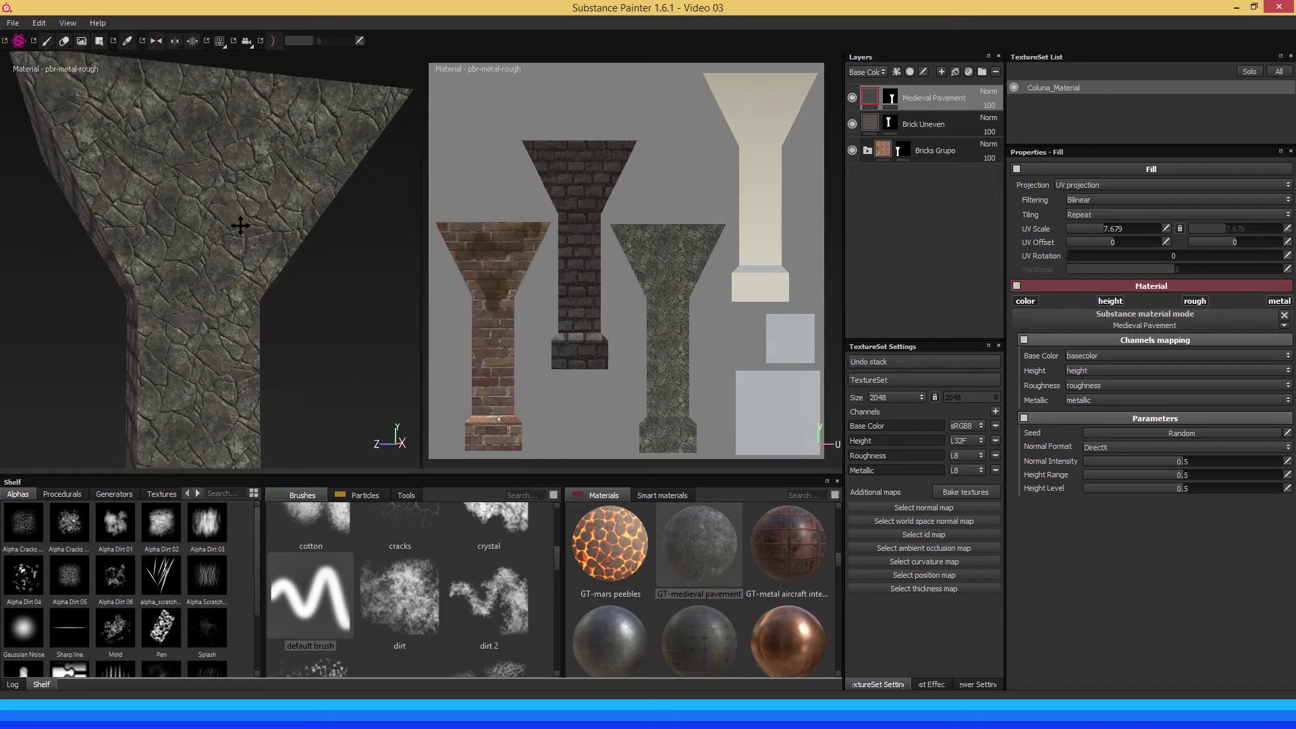
{"action": "mouse_move", "coordinate": [240, 223]}
{"action": "left_mouse_down", "text": "alt"}
{"action": "mouse_move", "coordinate": [269, 231]}
{"action": "mouse_move", "coordinate": [243, 248]}
{"action": "mouse_move", "coordinate": [280, 250]}
{"action": "mouse_move", "coordinate": [217, 246]}
{"action": "left_mouse_up", "text": "alt"}
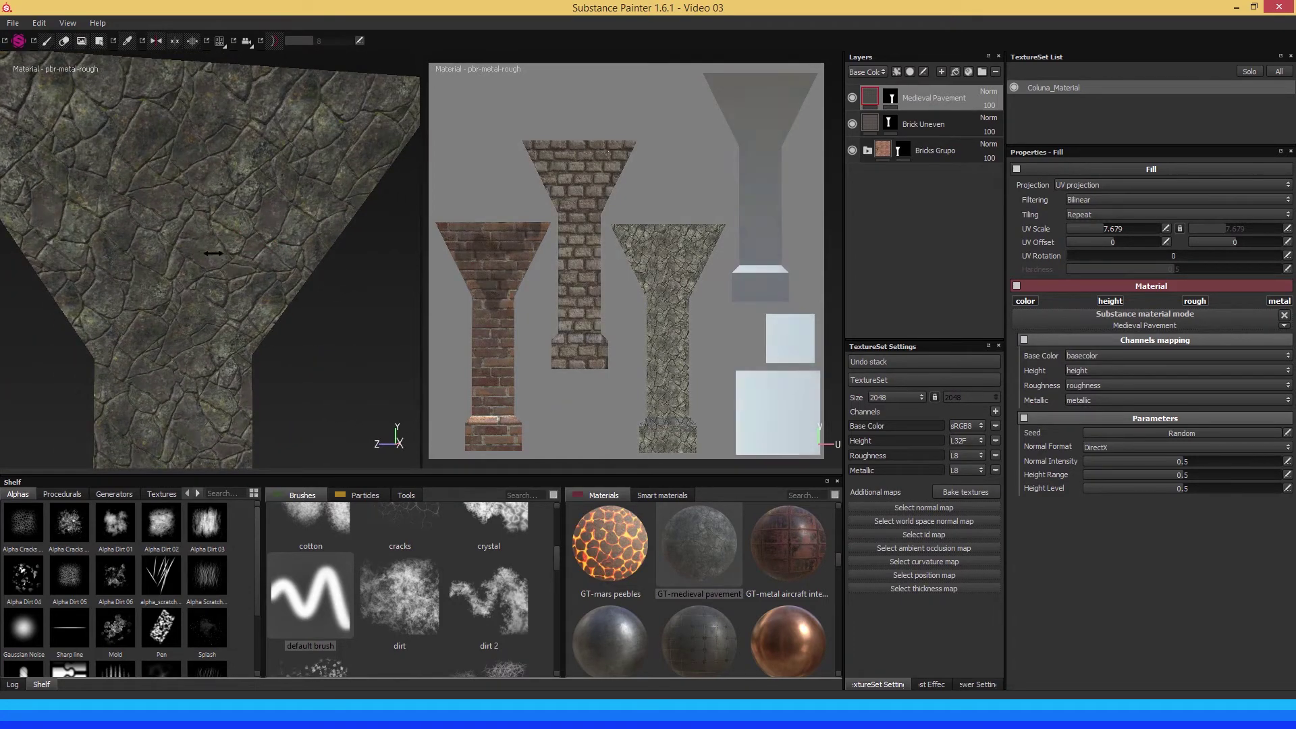
{"action": "mouse_move", "coordinate": [217, 246]}
{"action": "right_mouse_down", "text": "shift"}
{"action": "mouse_move", "coordinate": [253, 255]}
{"action": "mouse_move", "coordinate": [231, 245]}
{"action": "mouse_move", "coordinate": [245, 244]}
{"action": "right_mouse_up", "text": "shift"}
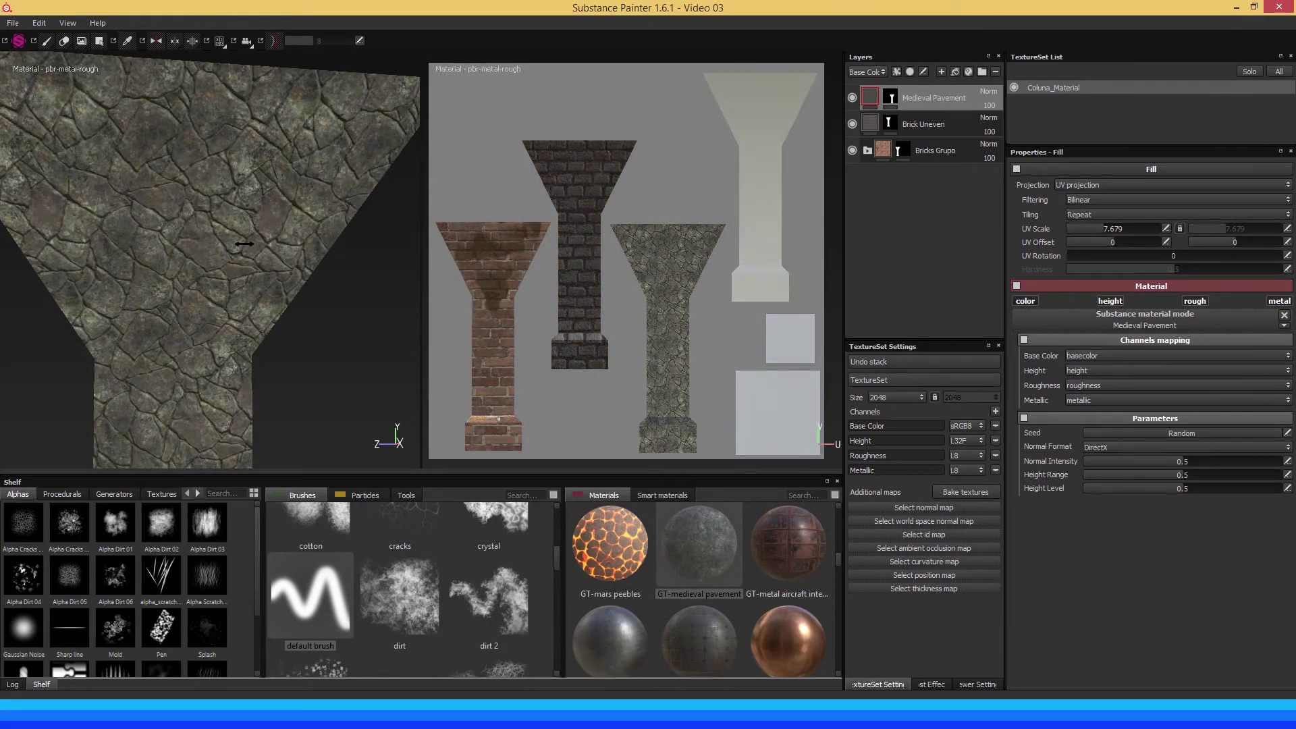
Scroll the Materials shelf down to GT-pilled stone while reviewing the whole column.
{"action": "scroll", "coordinate": [245, 243], "scroll_direction": "down", "scroll_amount": 2}
{"action": "scroll", "coordinate": [196, 266], "scroll_direction": "down", "scroll_amount": 2}
{"action": "scroll", "coordinate": [124, 274], "scroll_direction": "down", "scroll_amount": 2}
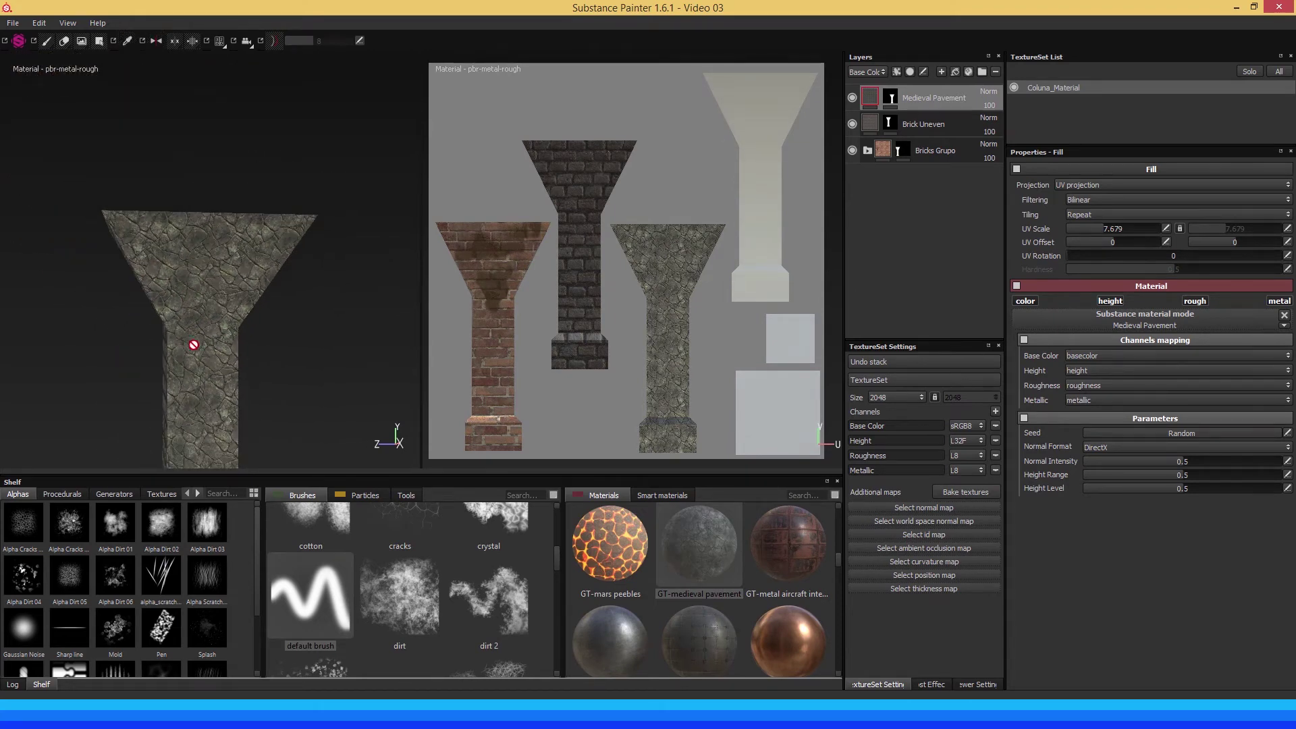
{"action": "mouse_move", "coordinate": [191, 347]}
{"action": "left_mouse_down", "text": "alt"}
{"action": "mouse_move", "coordinate": [250, 284]}
{"action": "mouse_move", "coordinate": [188, 289]}
{"action": "mouse_move", "coordinate": [402, 292]}
{"action": "mouse_move", "coordinate": [197, 298]}
{"action": "left_mouse_up", "text": "alt"}
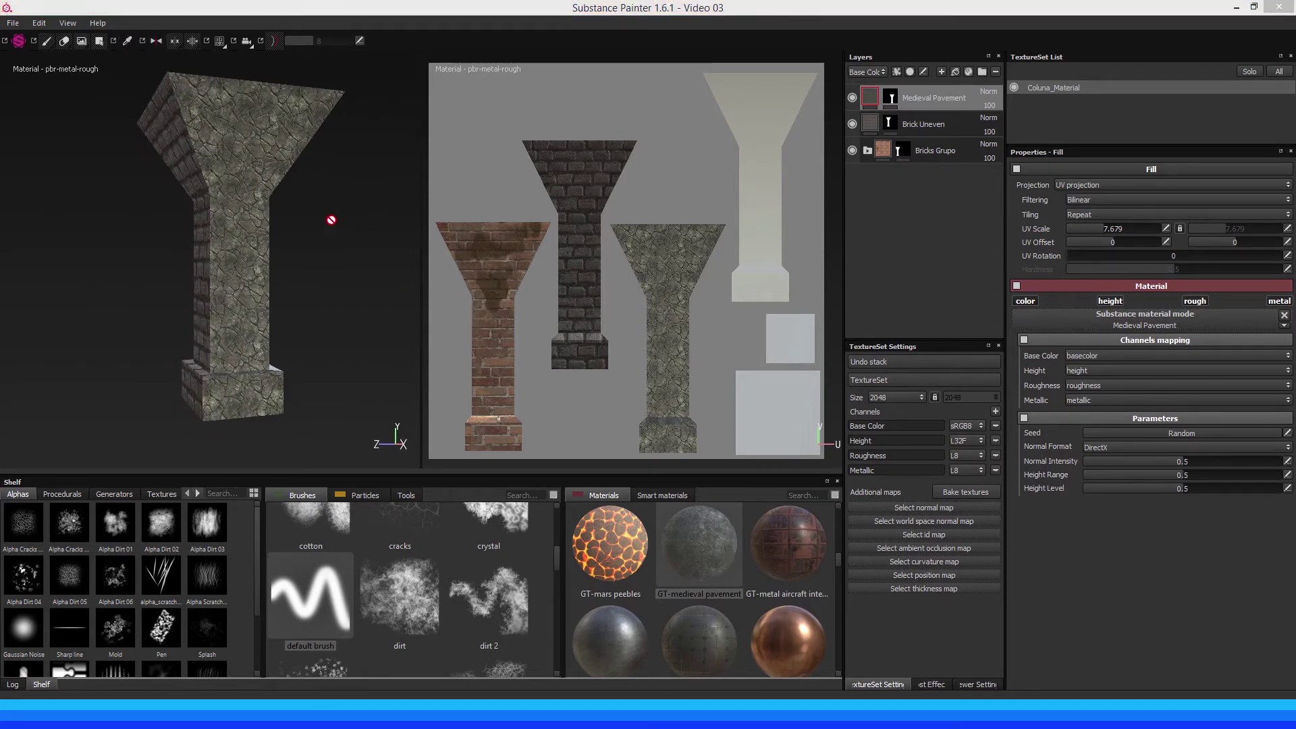
{"action": "left_click_drag", "start_coordinate": [304, 225], "coordinate": [258, 172], "text": "alt"}
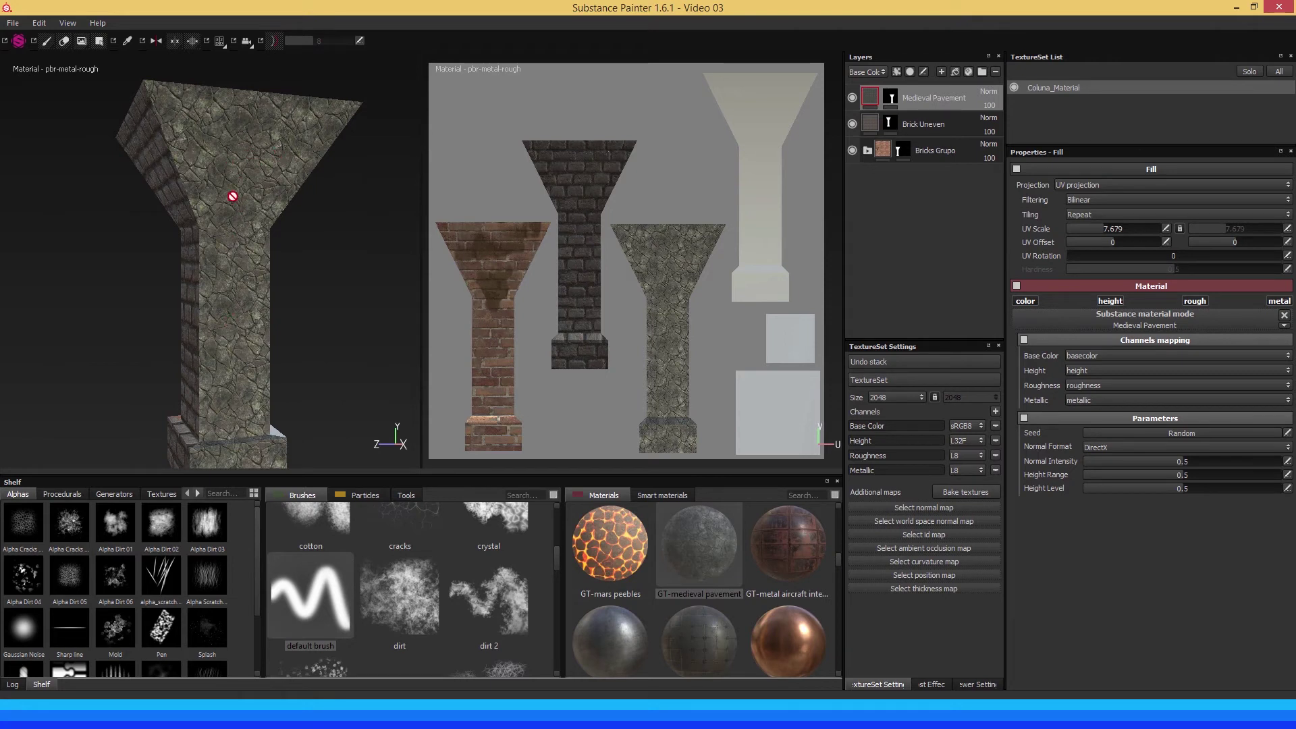
{"action": "left_click_drag", "start_coordinate": [248, 269], "coordinate": [233, 302], "text": "alt"}
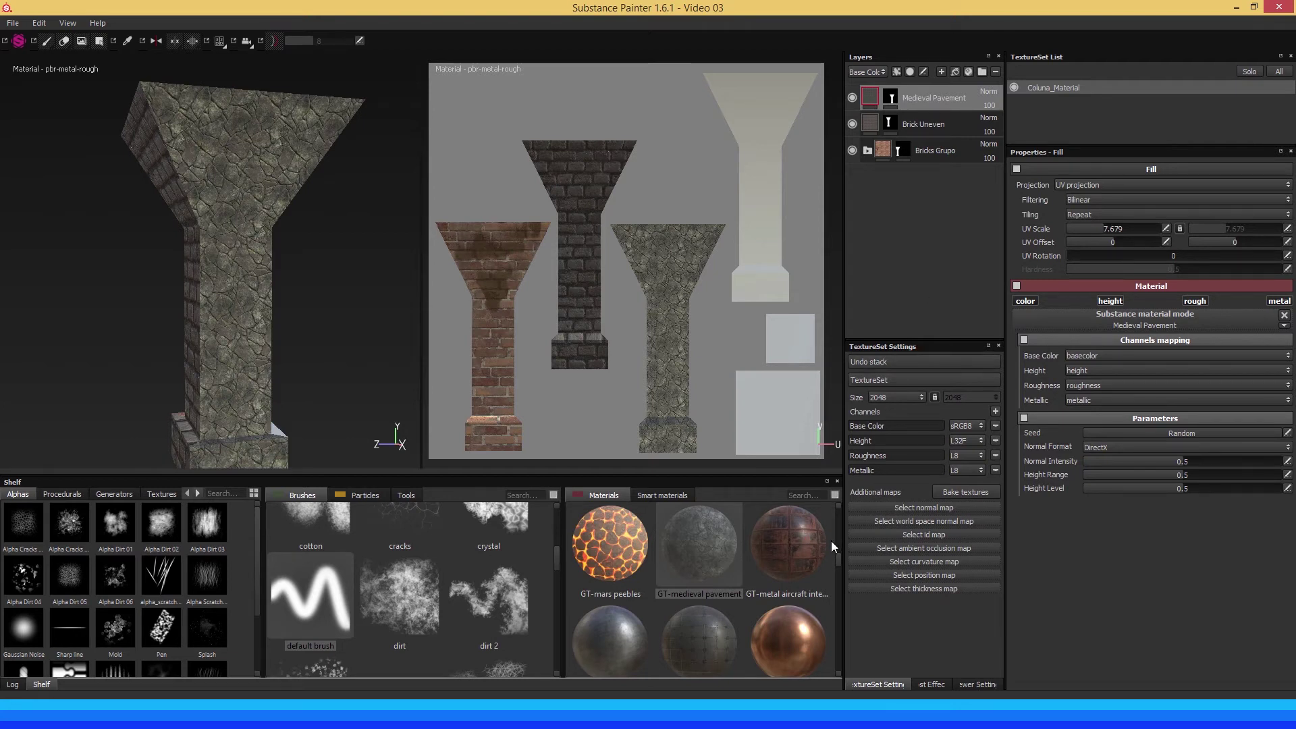
{"action": "scroll", "coordinate": [838, 560], "scroll_direction": "down", "scroll_amount": 1}
{"action": "left_click_drag", "start_coordinate": [837, 561], "coordinate": [839, 577]}
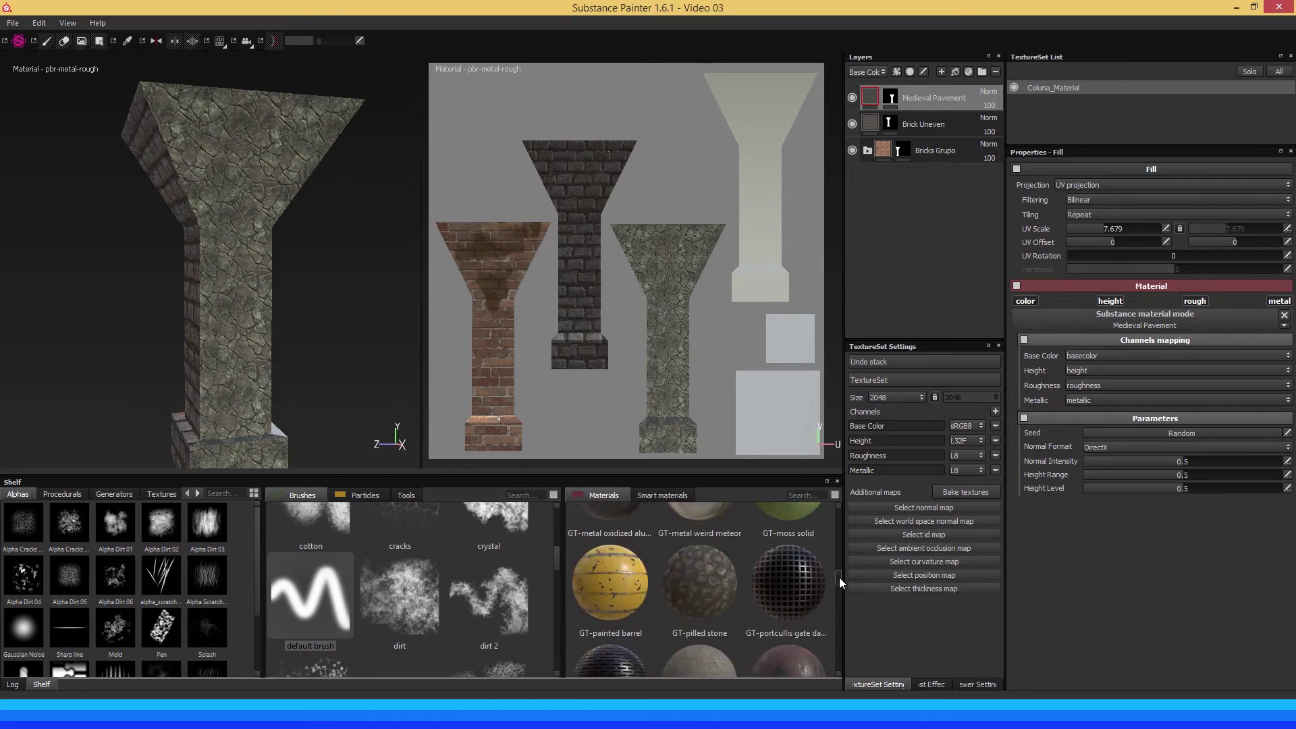
Apply the GT-pilled stone material to the Medieval Pavement fill layer.
{"action": "left_click", "coordinate": [698, 592]}
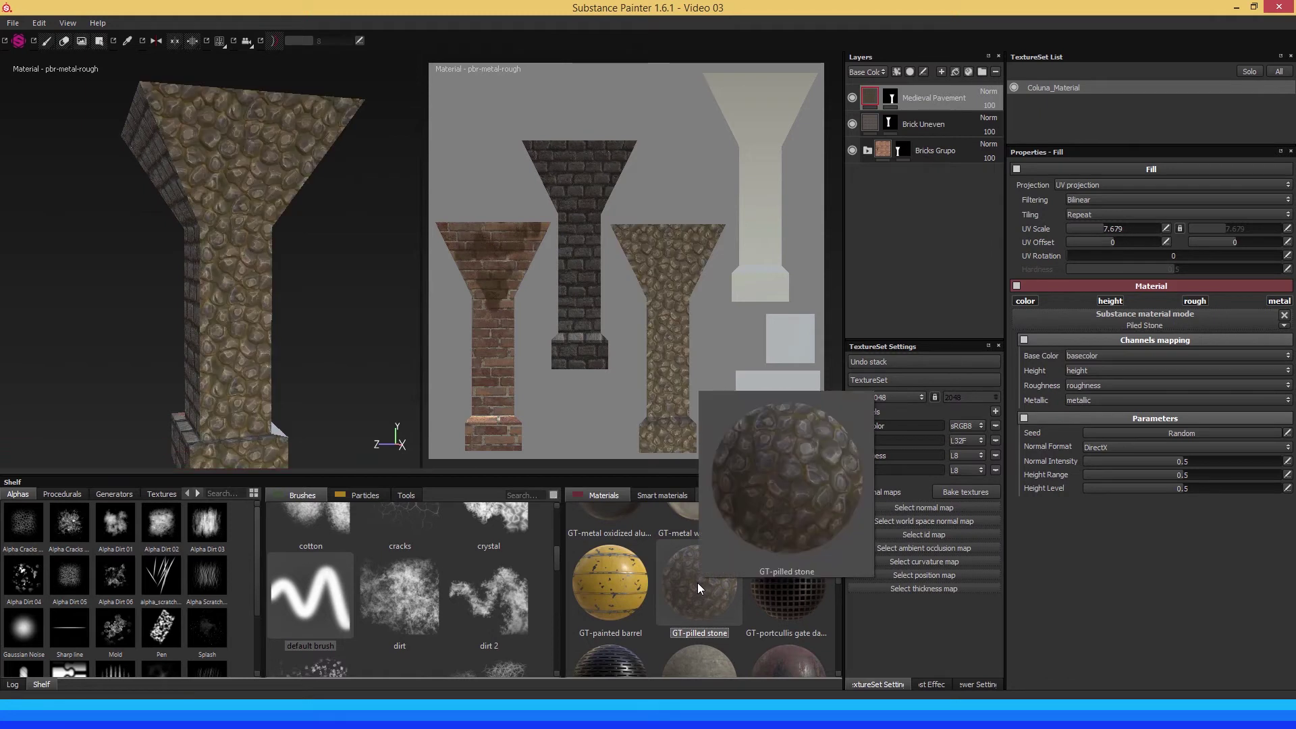
{"action": "left_click_drag", "start_coordinate": [682, 579], "coordinate": [260, 245]}
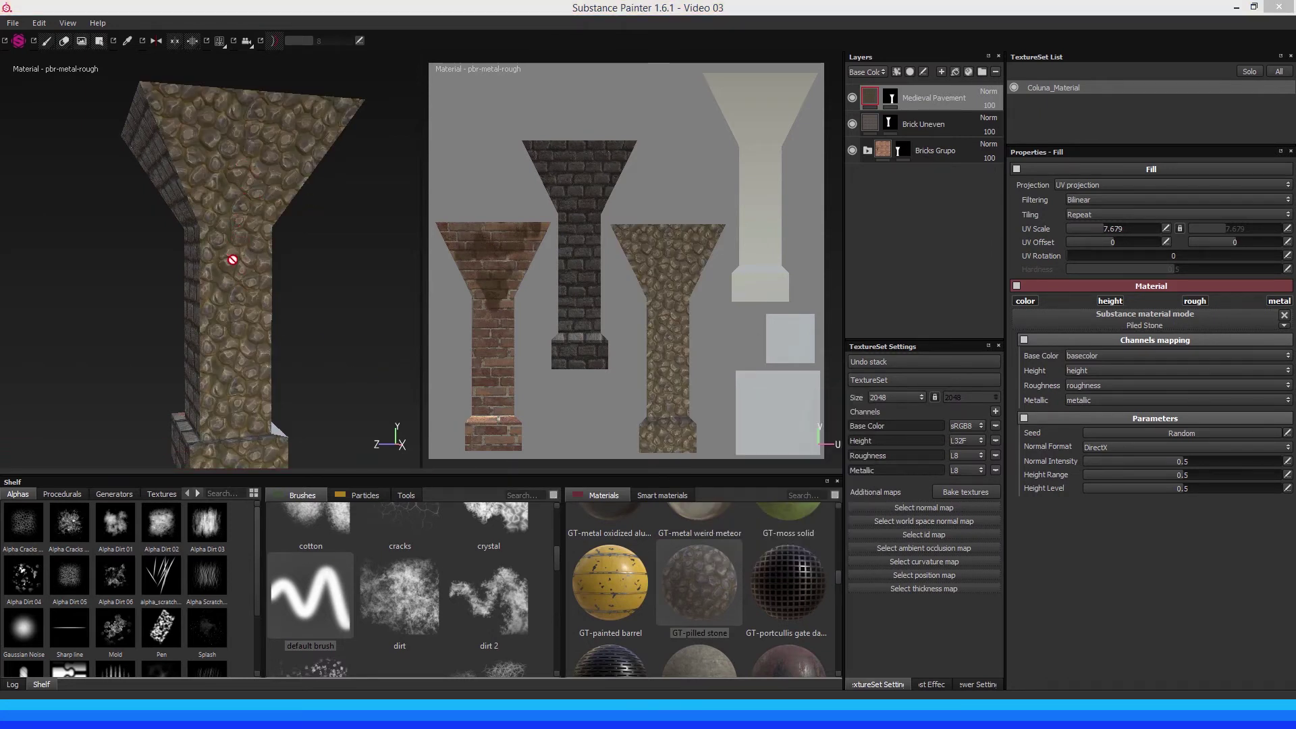
{"action": "mouse_move", "coordinate": [219, 282]}
{"action": "left_mouse_down", "text": "alt"}
{"action": "mouse_move", "coordinate": [282, 283]}
{"action": "mouse_move", "coordinate": [203, 284]}
{"action": "mouse_move", "coordinate": [217, 283]}
{"action": "left_mouse_up", "text": "alt"}
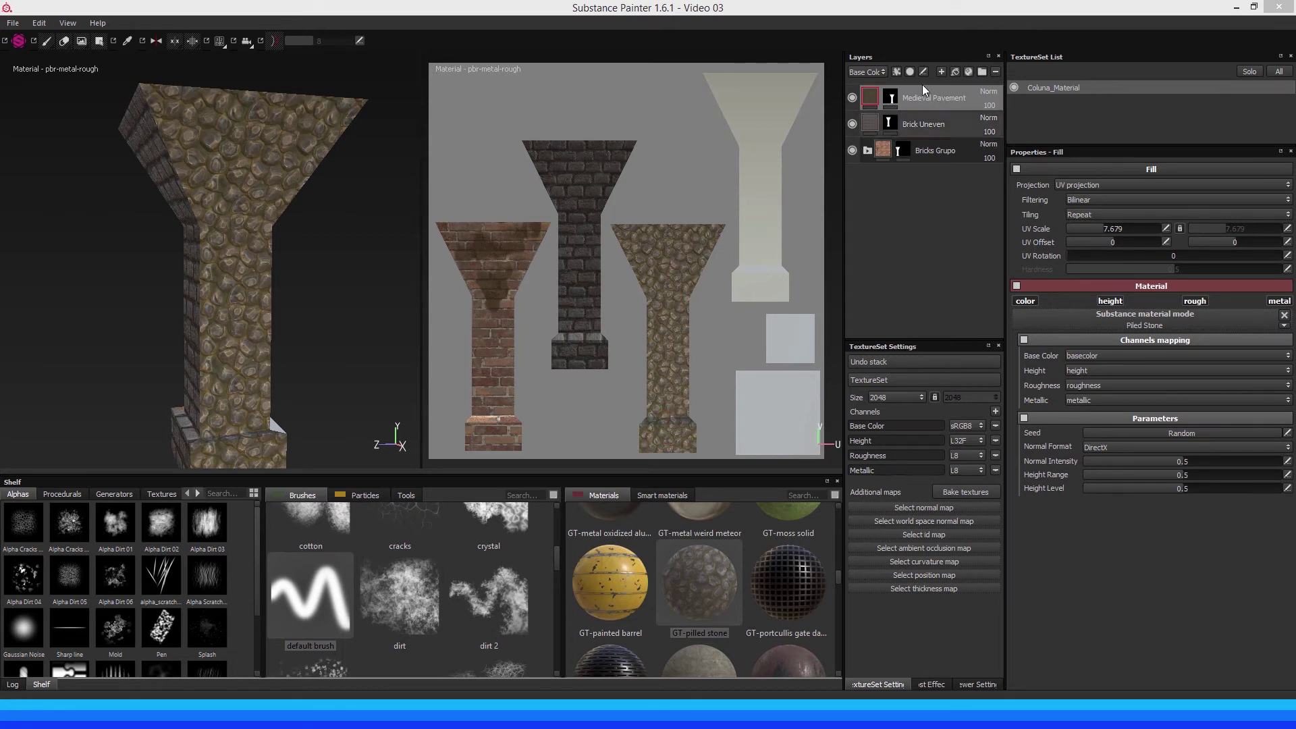
Rename the layer Pilled Stone and orbit to inspect the stone side.
{"action": "double_click", "coordinate": [941, 100]}
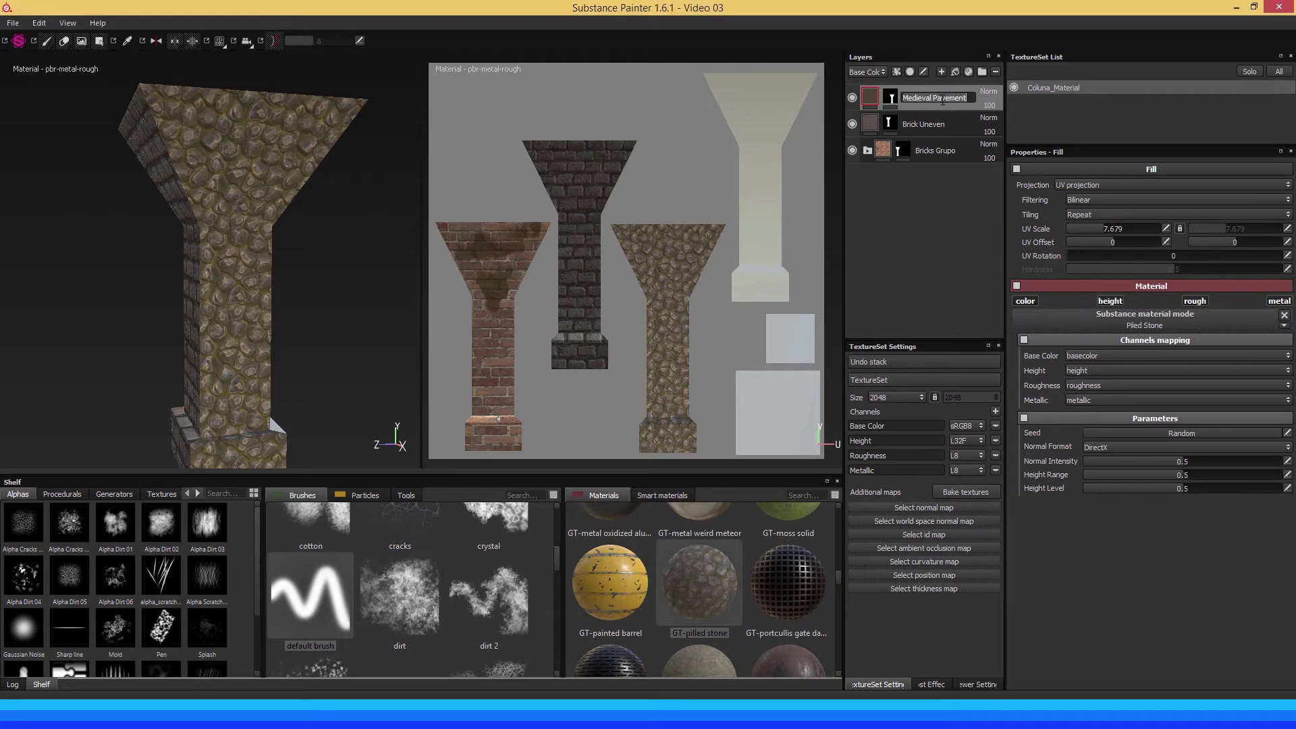
{"action": "type", "text": "Pilled Ston"}
{"action": "type", "text": "ed Ston"}
{"action": "key", "text": "Return"}
{"action": "left_click_drag", "start_coordinate": [204, 222], "coordinate": [241, 232], "text": "alt"}
{"action": "mouse_move", "coordinate": [241, 231]}
{"action": "right_mouse_down", "text": "shift"}
{"action": "mouse_move", "coordinate": [196, 223]}
{"action": "mouse_move", "coordinate": [240, 230]}
{"action": "right_mouse_up", "text": "shift"}
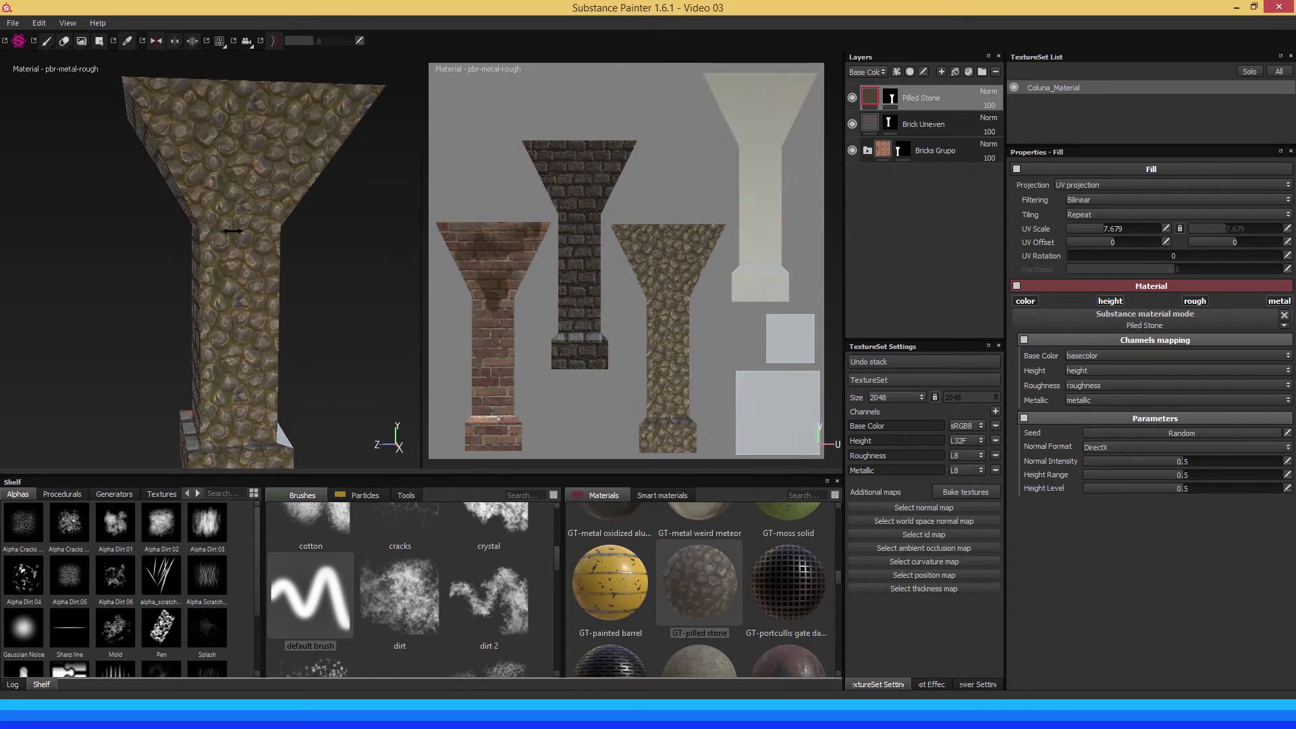
{"action": "mouse_move", "coordinate": [347, 295]}
{"action": "left_mouse_down", "text": "alt"}
{"action": "mouse_move", "coordinate": [276, 292]}
{"action": "mouse_move", "coordinate": [197, 237]}
{"action": "left_mouse_up", "text": "alt"}
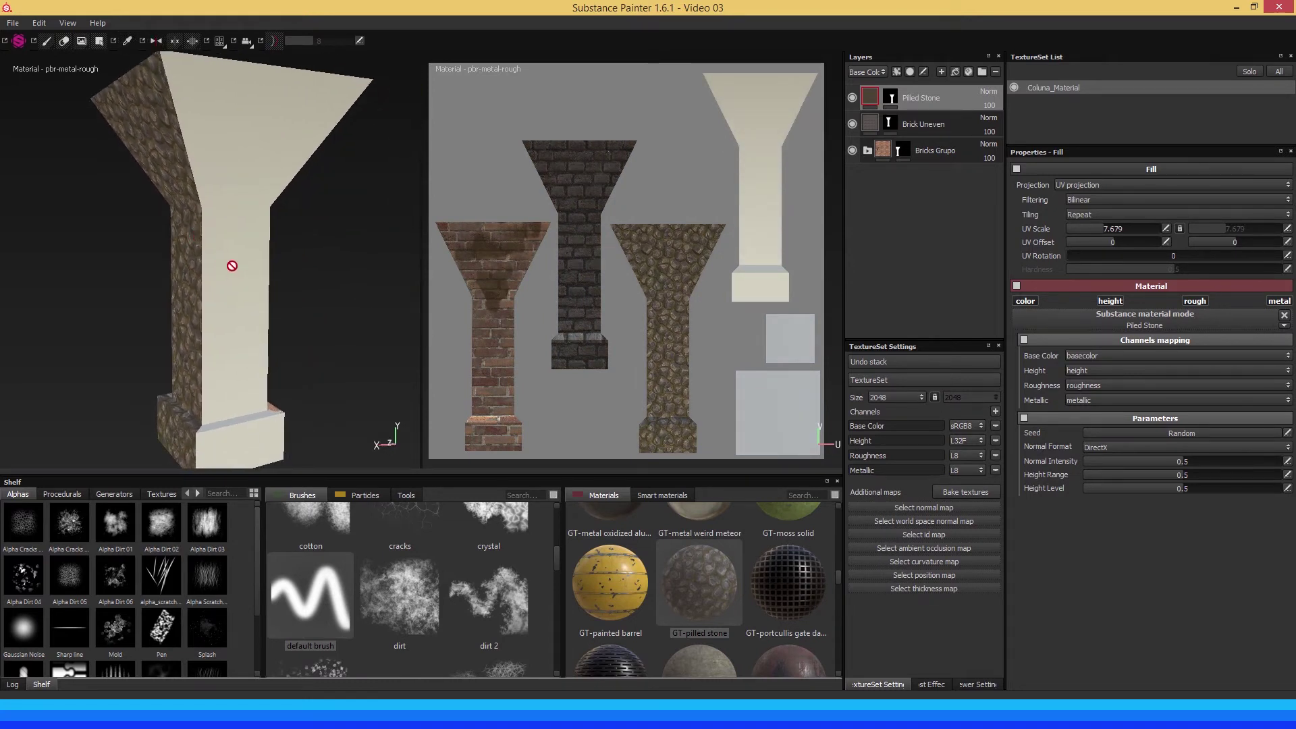
{"action": "middle_click_drag", "start_coordinate": [234, 266], "coordinate": [226, 256], "text": "alt"}
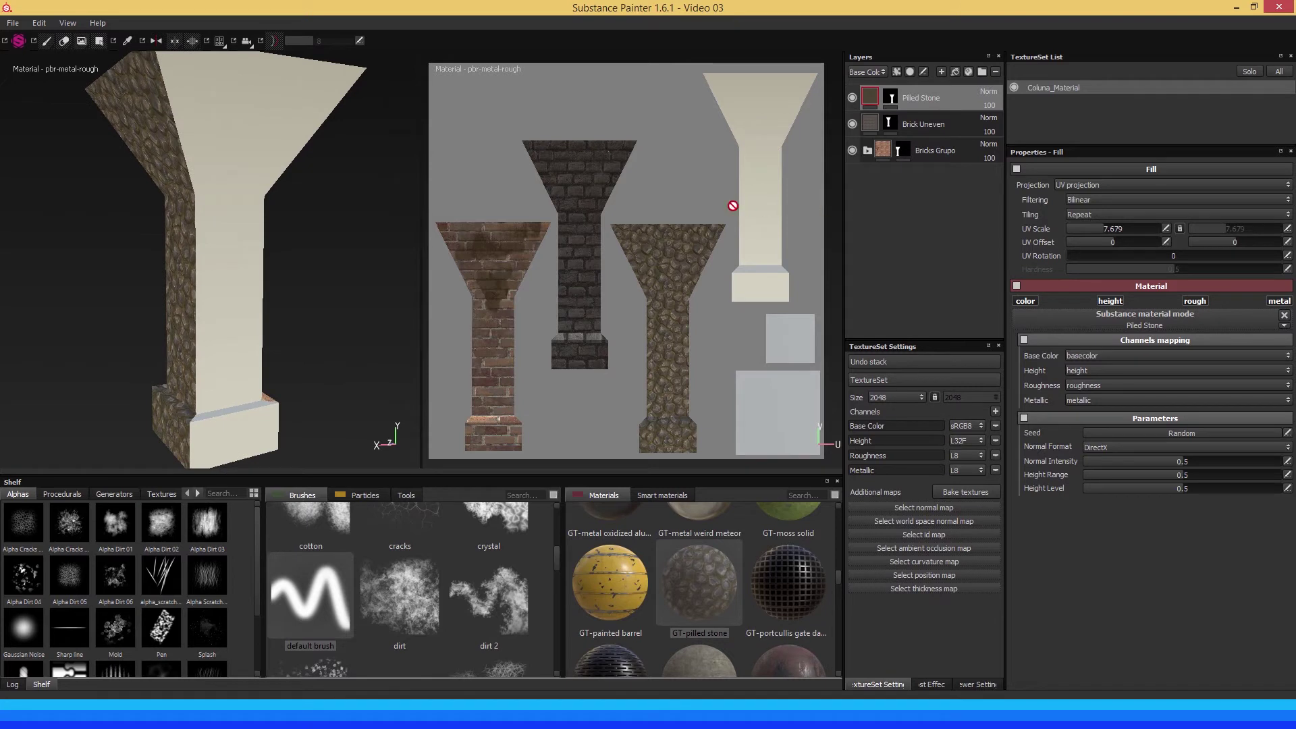
Add a new fill layer and fill it with GT-wood planks old beat.
{"action": "left_click", "coordinate": [953, 71]}
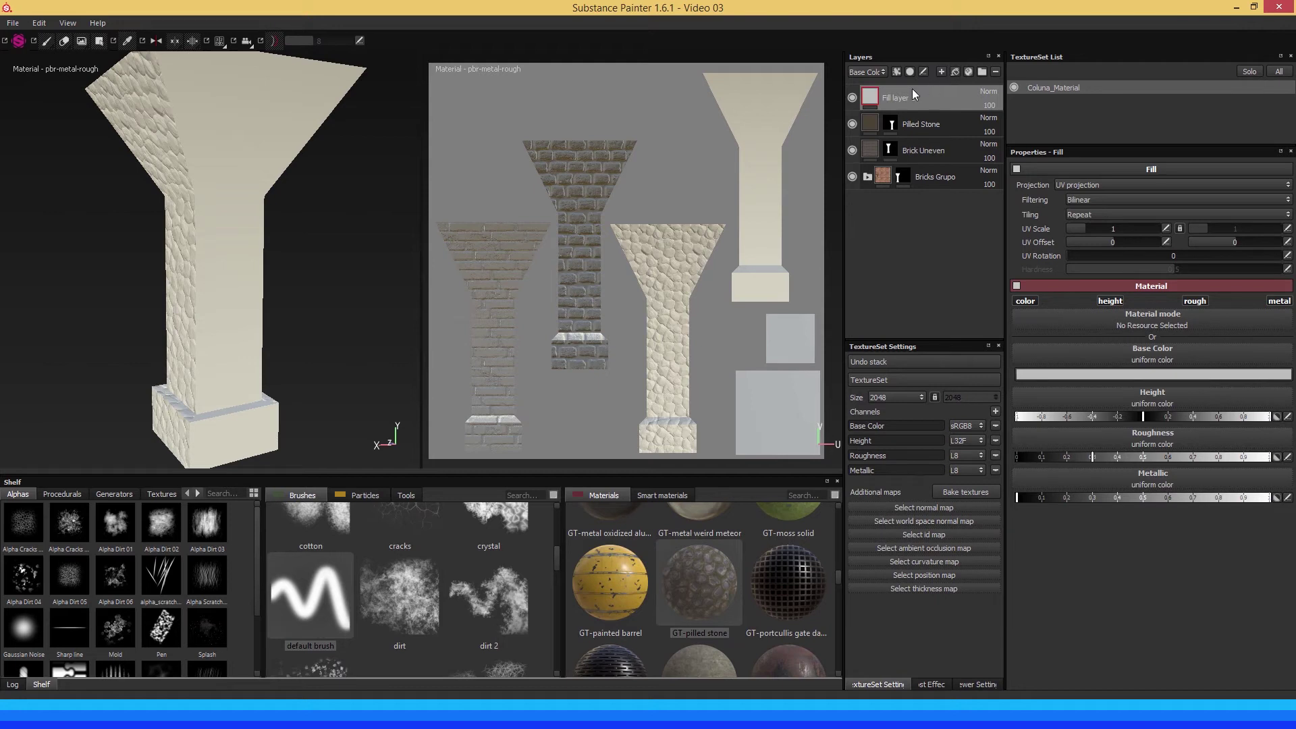
{"action": "scroll", "coordinate": [840, 576], "scroll_direction": "down", "scroll_amount": 1}
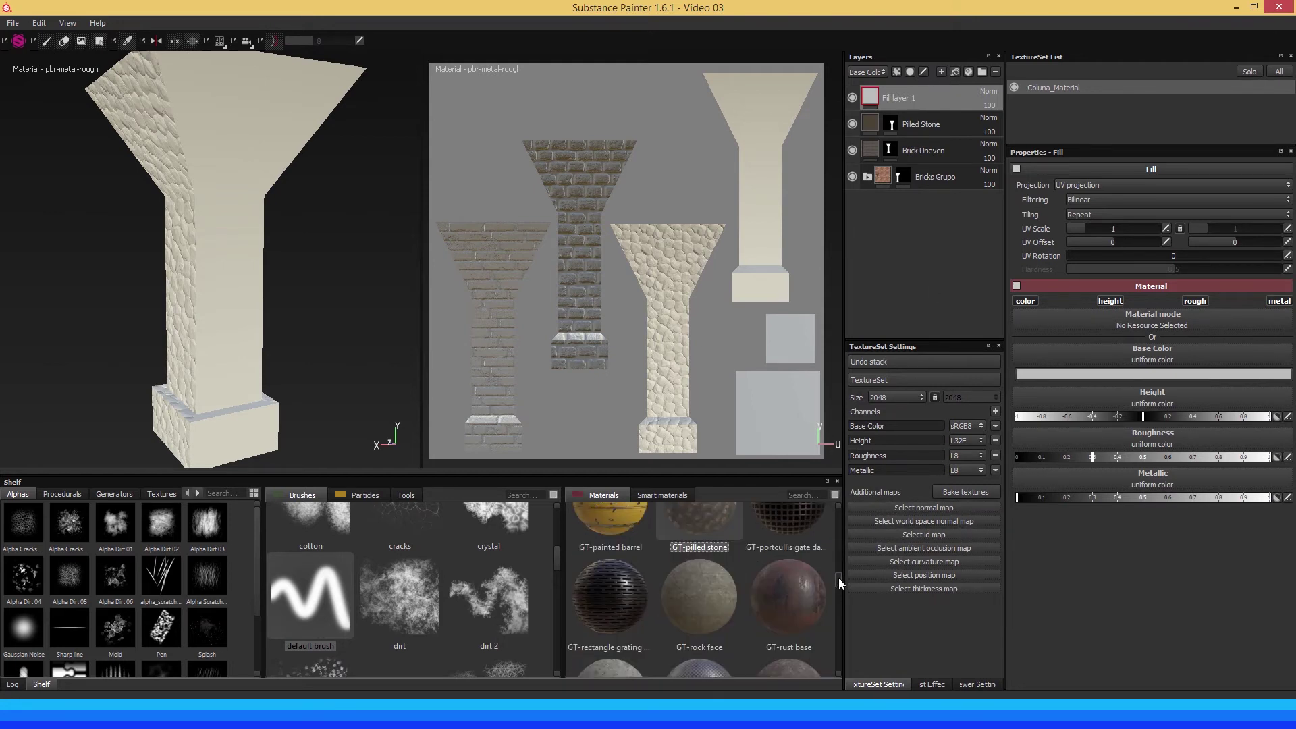
{"action": "scroll", "coordinate": [839, 577], "scroll_direction": "down", "scroll_amount": 1}
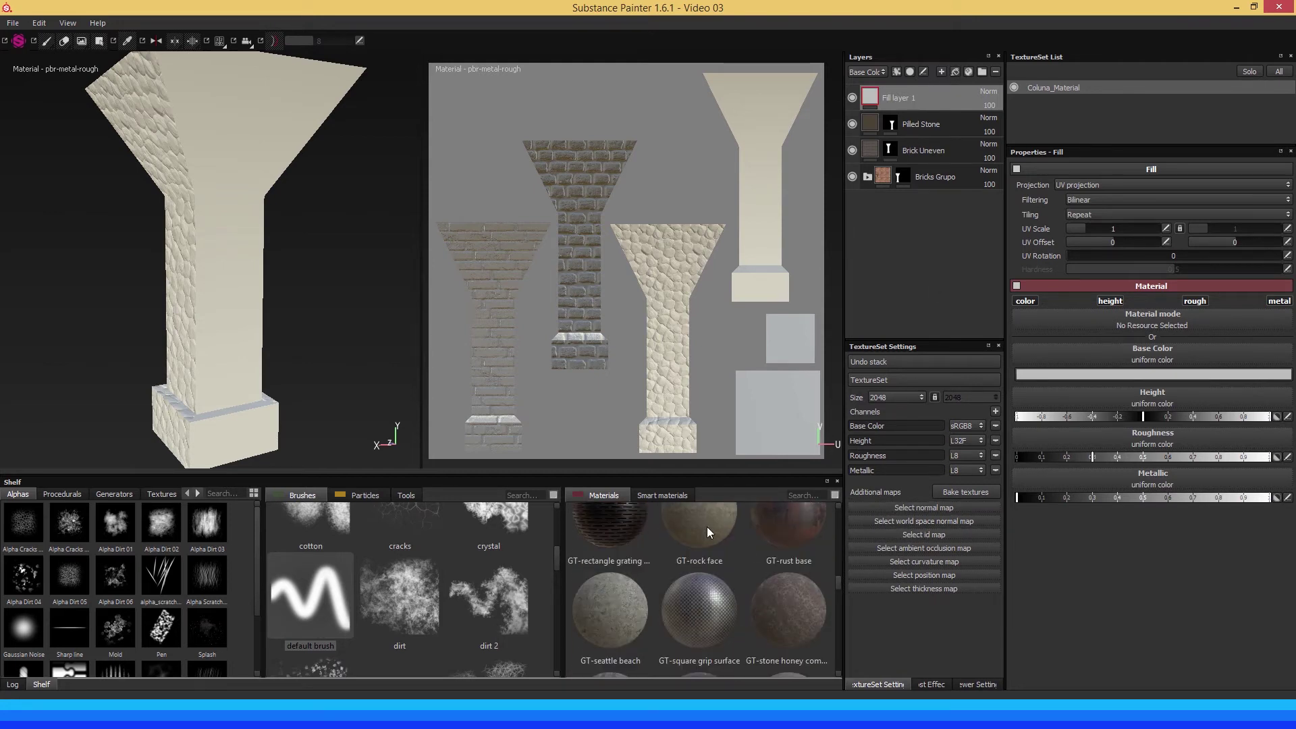
{"action": "mouse_move", "coordinate": [698, 526]}
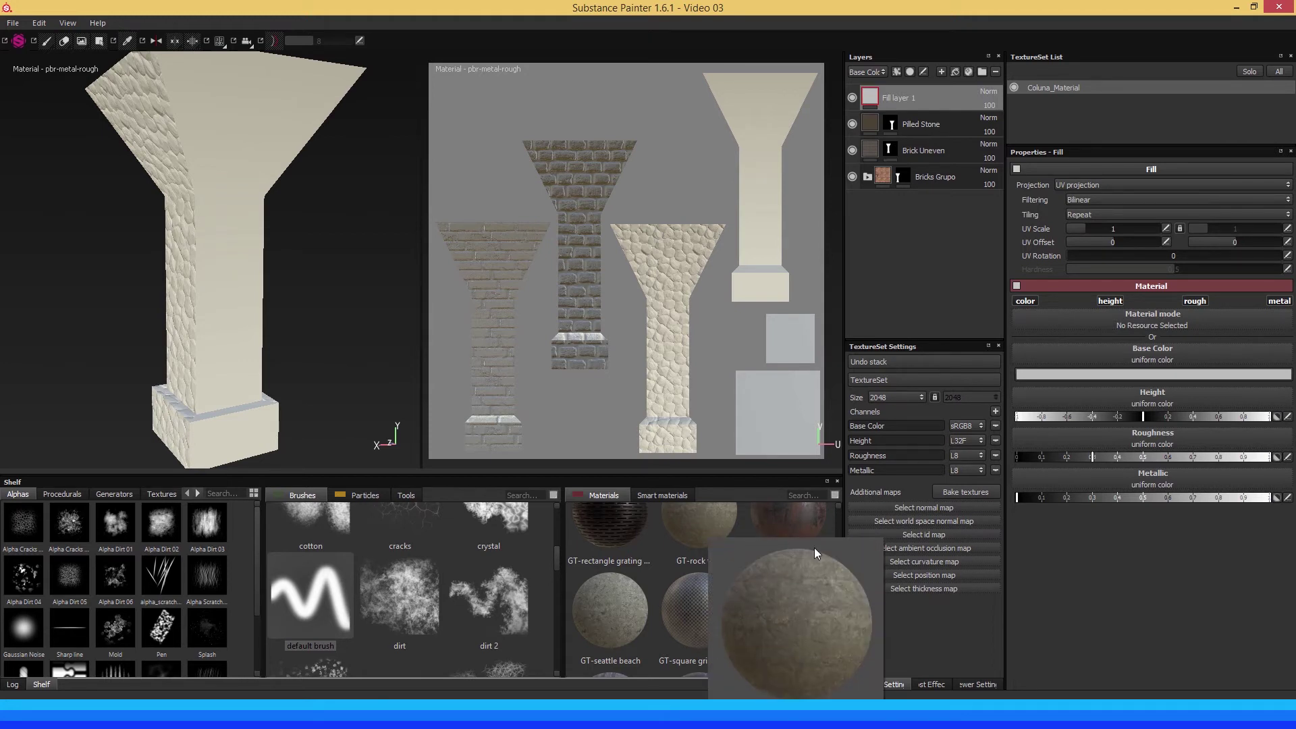
{"action": "scroll", "coordinate": [836, 583], "scroll_direction": "down", "scroll_amount": 1}
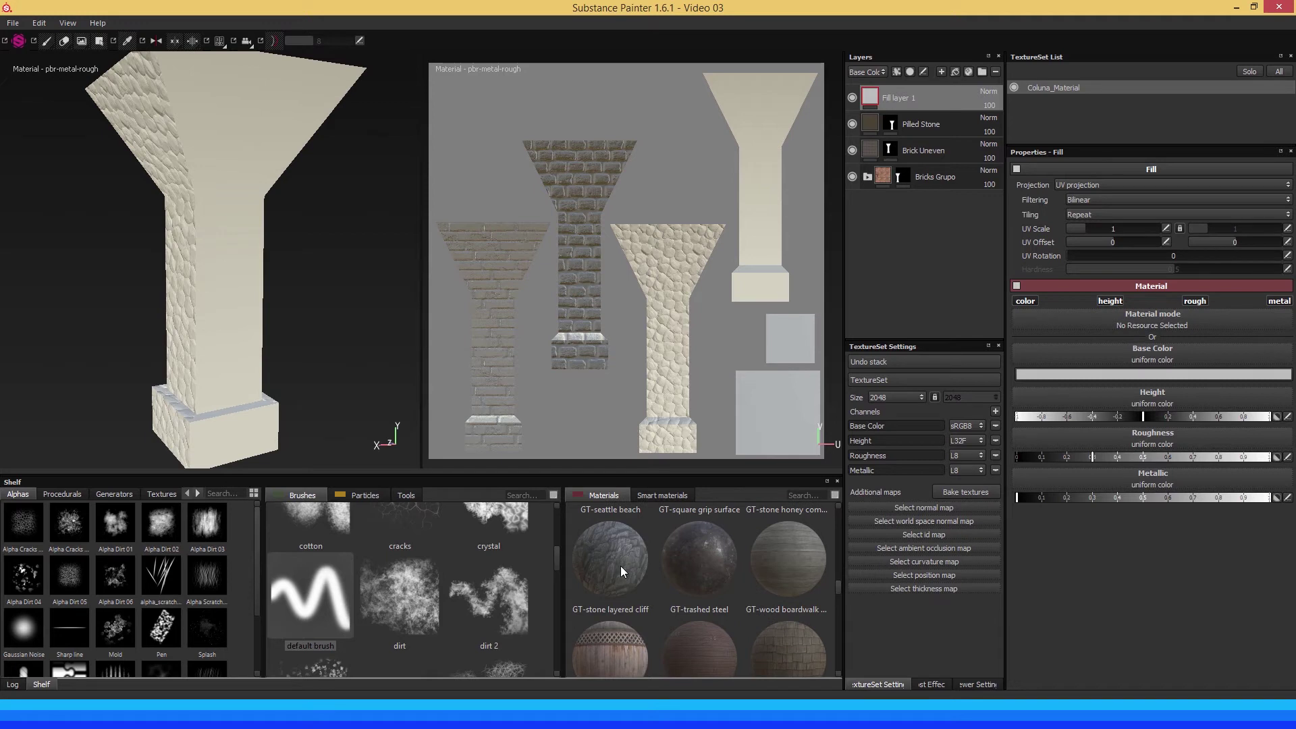
{"action": "mouse_move", "coordinate": [787, 567]}
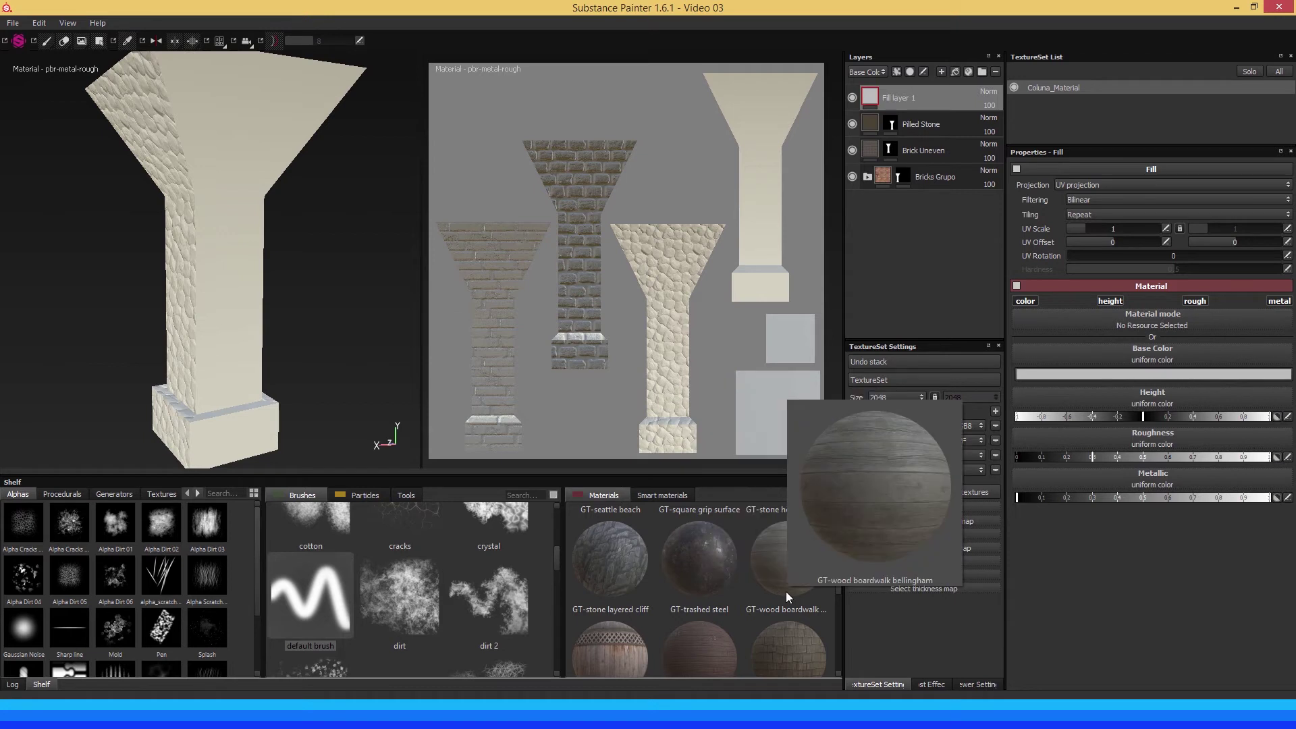
{"action": "scroll", "coordinate": [838, 593], "scroll_direction": "down", "scroll_amount": 1}
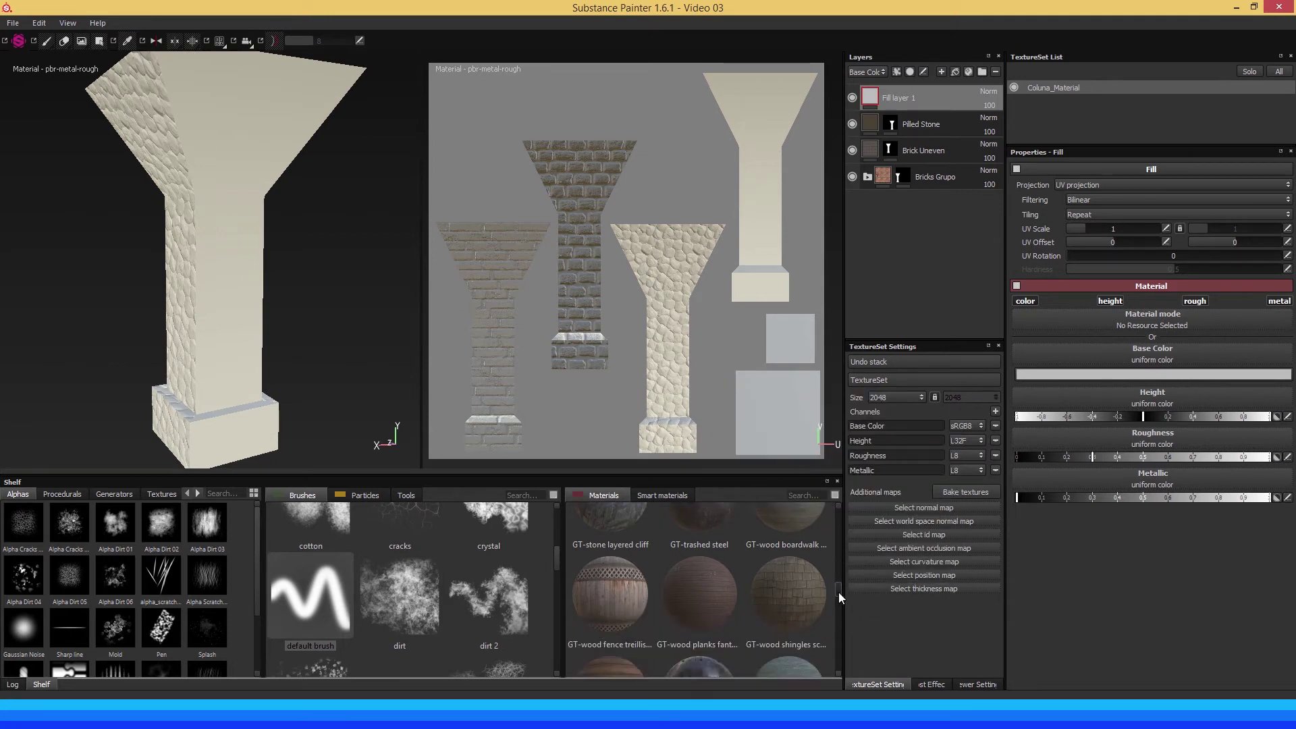
{"action": "scroll", "coordinate": [839, 598], "scroll_direction": "down", "scroll_amount": 1}
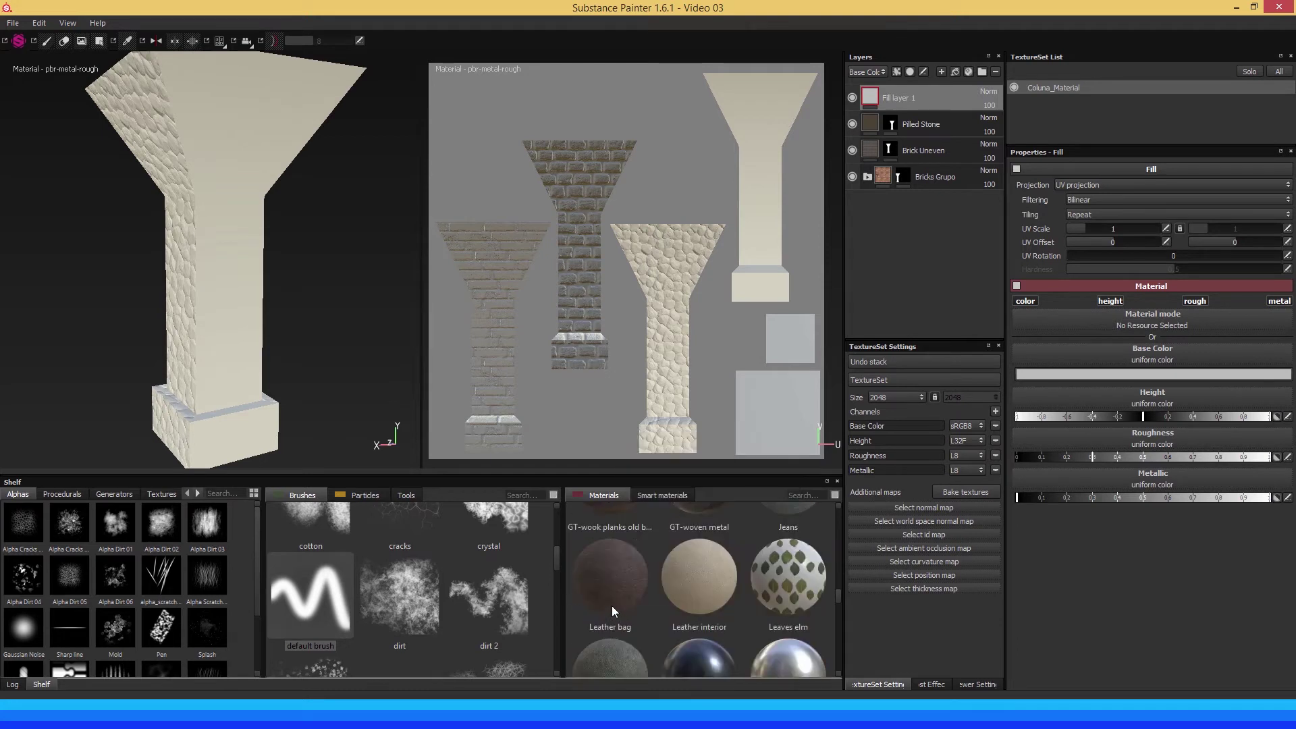
{"action": "scroll", "coordinate": [838, 596], "scroll_direction": "down", "scroll_amount": 2}
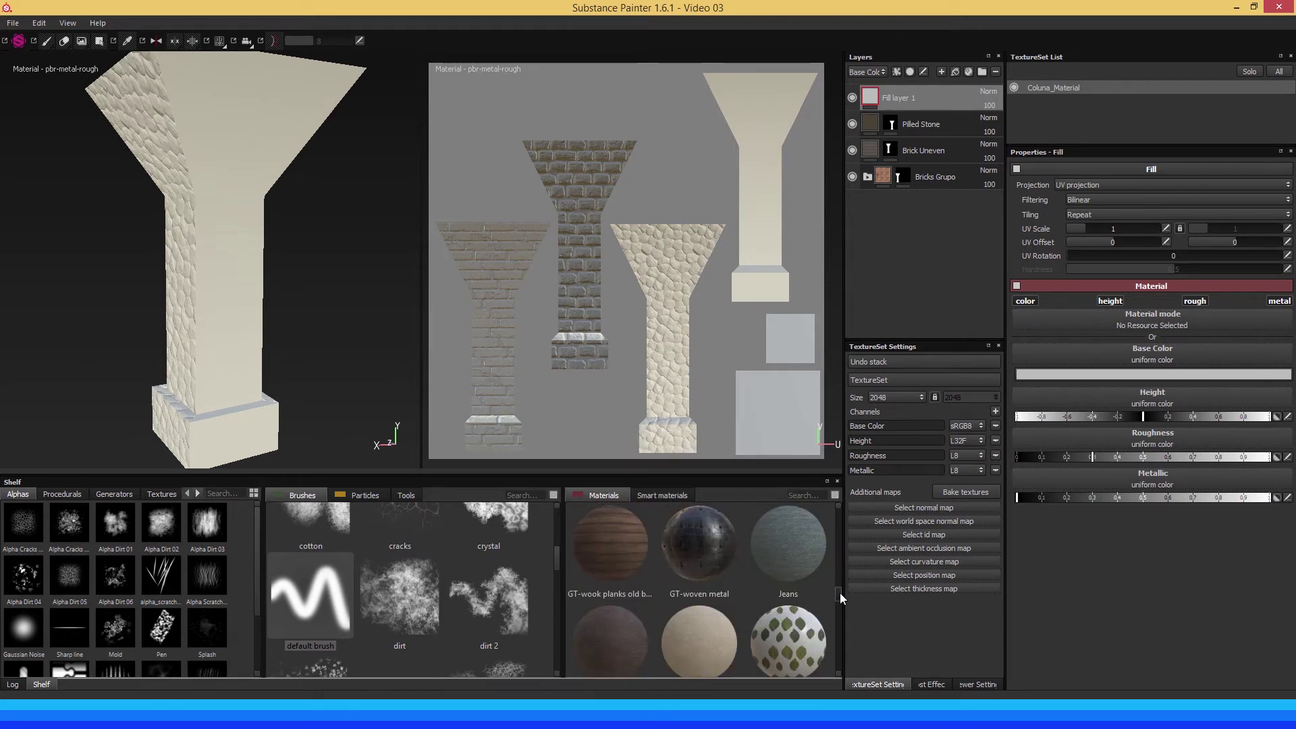
{"action": "left_click", "coordinate": [601, 565]}
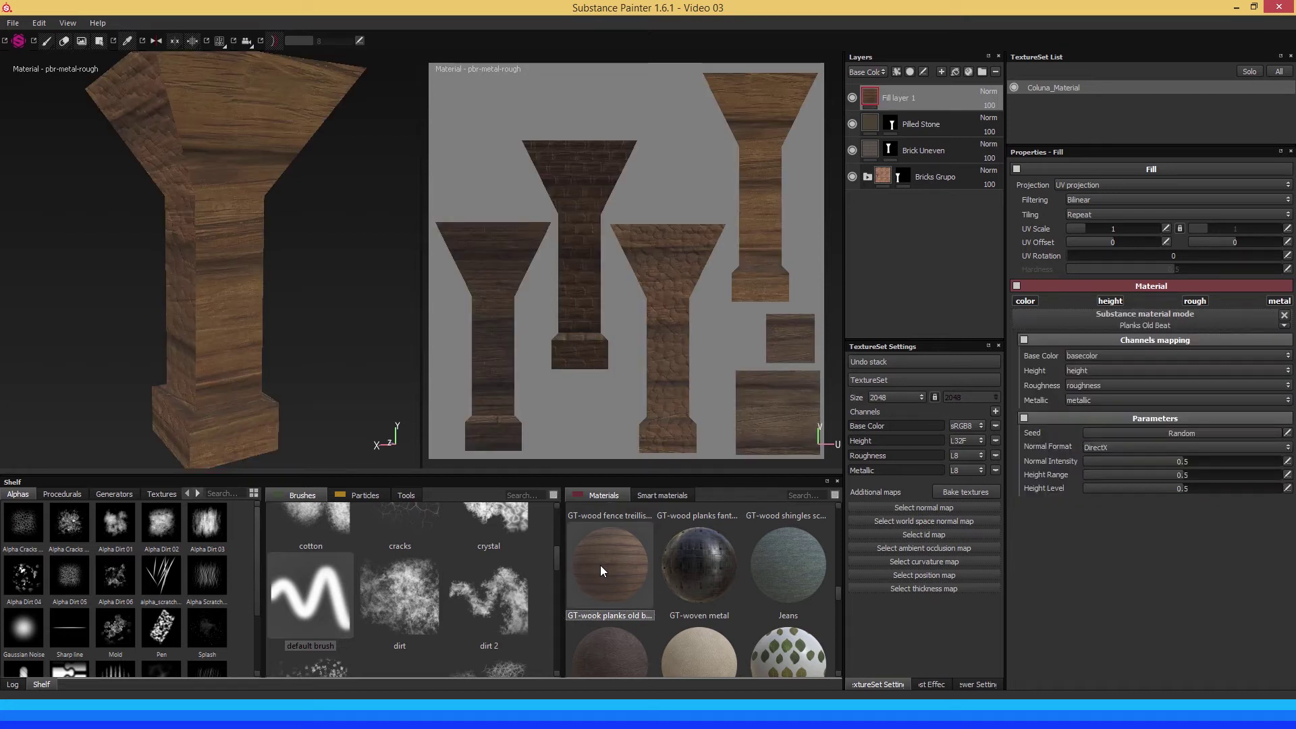
{"action": "mouse_move", "coordinate": [601, 565]}
{"action": "left_mouse_down"}
{"action": "mouse_move", "coordinate": [200, 182]}
{"action": "mouse_move", "coordinate": [197, 209]}
{"action": "mouse_move", "coordinate": [180, 196]}
{"action": "left_mouse_up"}
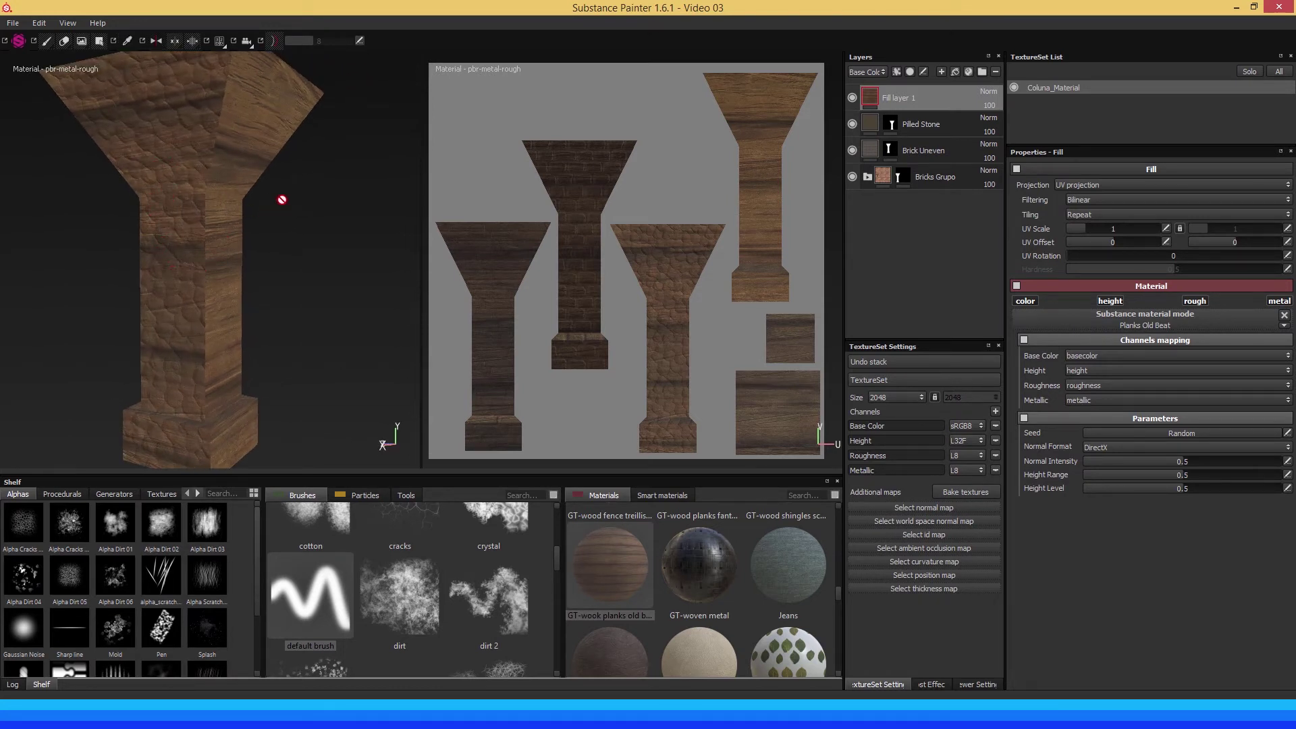
{"action": "left_click_drag", "start_coordinate": [282, 199], "coordinate": [211, 212], "text": "alt"}
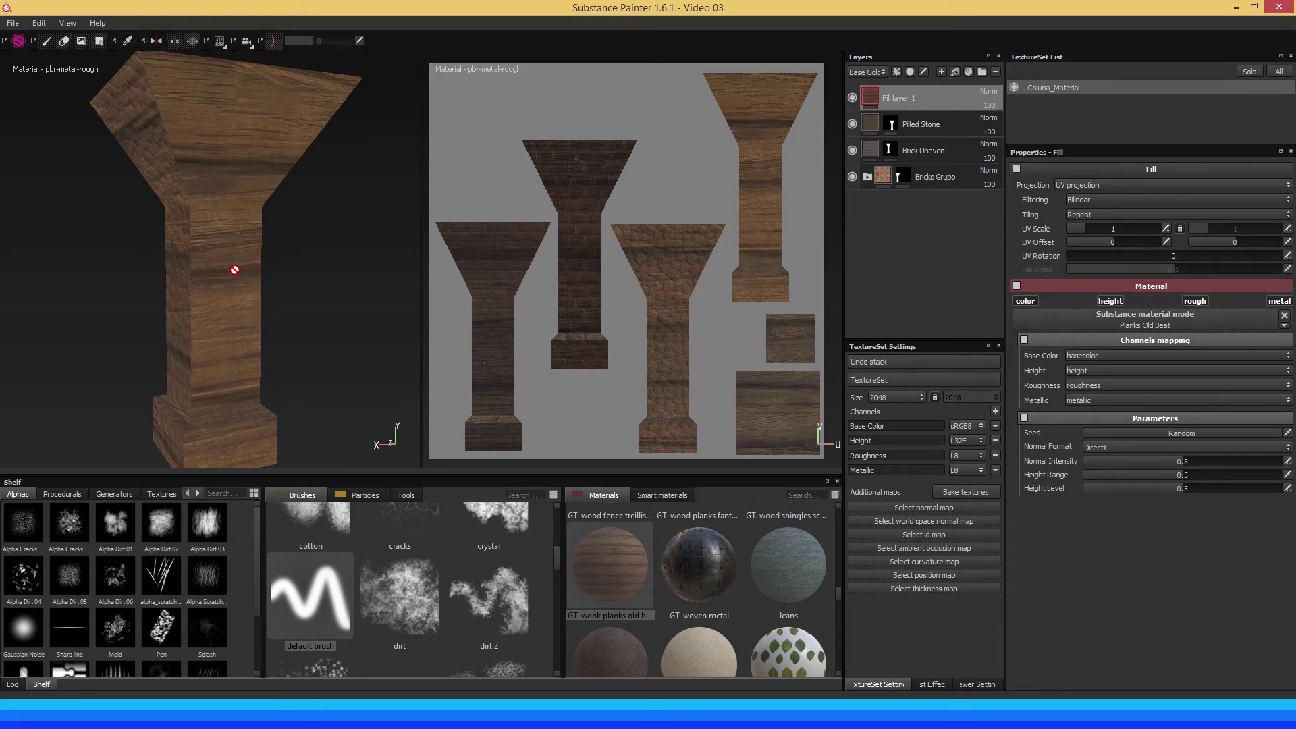
Black-mask the wood fill layer, revealing it only on the upper-right column UV island.
{"action": "right_click", "coordinate": [901, 97]}
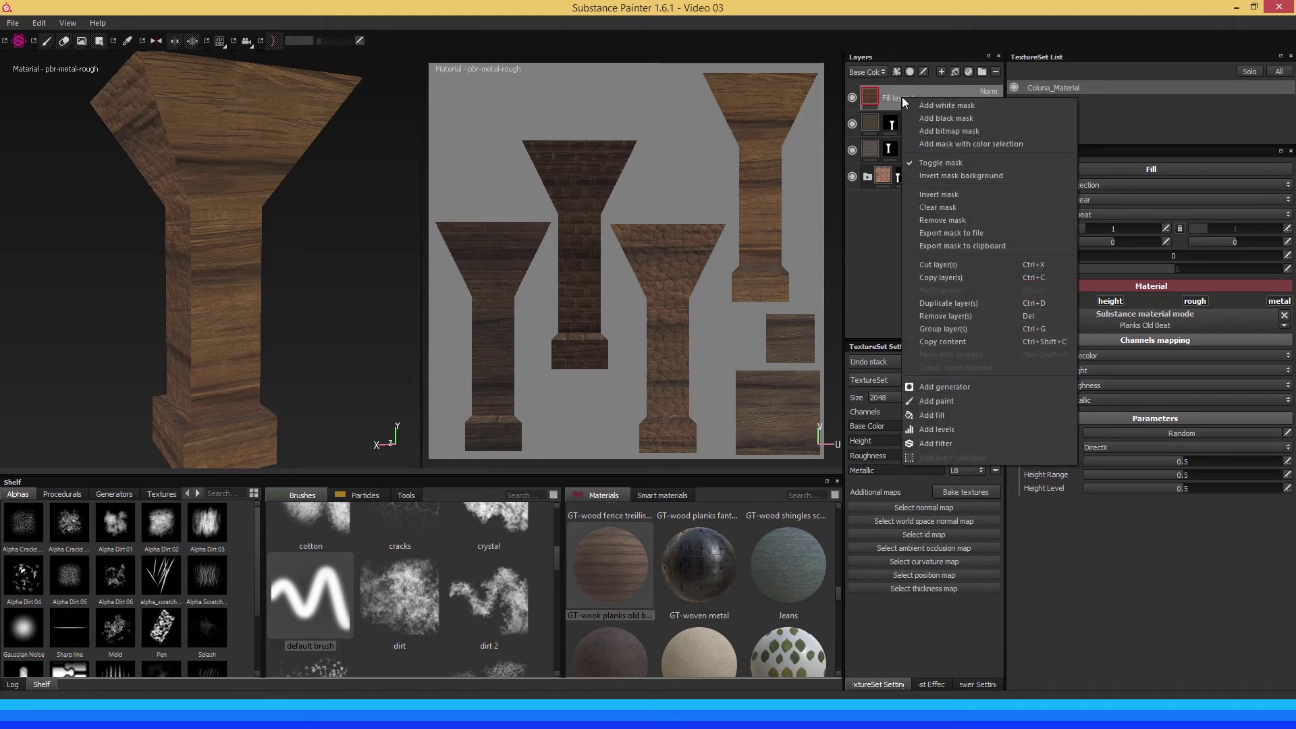
{"action": "left_click", "coordinate": [950, 118]}
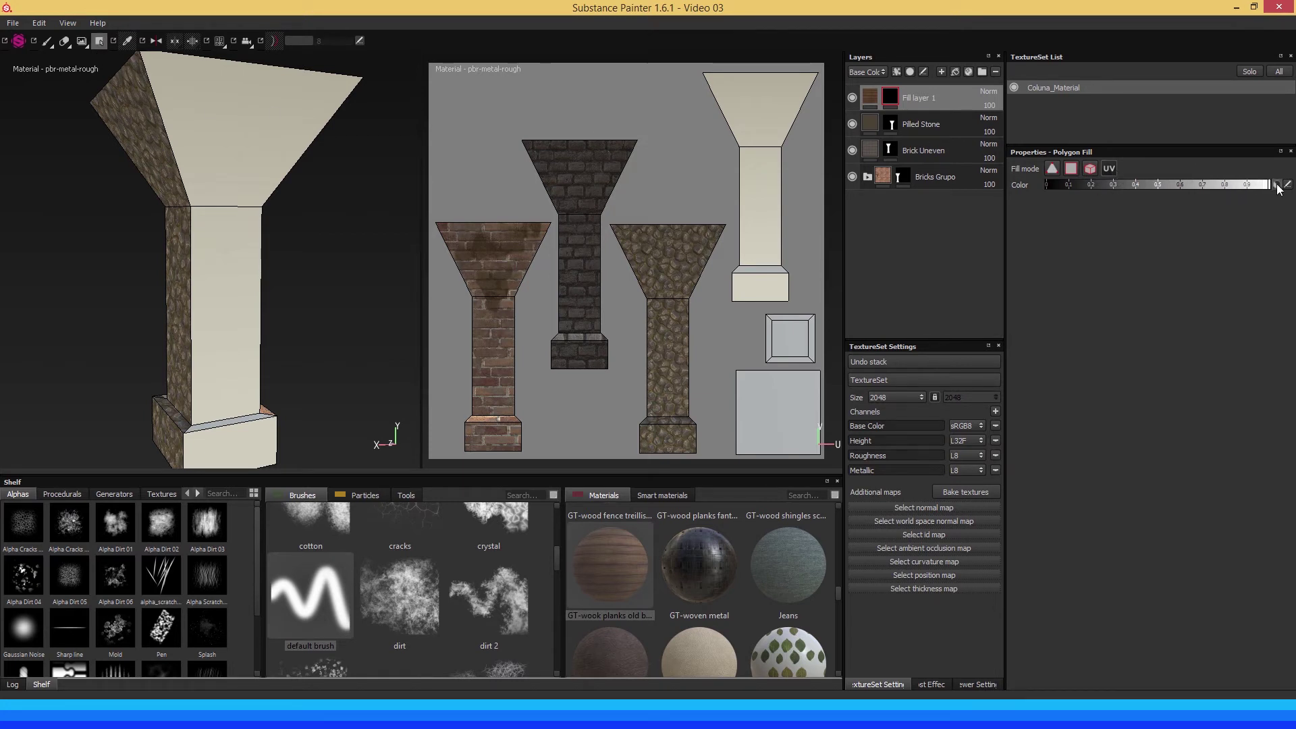
{"action": "left_click", "coordinate": [760, 143]}
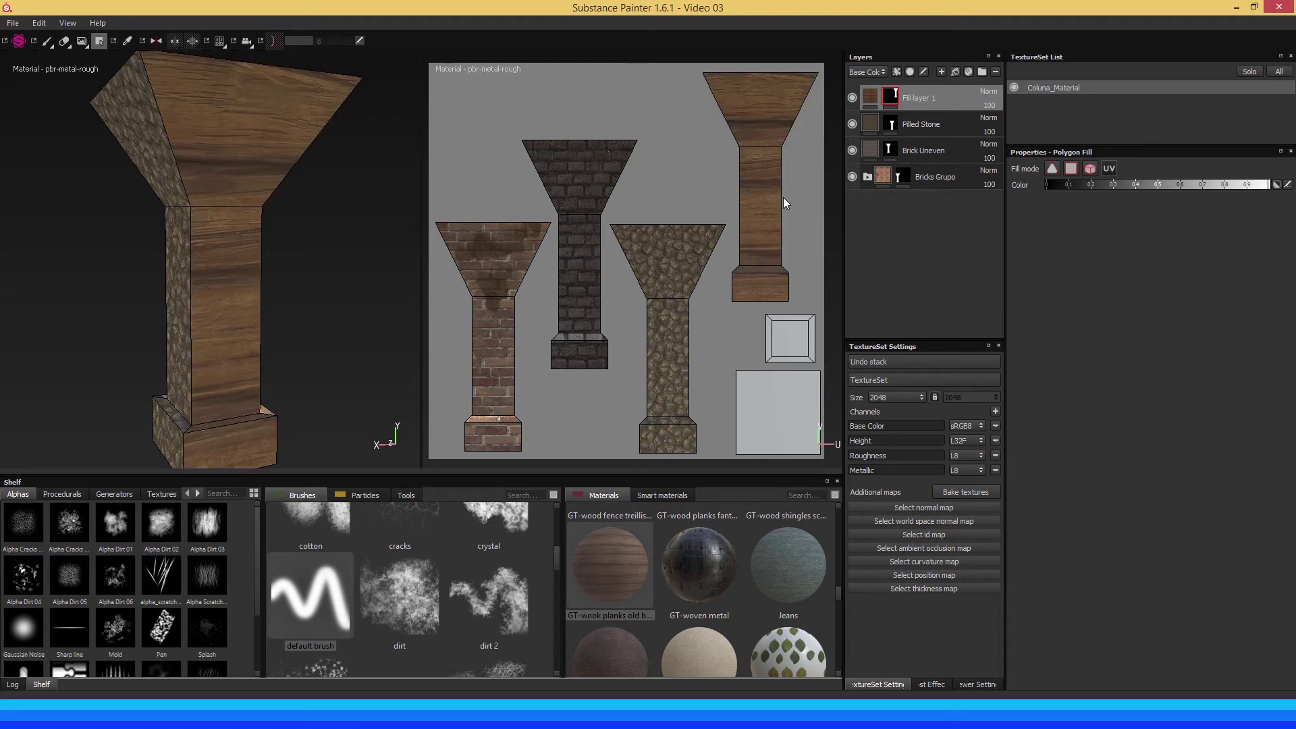
{"action": "key", "text": "1"}
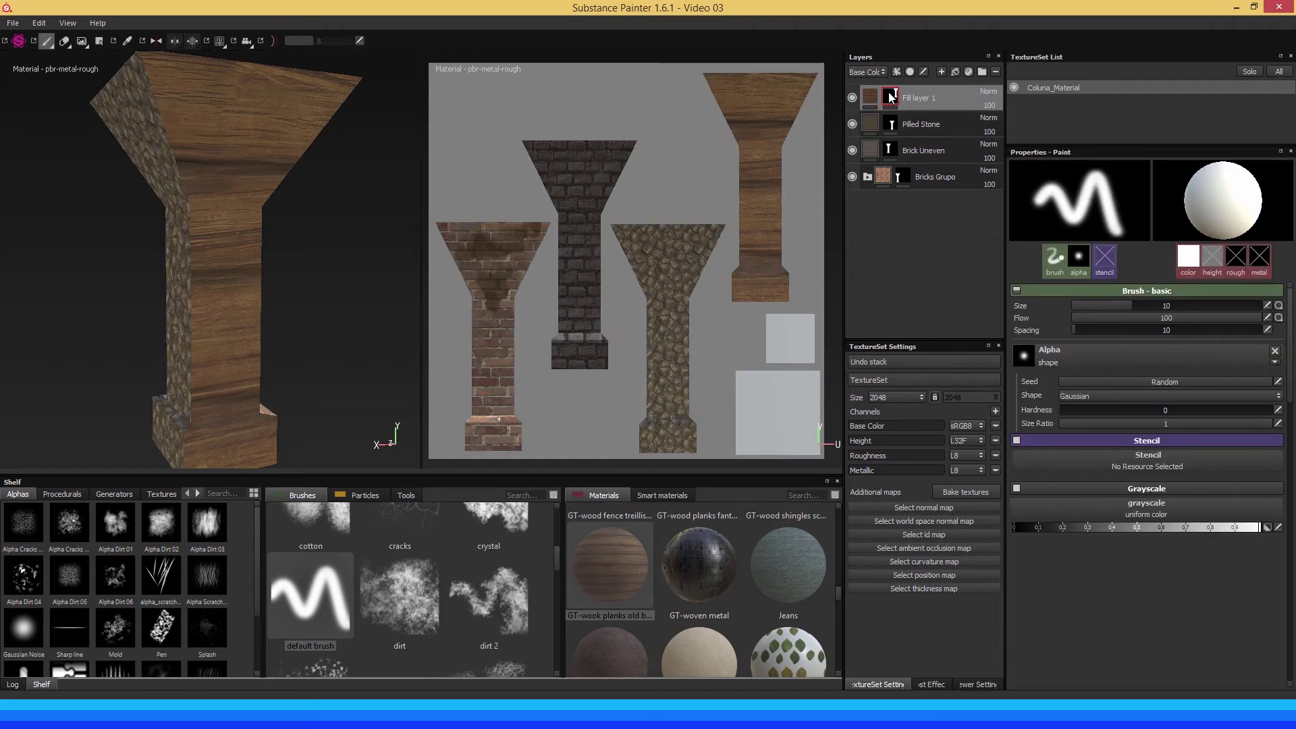
{"action": "left_click", "coordinate": [870, 99]}
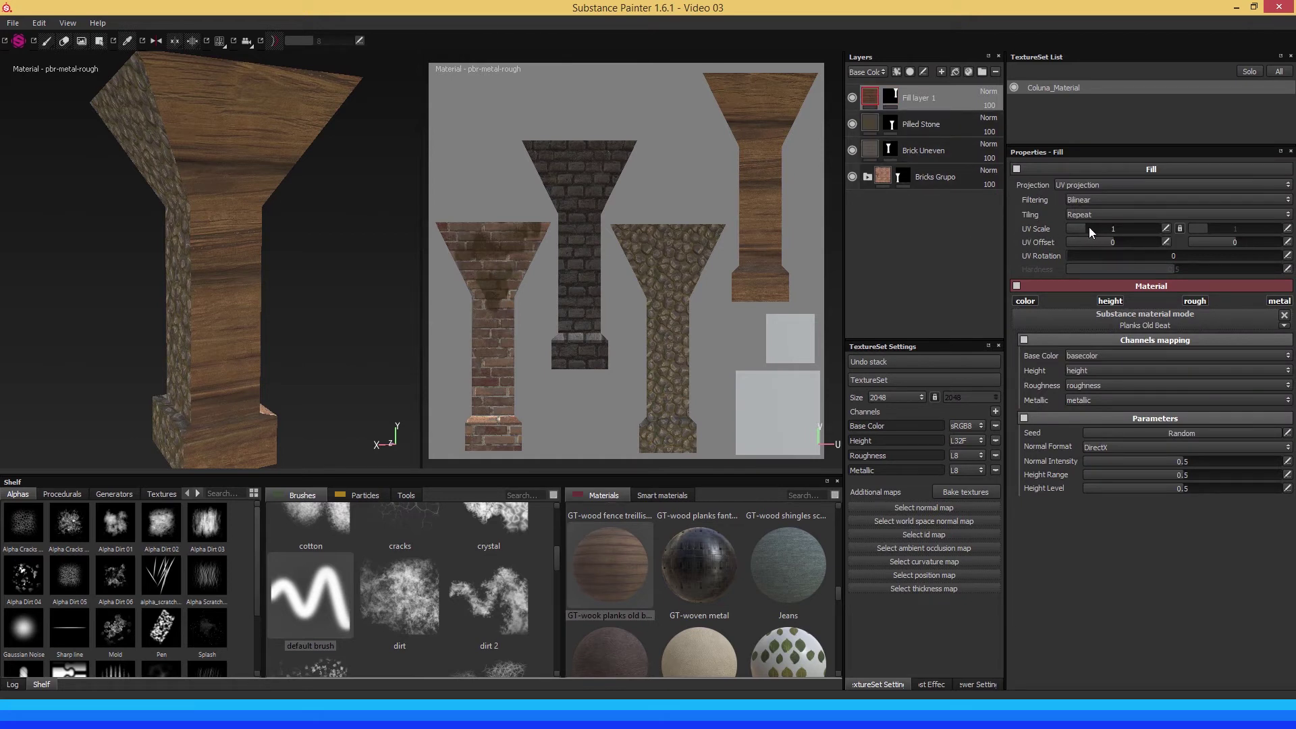
{"action": "left_click_drag", "start_coordinate": [1088, 227], "coordinate": [1098, 224]}
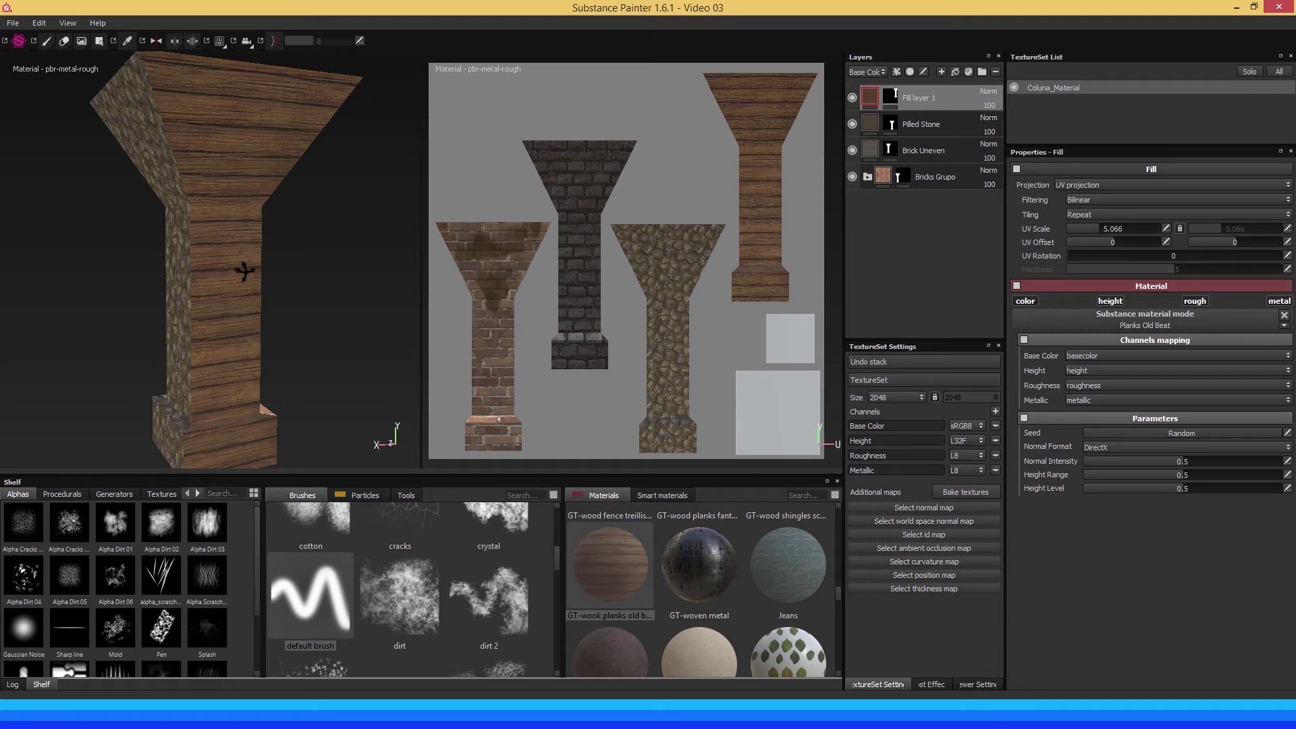
{"action": "left_click_drag", "start_coordinate": [240, 281], "coordinate": [233, 272], "text": "alt"}
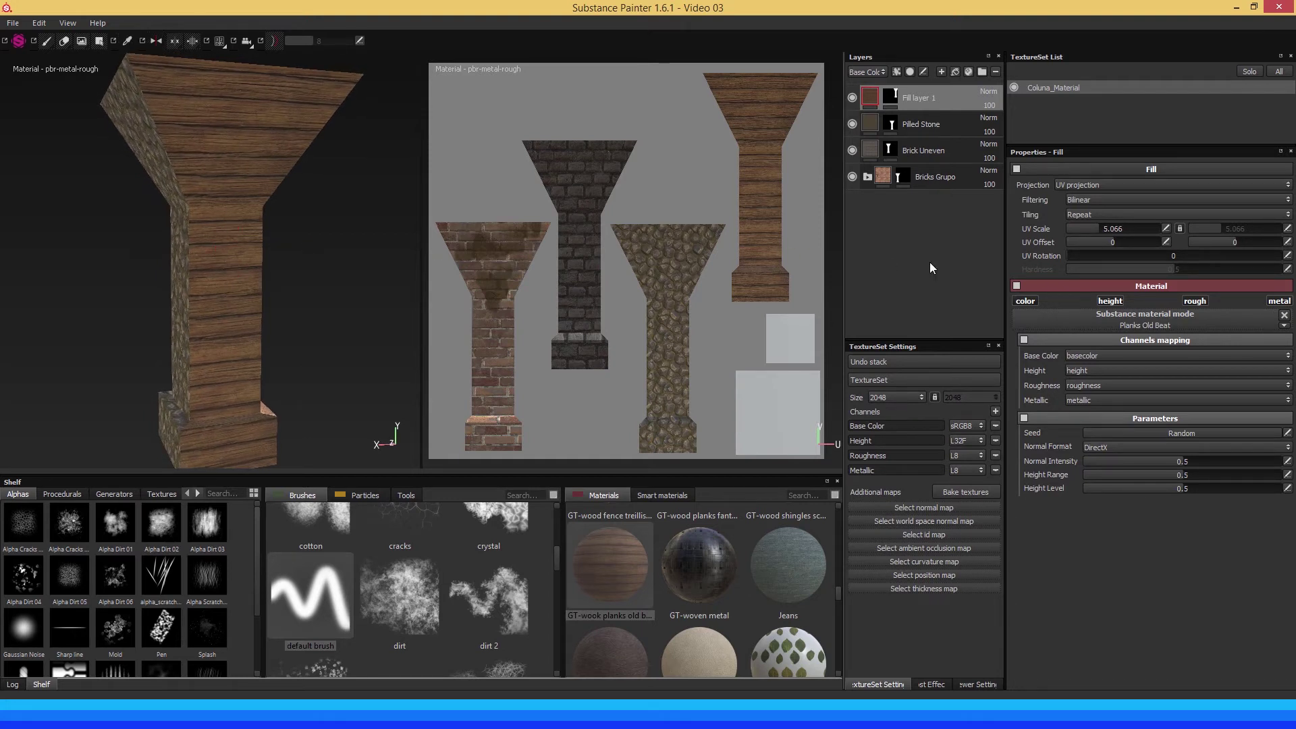
{"action": "left_click_drag", "start_coordinate": [1069, 256], "coordinate": [1121, 256]}
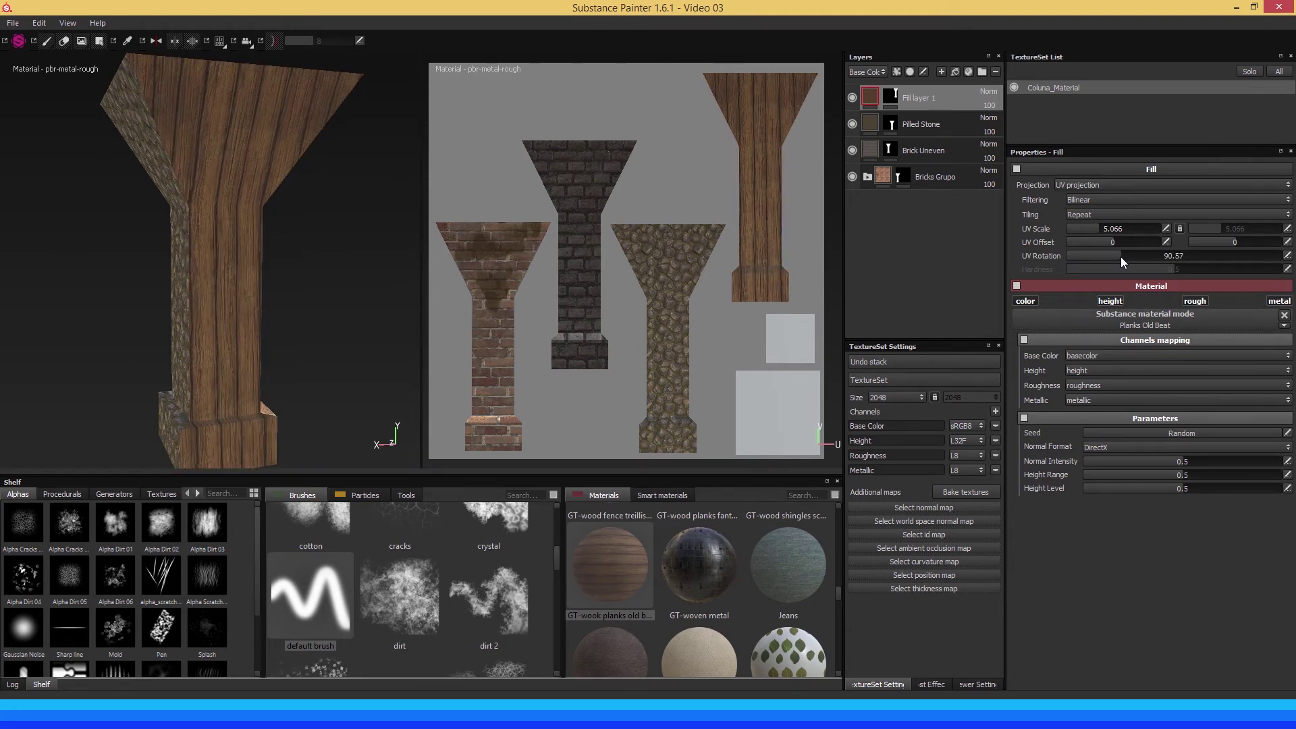
{"action": "mouse_move", "coordinate": [168, 280]}
{"action": "left_mouse_down", "text": "alt"}
{"action": "mouse_move", "coordinate": [257, 278]}
{"action": "mouse_move", "coordinate": [225, 280]}
{"action": "left_mouse_up", "text": "alt"}
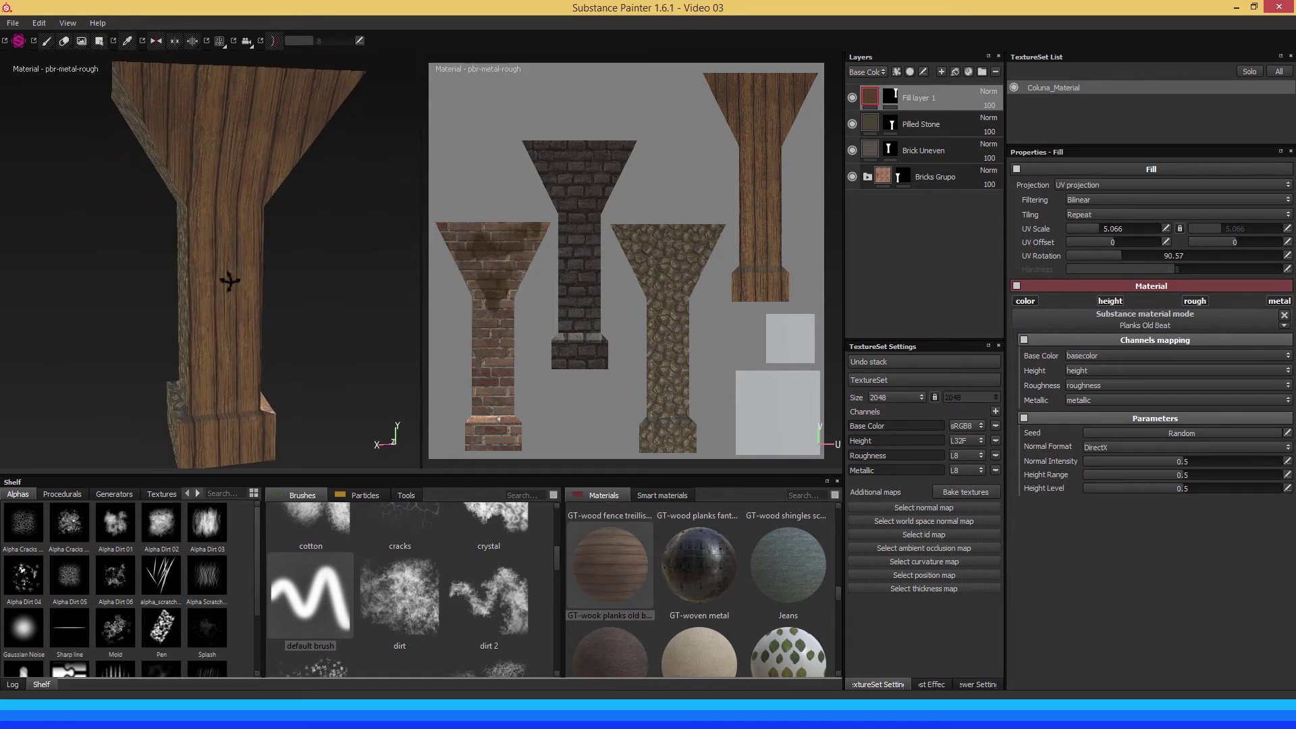
{"action": "mouse_move", "coordinate": [226, 280]}
{"action": "right_mouse_down", "text": "alt"}
{"action": "mouse_move", "coordinate": [226, 230]}
{"action": "mouse_move", "coordinate": [258, 229]}
{"action": "mouse_move", "coordinate": [208, 228]}
{"action": "mouse_move", "coordinate": [254, 228]}
{"action": "right_mouse_up", "text": "alt"}
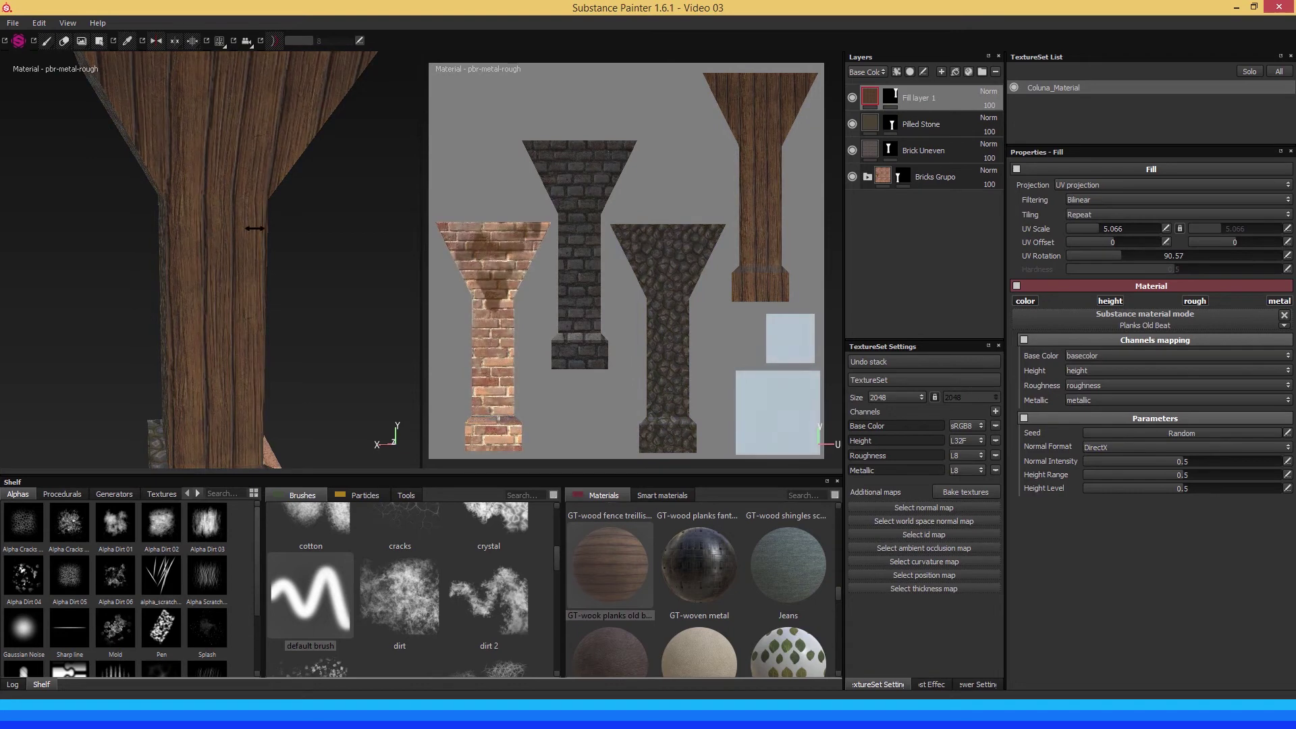
{"action": "mouse_move", "coordinate": [252, 255]}
{"action": "left_mouse_down", "text": "alt"}
{"action": "mouse_move", "coordinate": [115, 254]}
{"action": "mouse_move", "coordinate": [242, 255]}
{"action": "left_mouse_up", "text": "alt"}
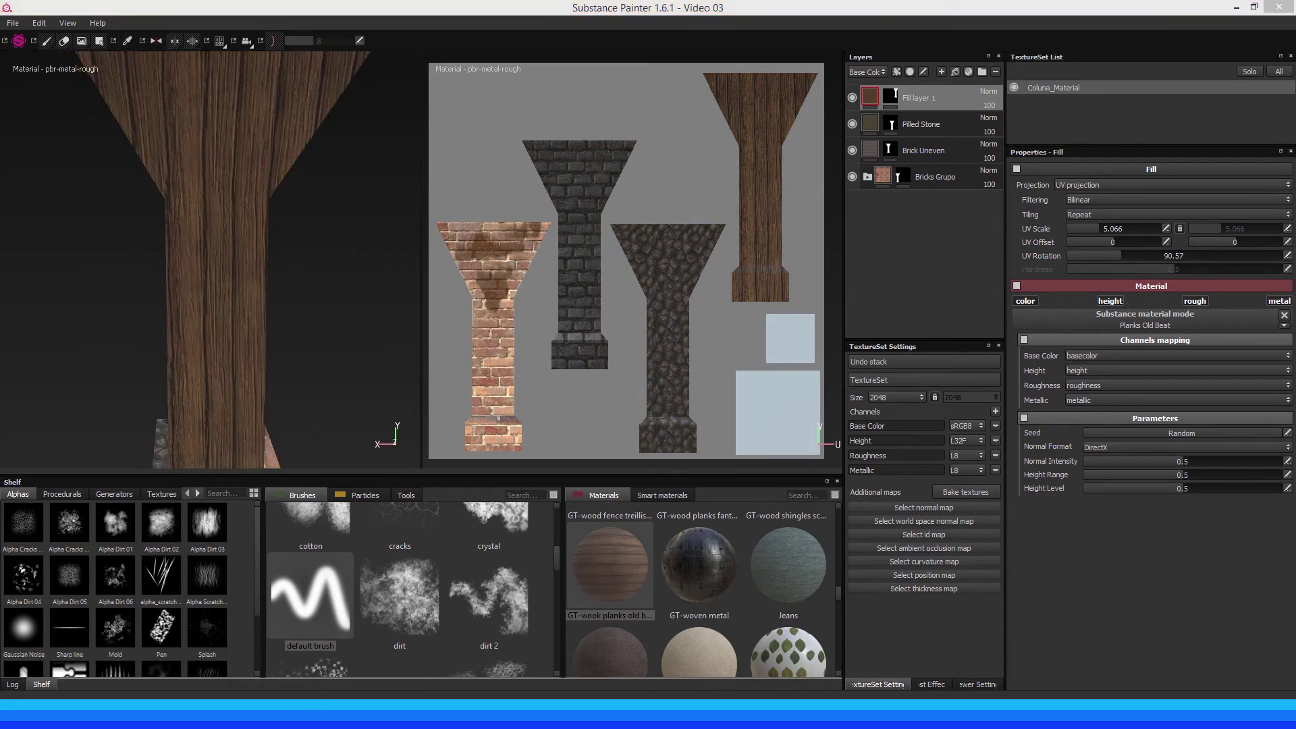
{"action": "left_click_drag", "start_coordinate": [270, 238], "coordinate": [196, 250], "text": "alt"}
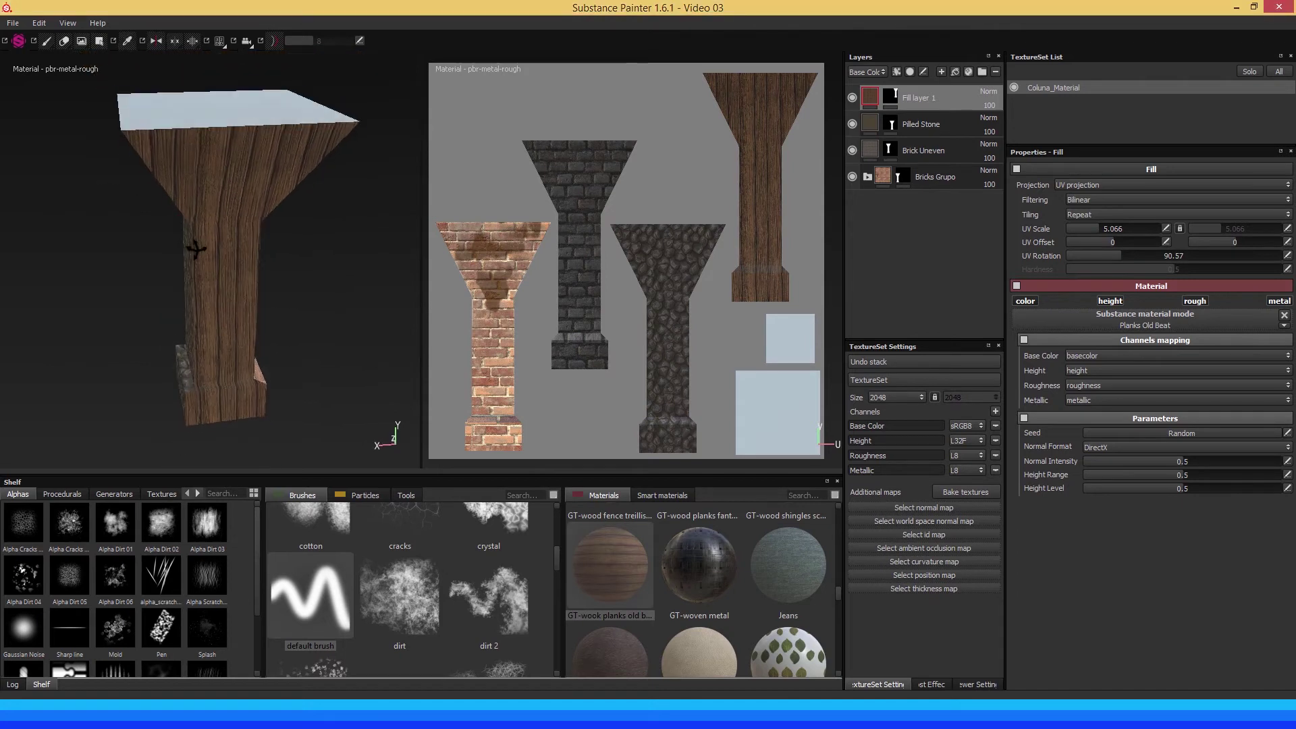
{"action": "mouse_move", "coordinate": [199, 119]}
{"action": "left_mouse_down", "text": "alt"}
{"action": "mouse_move", "coordinate": [214, 294]}
{"action": "mouse_move", "coordinate": [216, 215]}
{"action": "mouse_move", "coordinate": [226, 312]}
{"action": "mouse_move", "coordinate": [249, 371]}
{"action": "mouse_move", "coordinate": [186, 241]}
{"action": "mouse_move", "coordinate": [164, 248]}
{"action": "mouse_move", "coordinate": [191, 295]}
{"action": "mouse_move", "coordinate": [213, 264]}
{"action": "mouse_move", "coordinate": [209, 240]}
{"action": "mouse_move", "coordinate": [208, 257]}
{"action": "mouse_move", "coordinate": [225, 240]}
{"action": "mouse_move", "coordinate": [254, 263]}
{"action": "left_mouse_up", "text": "alt"}
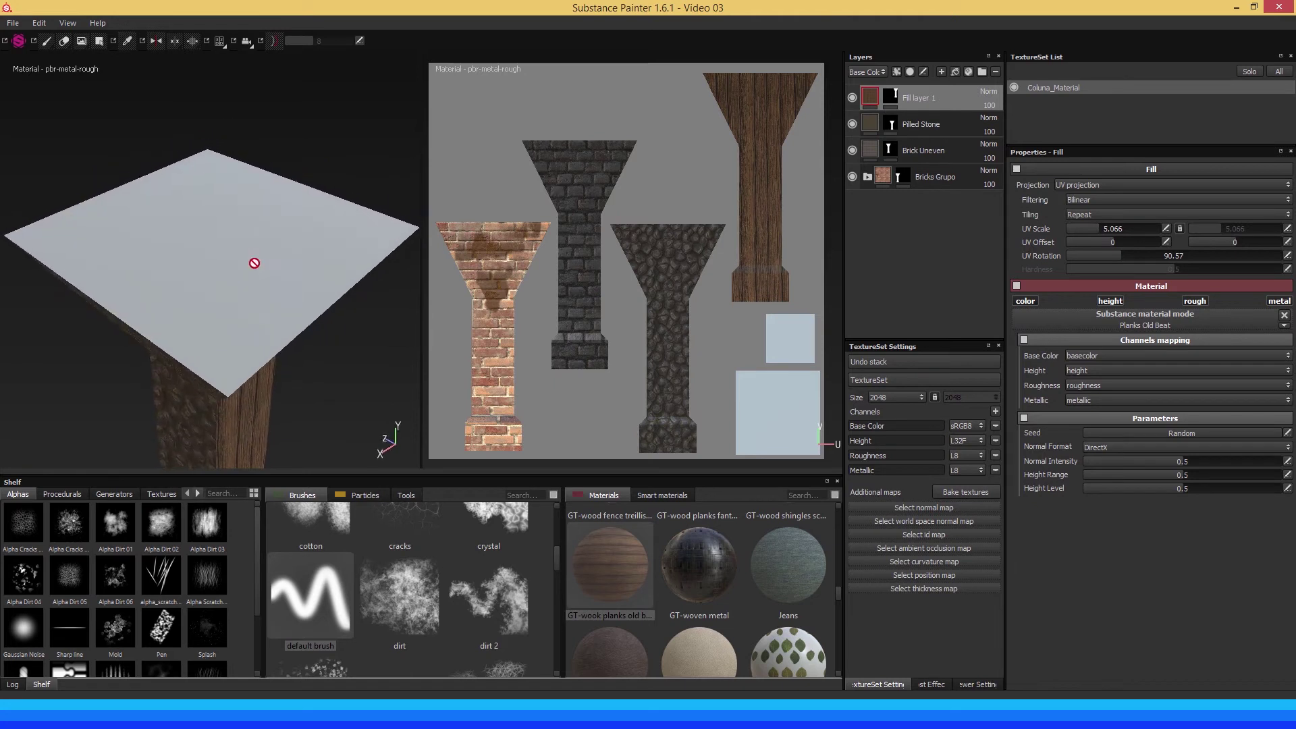
Rename the wood fill layer to WookPlanksOld.
{"action": "double_click", "coordinate": [922, 101]}
{"action": "type", "text": "Wook"}
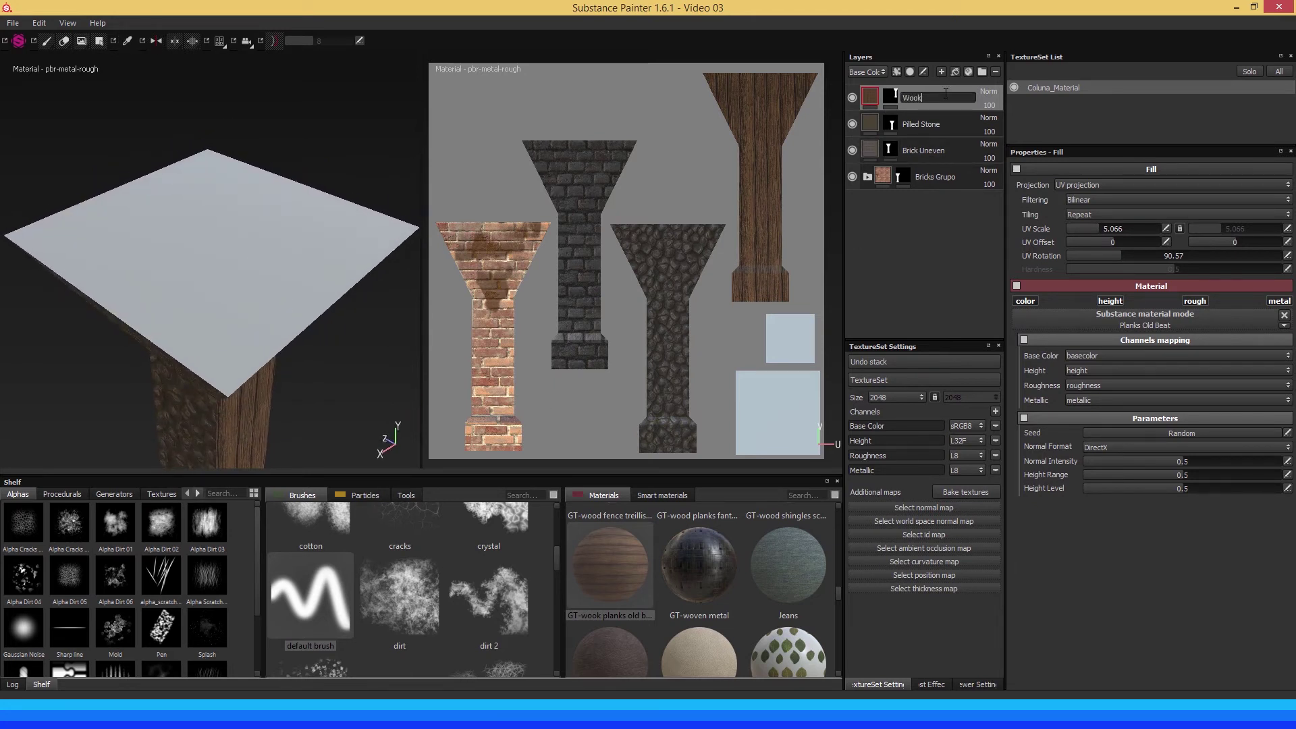
{"action": "type", "text": "PlanksO"}
{"action": "type", "text": "ld"}
{"action": "key", "text": "Return"}
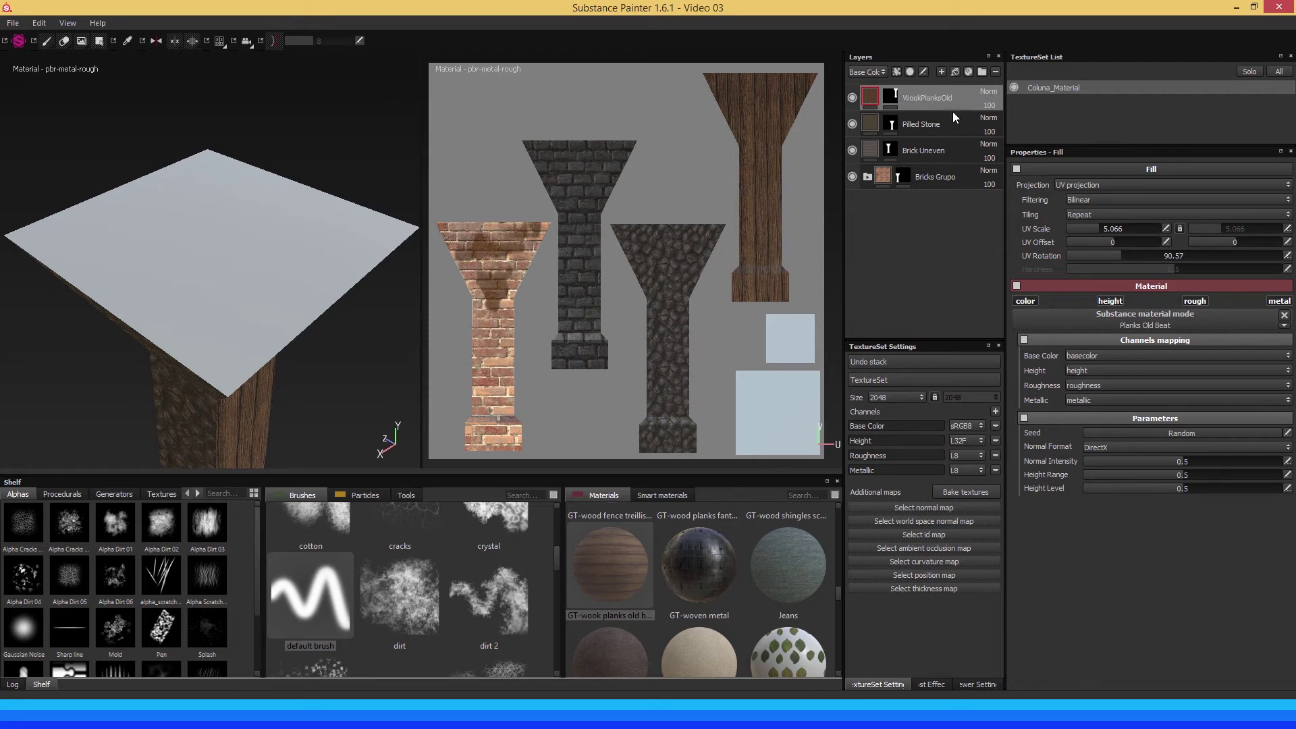
Add a new fill layer using the Metal plate 011 material.
{"action": "left_click", "coordinate": [954, 72]}
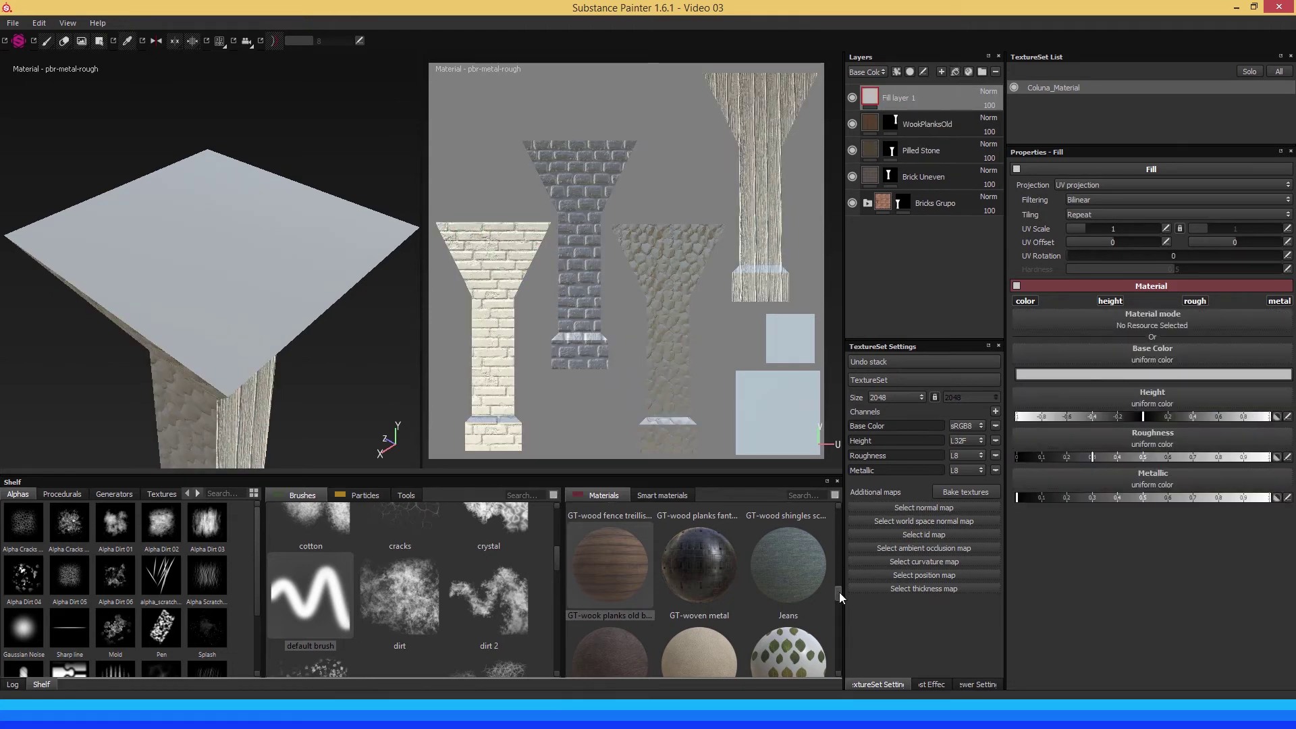
{"action": "scroll", "coordinate": [839, 592], "scroll_direction": "down", "scroll_amount": 1}
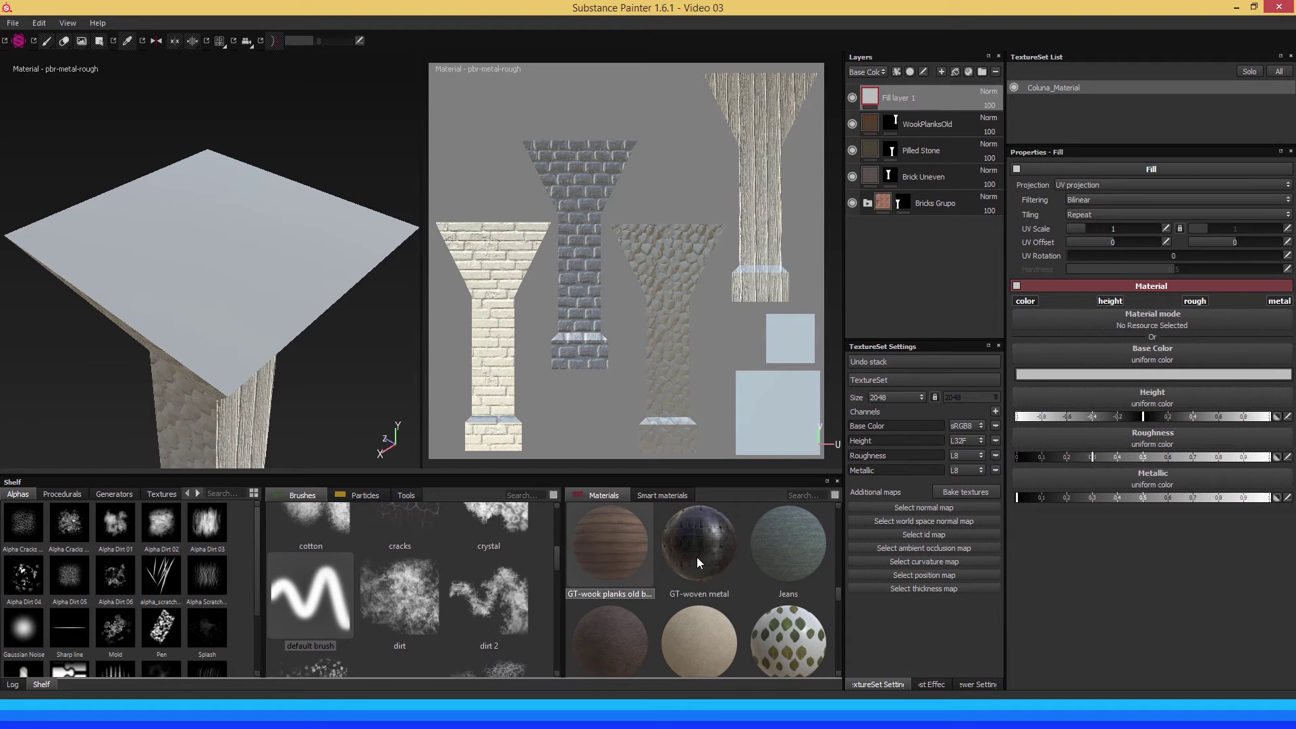
{"action": "mouse_move", "coordinate": [698, 546]}
{"action": "scroll", "coordinate": [699, 563], "scroll_direction": "down", "scroll_amount": 2}
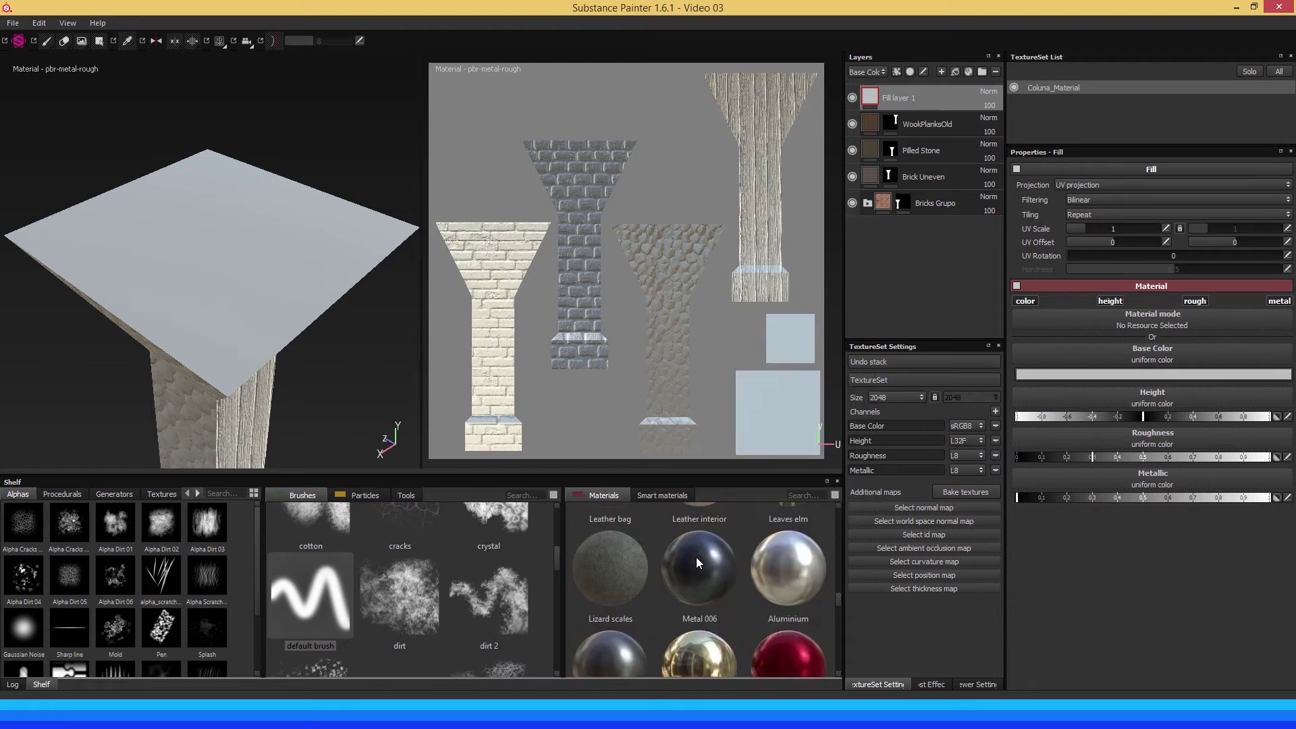
{"action": "scroll", "coordinate": [839, 597], "scroll_direction": "down", "scroll_amount": 1}
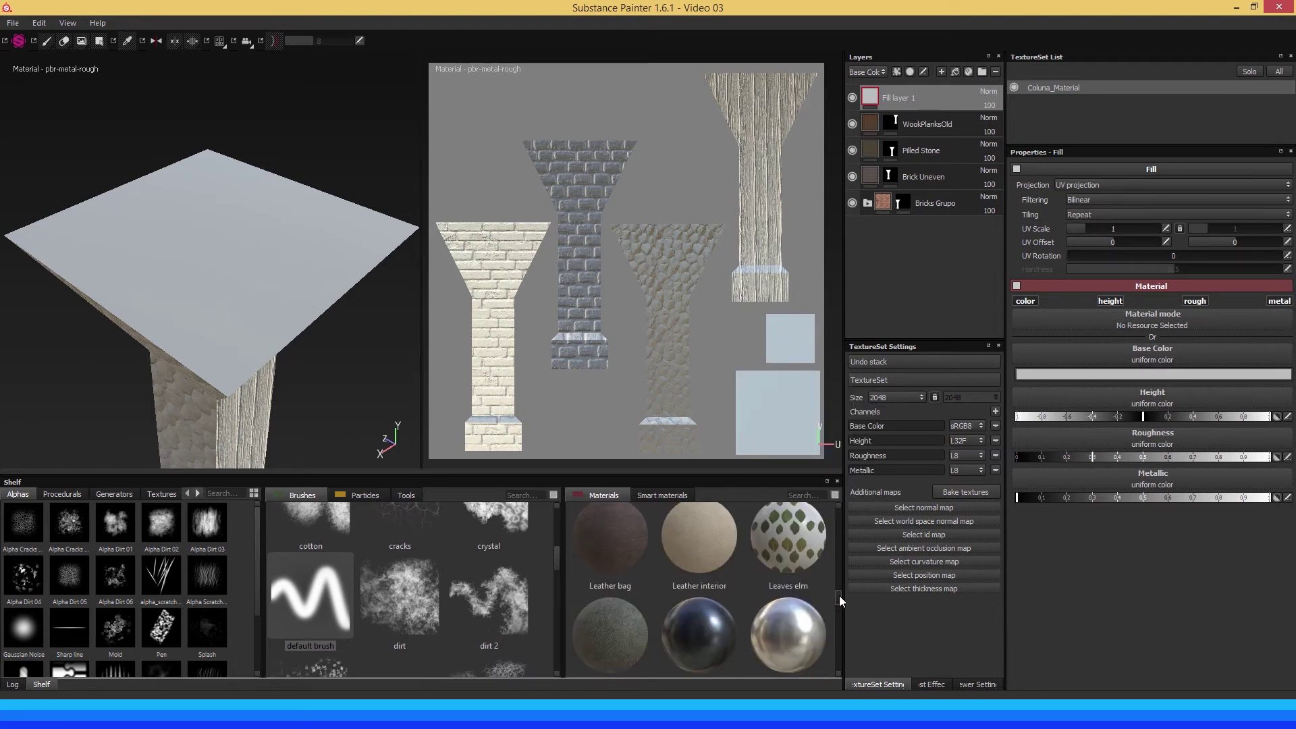
{"action": "left_click_drag", "start_coordinate": [840, 598], "coordinate": [838, 606]}
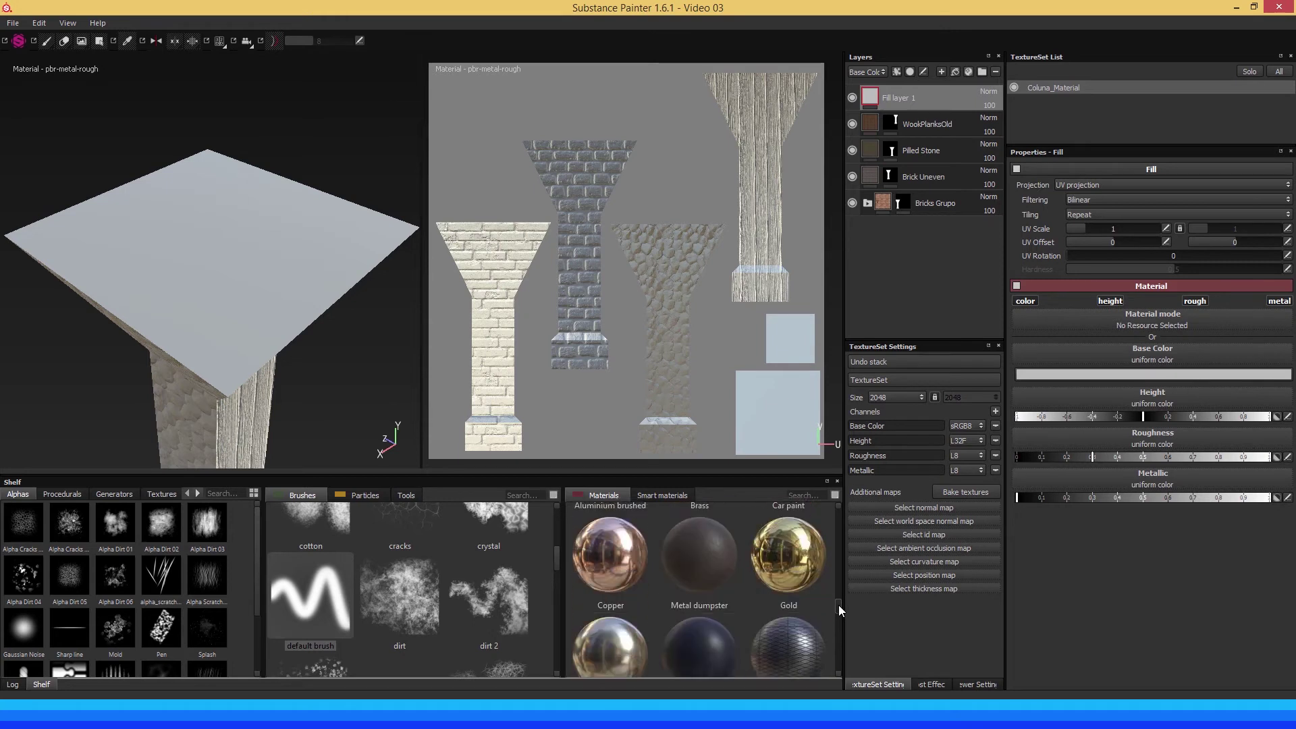
{"action": "scroll", "coordinate": [838, 606], "scroll_direction": "down", "scroll_amount": 1}
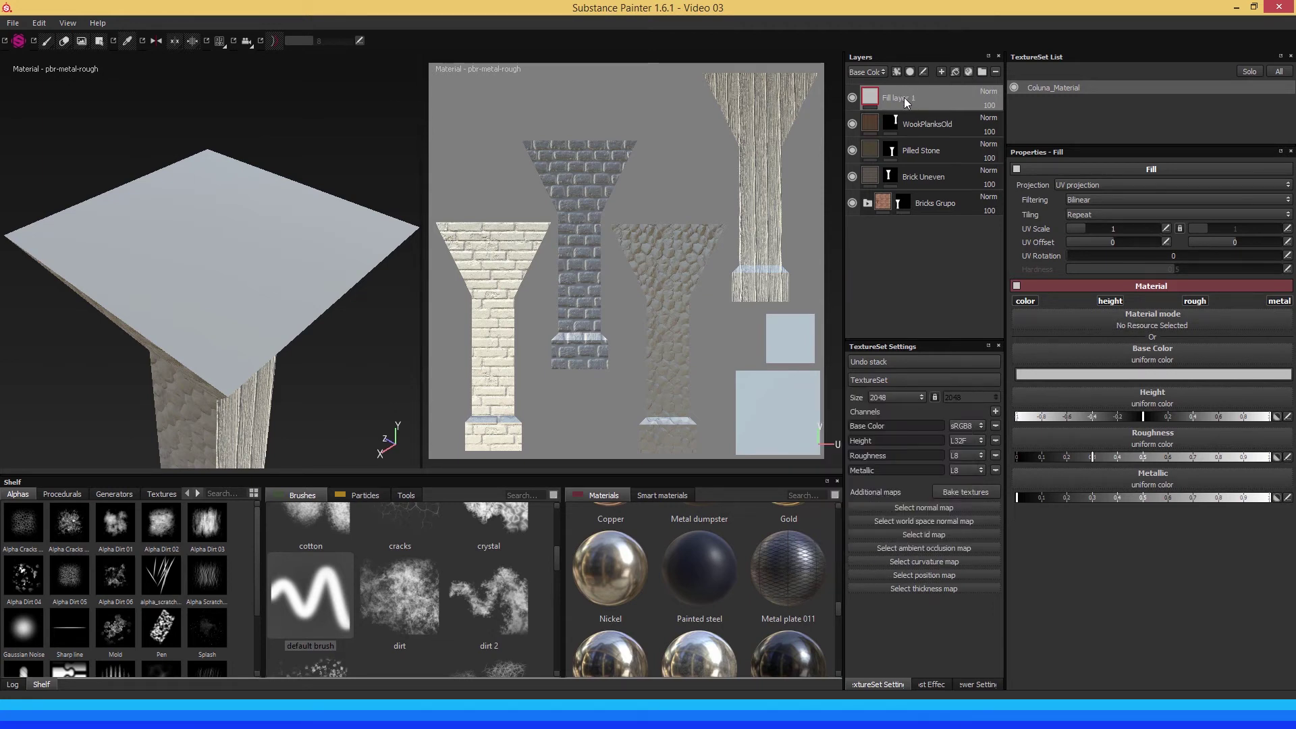
{"action": "left_click", "coordinate": [791, 571]}
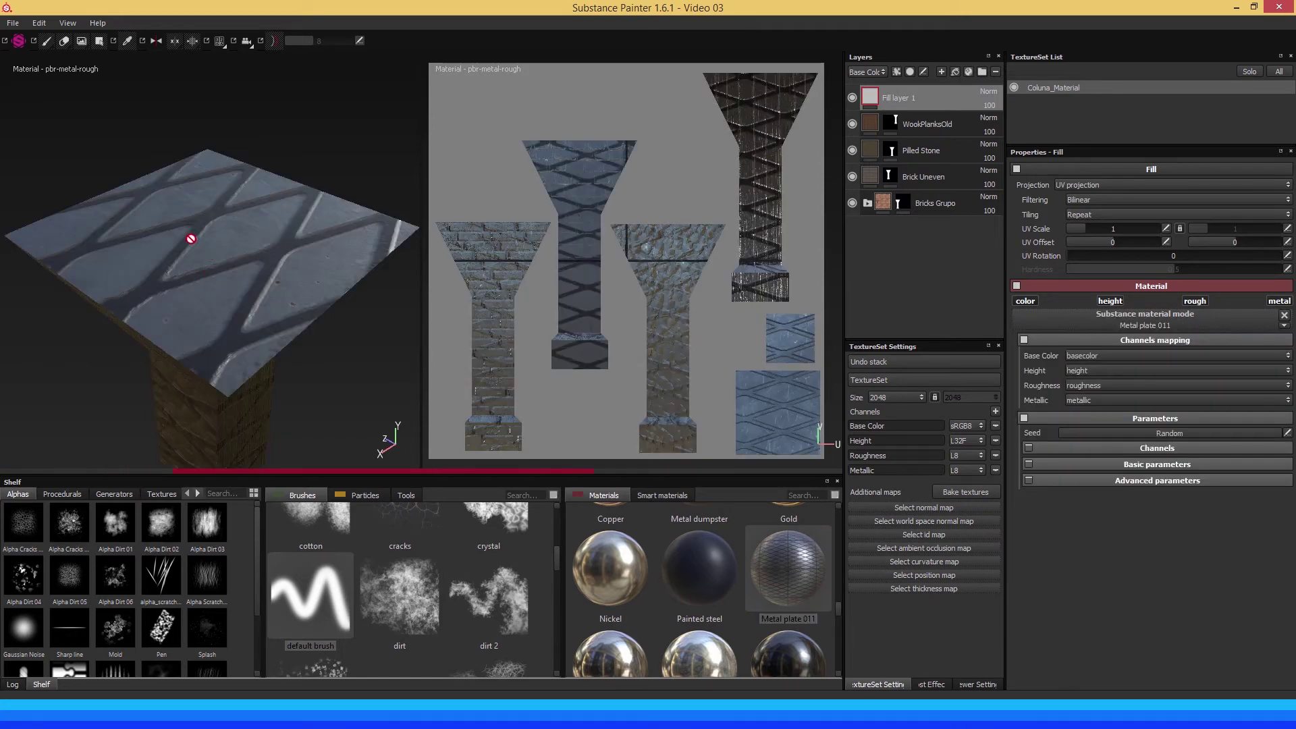
{"action": "mouse_move", "coordinate": [255, 341]}
{"action": "left_mouse_down", "text": "alt"}
{"action": "mouse_move", "coordinate": [222, 284]}
{"action": "mouse_move", "coordinate": [217, 312]}
{"action": "mouse_move", "coordinate": [231, 260]}
{"action": "mouse_move", "coordinate": [209, 243]}
{"action": "left_mouse_up", "text": "alt"}
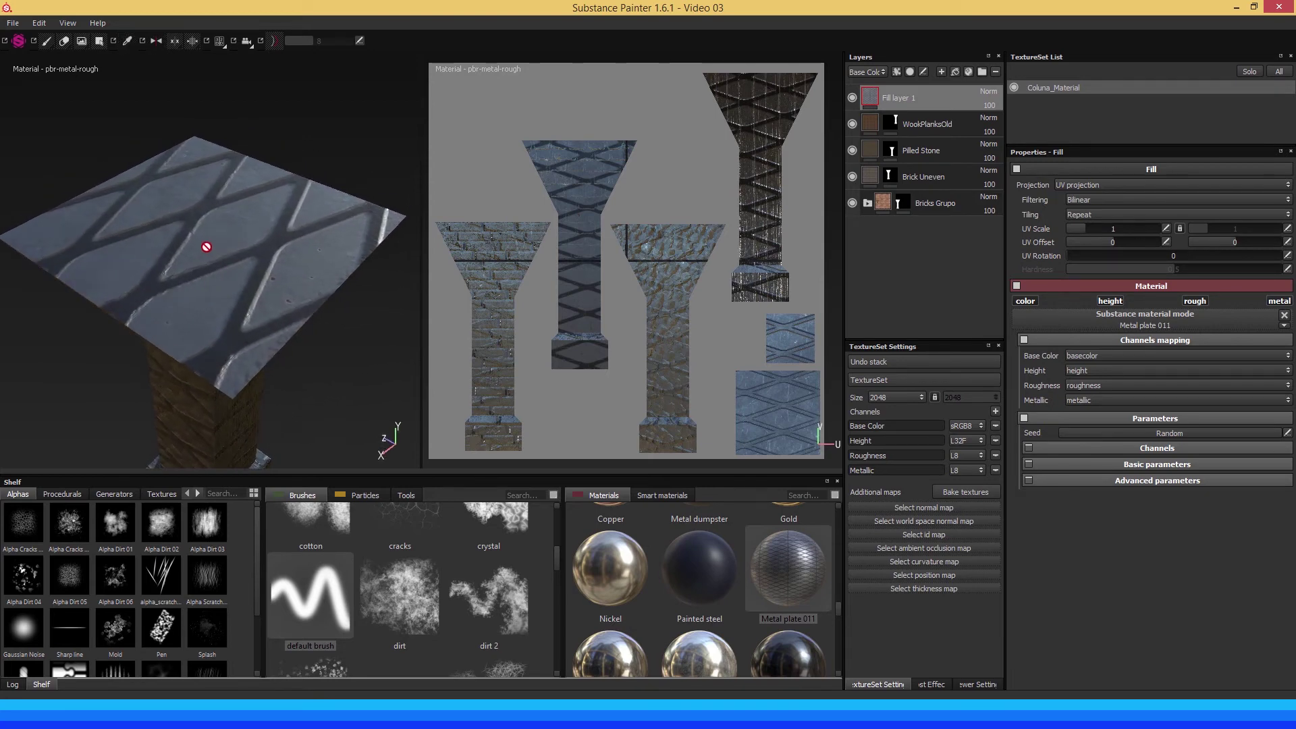
Give the Metal plate 011 fill a black mask and polygon-fill only the column's top UV island.
{"action": "right_click", "coordinate": [911, 96]}
{"action": "left_click", "coordinate": [931, 118]}
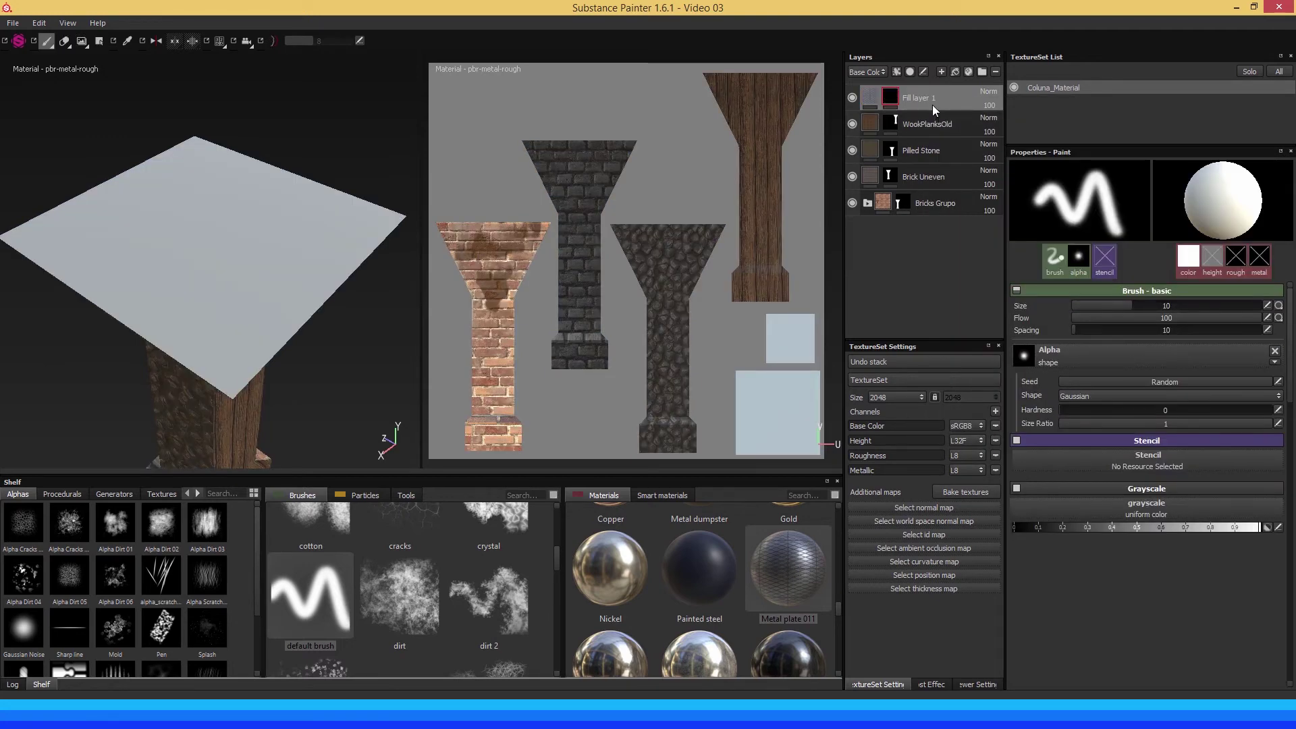
{"action": "key", "text": "4"}
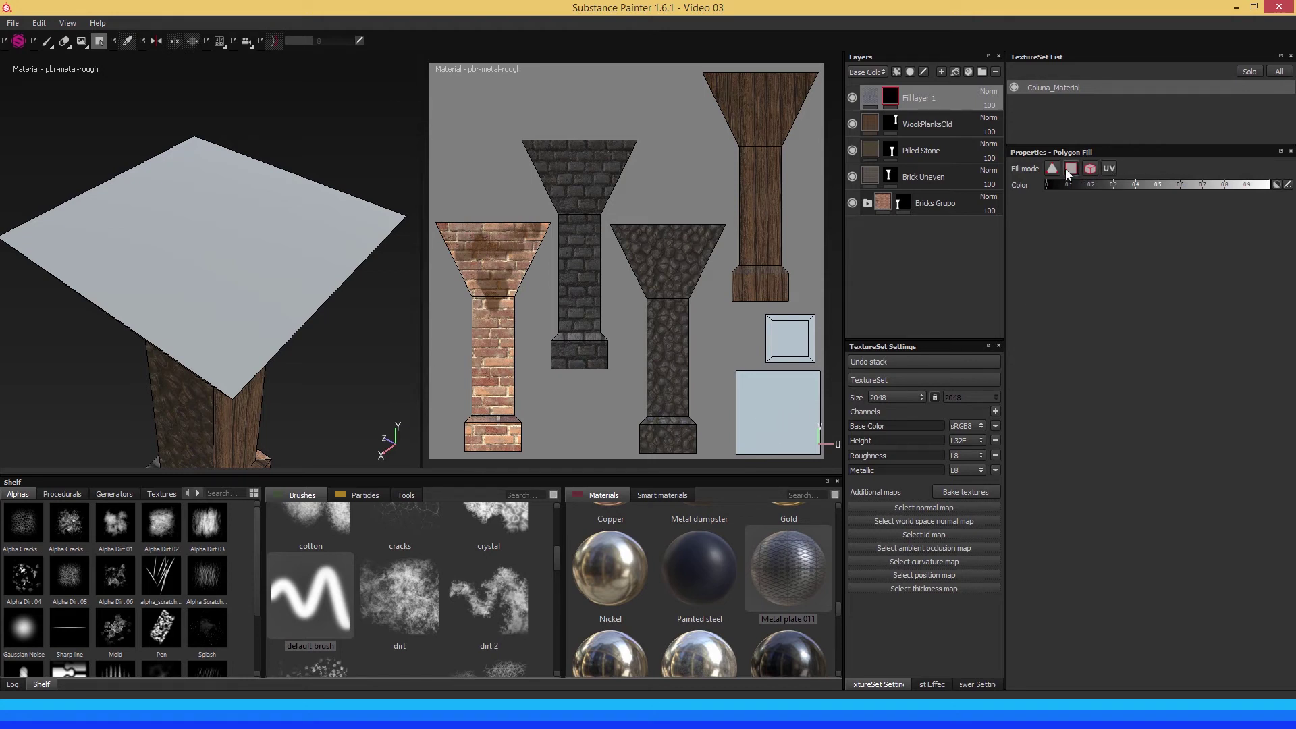
{"action": "left_click", "coordinate": [780, 417]}
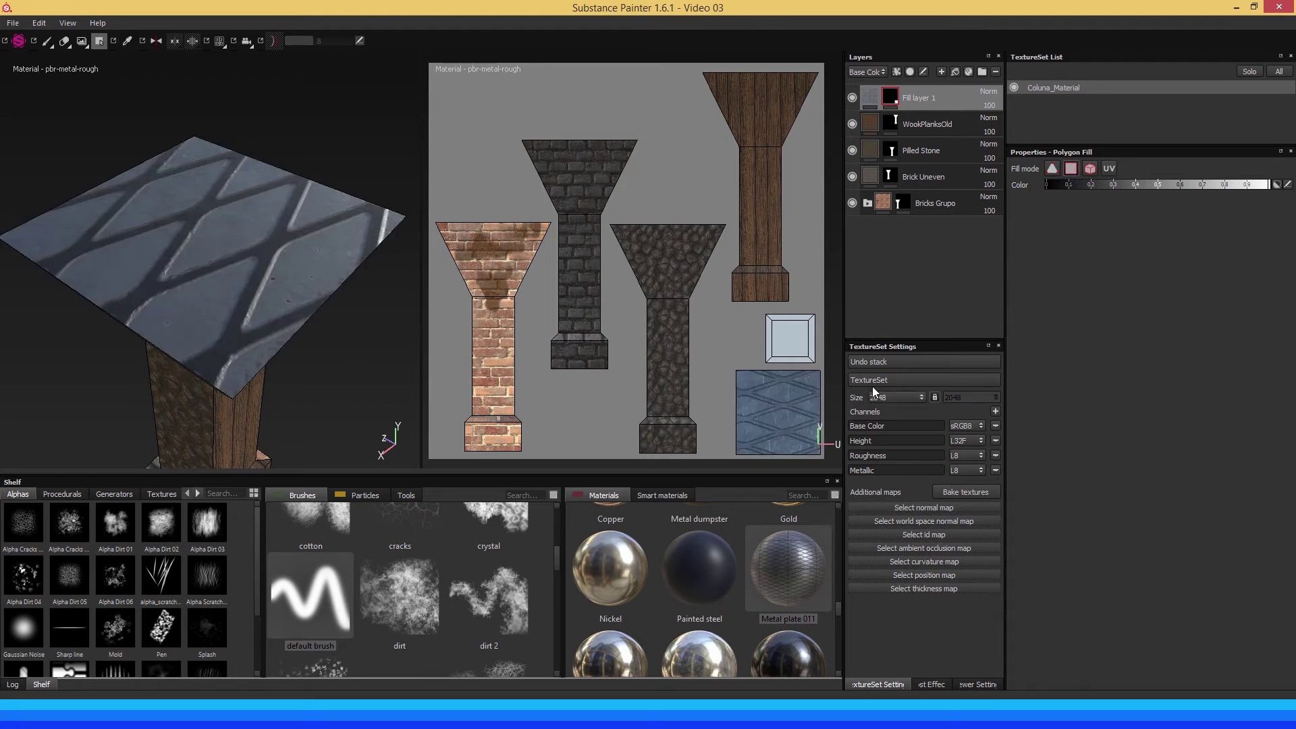
{"action": "key", "text": "1"}
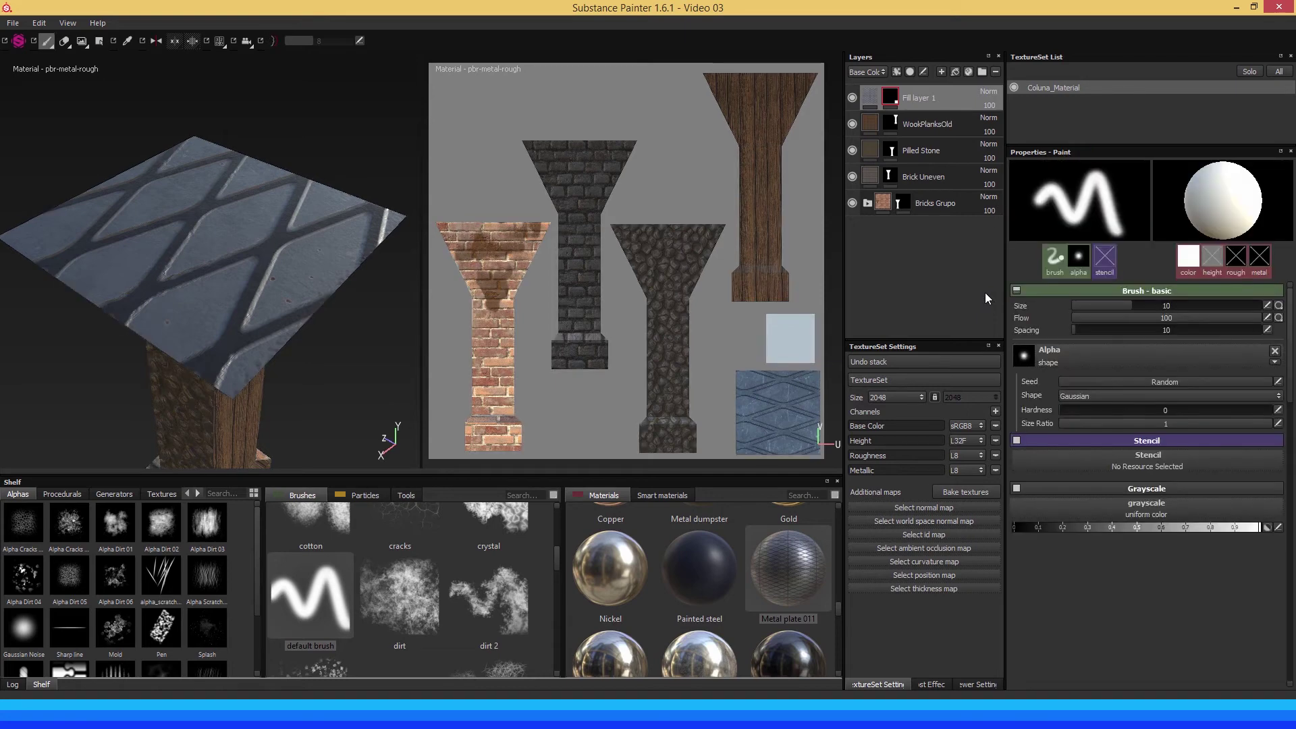
{"action": "left_click", "coordinate": [872, 100]}
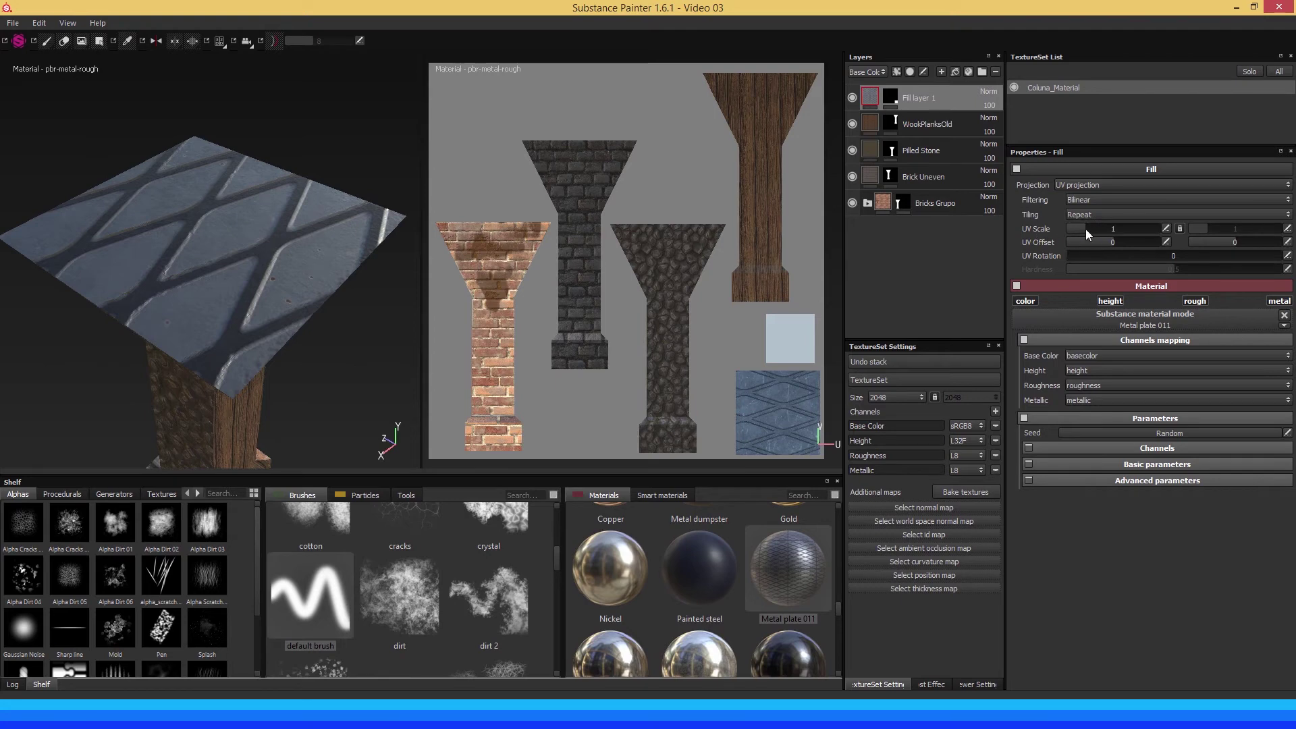
Raise Metal plate 011's UV scale to about 8.11 and inspect the grated top under rotated lighting.
{"action": "left_click_drag", "start_coordinate": [1085, 229], "coordinate": [1104, 233]}
{"action": "mouse_move", "coordinate": [335, 272]}
{"action": "left_mouse_down", "text": "alt"}
{"action": "mouse_move", "coordinate": [277, 333]}
{"action": "mouse_move", "coordinate": [346, 318]}
{"action": "mouse_move", "coordinate": [270, 306]}
{"action": "left_mouse_up", "text": "alt"}
{"action": "mouse_move", "coordinate": [270, 306]}
{"action": "right_mouse_down", "text": "shift"}
{"action": "mouse_move", "coordinate": [222, 304]}
{"action": "mouse_move", "coordinate": [237, 289]}
{"action": "mouse_move", "coordinate": [296, 306]}
{"action": "right_mouse_up", "text": "shift"}
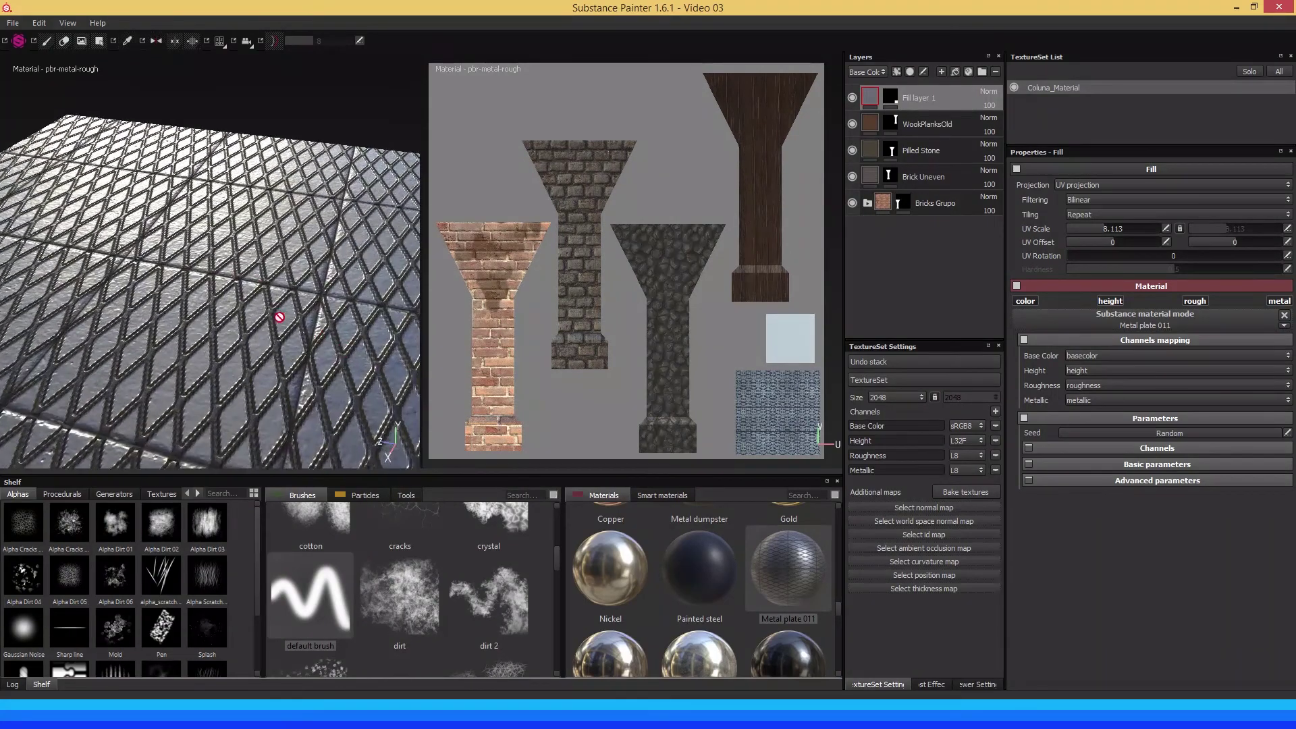
{"action": "left_click_drag", "start_coordinate": [281, 303], "coordinate": [188, 326], "text": "alt"}
{"action": "right_click_drag", "start_coordinate": [188, 326], "coordinate": [195, 367], "text": "alt"}
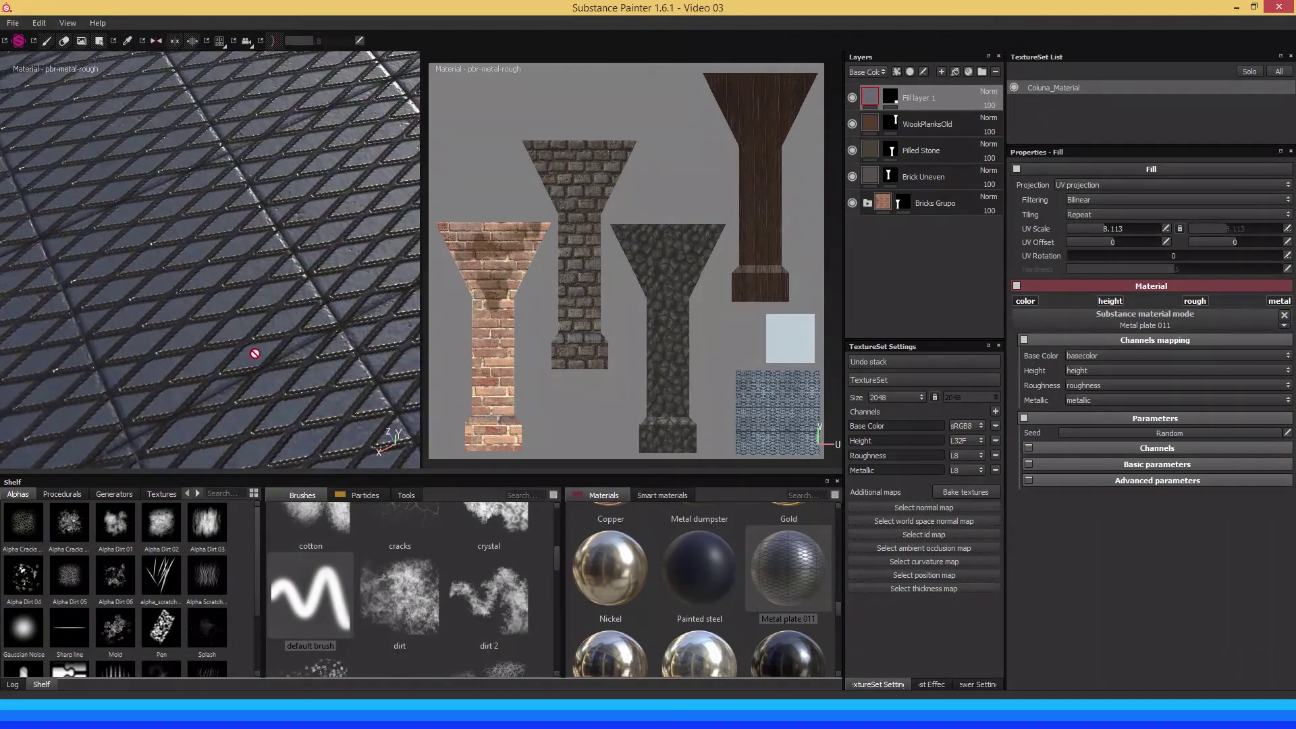
{"action": "left_click_drag", "start_coordinate": [195, 368], "coordinate": [255, 324], "text": "alt"}
{"action": "mouse_move", "coordinate": [255, 324]}
{"action": "right_mouse_down", "text": "alt"}
{"action": "mouse_move", "coordinate": [258, 288]}
{"action": "mouse_move", "coordinate": [174, 260]}
{"action": "mouse_move", "coordinate": [226, 281]}
{"action": "right_mouse_up", "text": "alt"}
{"action": "mouse_move", "coordinate": [226, 281]}
{"action": "left_mouse_down", "text": "alt"}
{"action": "mouse_move", "coordinate": [191, 289]}
{"action": "mouse_move", "coordinate": [202, 329]}
{"action": "mouse_move", "coordinate": [203, 237]}
{"action": "mouse_move", "coordinate": [232, 215]}
{"action": "mouse_move", "coordinate": [254, 300]}
{"action": "mouse_move", "coordinate": [182, 281]}
{"action": "mouse_move", "coordinate": [265, 351]}
{"action": "mouse_move", "coordinate": [231, 379]}
{"action": "mouse_move", "coordinate": [290, 141]}
{"action": "mouse_move", "coordinate": [249, 358]}
{"action": "mouse_move", "coordinate": [261, 275]}
{"action": "mouse_move", "coordinate": [173, 300]}
{"action": "mouse_move", "coordinate": [278, 290]}
{"action": "mouse_move", "coordinate": [197, 301]}
{"action": "left_mouse_up", "text": "alt"}
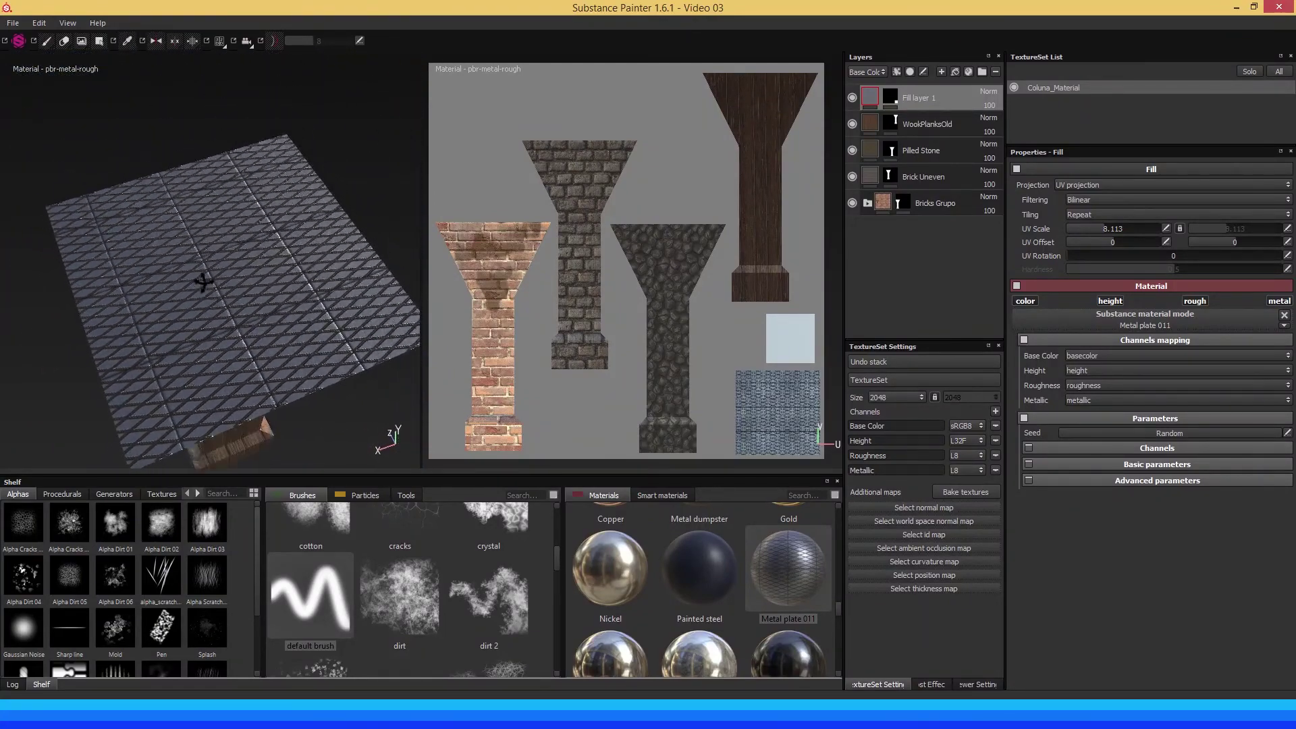
{"action": "mouse_move", "coordinate": [197, 301]}
{"action": "right_mouse_down", "text": "shift"}
{"action": "mouse_move", "coordinate": [253, 315]}
{"action": "mouse_move", "coordinate": [205, 312]}
{"action": "right_mouse_up", "text": "shift"}
{"action": "mouse_move", "coordinate": [206, 313]}
{"action": "left_mouse_down", "text": "alt"}
{"action": "mouse_move", "coordinate": [298, 318]}
{"action": "mouse_move", "coordinate": [232, 338]}
{"action": "mouse_move", "coordinate": [215, 362]}
{"action": "mouse_move", "coordinate": [202, 304]}
{"action": "mouse_move", "coordinate": [246, 318]}
{"action": "left_mouse_up", "text": "alt"}
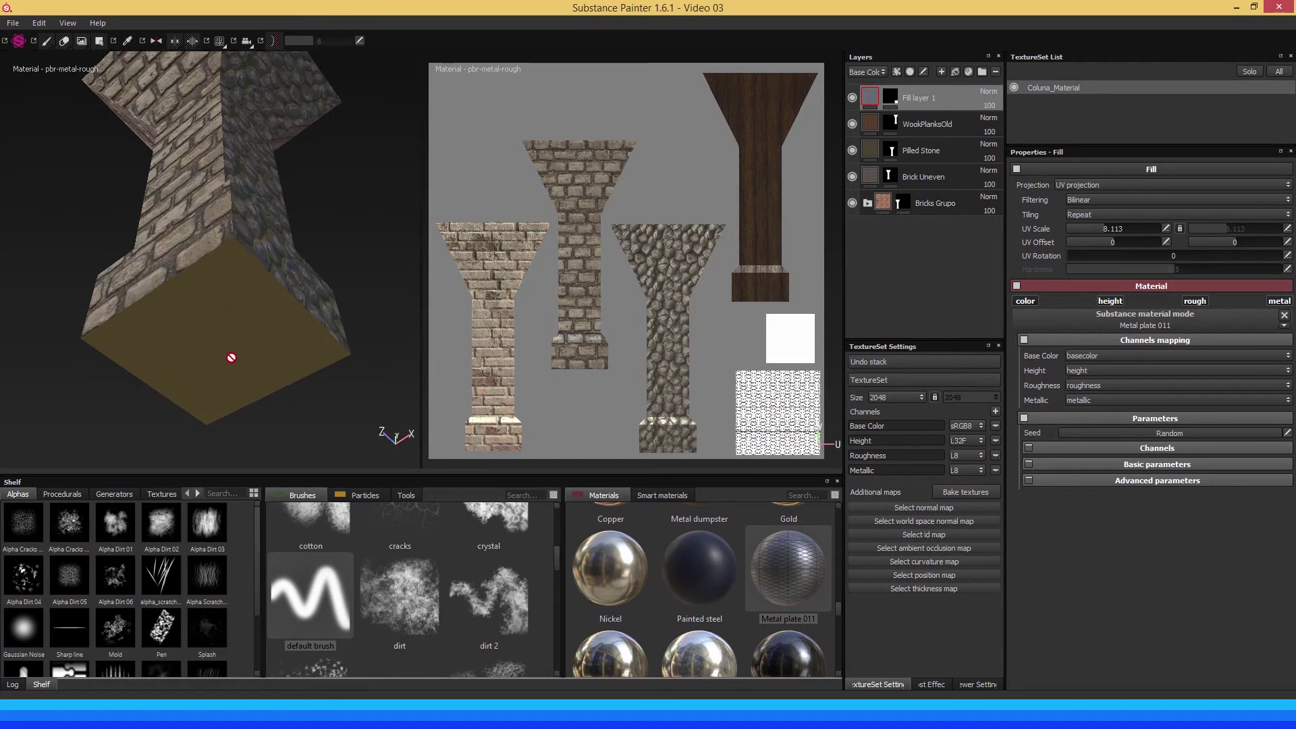
Name the metal fill layer 'MetalPlate' and add a new empty Fill layer 1 above it.
{"action": "double_click", "coordinate": [929, 96]}
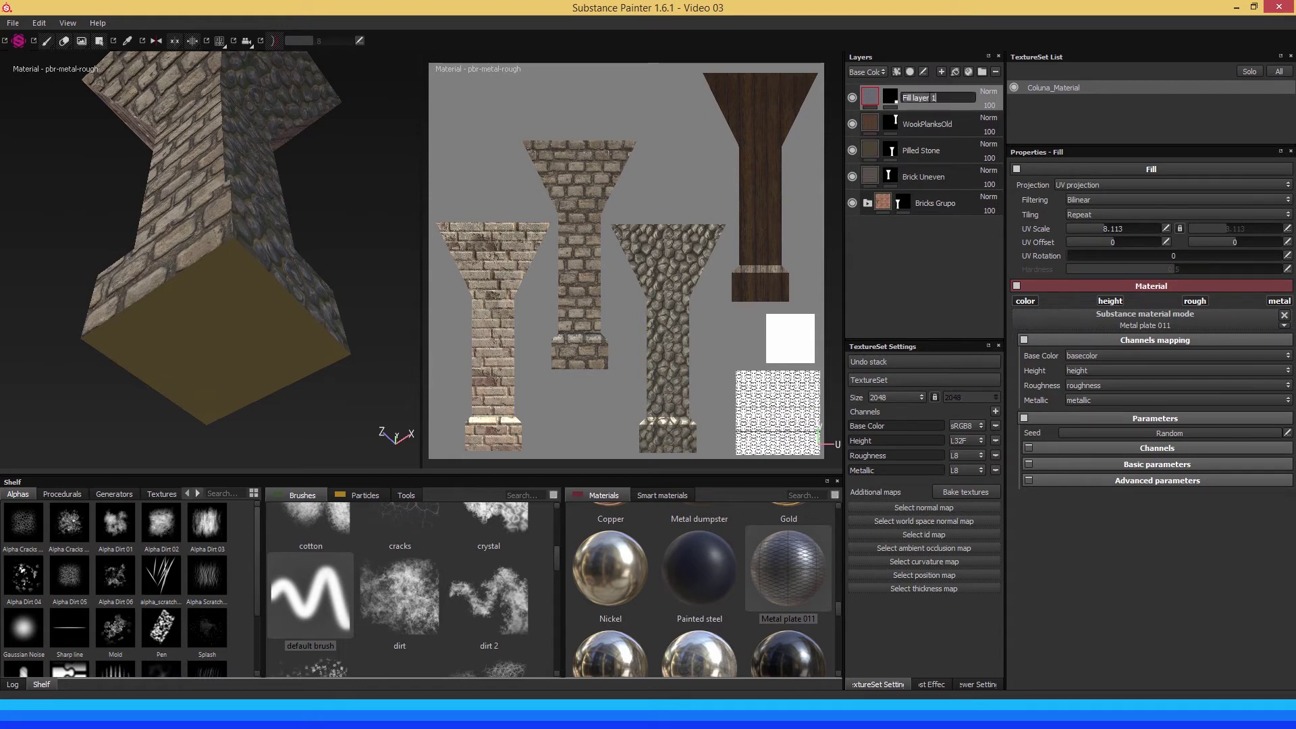
{"action": "type", "text": "MetalPla"}
{"action": "type", "text": "te"}
{"action": "key", "text": "Return"}
{"action": "left_click", "coordinate": [954, 73]}
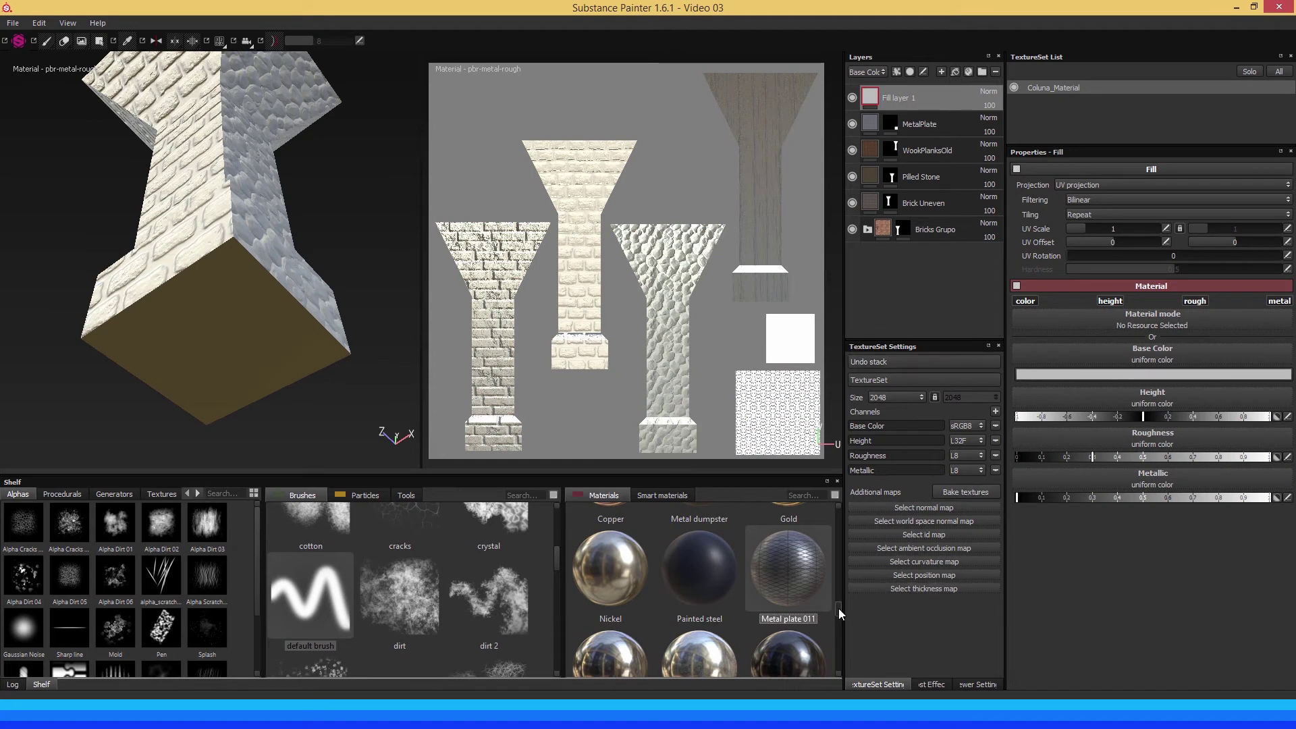
Find Silicone coat in the Materials shelf and assign it to Fill layer 1.
{"action": "scroll", "coordinate": [838, 609], "scroll_direction": "down", "scroll_amount": 2}
{"action": "left_click_drag", "start_coordinate": [840, 613], "coordinate": [835, 619]}
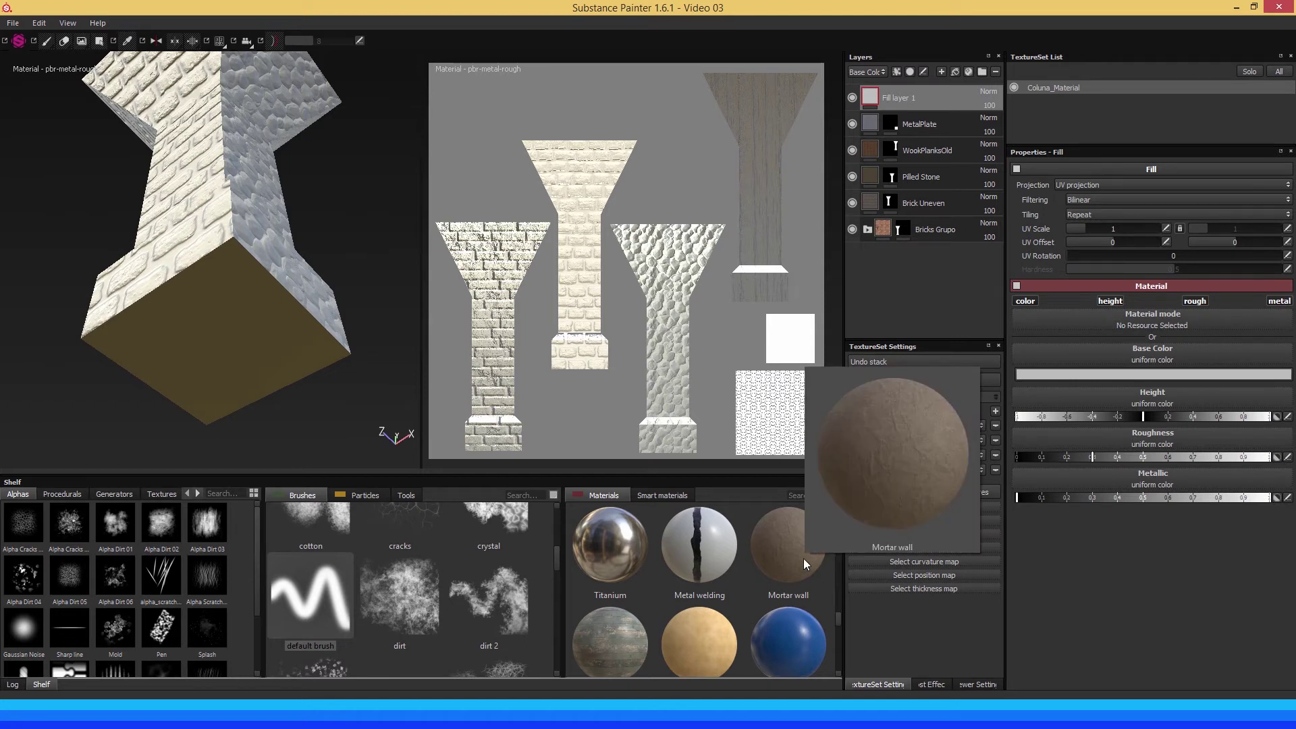
{"action": "mouse_move", "coordinate": [787, 546]}
{"action": "left_click_drag", "start_coordinate": [841, 614], "coordinate": [840, 620]}
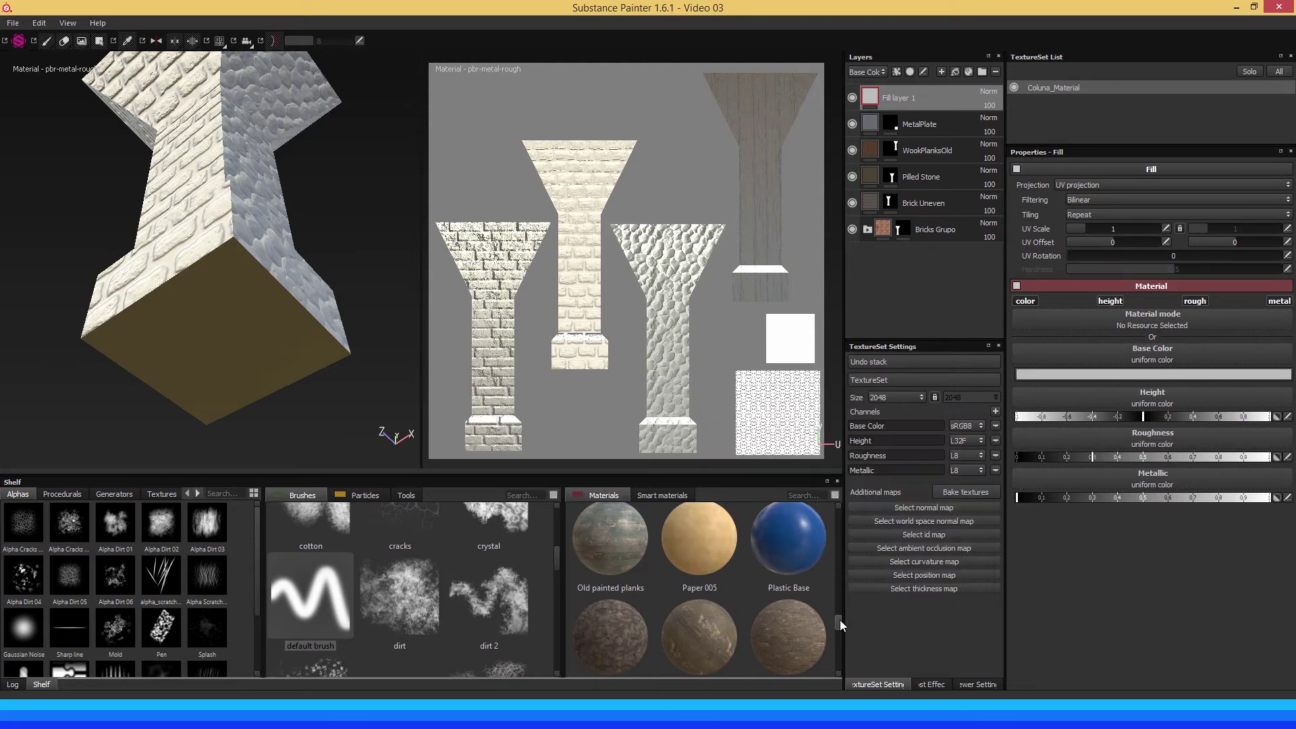
{"action": "left_click_drag", "start_coordinate": [840, 619], "coordinate": [840, 638]}
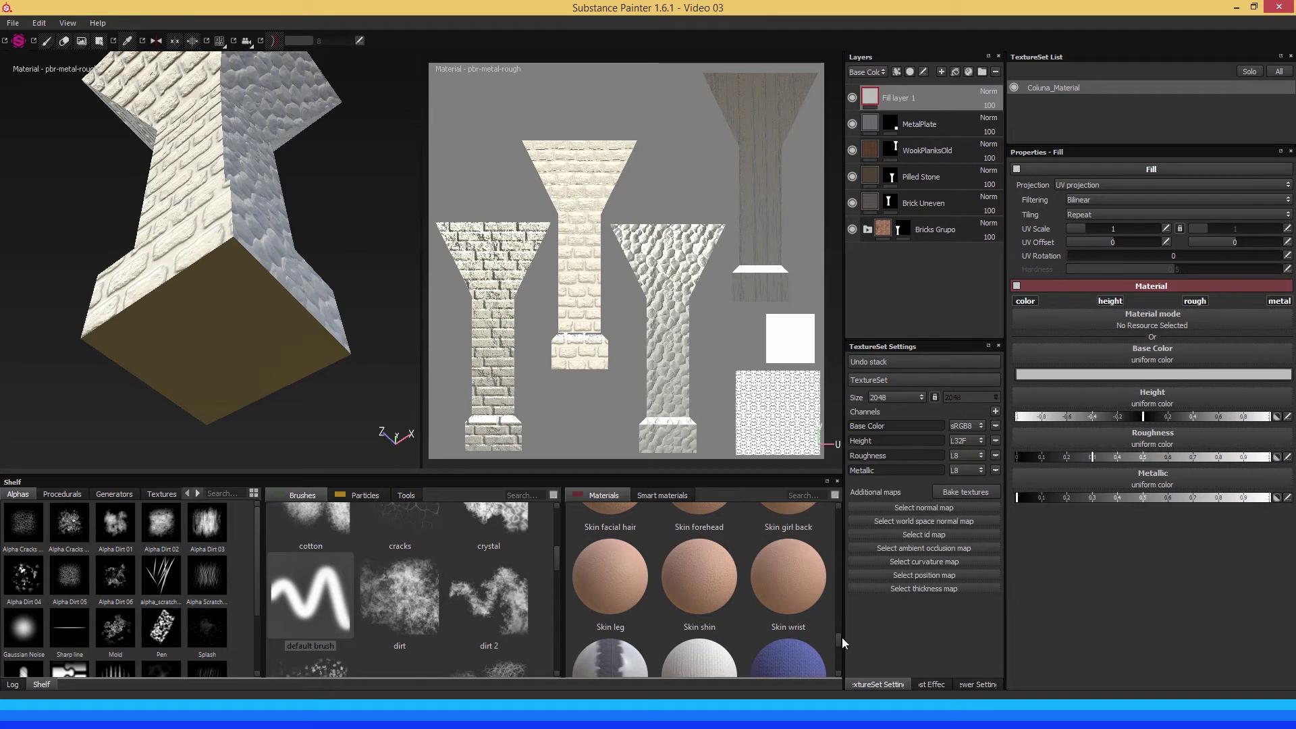
{"action": "left_click_drag", "start_coordinate": [841, 637], "coordinate": [837, 646]}
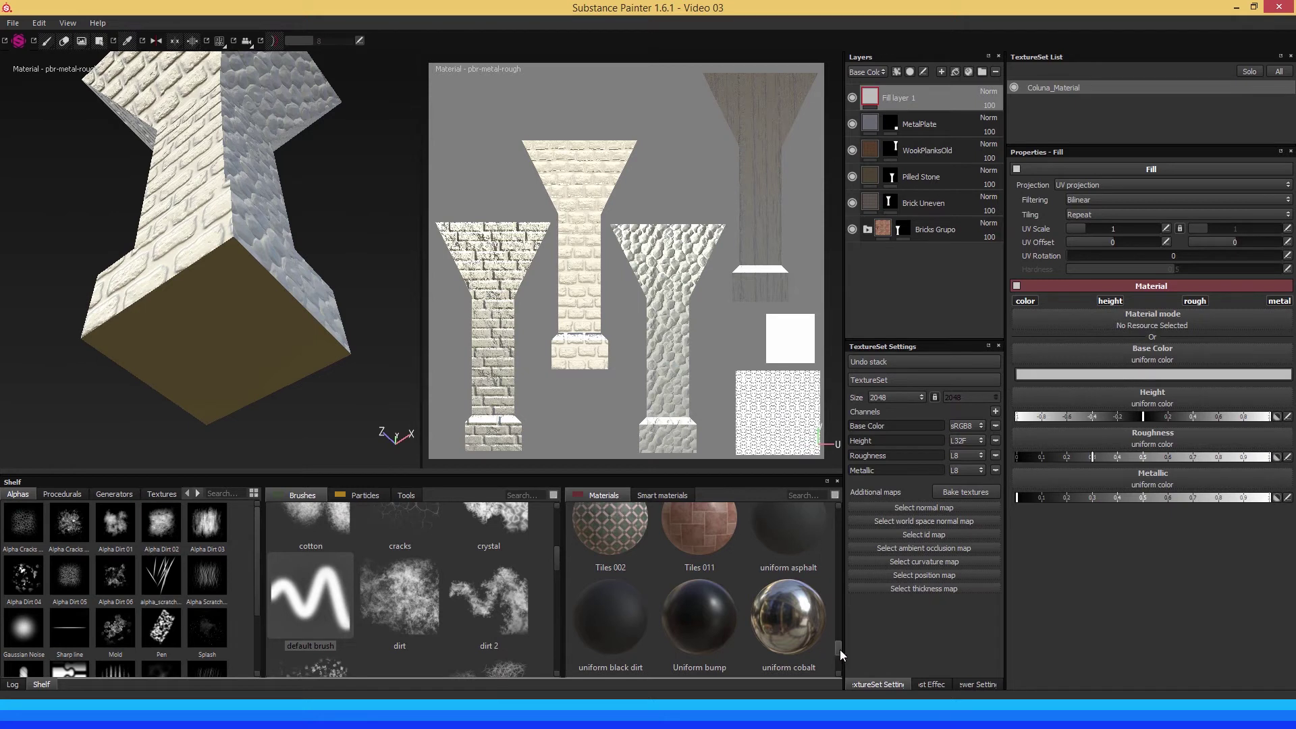
{"action": "mouse_move", "coordinate": [839, 649]}
{"action": "left_mouse_down"}
{"action": "mouse_move", "coordinate": [838, 668]}
{"action": "mouse_move", "coordinate": [828, 632]}
{"action": "left_mouse_up"}
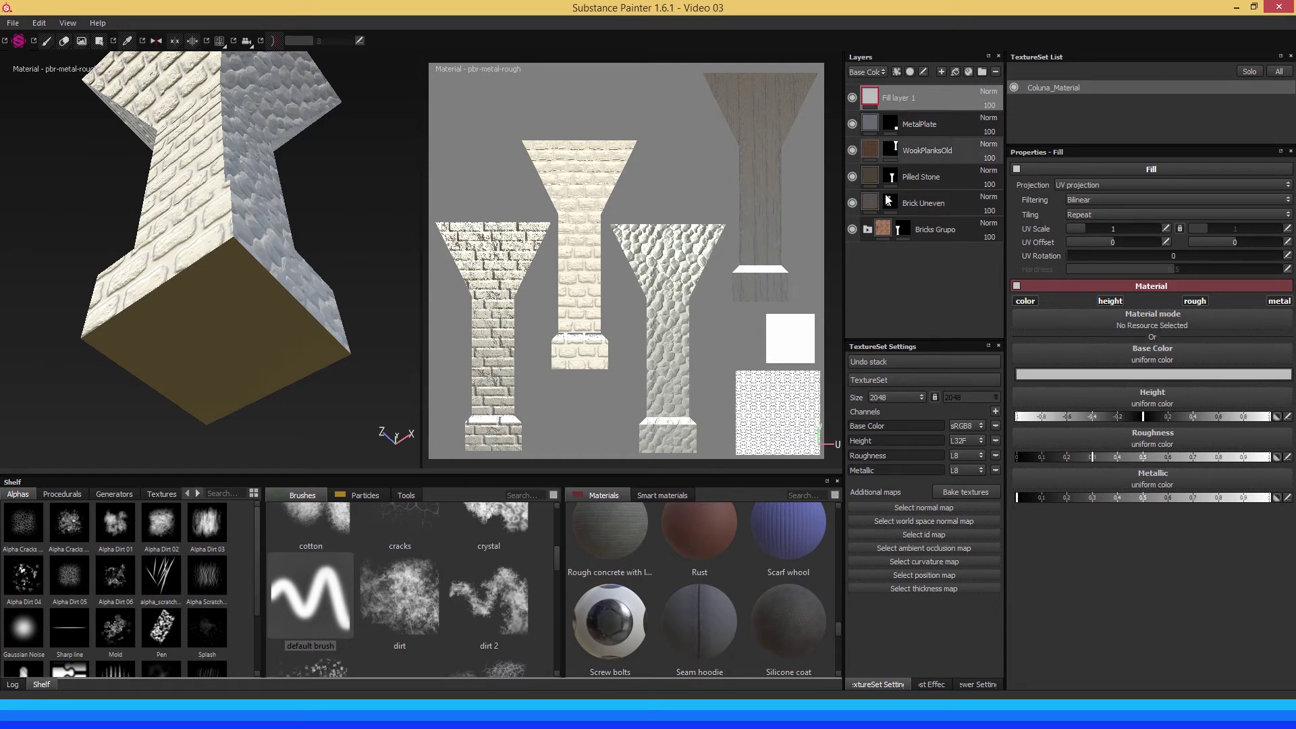
{"action": "left_click", "coordinate": [799, 631]}
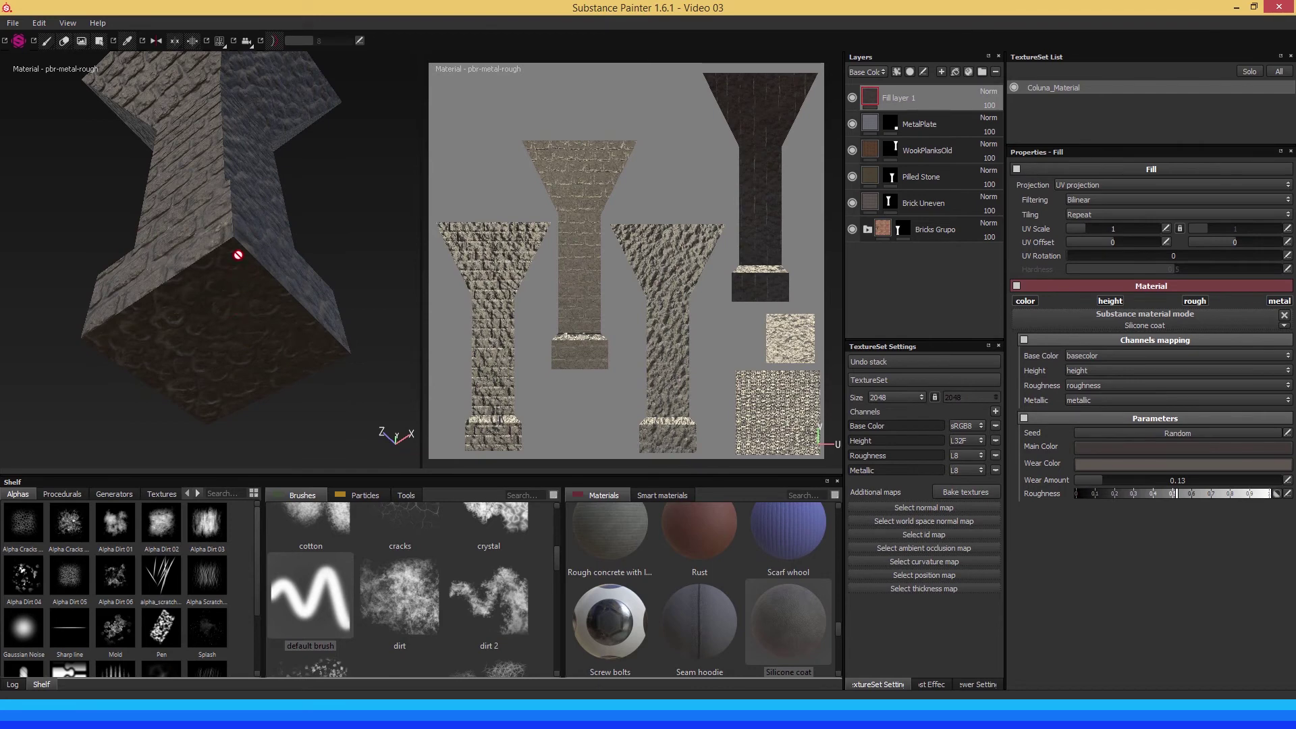
{"action": "mouse_move", "coordinate": [174, 191]}
{"action": "left_mouse_down", "text": "alt"}
{"action": "mouse_move", "coordinate": [224, 232]}
{"action": "mouse_move", "coordinate": [164, 203]}
{"action": "mouse_move", "coordinate": [176, 197]}
{"action": "mouse_move", "coordinate": [177, 209]}
{"action": "left_mouse_up", "text": "alt"}
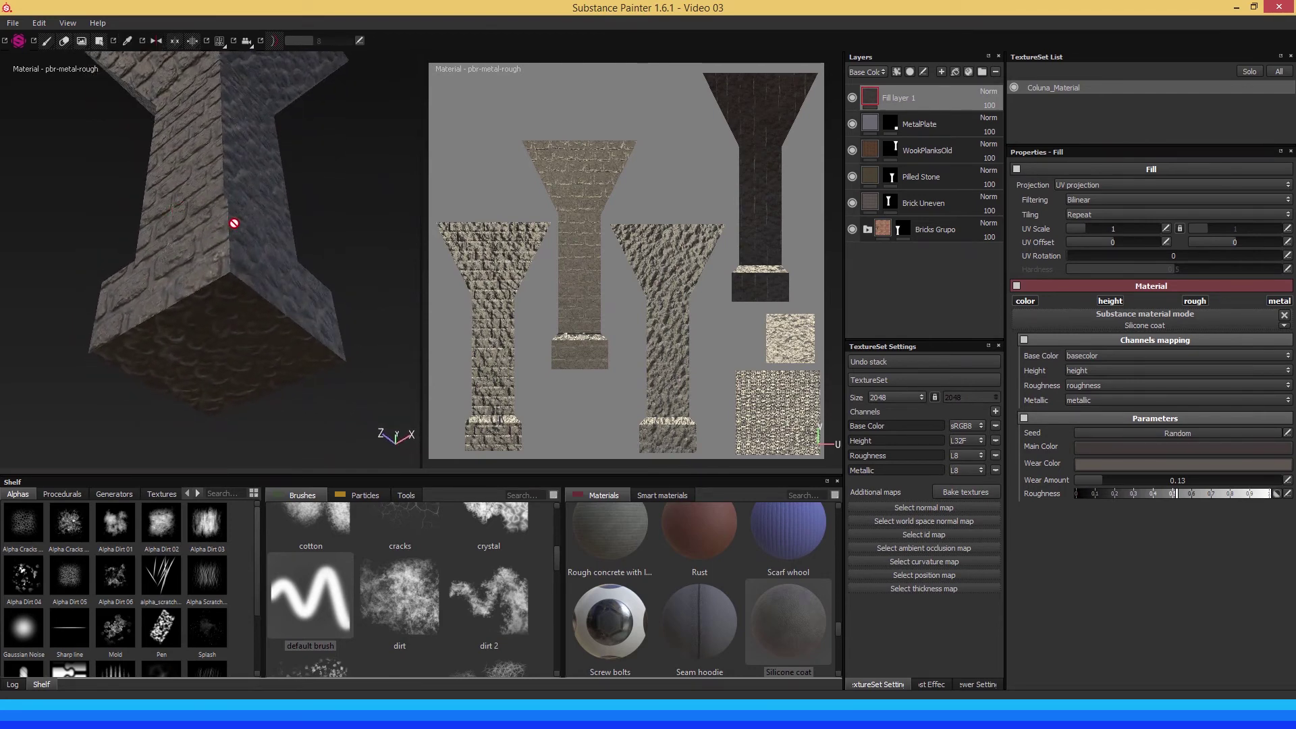
Add a black mask to Fill layer 1 and zoom the 2D view onto the square base island.
{"action": "right_click", "coordinate": [915, 95]}
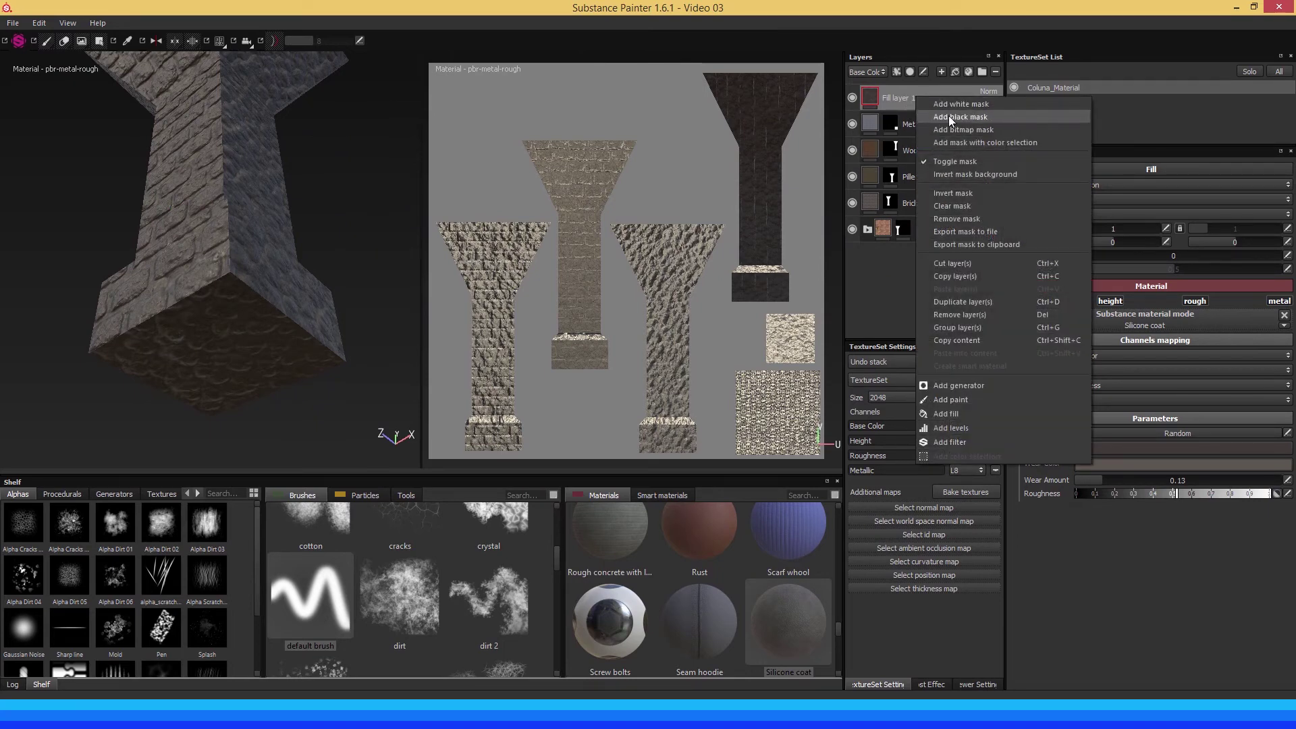
{"action": "left_click", "coordinate": [949, 116]}
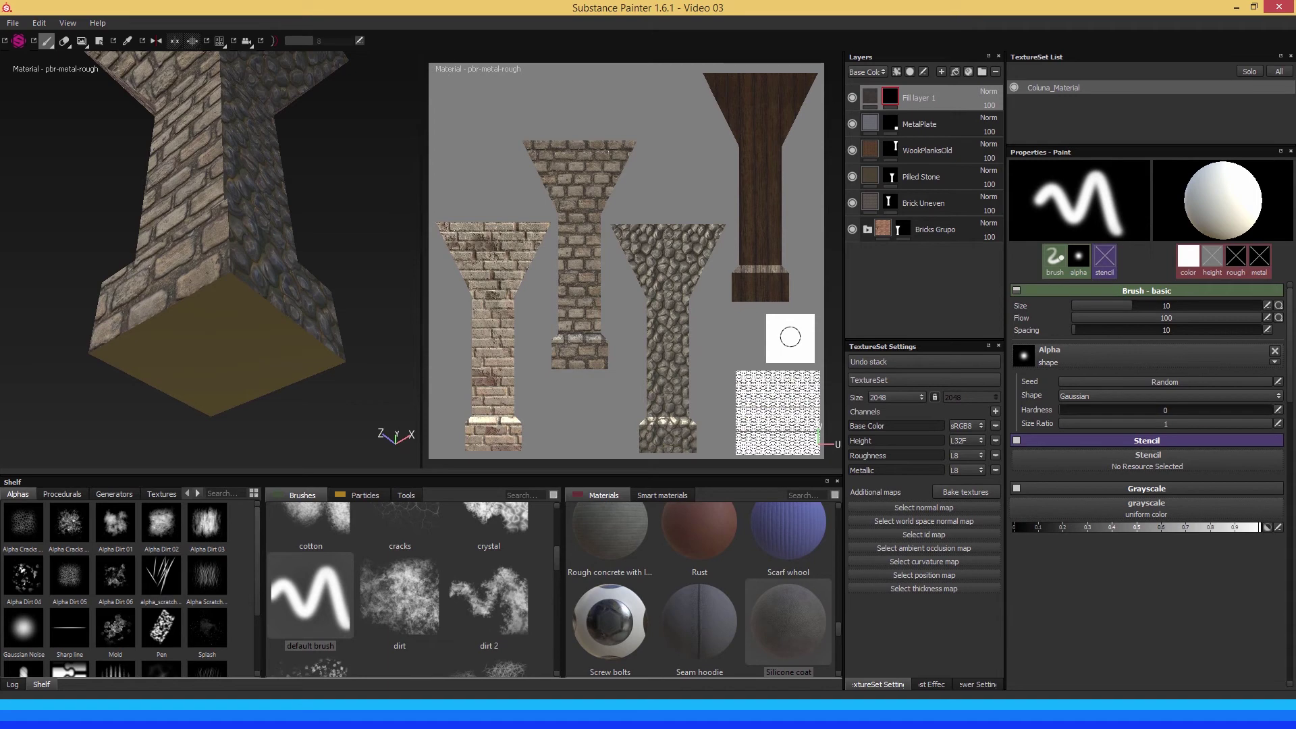
{"action": "key", "text": "4"}
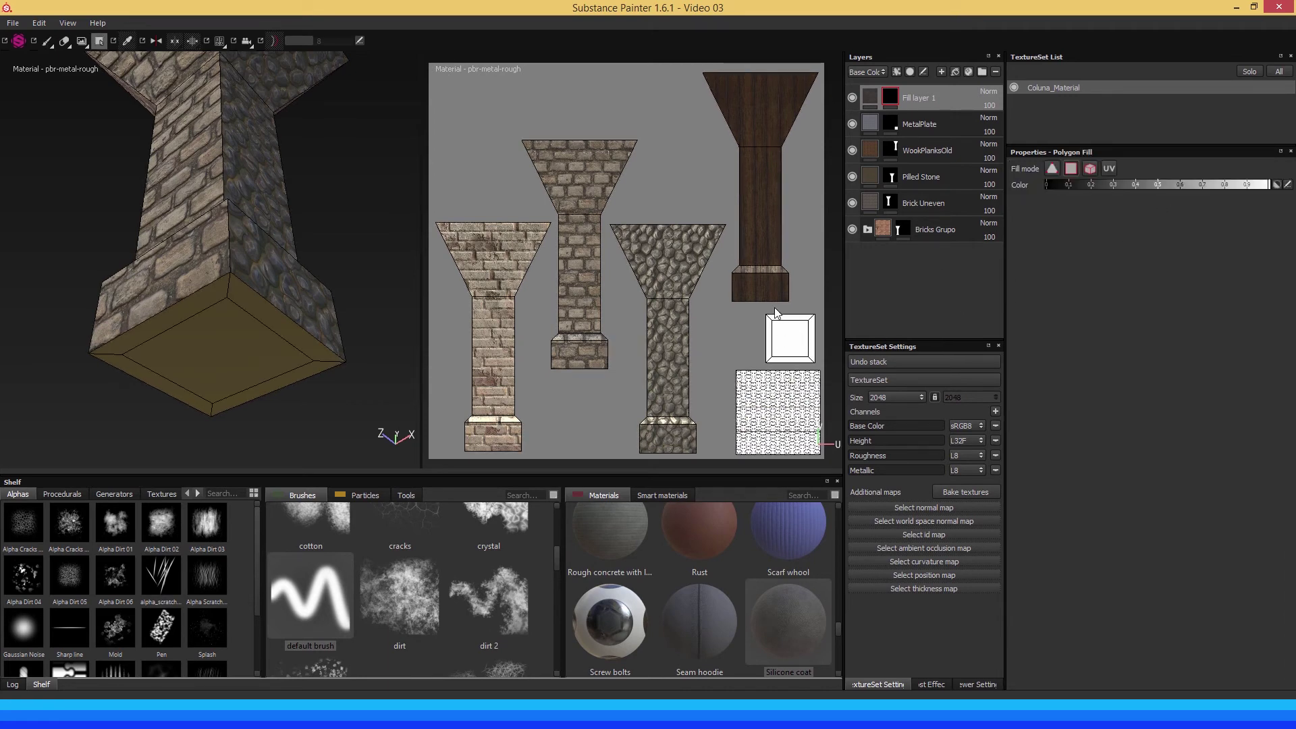
{"action": "scroll", "coordinate": [714, 281], "scroll_direction": "up", "scroll_amount": 2}
{"action": "middle_click_drag", "start_coordinate": [746, 277], "coordinate": [618, 173]}
{"action": "scroll", "coordinate": [651, 203], "scroll_direction": "up", "scroll_amount": 2}
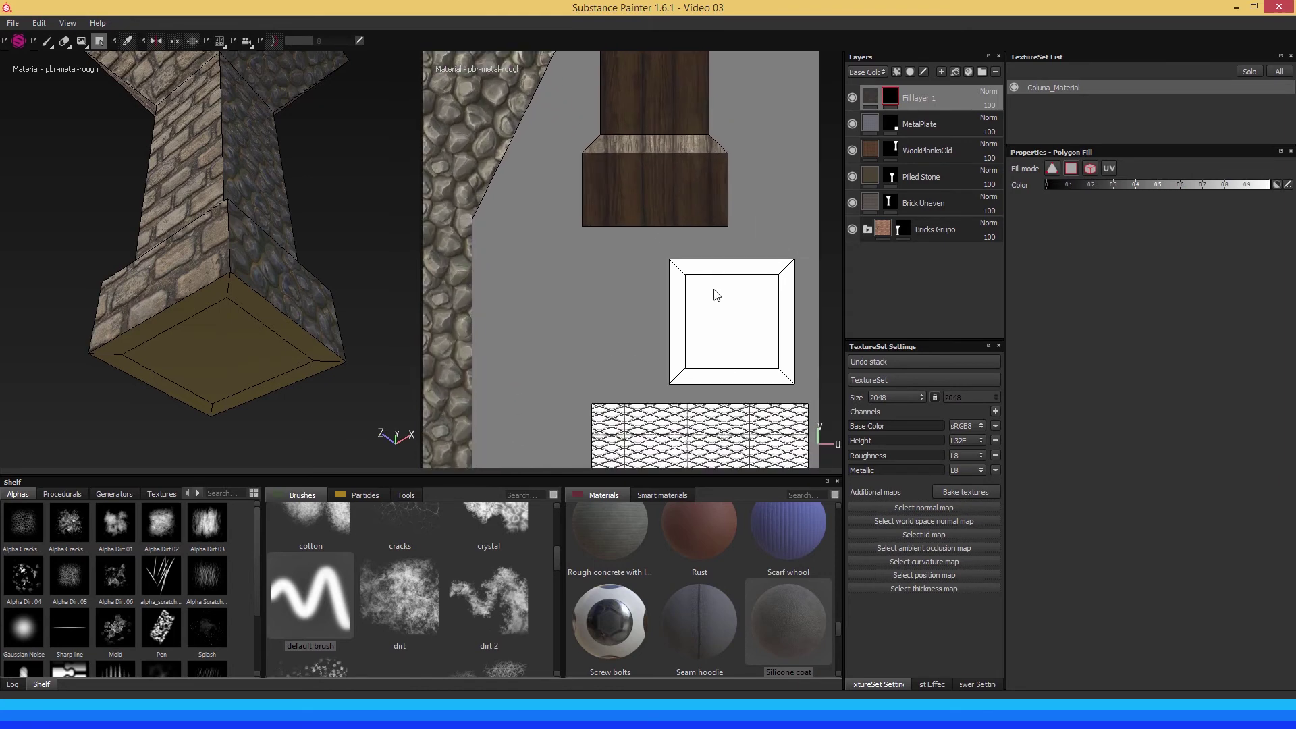
{"action": "middle_click_drag", "start_coordinate": [739, 336], "coordinate": [642, 288]}
{"action": "scroll", "coordinate": [642, 288], "scroll_direction": "up", "scroll_amount": 1}
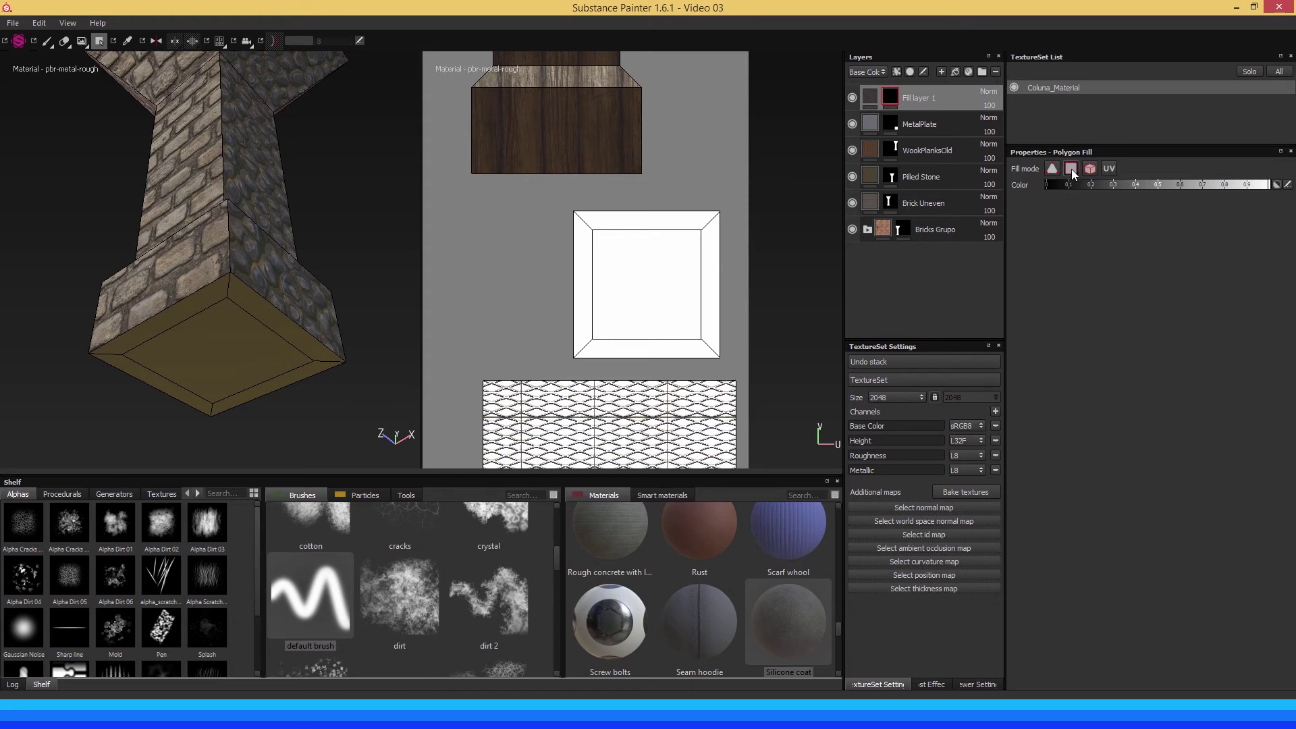
Fill every face of the square base island in the mask, redoing it with one drag selection.
{"action": "left_click", "coordinate": [643, 286]}
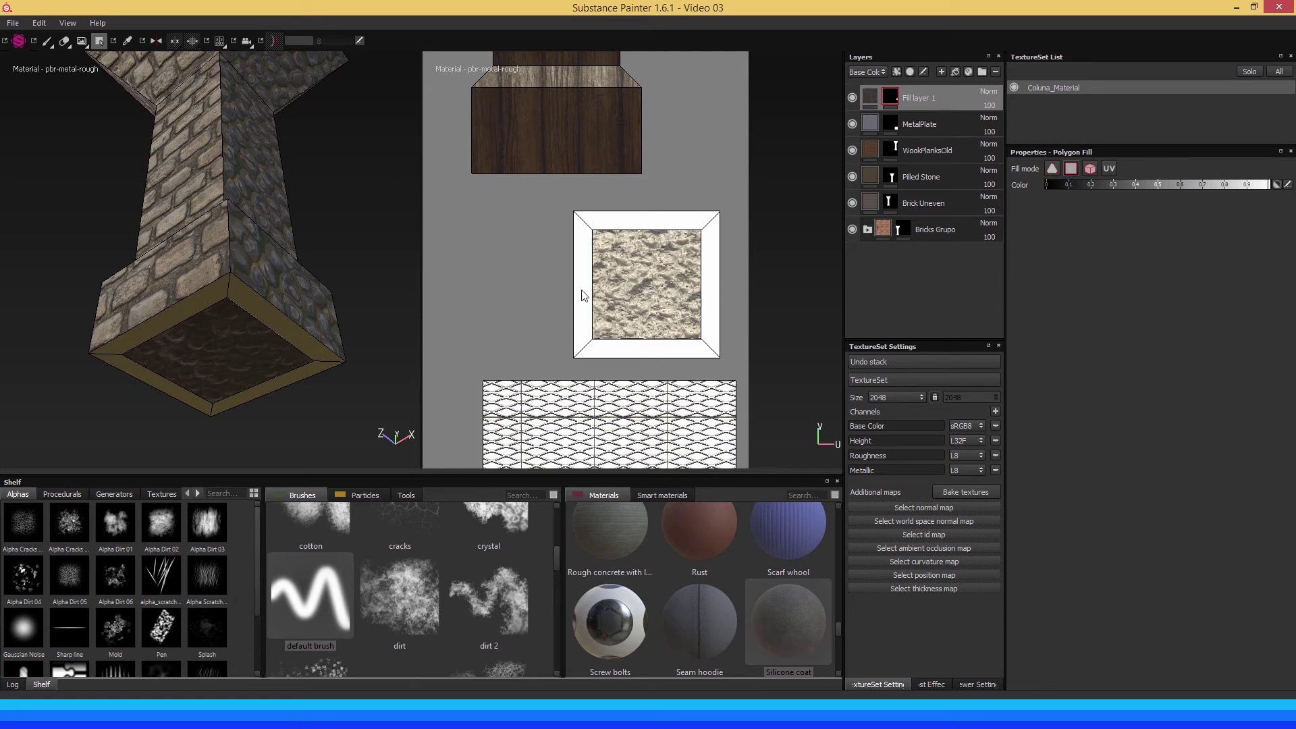
{"action": "left_click", "coordinate": [577, 295]}
{"action": "left_click", "coordinate": [619, 226]}
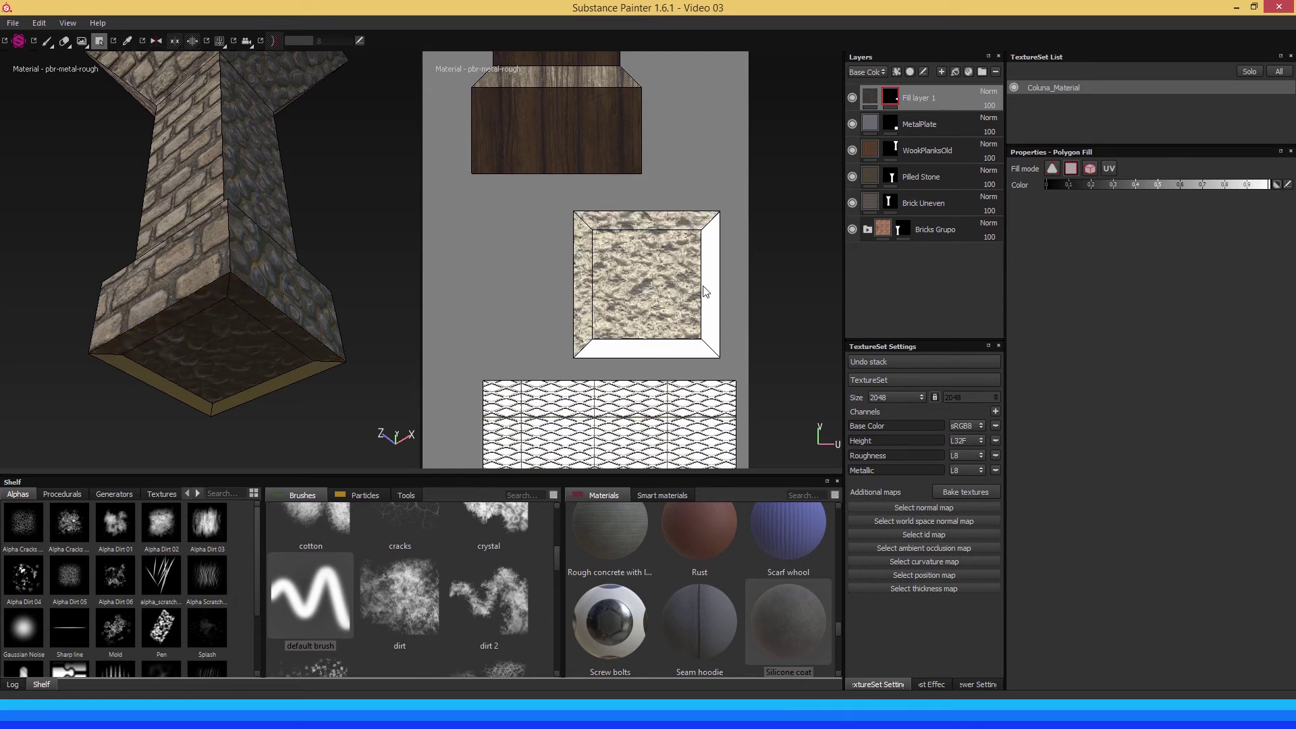
{"action": "left_click", "coordinate": [710, 284]}
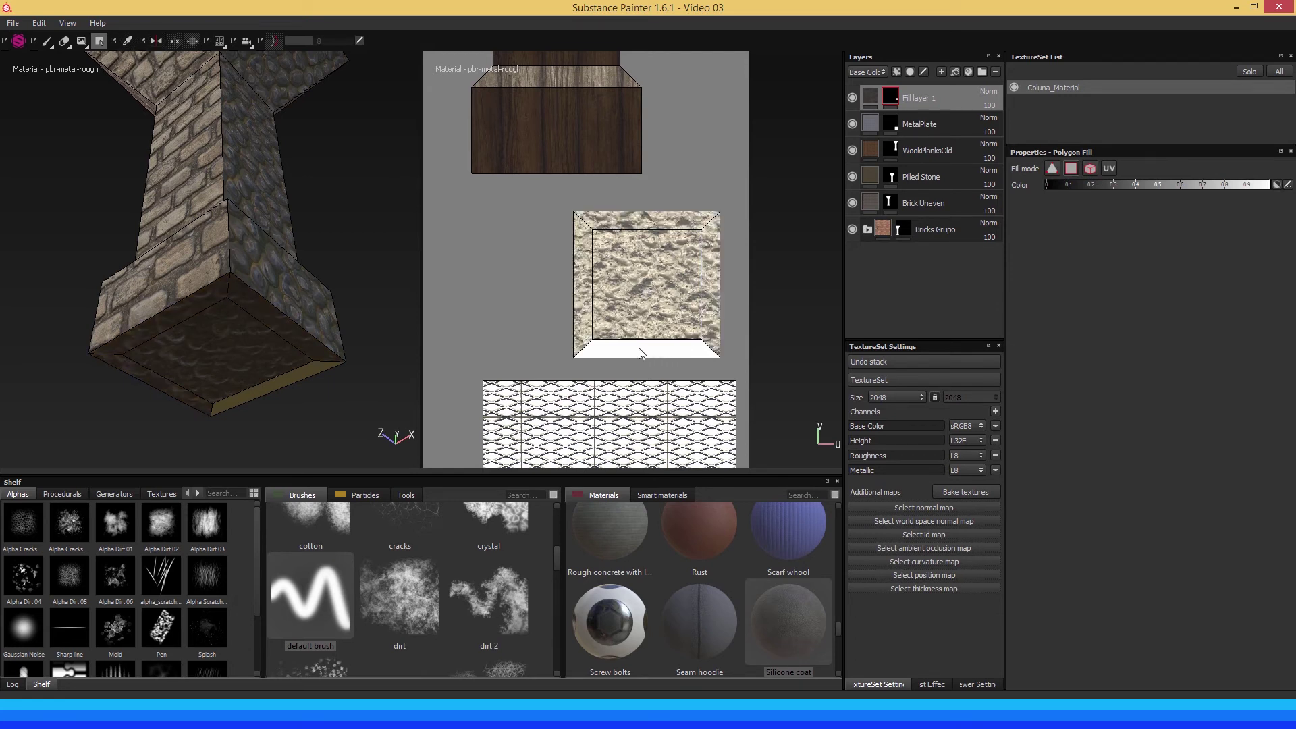
{"action": "key", "text": "ctrl+z"}
{"action": "key", "text": "ctrl+z"}
{"action": "key", "text": "ctrl+z"}
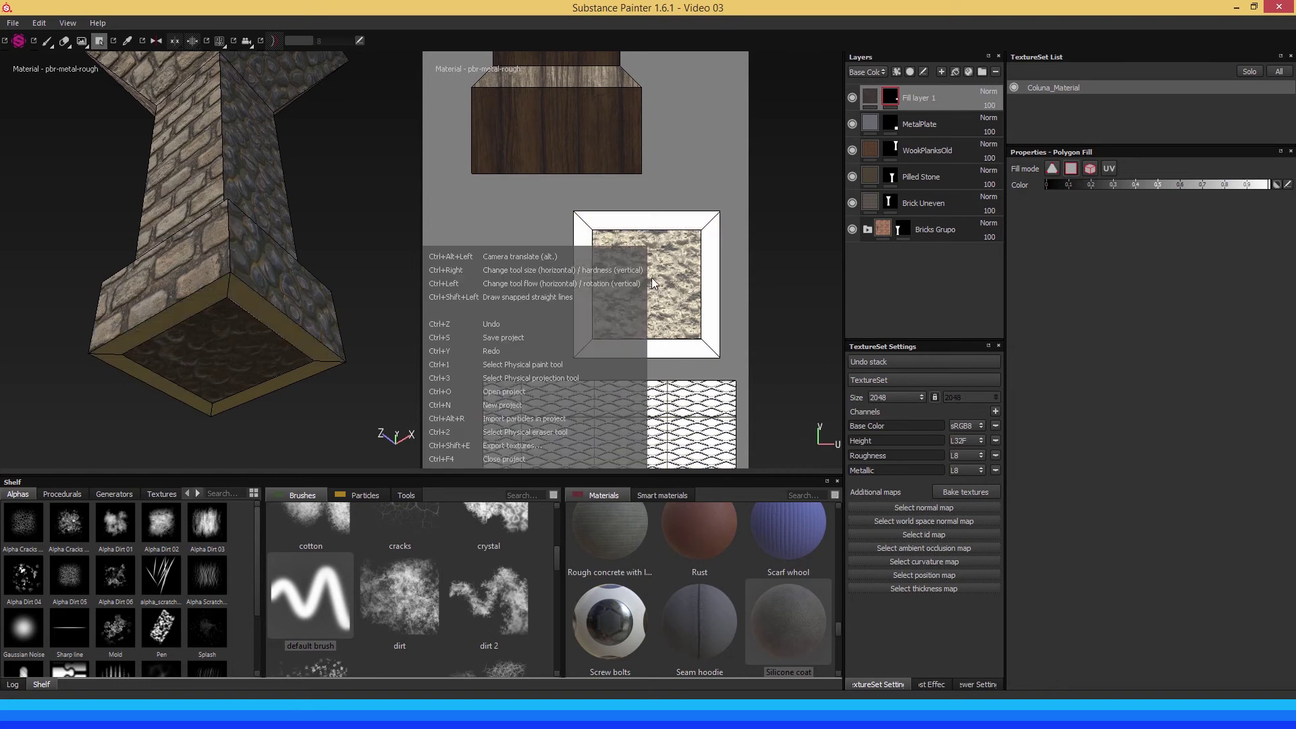
{"action": "mouse_move", "coordinate": [590, 228]}
{"action": "left_mouse_down"}
{"action": "mouse_move", "coordinate": [709, 349]}
{"action": "mouse_move", "coordinate": [724, 389]}
{"action": "left_mouse_up"}
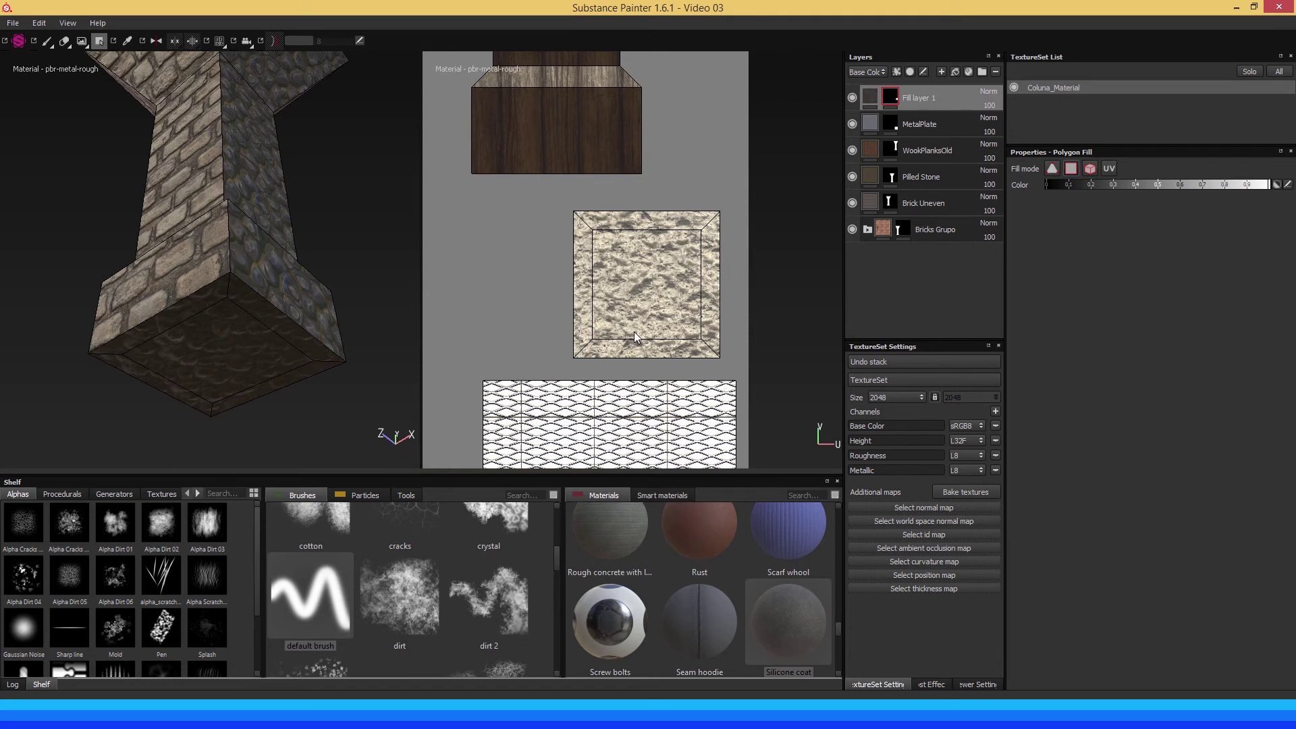
Raise the Silicone coat UV scale to about 35.5 and view the base from below.
{"action": "key", "text": "1"}
{"action": "left_click", "coordinate": [871, 97]}
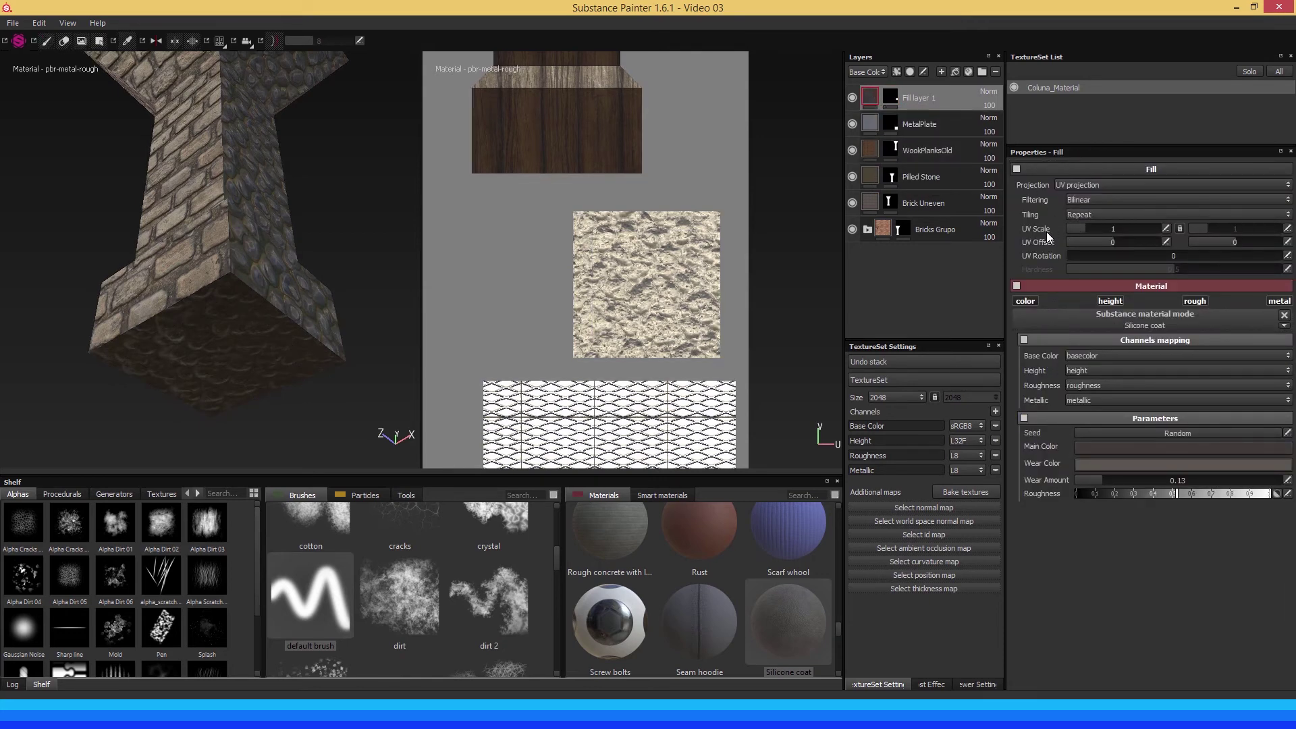
{"action": "mouse_move", "coordinate": [1089, 228]}
{"action": "left_mouse_down"}
{"action": "mouse_move", "coordinate": [1138, 233]}
{"action": "mouse_move", "coordinate": [1127, 231]}
{"action": "left_mouse_up"}
{"action": "mouse_move", "coordinate": [309, 343]}
{"action": "left_mouse_down", "text": "alt"}
{"action": "mouse_move", "coordinate": [277, 255]}
{"action": "mouse_move", "coordinate": [263, 278]}
{"action": "mouse_move", "coordinate": [202, 243]}
{"action": "mouse_move", "coordinate": [286, 310]}
{"action": "mouse_move", "coordinate": [254, 312]}
{"action": "mouse_move", "coordinate": [169, 256]}
{"action": "mouse_move", "coordinate": [214, 263]}
{"action": "mouse_move", "coordinate": [205, 249]}
{"action": "mouse_move", "coordinate": [187, 248]}
{"action": "mouse_move", "coordinate": [197, 277]}
{"action": "left_mouse_up", "text": "alt"}
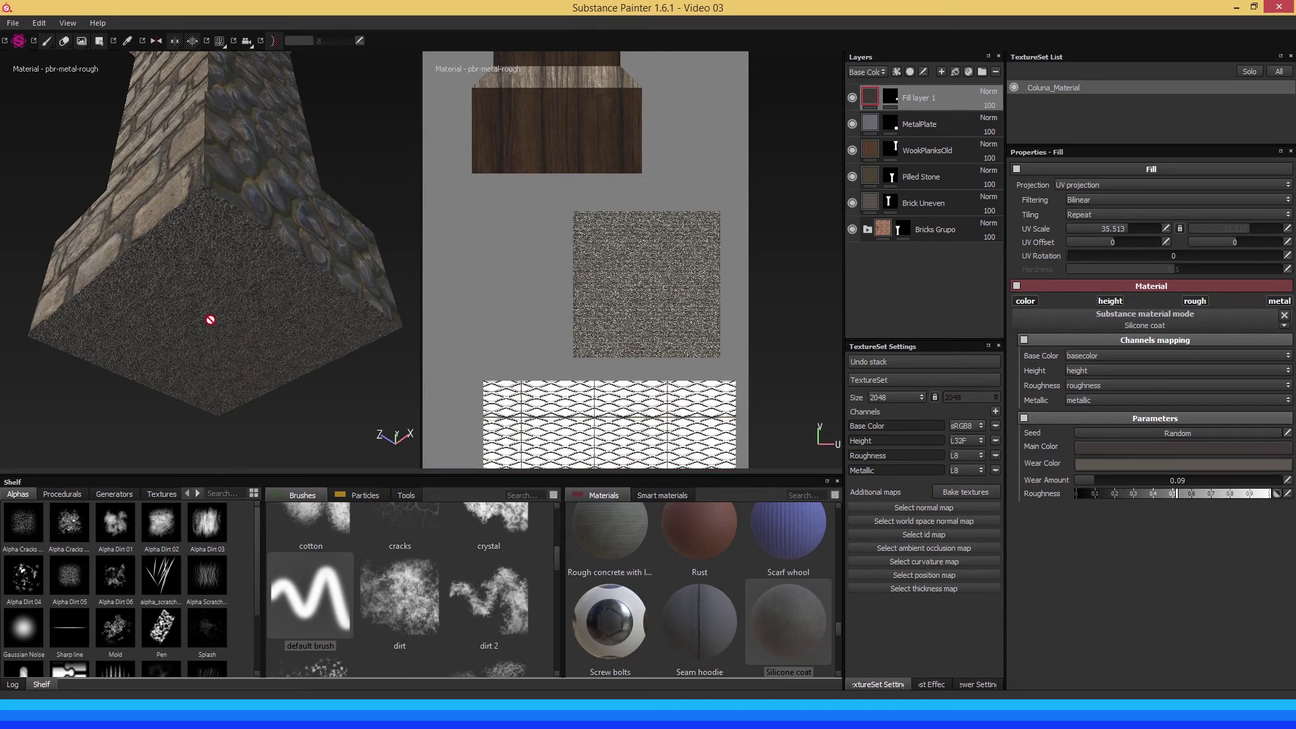
Scroll through the Materials shelf to look for another material.
{"action": "scroll", "coordinate": [837, 625], "scroll_direction": "up", "scroll_amount": 1}
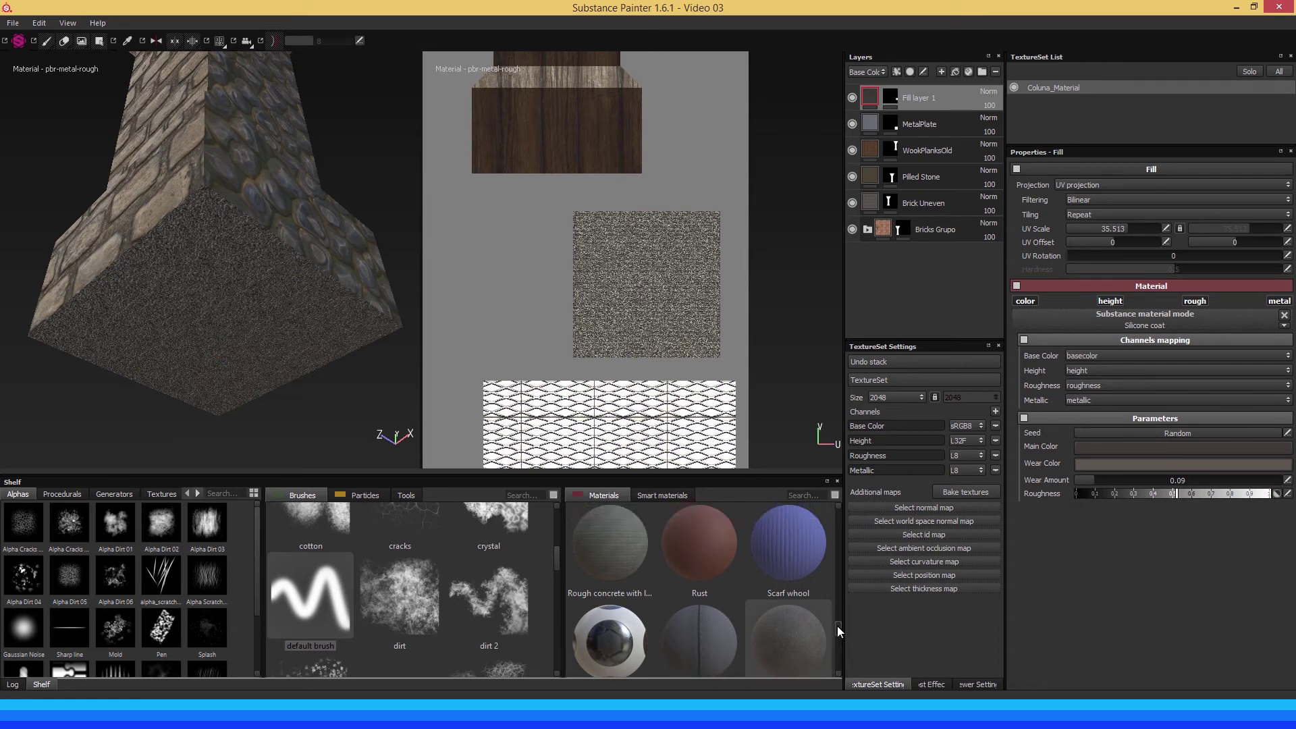
{"action": "scroll", "coordinate": [836, 624], "scroll_direction": "up", "scroll_amount": 1}
{"action": "scroll", "coordinate": [834, 625], "scroll_direction": "up", "scroll_amount": 1}
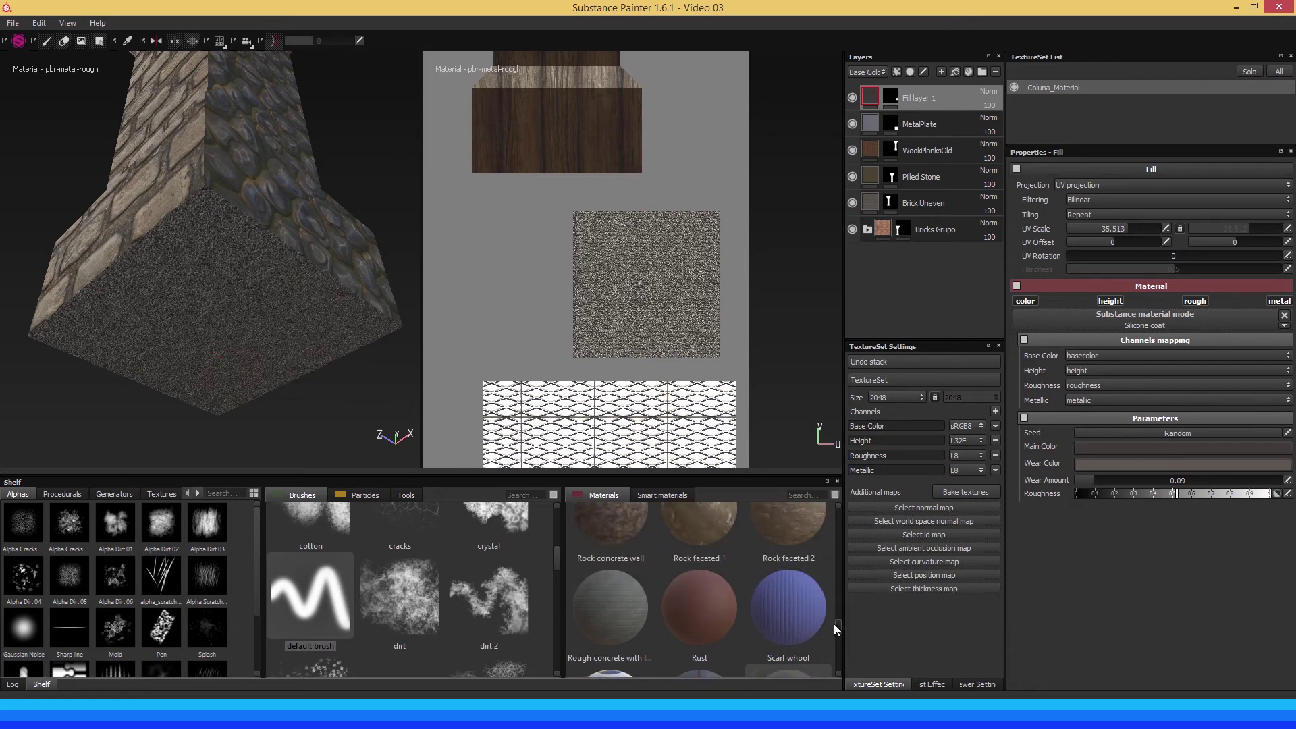
{"action": "mouse_move", "coordinate": [788, 607]}
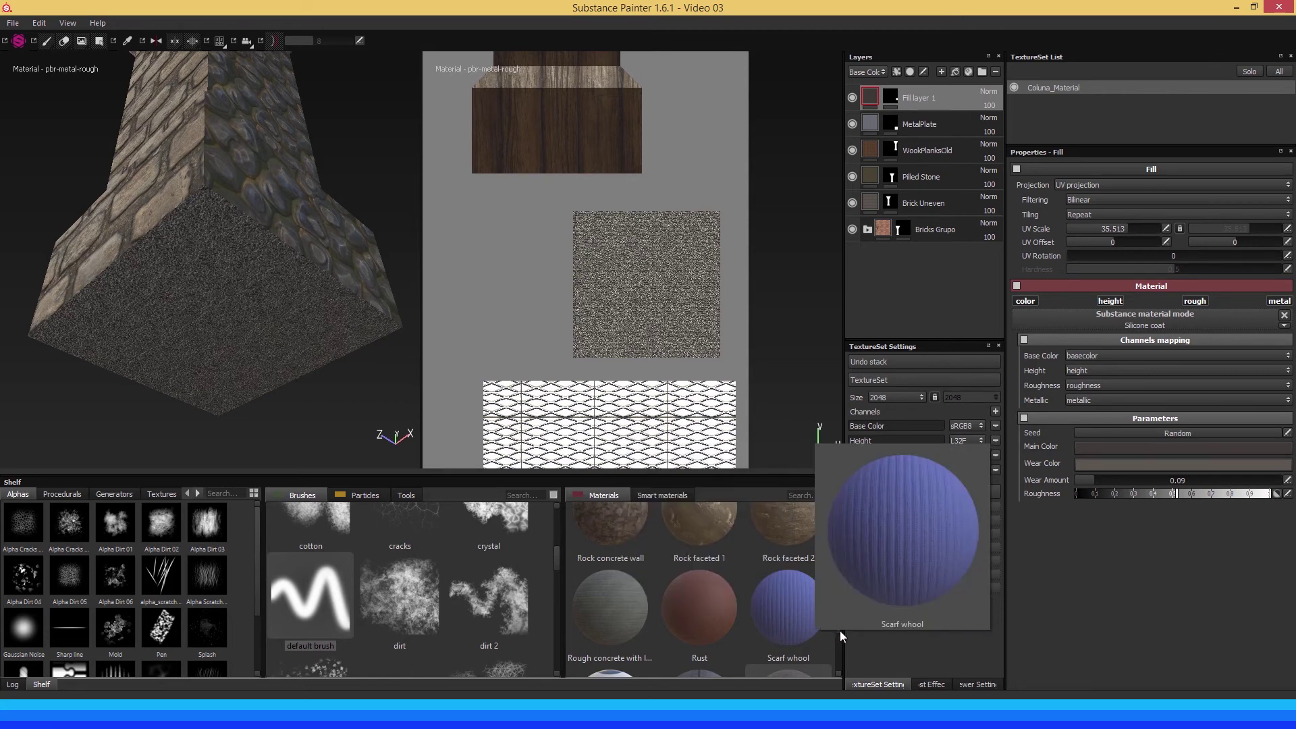
{"action": "left_click_drag", "start_coordinate": [839, 629], "coordinate": [834, 621]}
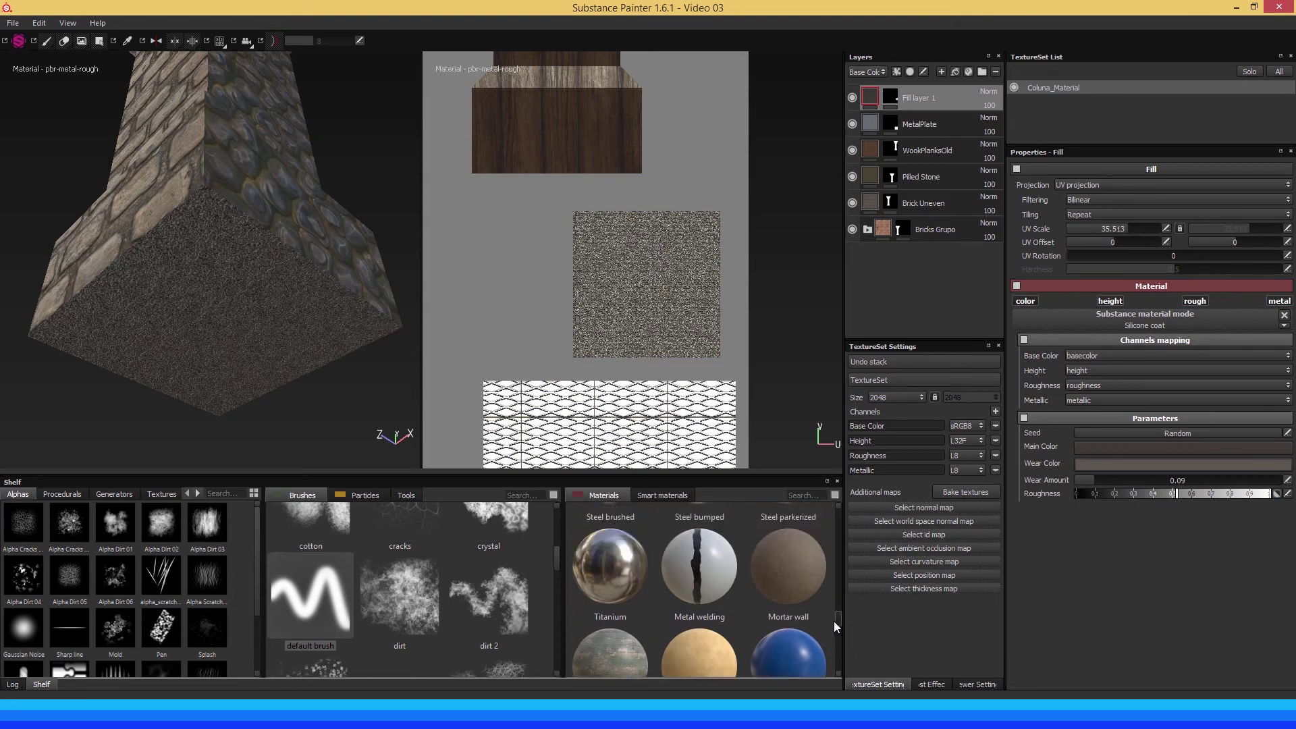
{"action": "scroll", "coordinate": [833, 621], "scroll_direction": "up", "scroll_amount": 1}
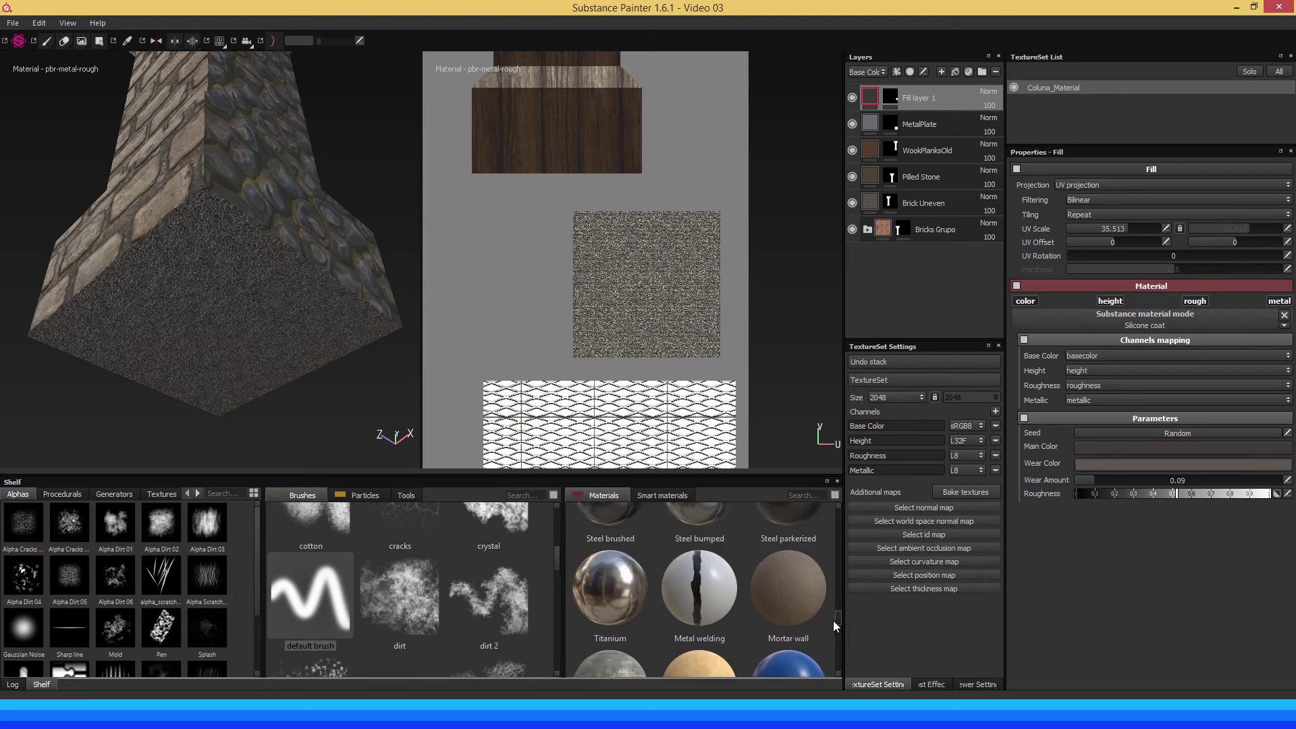
Switch Fill layer 1 to Mortar wall and lower its UV scale to about 5.07.
{"action": "left_click", "coordinate": [802, 594]}
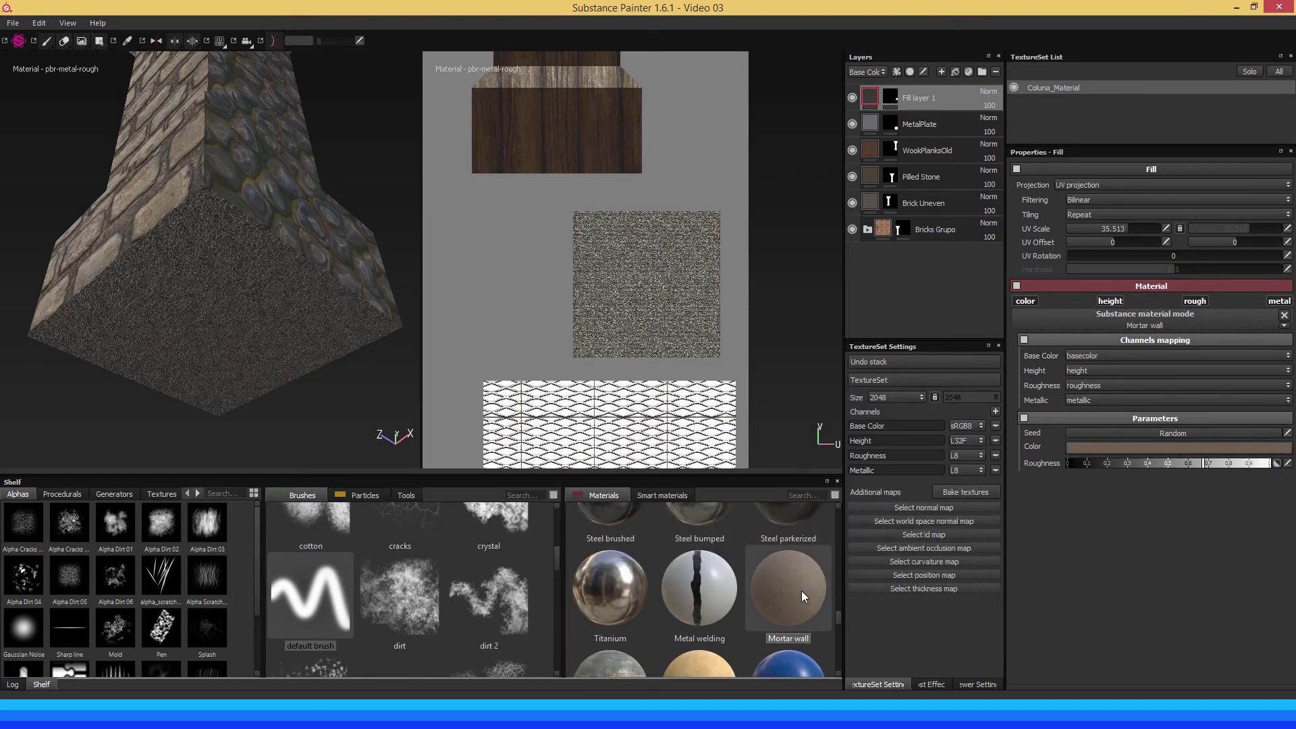
{"action": "mouse_move", "coordinate": [803, 591]}
{"action": "left_mouse_down"}
{"action": "mouse_move", "coordinate": [185, 323]}
{"action": "mouse_move", "coordinate": [217, 281]}
{"action": "mouse_move", "coordinate": [210, 308]}
{"action": "left_mouse_up"}
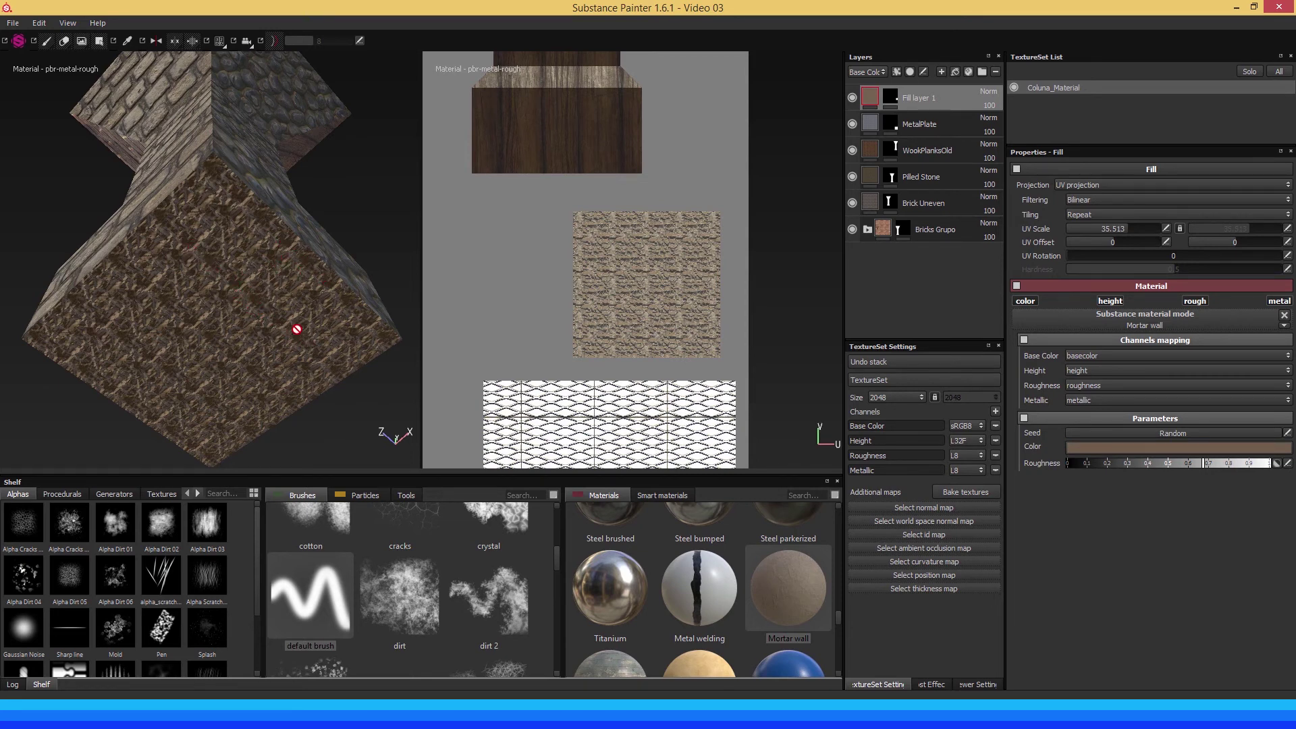
{"action": "mouse_move", "coordinate": [296, 329]}
{"action": "left_mouse_down", "text": "alt"}
{"action": "mouse_move", "coordinate": [156, 219]}
{"action": "mouse_move", "coordinate": [201, 255]}
{"action": "left_mouse_up", "text": "alt"}
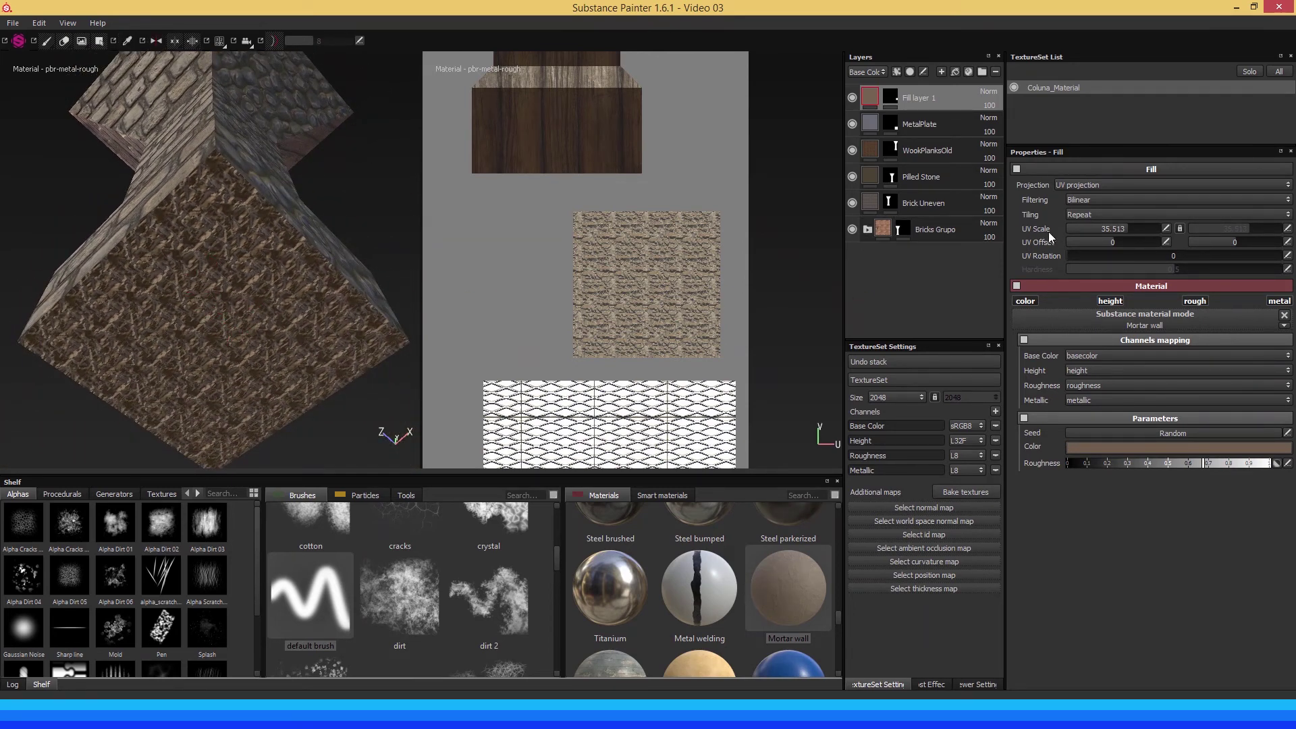
{"action": "left_click_drag", "start_coordinate": [1118, 225], "coordinate": [1098, 224]}
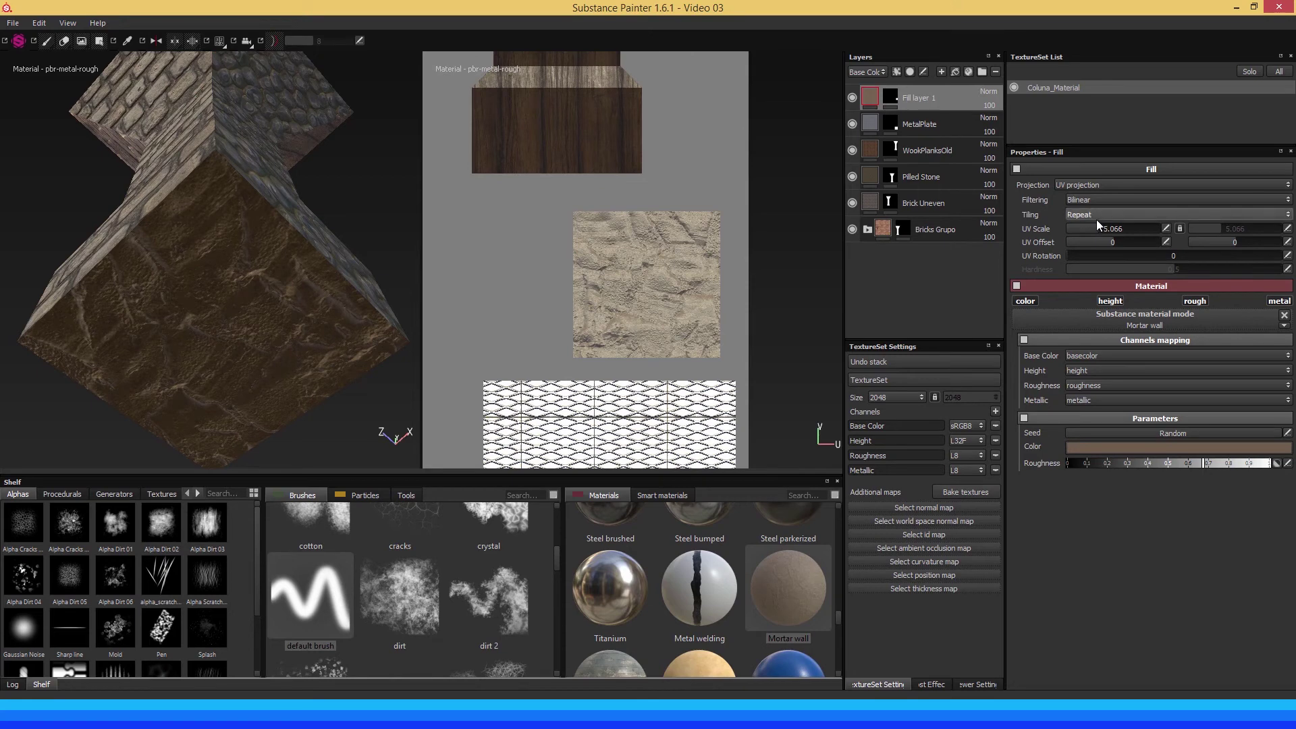
Push Mortar wall's roughness near maximum for a matte base, then zoom into the 2D tile.
{"action": "mouse_move", "coordinate": [212, 281]}
{"action": "left_mouse_down", "text": "alt"}
{"action": "mouse_move", "coordinate": [303, 312]}
{"action": "mouse_move", "coordinate": [260, 324]}
{"action": "left_mouse_up", "text": "alt"}
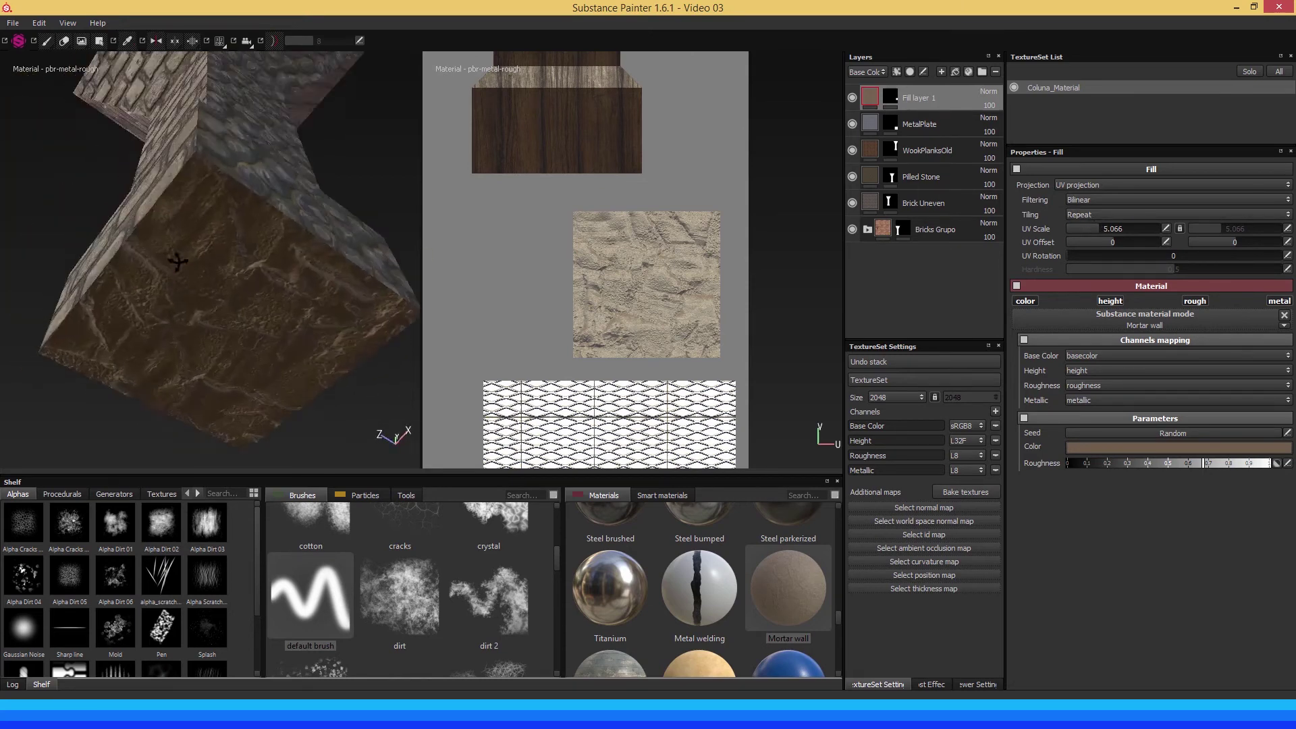
{"action": "right_click_drag", "start_coordinate": [260, 324], "coordinate": [364, 297], "text": "shift"}
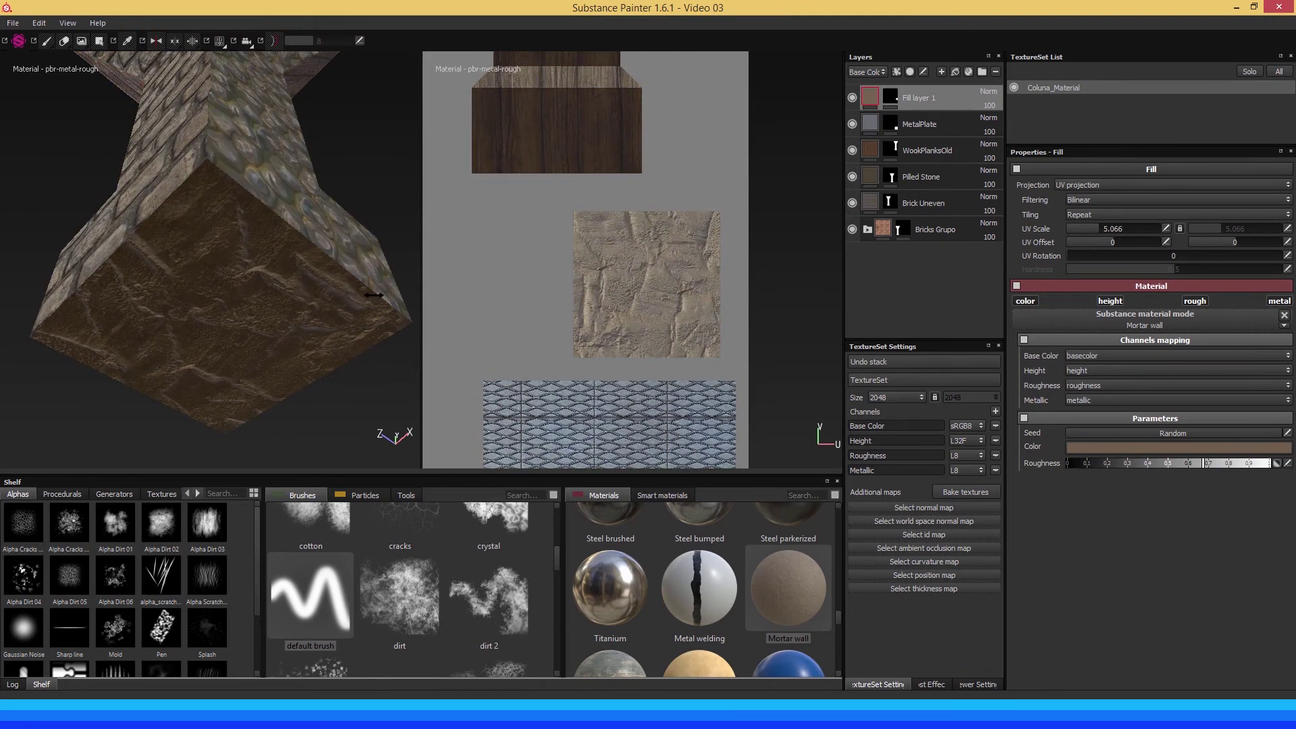
{"action": "mouse_move", "coordinate": [365, 297]}
{"action": "left_mouse_down", "text": "alt"}
{"action": "mouse_move", "coordinate": [239, 216]}
{"action": "mouse_move", "coordinate": [223, 248]}
{"action": "mouse_move", "coordinate": [266, 290]}
{"action": "left_mouse_up", "text": "alt"}
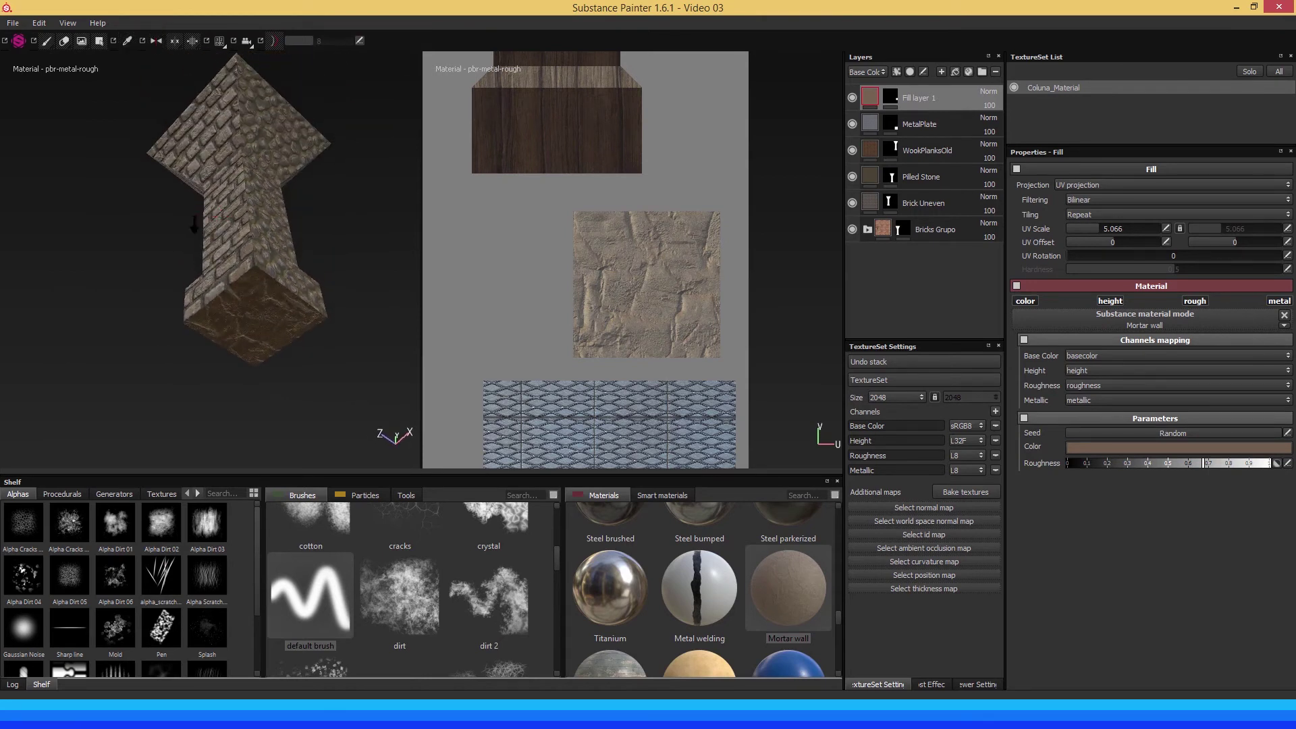
{"action": "right_click_drag", "start_coordinate": [266, 290], "coordinate": [163, 211], "text": "alt"}
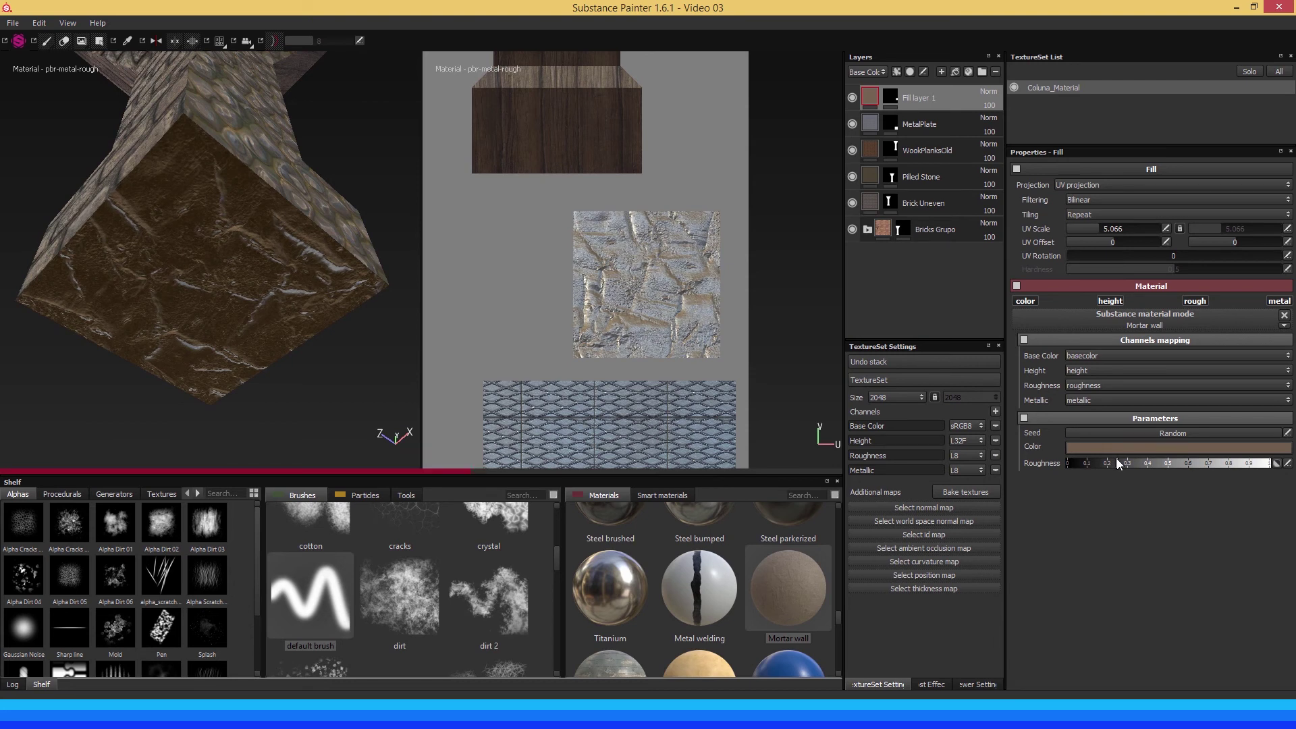
{"action": "left_click_drag", "start_coordinate": [1119, 461], "coordinate": [1274, 466]}
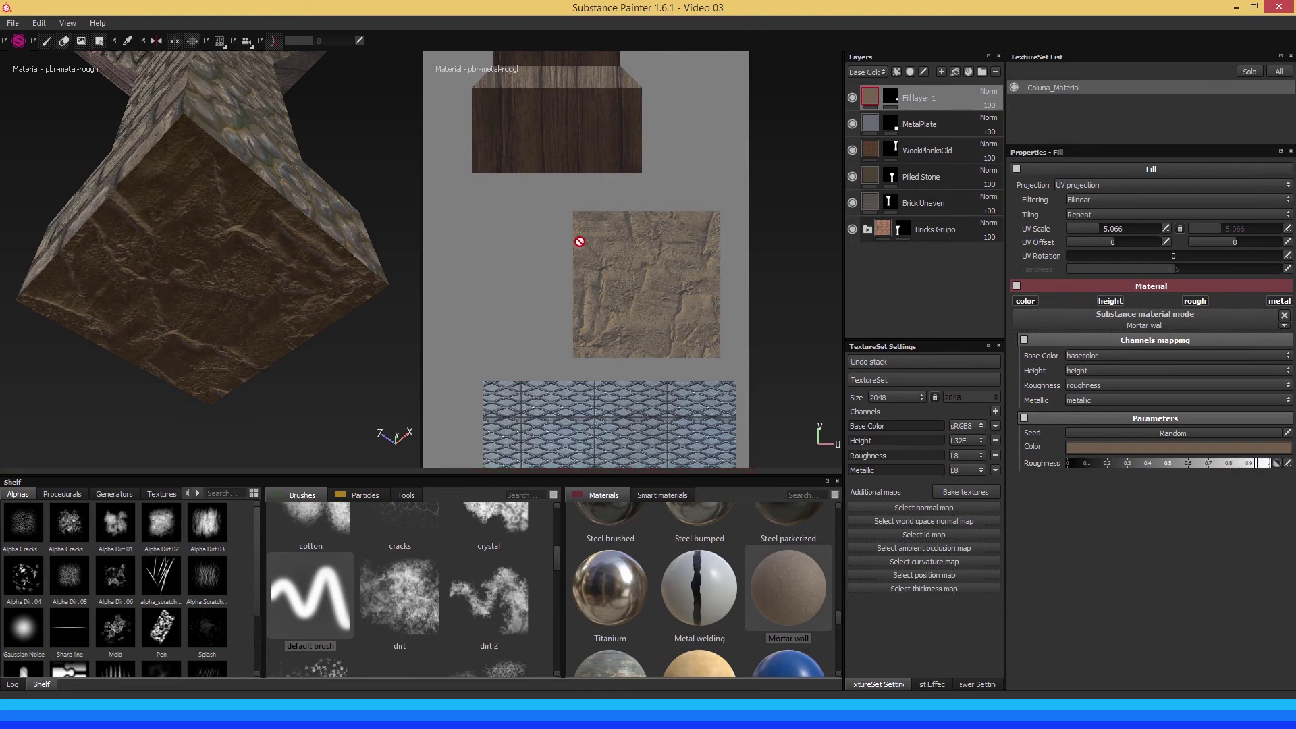
{"action": "scroll", "coordinate": [580, 242], "scroll_direction": "up", "scroll_amount": 1}
{"action": "scroll", "coordinate": [578, 254], "scroll_direction": "up", "scroll_amount": 2}
{"action": "scroll", "coordinate": [578, 240], "scroll_direction": "up", "scroll_amount": 1}
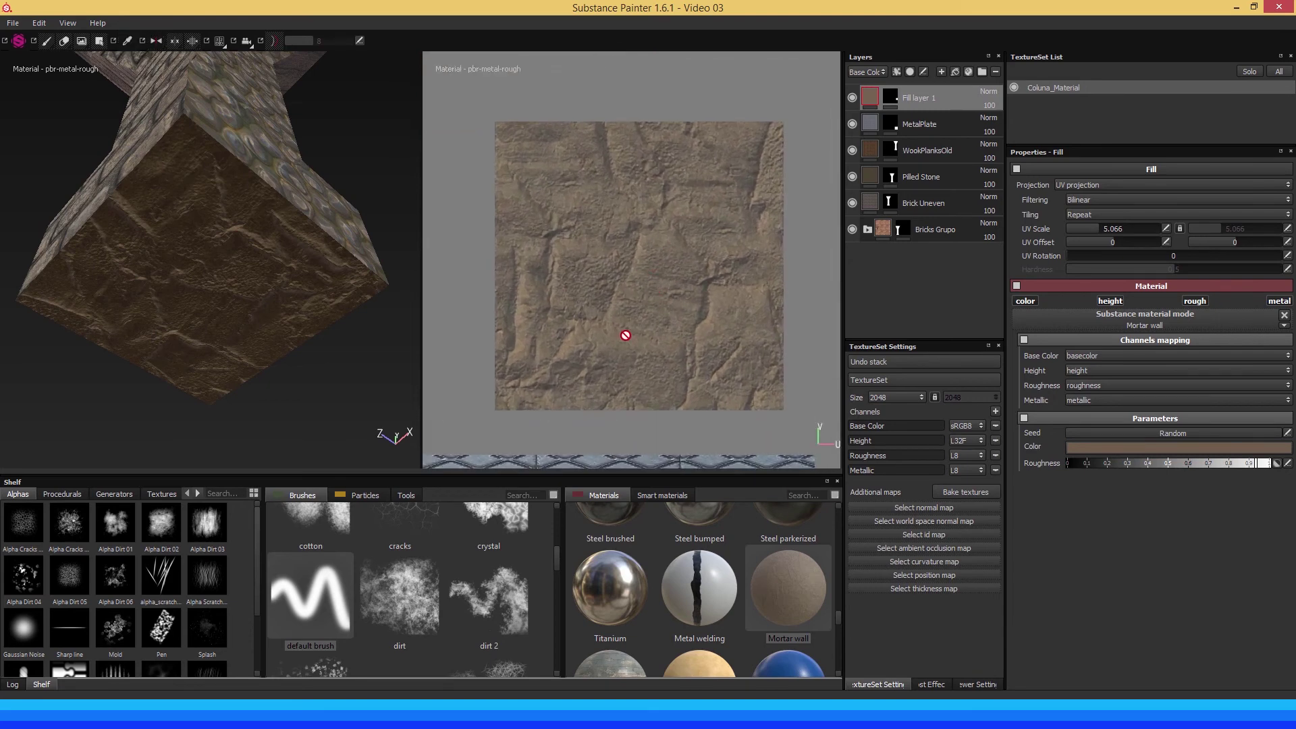
{"action": "mouse_move", "coordinate": [392, 274]}
{"action": "left_mouse_down", "text": "alt"}
{"action": "mouse_move", "coordinate": [164, 197]}
{"action": "mouse_move", "coordinate": [191, 191]}
{"action": "mouse_move", "coordinate": [232, 144]}
{"action": "mouse_move", "coordinate": [266, 209]}
{"action": "mouse_move", "coordinate": [237, 275]}
{"action": "mouse_move", "coordinate": [193, 292]}
{"action": "left_mouse_up", "text": "alt"}
{"action": "middle_click_drag", "start_coordinate": [193, 292], "coordinate": [311, 257], "text": "alt"}
{"action": "mouse_move", "coordinate": [311, 256]}
{"action": "left_mouse_down", "text": "alt"}
{"action": "mouse_move", "coordinate": [179, 272]}
{"action": "mouse_move", "coordinate": [211, 272]}
{"action": "mouse_move", "coordinate": [165, 243]}
{"action": "mouse_move", "coordinate": [99, 252]}
{"action": "mouse_move", "coordinate": [159, 260]}
{"action": "mouse_move", "coordinate": [128, 338]}
{"action": "mouse_move", "coordinate": [104, 232]}
{"action": "mouse_move", "coordinate": [106, 151]}
{"action": "mouse_move", "coordinate": [98, 196]}
{"action": "mouse_move", "coordinate": [135, 216]}
{"action": "mouse_move", "coordinate": [275, 241]}
{"action": "mouse_move", "coordinate": [217, 241]}
{"action": "left_mouse_up", "text": "alt"}
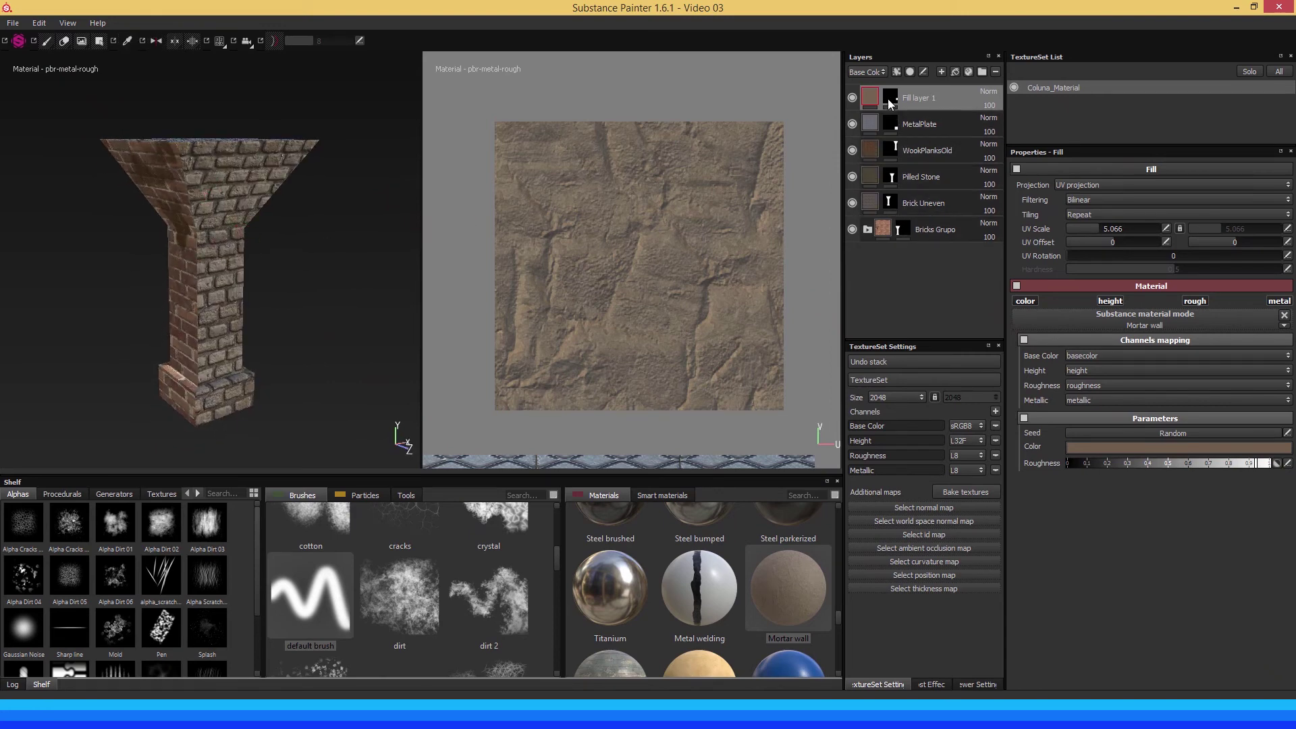
{"action": "mouse_move", "coordinate": [173, 260]}
{"action": "left_mouse_down", "text": "alt"}
{"action": "mouse_move", "coordinate": [335, 269]}
{"action": "mouse_move", "coordinate": [147, 284]}
{"action": "mouse_move", "coordinate": [211, 266]}
{"action": "mouse_move", "coordinate": [116, 255]}
{"action": "mouse_move", "coordinate": [199, 243]}
{"action": "mouse_move", "coordinate": [165, 260]}
{"action": "left_mouse_up", "text": "alt"}
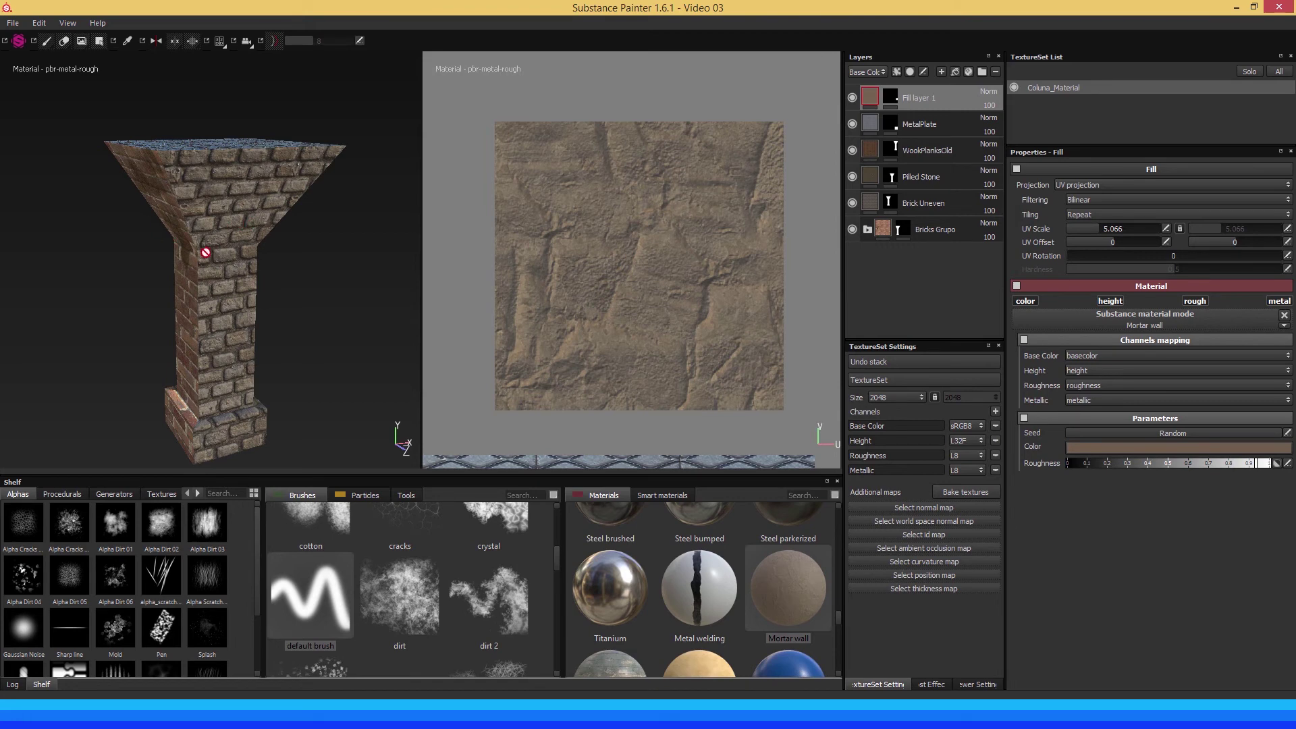
{"action": "mouse_move", "coordinate": [205, 252]}
{"action": "left_mouse_down", "text": "alt"}
{"action": "mouse_move", "coordinate": [243, 246]}
{"action": "mouse_move", "coordinate": [289, 281]}
{"action": "mouse_move", "coordinate": [196, 267]}
{"action": "left_mouse_up", "text": "alt"}
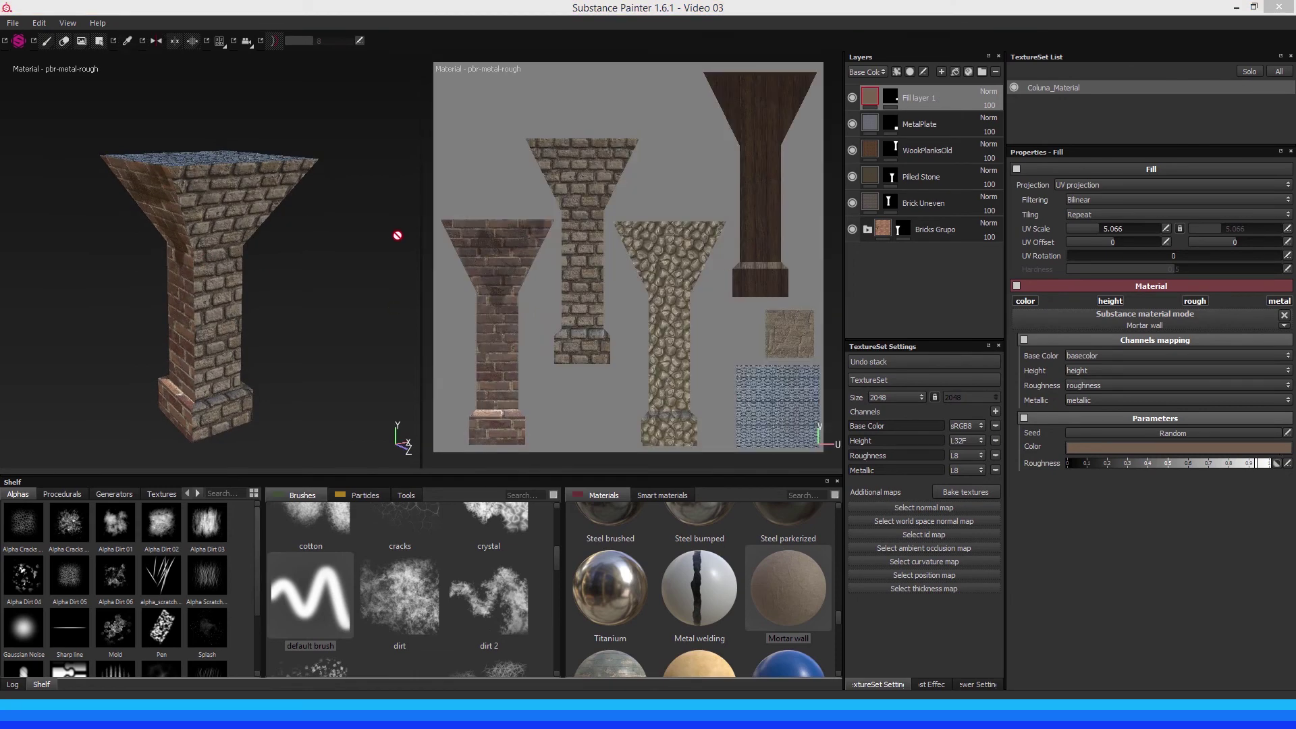
{"action": "mouse_move", "coordinate": [151, 198]}
{"action": "left_mouse_down", "text": "alt"}
{"action": "mouse_move", "coordinate": [189, 223]}
{"action": "mouse_move", "coordinate": [280, 216]}
{"action": "mouse_move", "coordinate": [245, 219]}
{"action": "mouse_move", "coordinate": [196, 255]}
{"action": "left_mouse_up", "text": "alt"}
{"action": "right_click_drag", "start_coordinate": [196, 254], "coordinate": [149, 264], "text": "shift"}
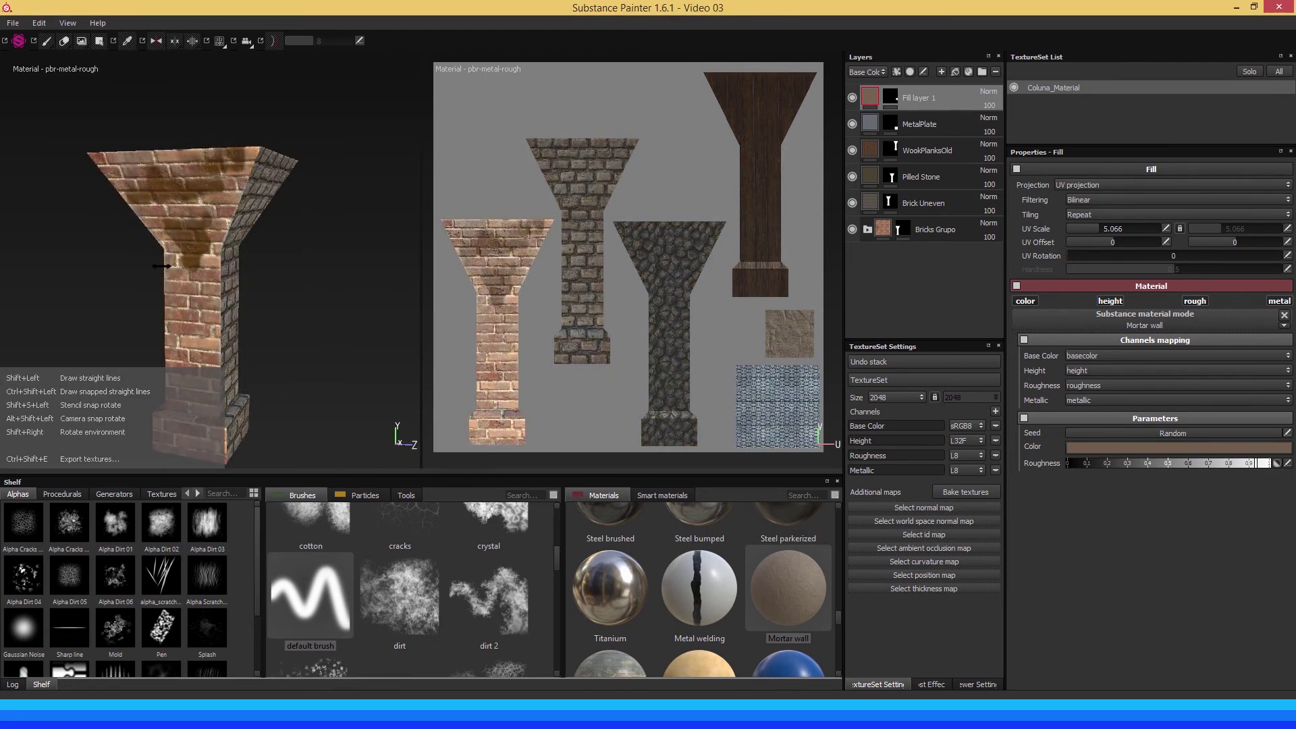
{"action": "middle_click_drag", "start_coordinate": [149, 262], "coordinate": [160, 232], "text": "alt"}
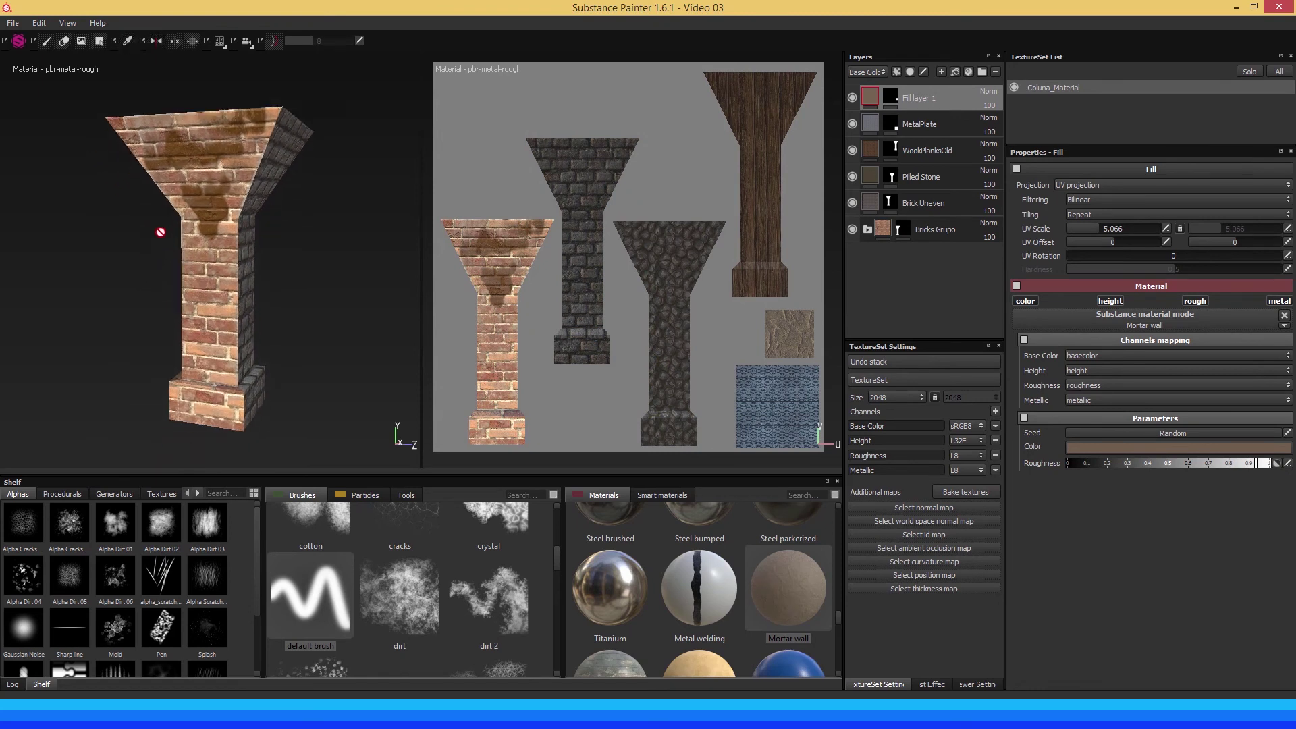
{"action": "scroll", "coordinate": [202, 243], "scroll_direction": "up", "scroll_amount": 3}
{"action": "scroll", "coordinate": [256, 252], "scroll_direction": "up", "scroll_amount": 3}
{"action": "left_click_drag", "start_coordinate": [256, 252], "coordinate": [245, 208], "text": "alt"}
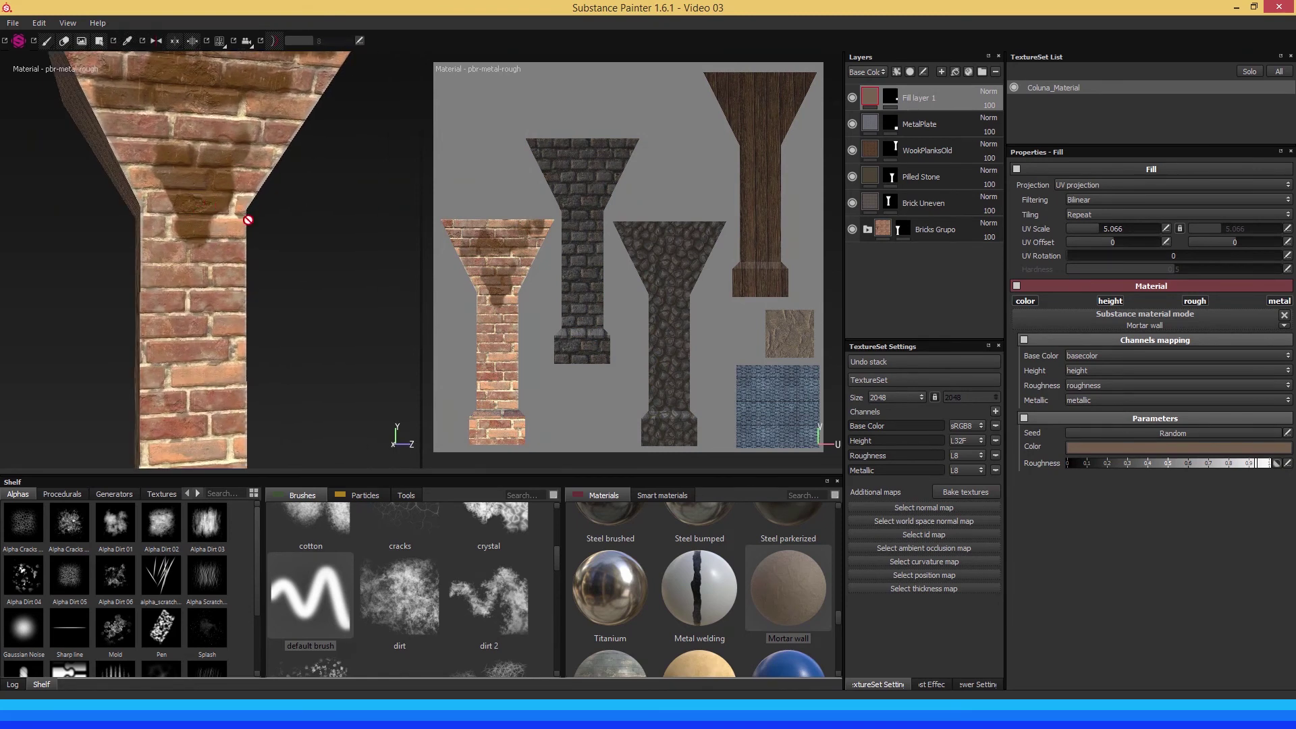
Add a new paint layer, Layer 1, above the fill layers and frame the brick column.
{"action": "left_click", "coordinate": [942, 70]}
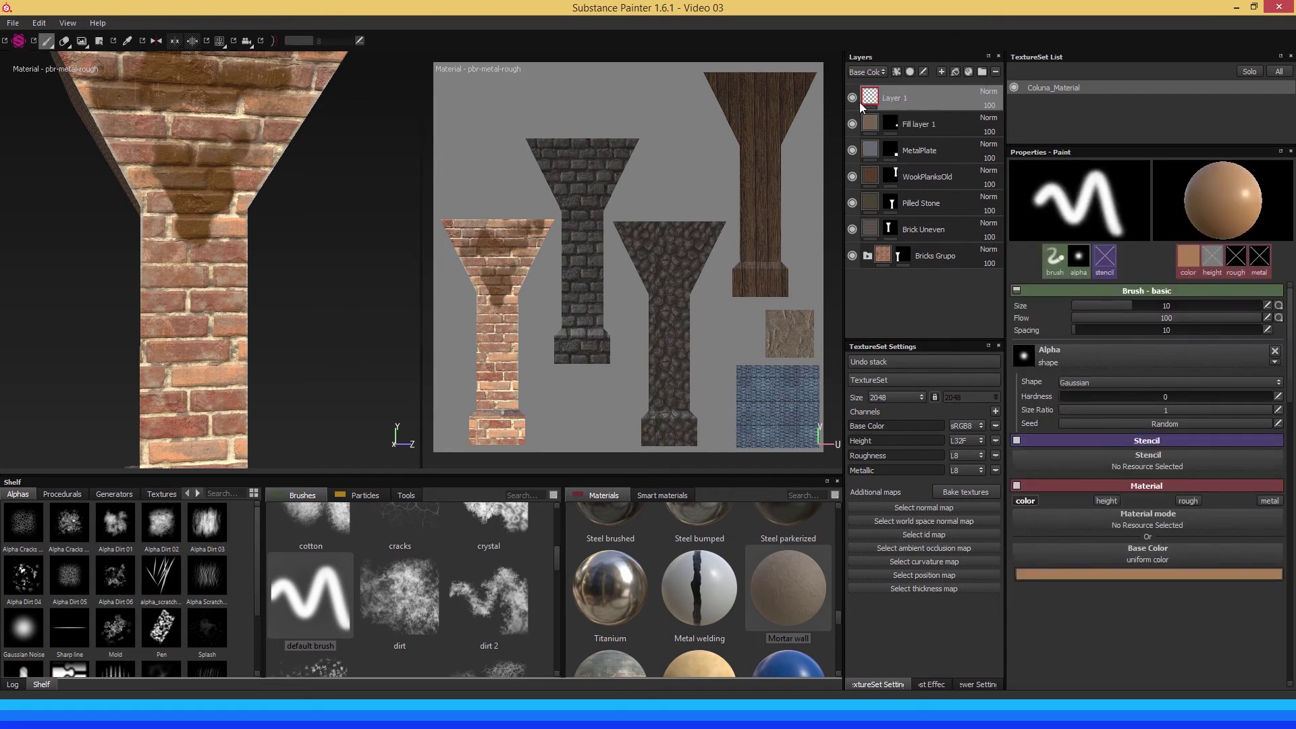
{"action": "left_click_drag", "start_coordinate": [174, 256], "coordinate": [242, 287], "text": "alt"}
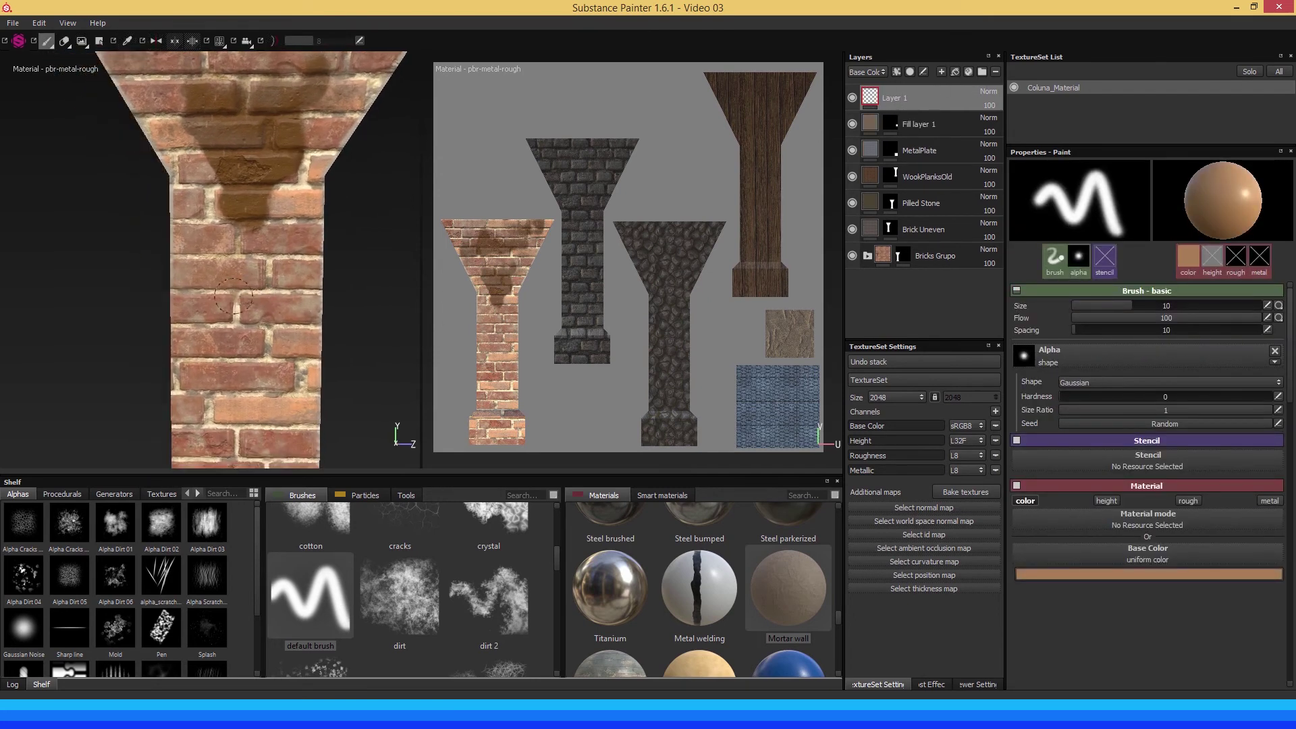
{"action": "middle_click_drag", "start_coordinate": [242, 286], "coordinate": [218, 270], "text": "alt"}
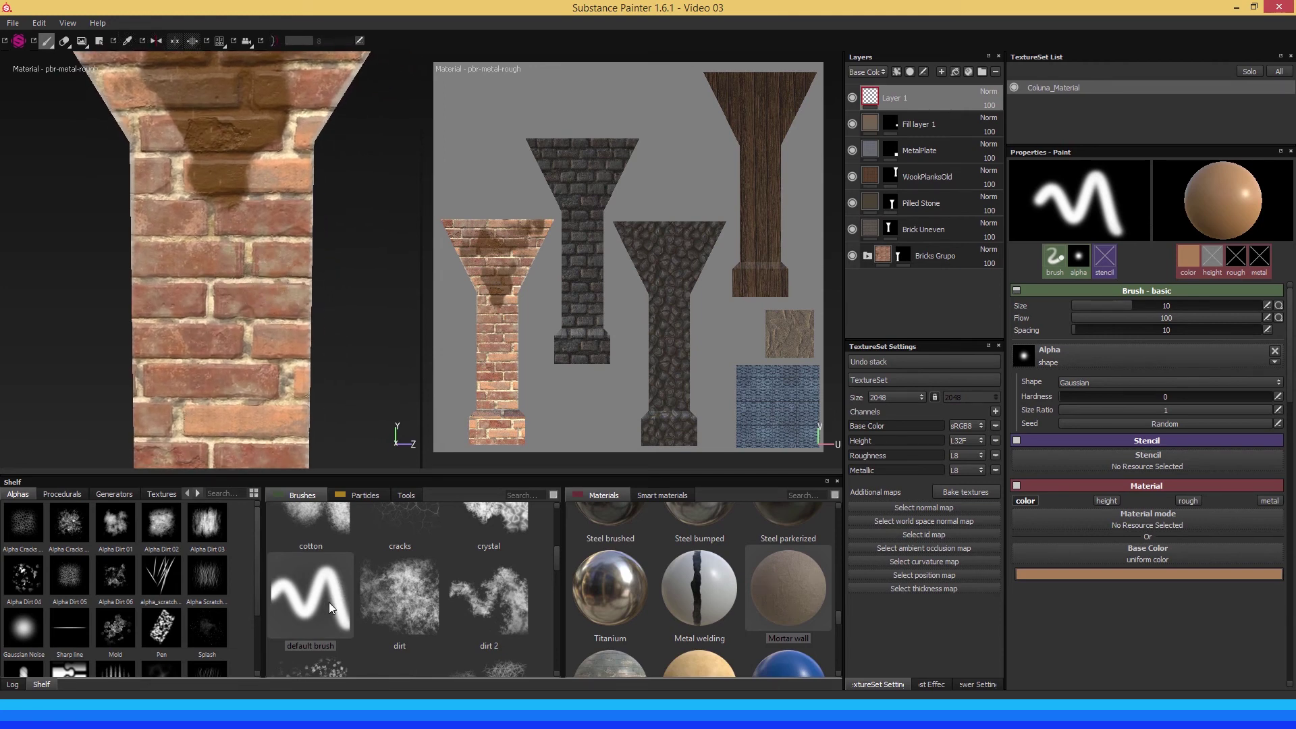
{"action": "scroll", "coordinate": [398, 604], "scroll_direction": "up", "scroll_amount": 3}
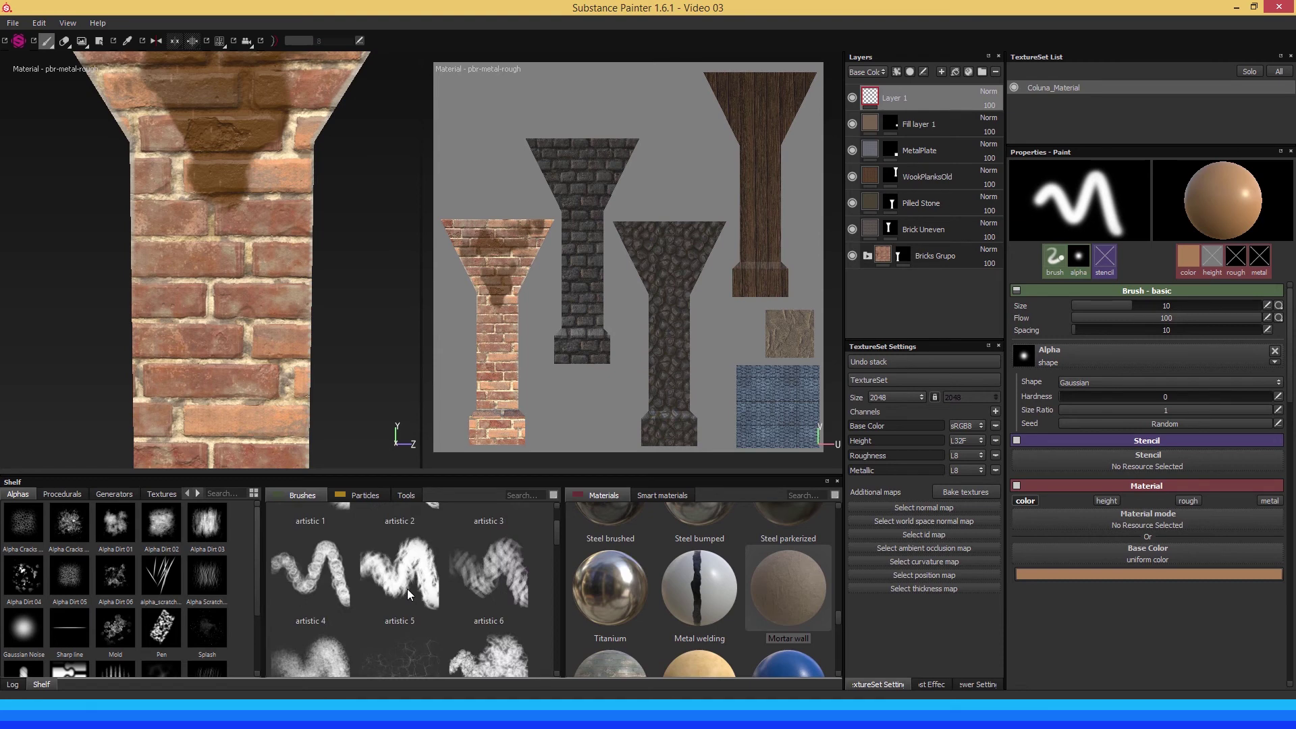
{"action": "scroll", "coordinate": [407, 590], "scroll_direction": "down", "scroll_amount": 3}
{"action": "scroll", "coordinate": [398, 594], "scroll_direction": "up", "scroll_amount": 3}
{"action": "scroll", "coordinate": [399, 597], "scroll_direction": "down", "scroll_amount": 3}
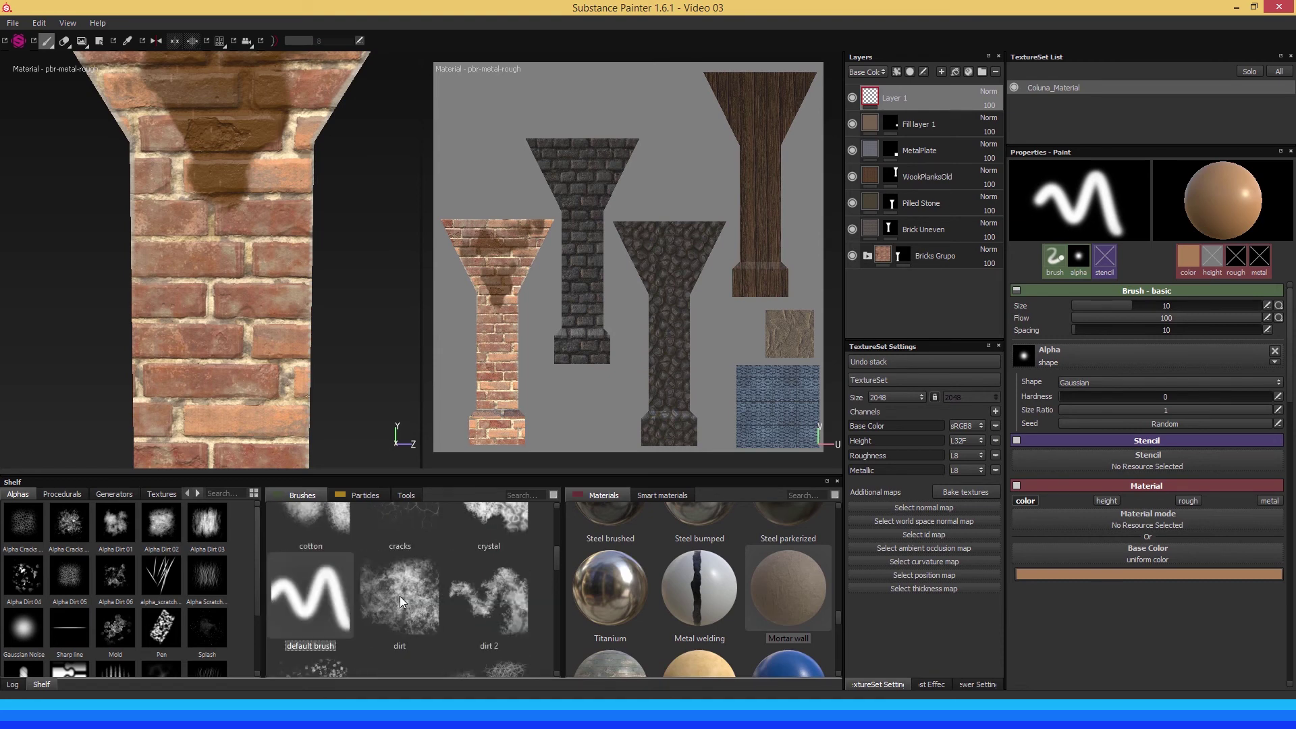
Load the dirt 2 brush with Flow about 94 and Hardness 0.62.
{"action": "left_click", "coordinate": [496, 609]}
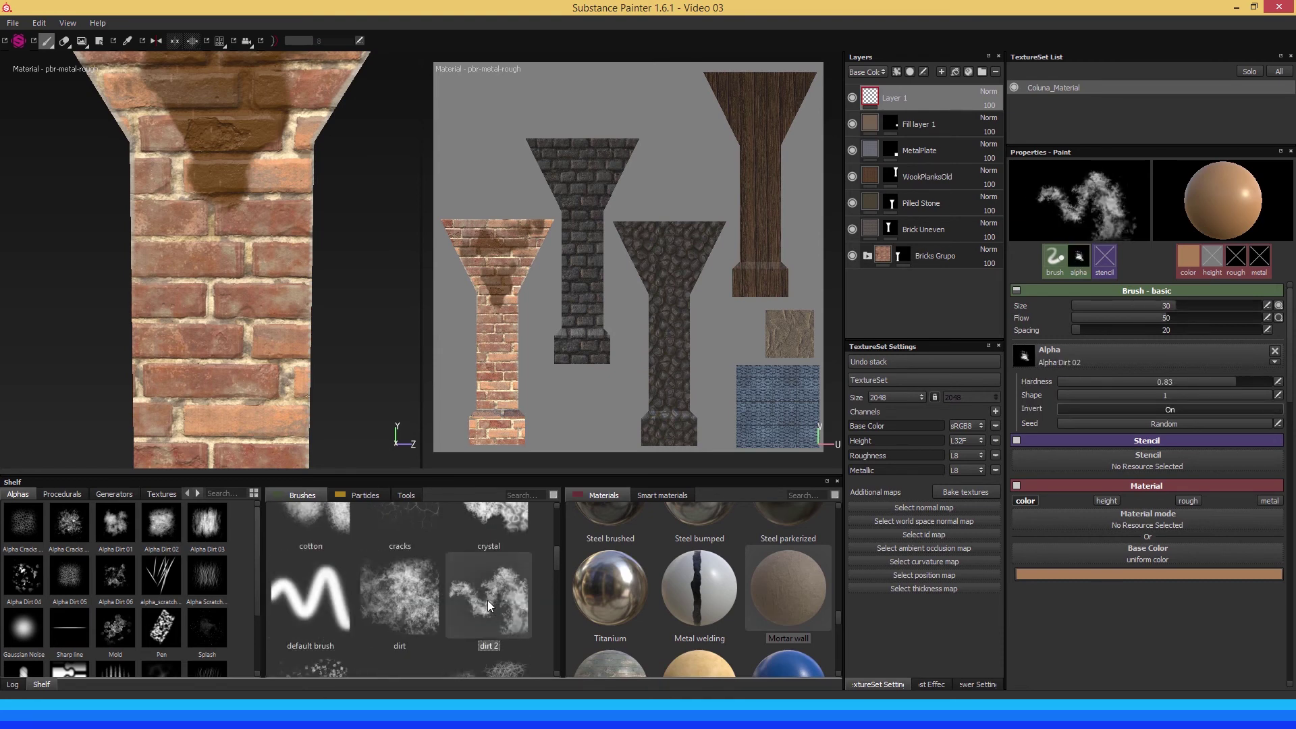
{"action": "key", "text": "ctrl"}
{"action": "left_click_drag", "start_coordinate": [1179, 318], "coordinate": [1243, 314]}
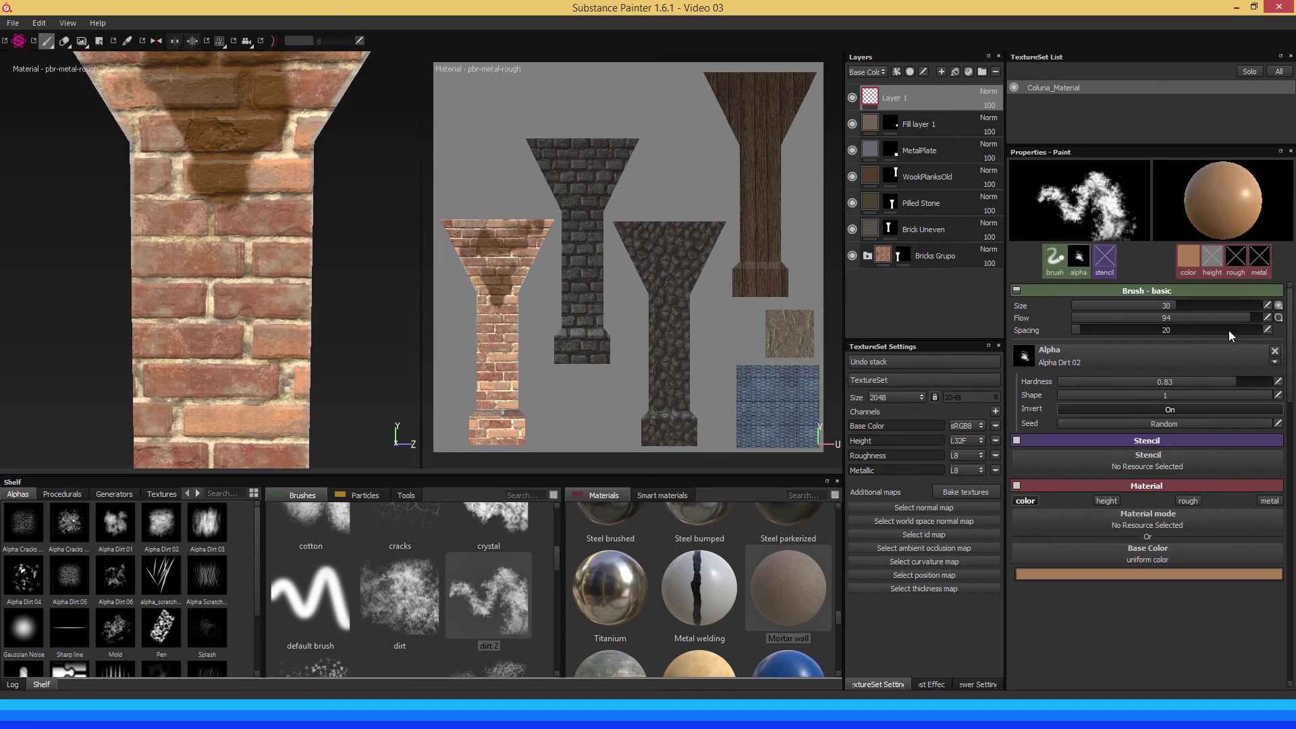
{"action": "left_click_drag", "start_coordinate": [1204, 378], "coordinate": [1193, 379]}
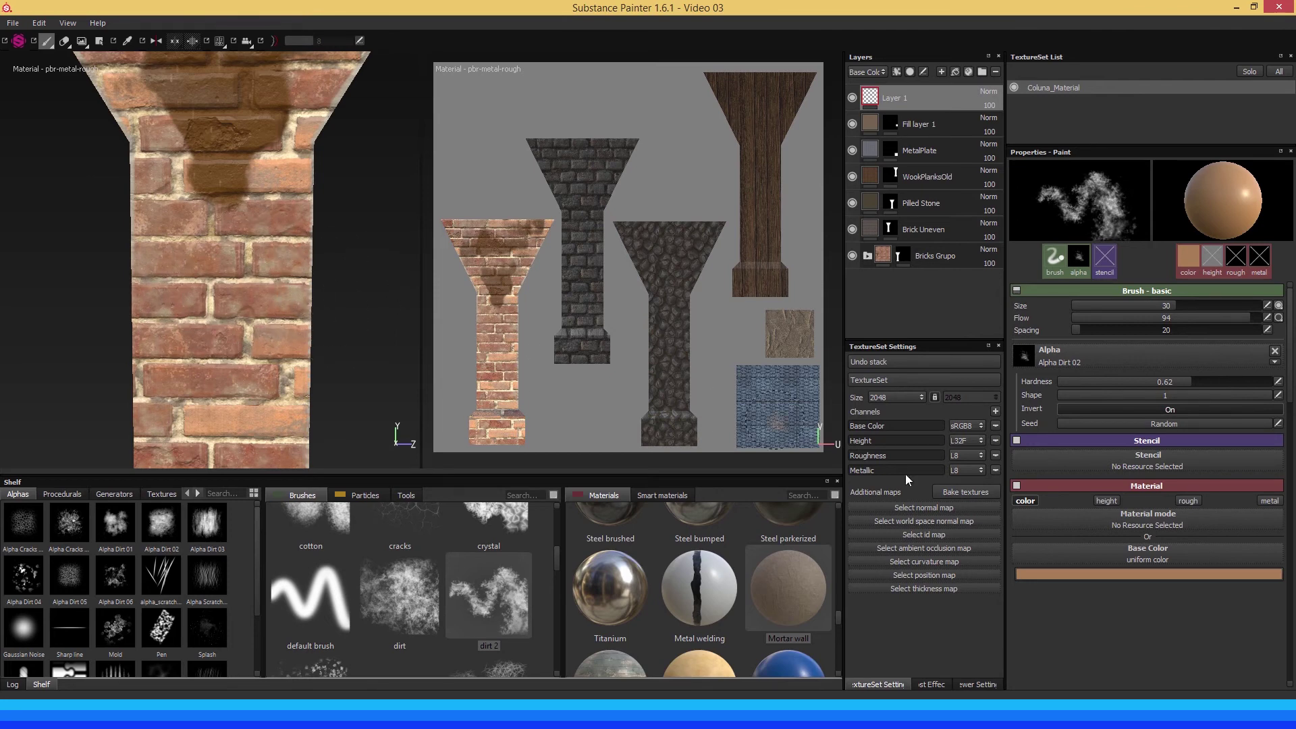
Set the paint's base colour to a near-white shade.
{"action": "left_click", "coordinate": [1098, 573]}
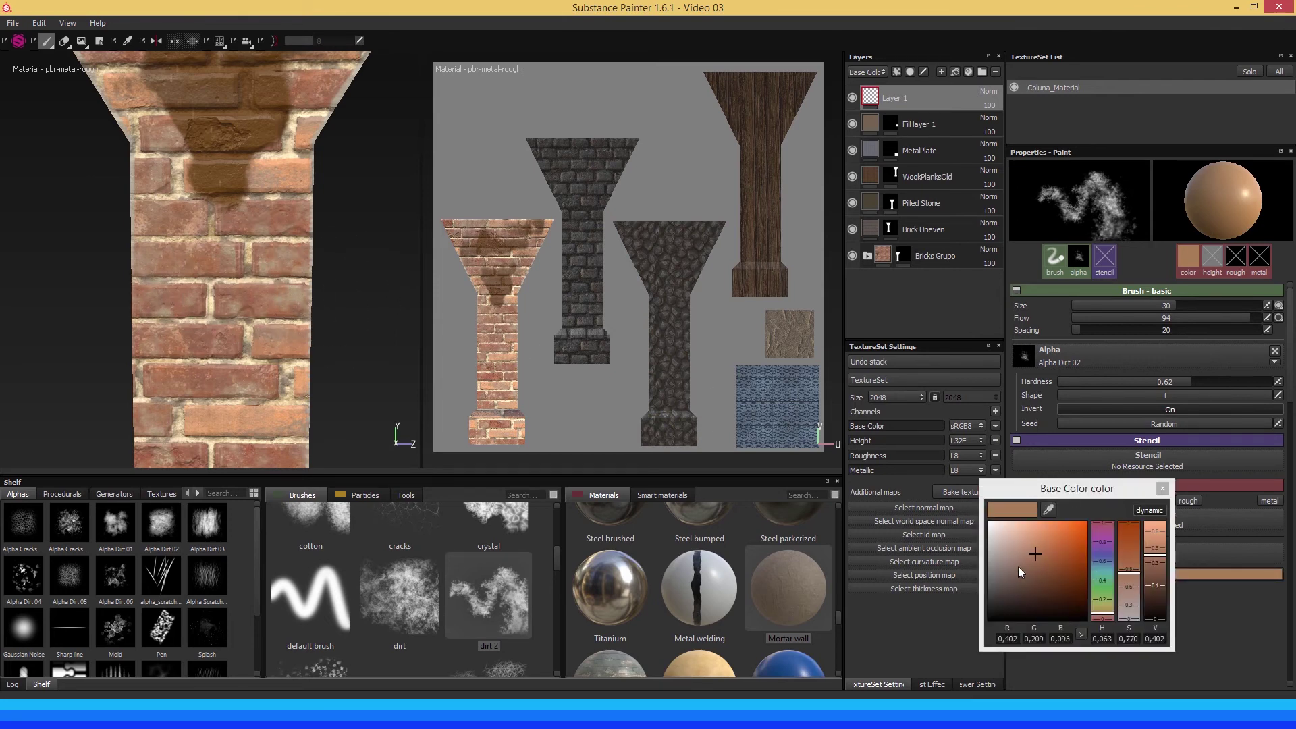
{"action": "left_click_drag", "start_coordinate": [1009, 555], "coordinate": [995, 527]}
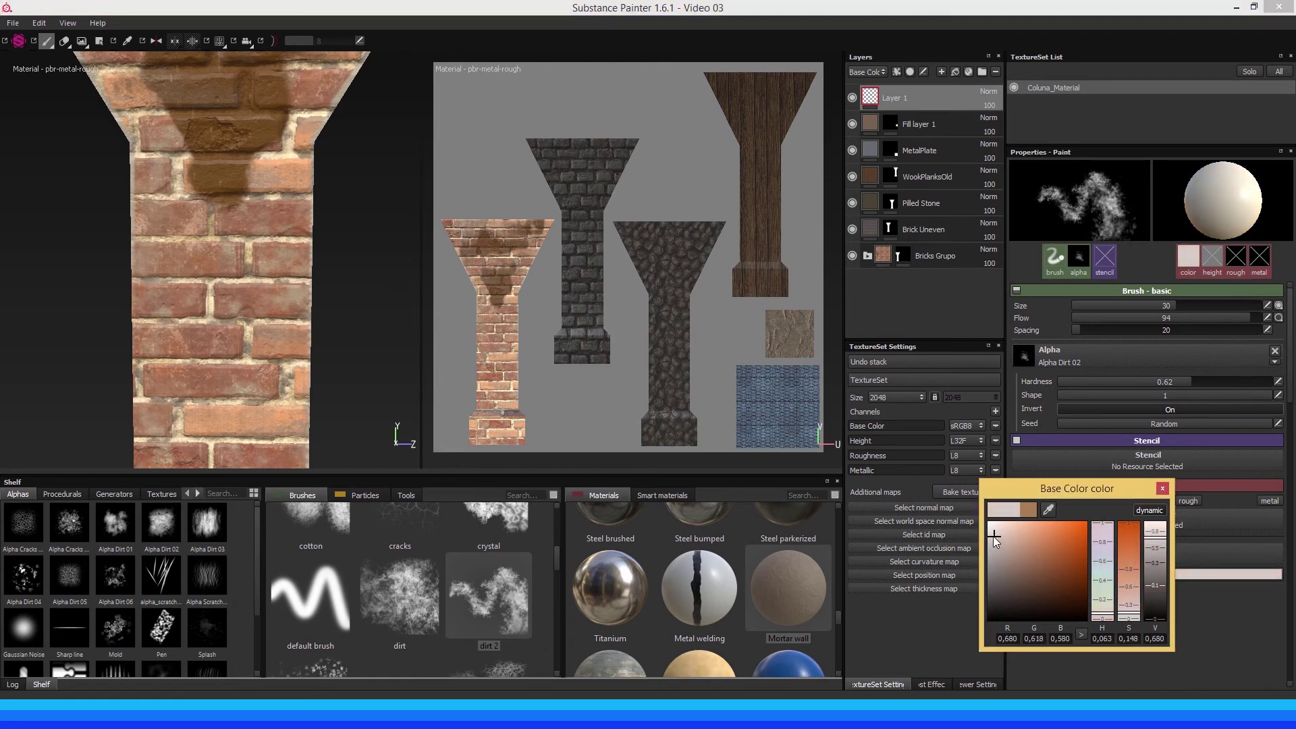
{"action": "left_click", "coordinate": [1161, 490]}
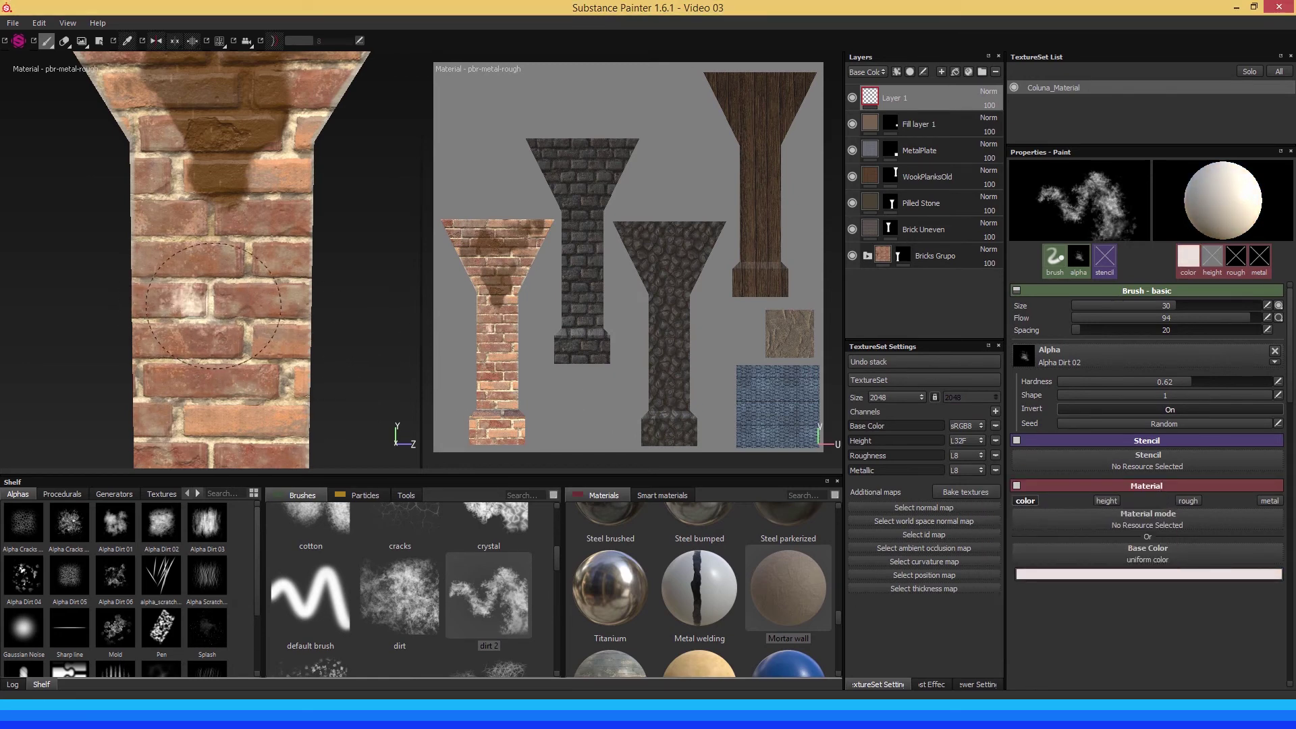
Shrink the brush to about size 16 with hardness 0.8 and dab a pale dirt mark on a brick.
{"action": "right_click_drag", "start_coordinate": [144, 203], "coordinate": [248, 326], "text": "alt"}
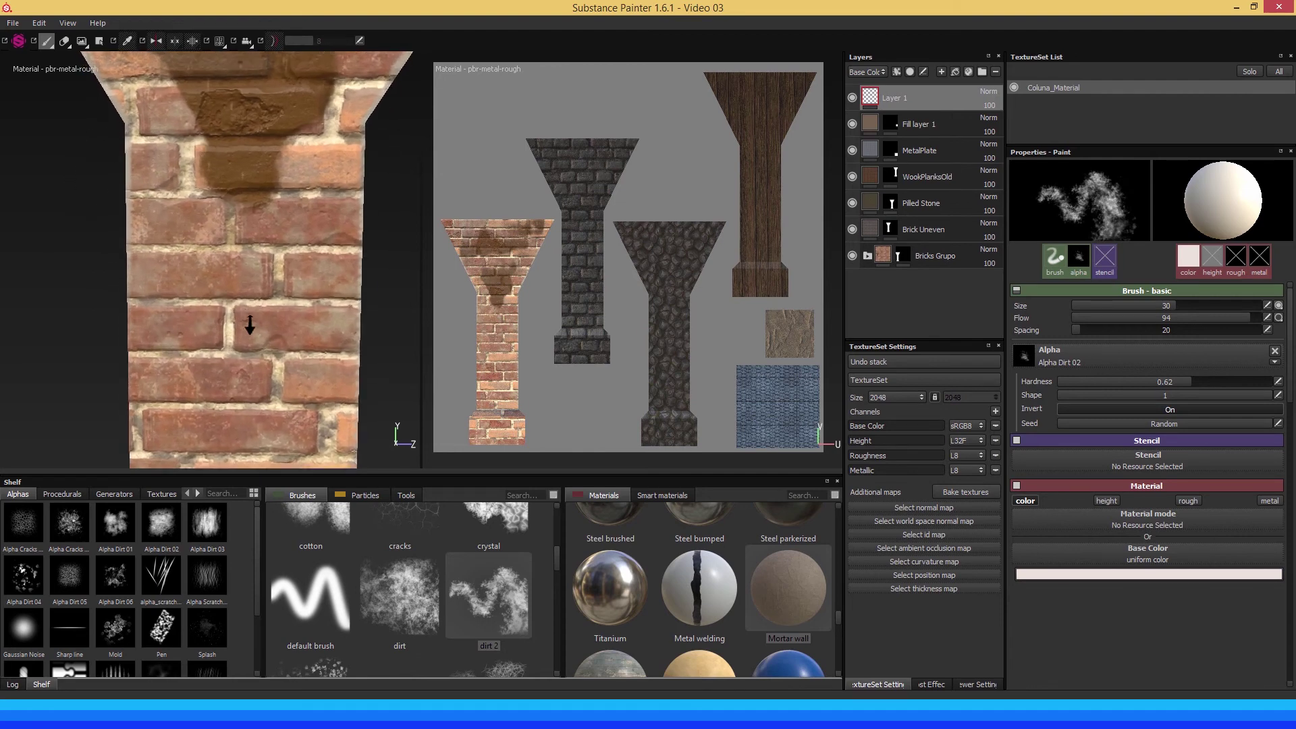
{"action": "right_click_drag", "start_coordinate": [172, 272], "coordinate": [190, 281], "text": "ctrl"}
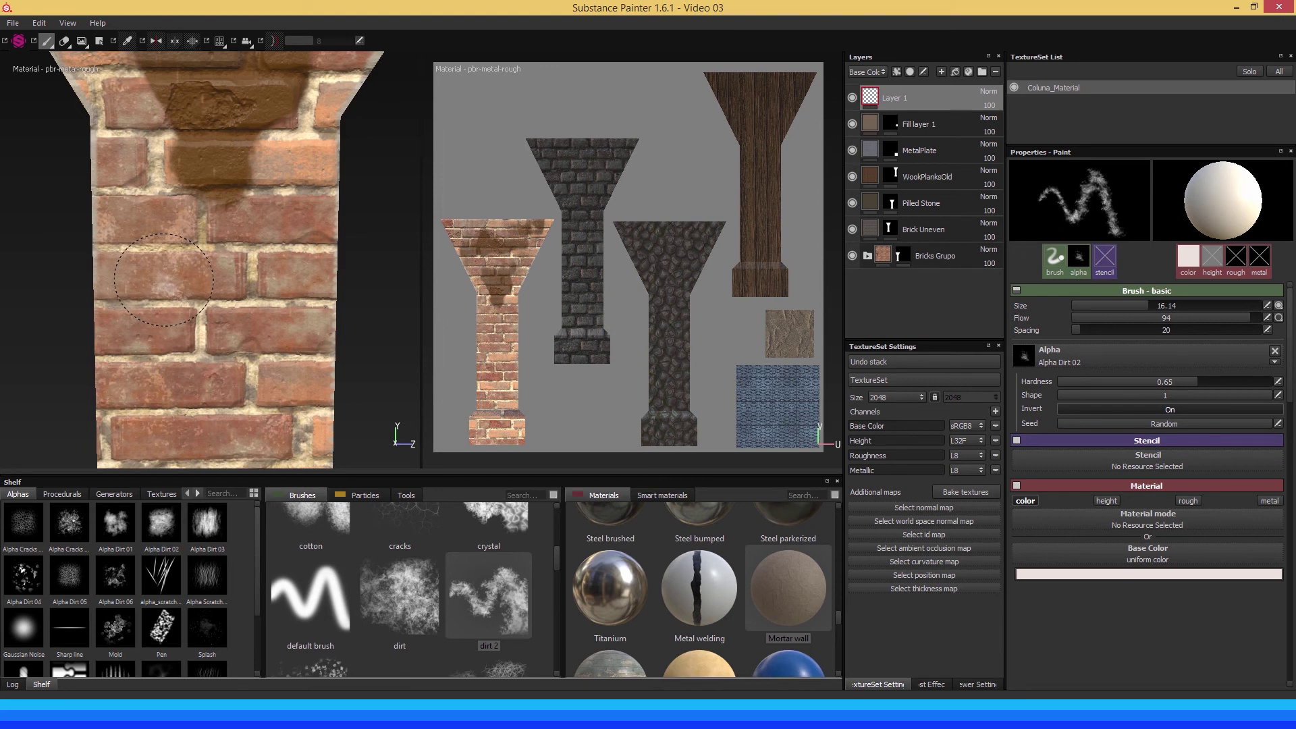
{"action": "right_click_drag", "start_coordinate": [163, 279], "coordinate": [163, 257], "text": "ctrl"}
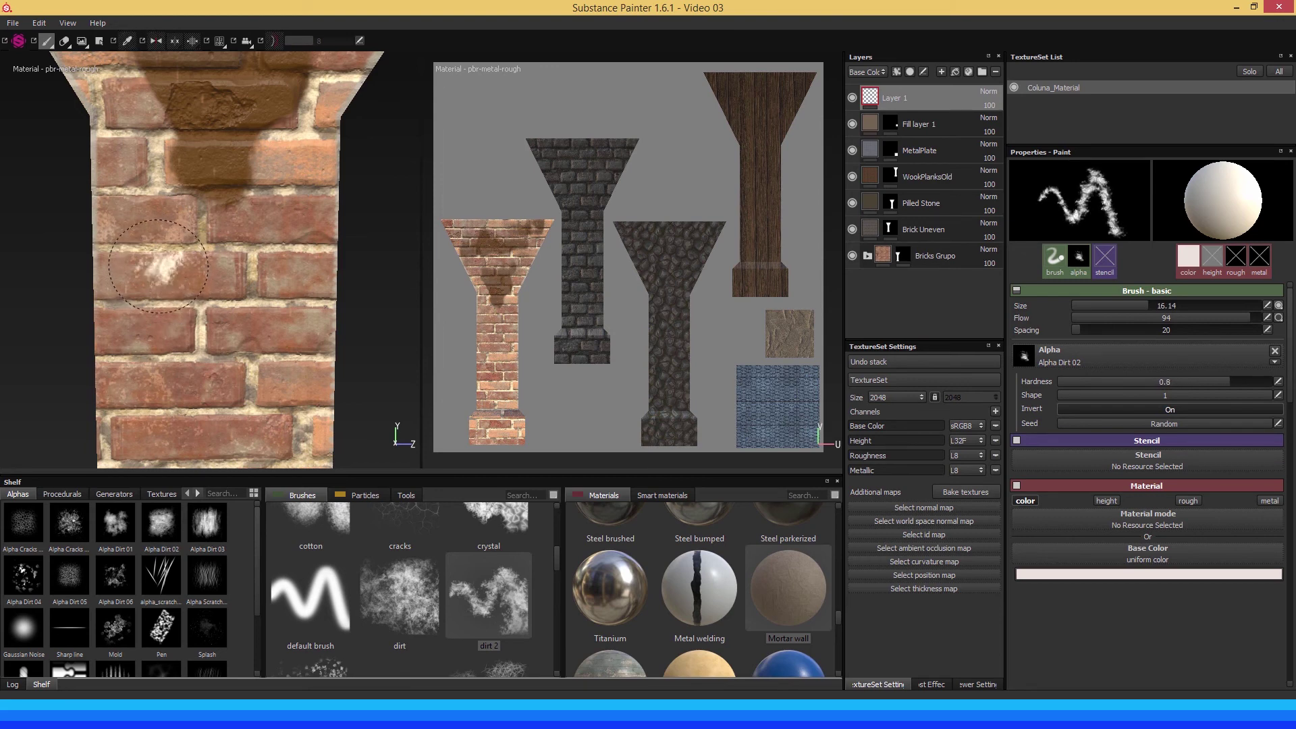
{"action": "left_click", "coordinate": [164, 307]}
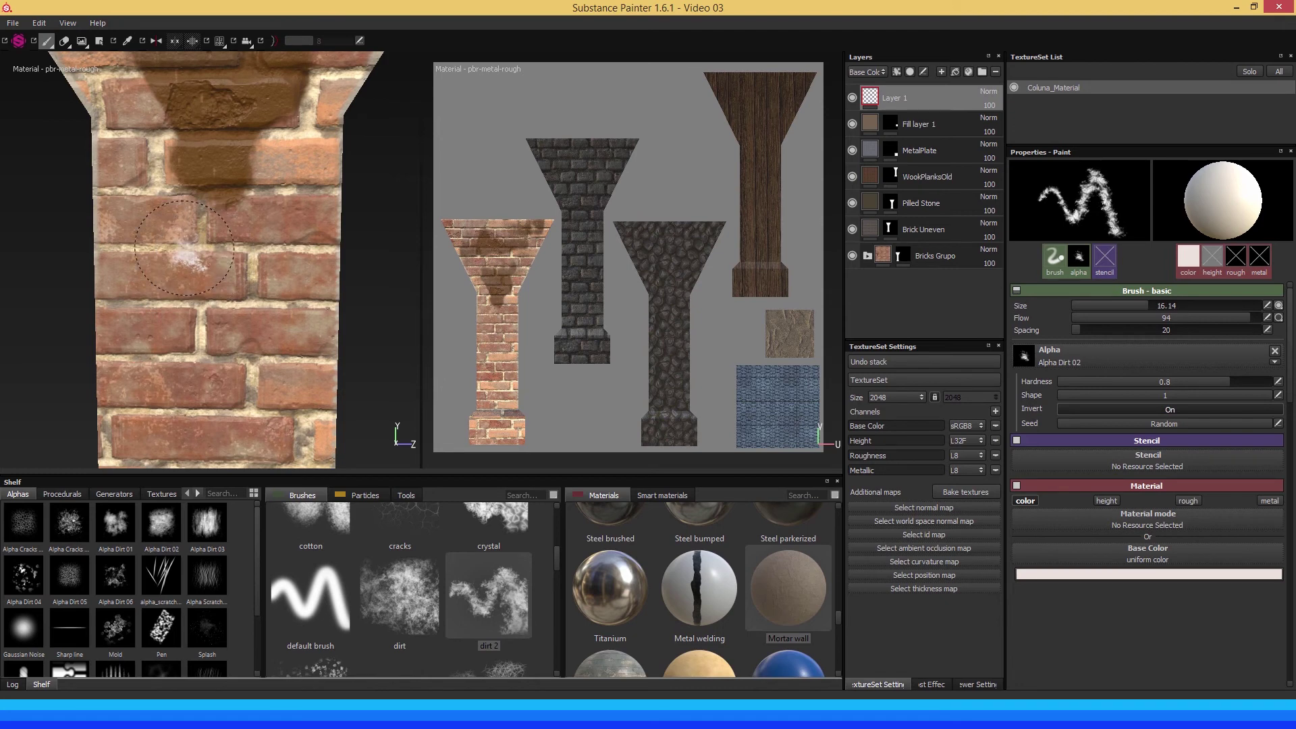
{"action": "middle_click_drag", "start_coordinate": [206, 284], "coordinate": [179, 292], "text": "alt"}
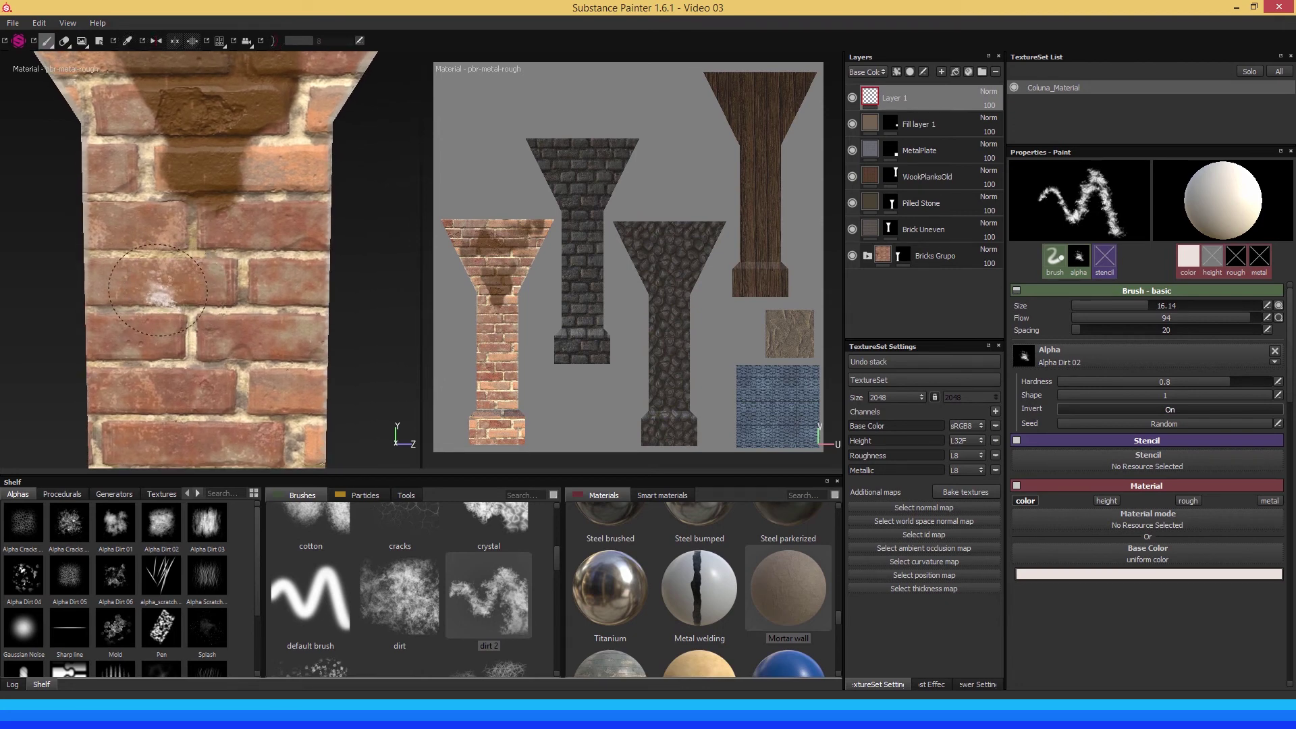
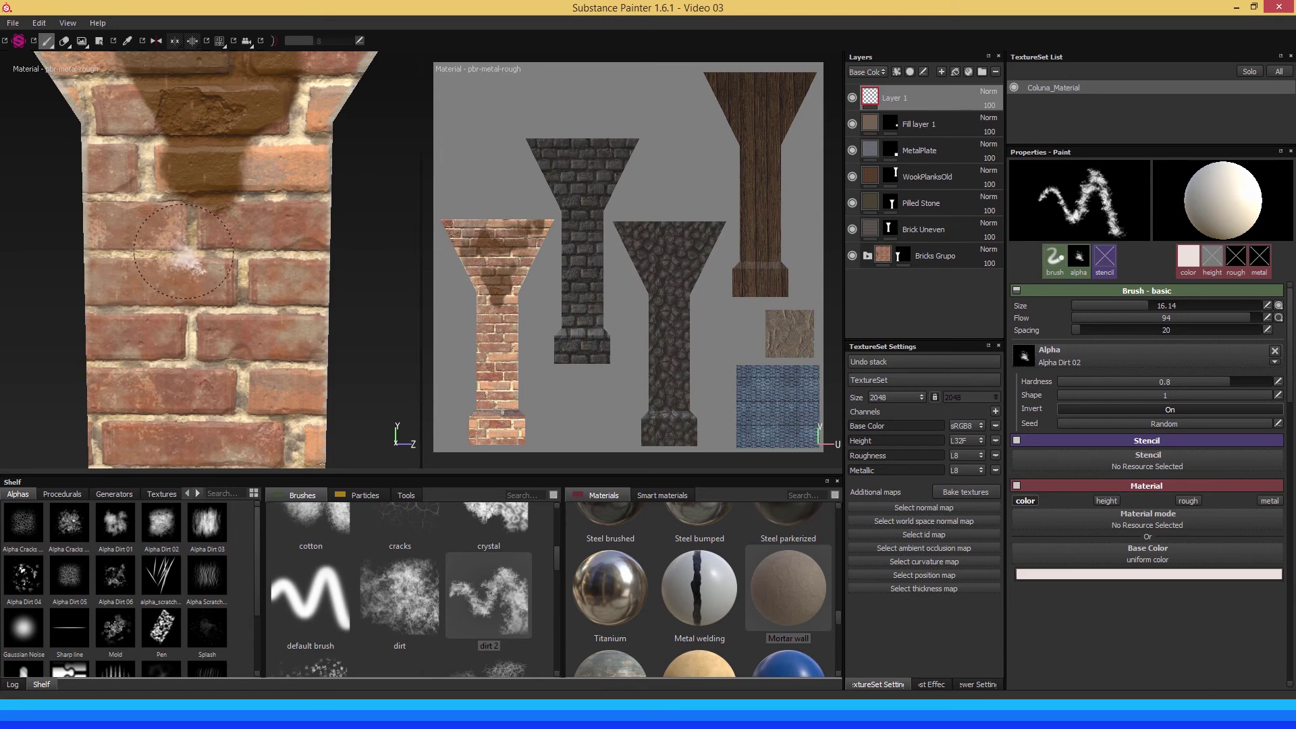
Nudge the view and undo the last white chalk dab on the brick pillar.
{"action": "left_click_drag", "start_coordinate": [144, 266], "coordinate": [121, 270], "text": "alt"}
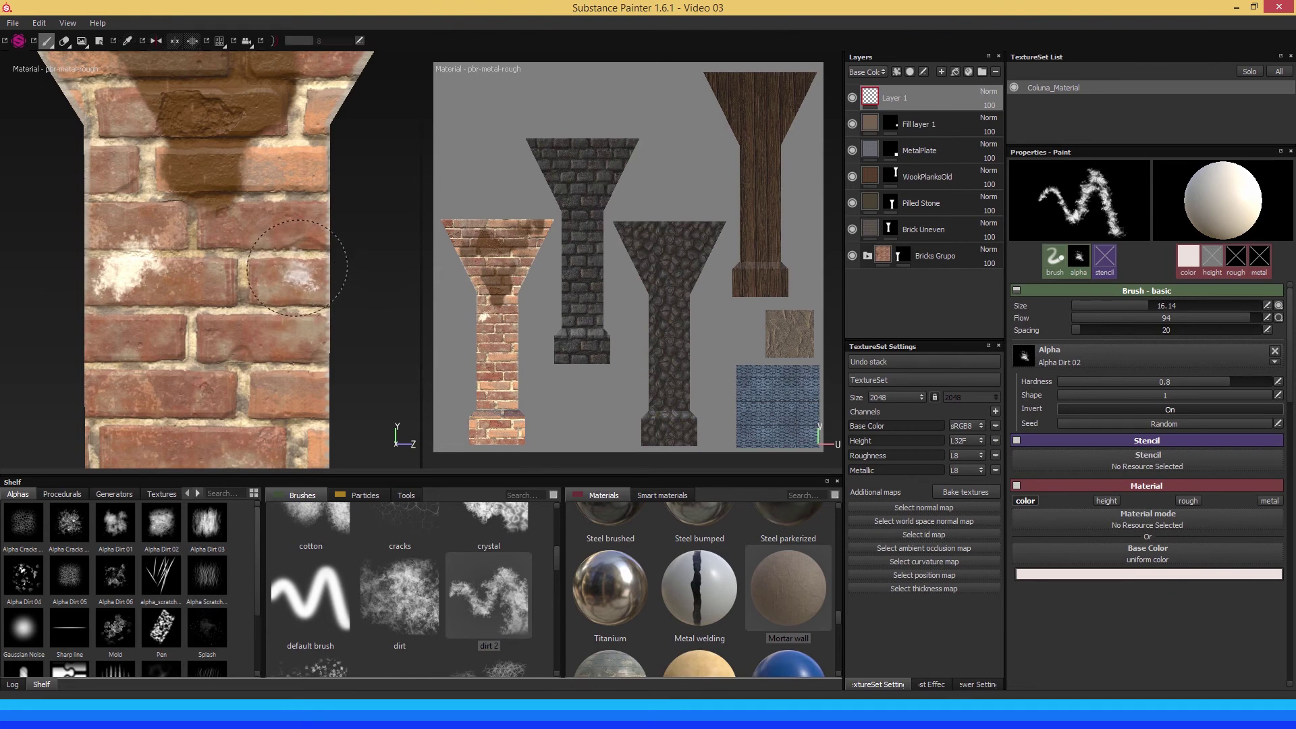
{"action": "key", "text": "ctrl+z"}
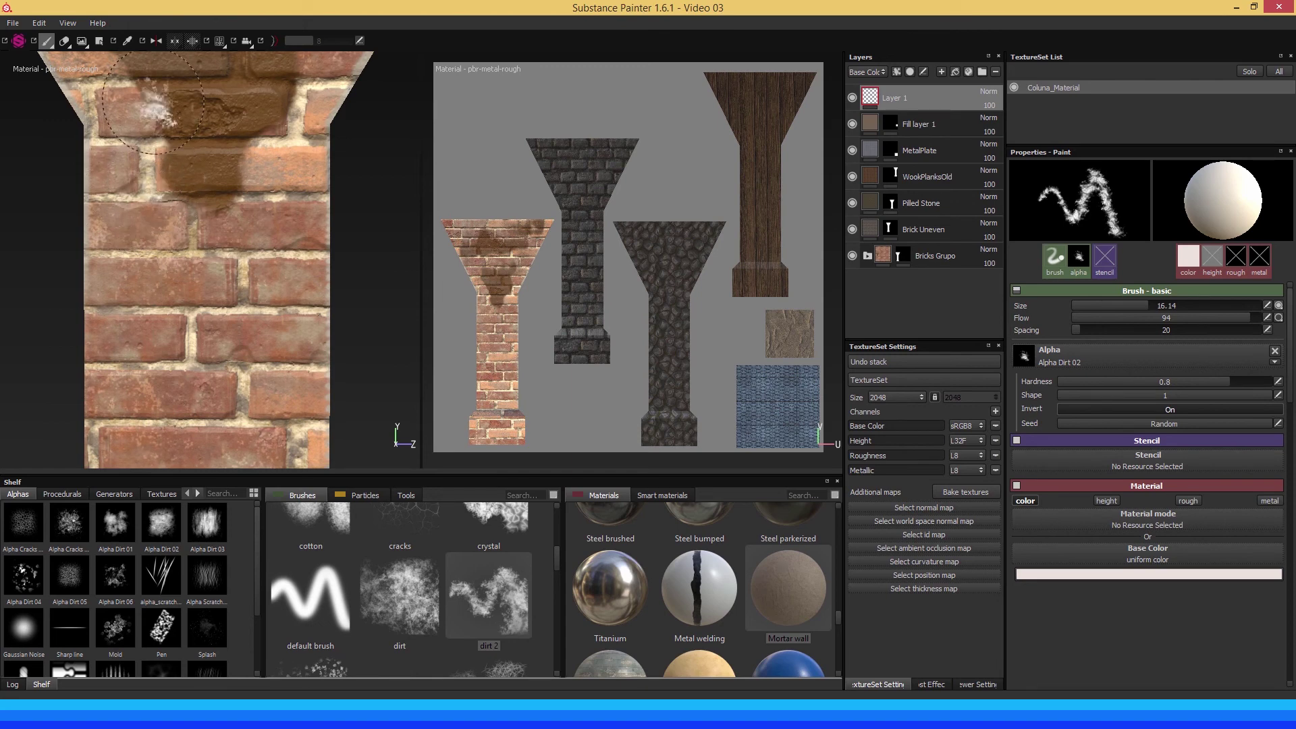
Enable symmetry painting, review the mirror axis options, and reframe the pillar head-on.
{"action": "left_click", "coordinate": [157, 42]}
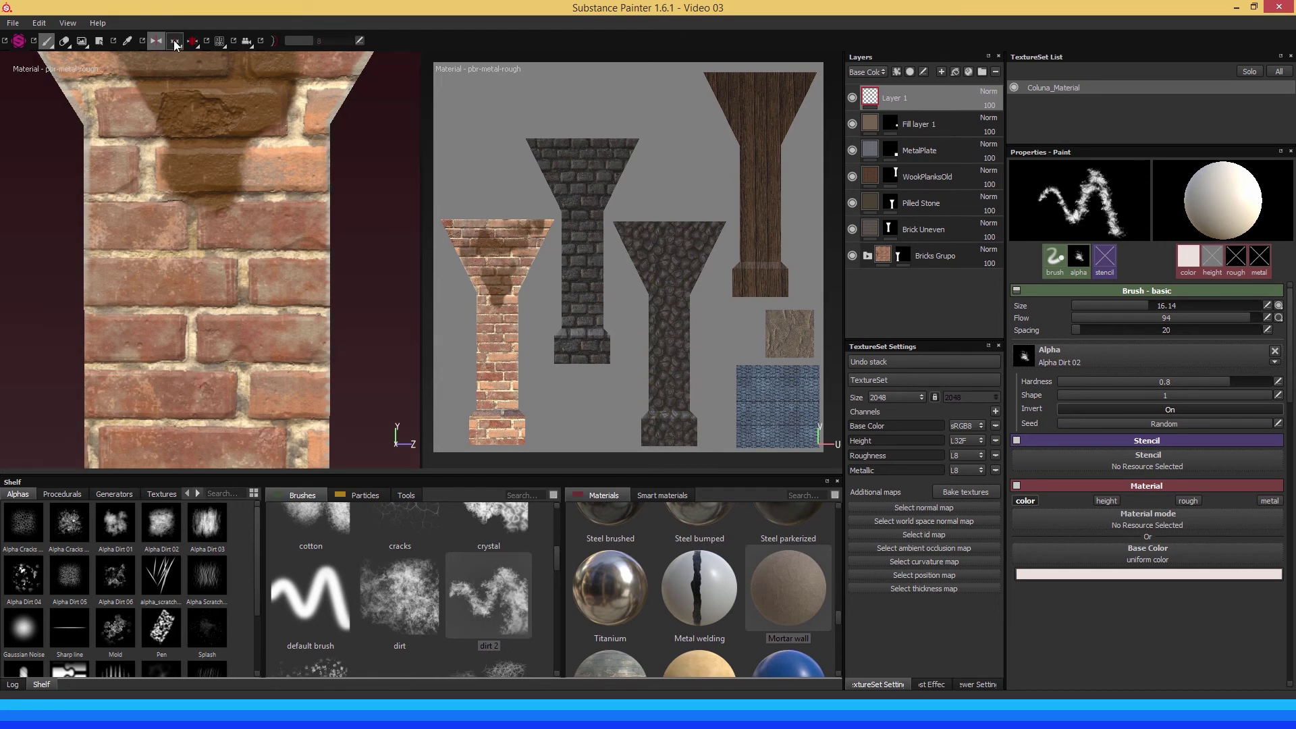
{"action": "left_click", "coordinate": [174, 62]}
{"action": "left_click", "coordinate": [180, 44]}
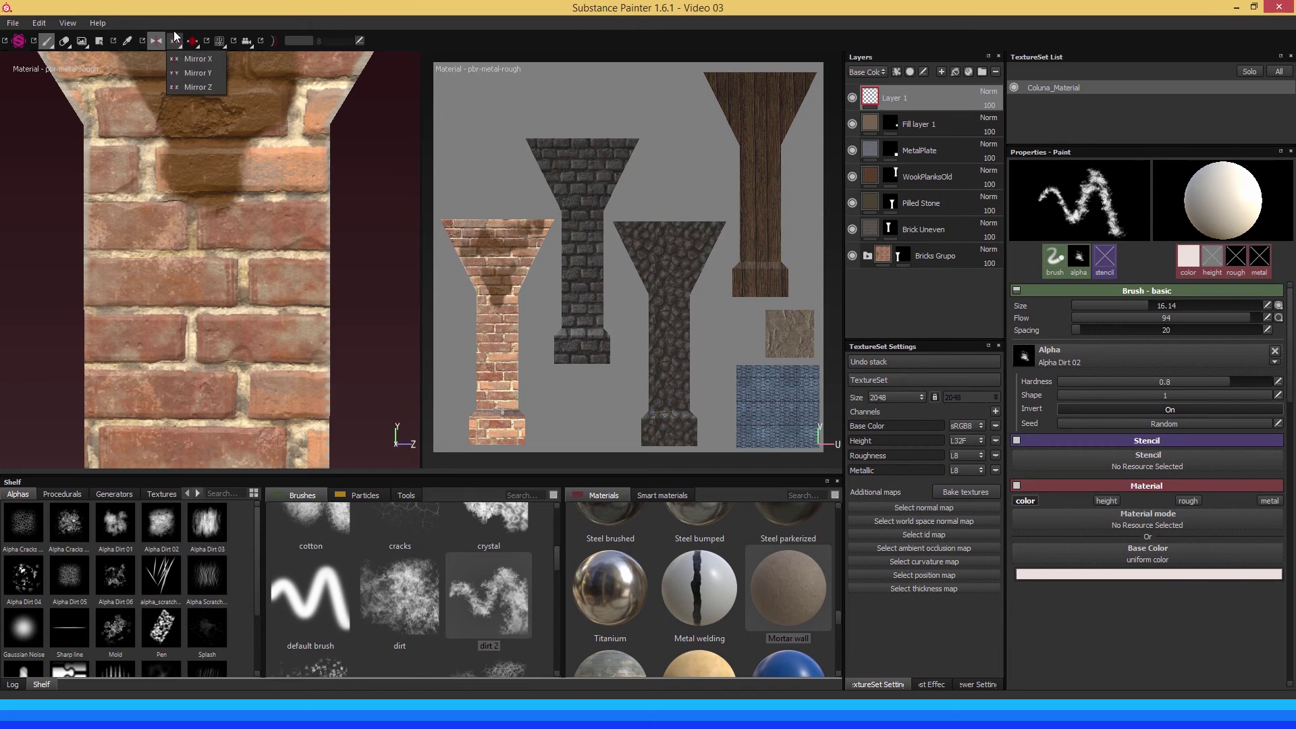
{"action": "left_click", "coordinate": [175, 24]}
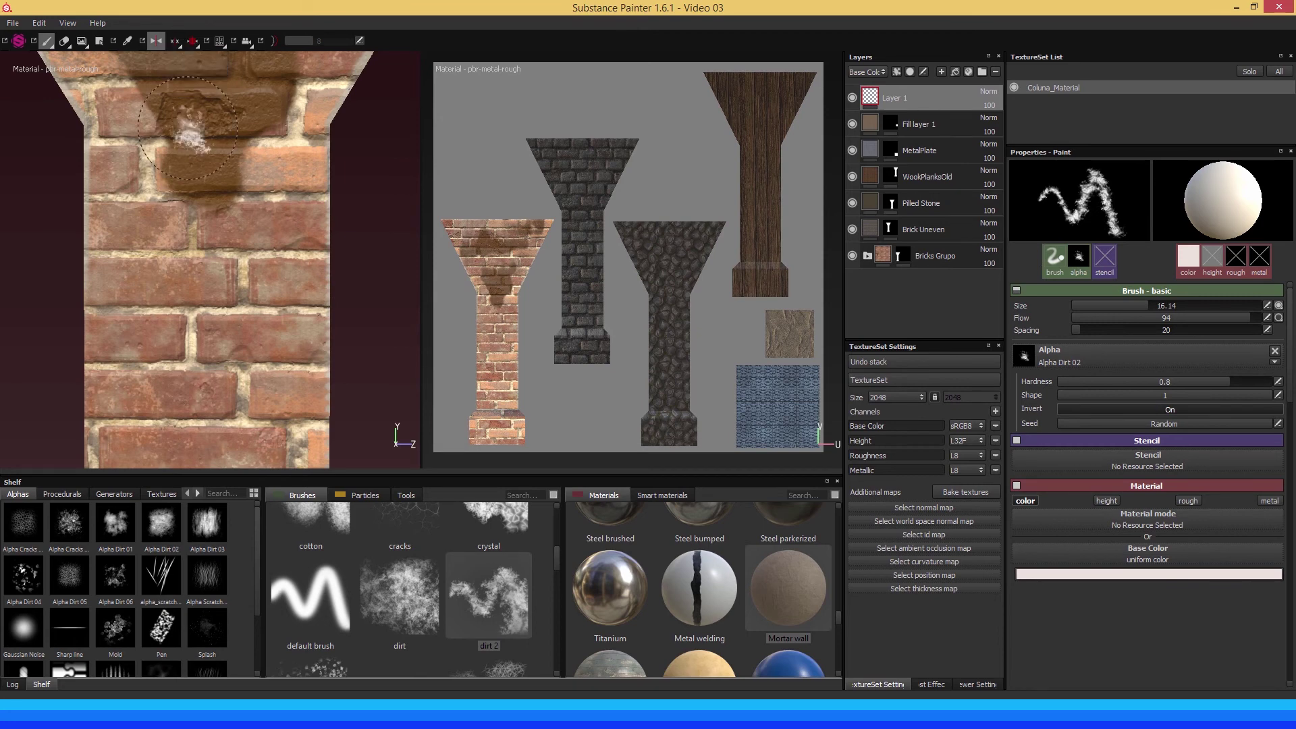
{"action": "scroll", "coordinate": [270, 284], "scroll_direction": "down", "scroll_amount": 5}
{"action": "mouse_move", "coordinate": [165, 200]}
{"action": "left_mouse_down", "text": "alt"}
{"action": "mouse_move", "coordinate": [309, 241]}
{"action": "mouse_move", "coordinate": [191, 180]}
{"action": "mouse_move", "coordinate": [136, 249]}
{"action": "mouse_move", "coordinate": [124, 245]}
{"action": "left_mouse_up", "text": "alt"}
{"action": "key", "text": "l"}
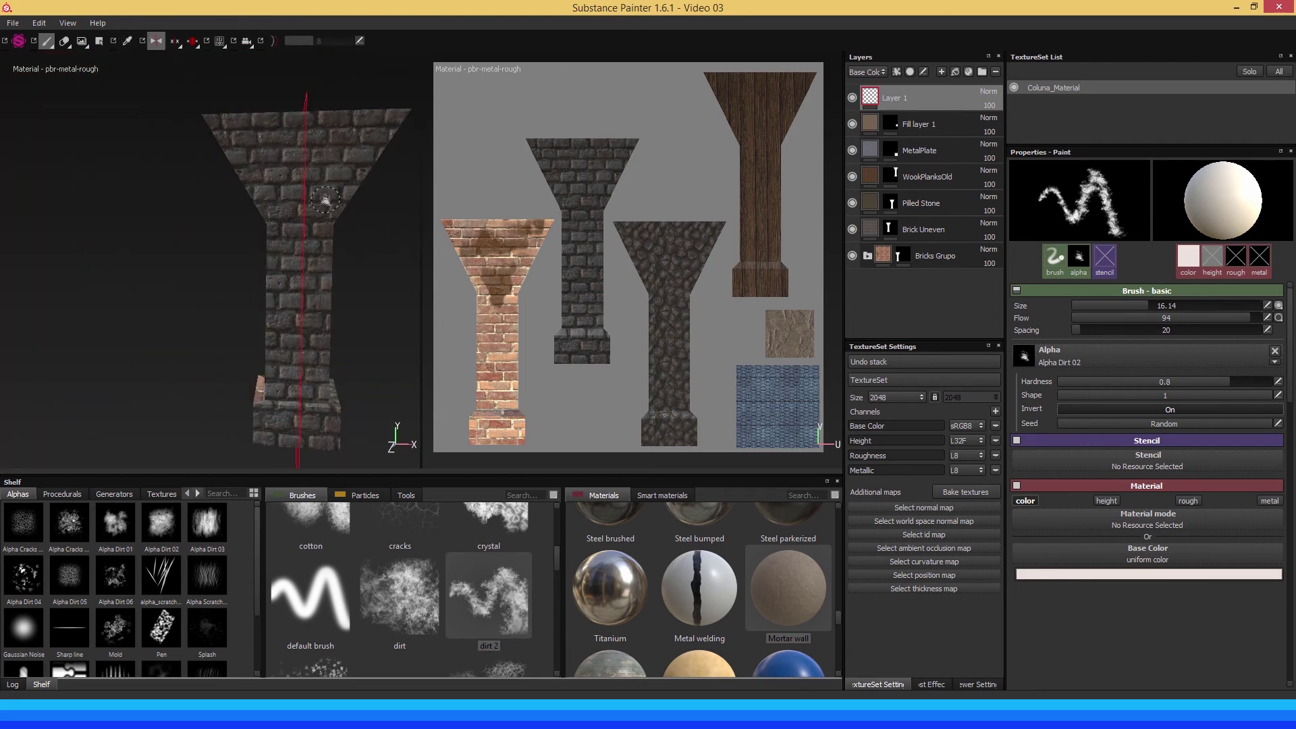
Set the symmetry to Mirror Z and zoom in on the brick side of the pillar.
{"action": "mouse_move", "coordinate": [135, 281]}
{"action": "left_mouse_down", "text": "alt"}
{"action": "mouse_move", "coordinate": [255, 298]}
{"action": "mouse_move", "coordinate": [257, 256]}
{"action": "left_mouse_up", "text": "alt"}
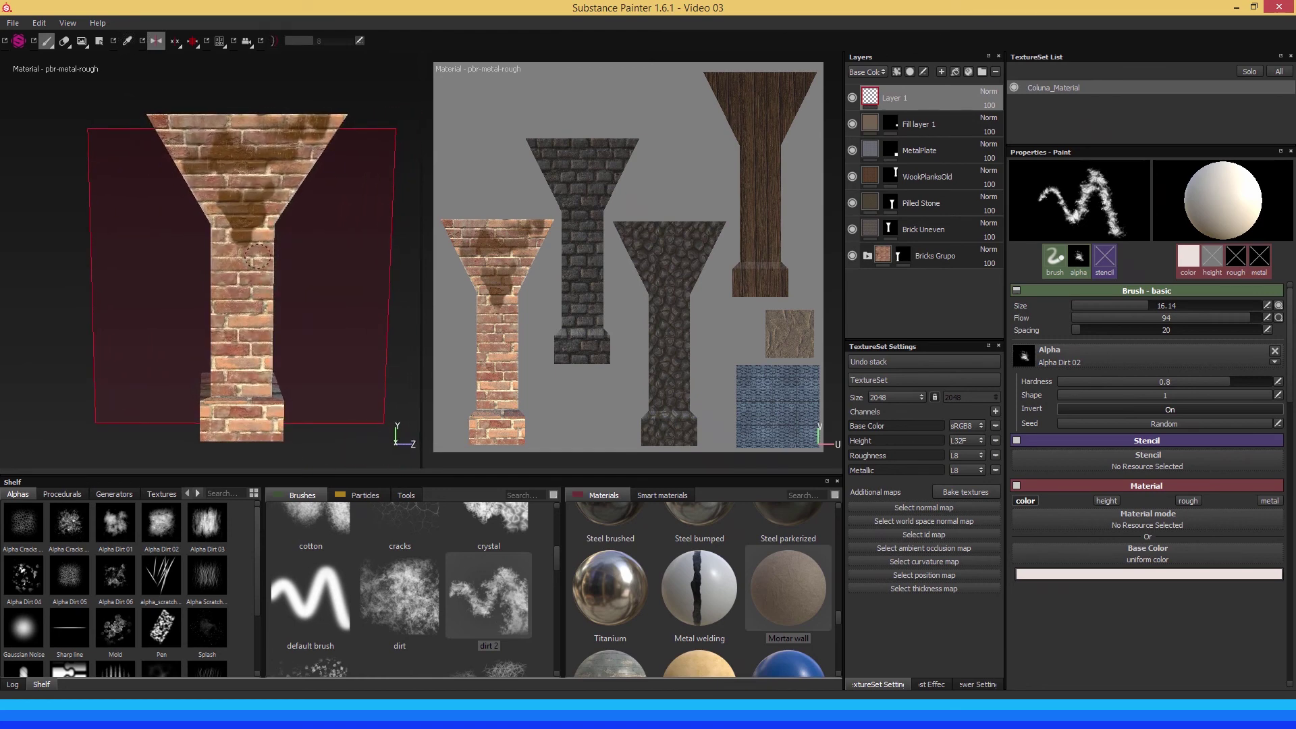
{"action": "left_click", "coordinate": [181, 47]}
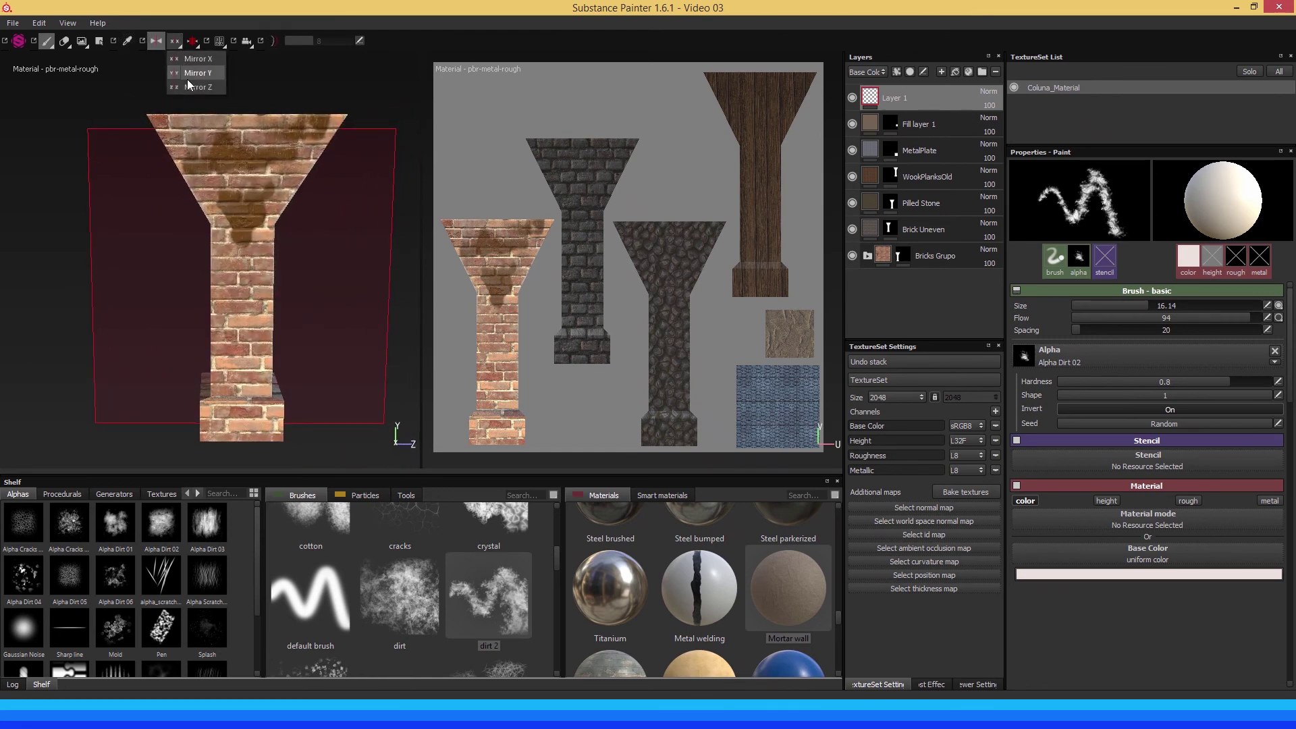
{"action": "left_click", "coordinate": [188, 85]}
{"action": "right_click_drag", "start_coordinate": [234, 262], "coordinate": [297, 289], "text": "alt"}
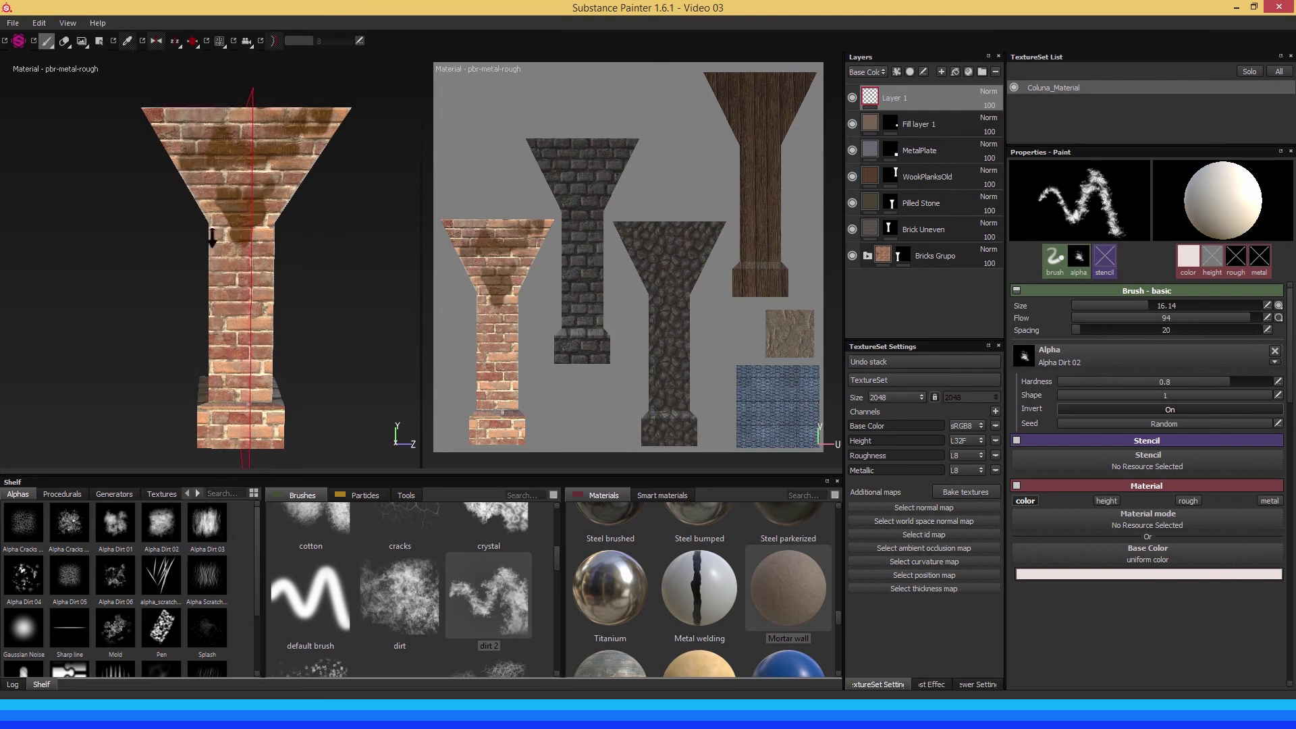
Paint the mirrored chalk face outline, eyes and smile on the bricks.
{"action": "middle_click_drag", "start_coordinate": [129, 243], "coordinate": [159, 245], "text": "alt"}
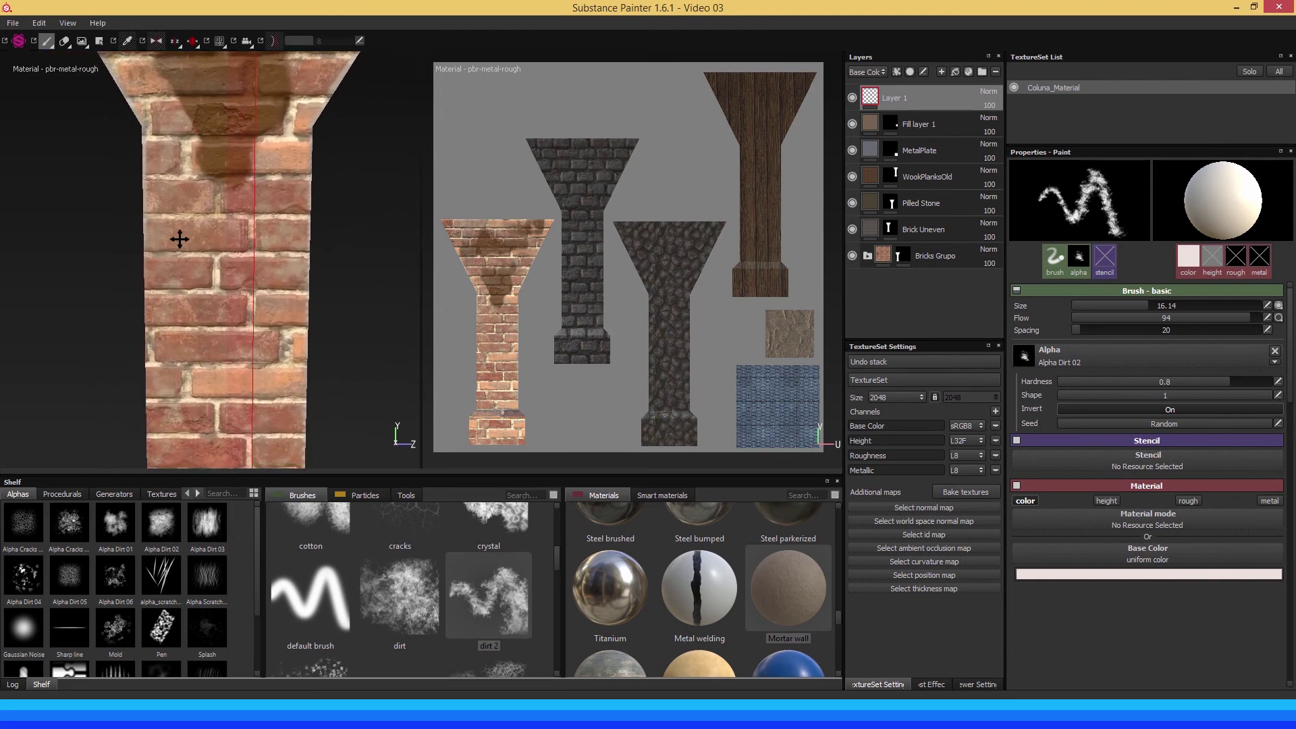
{"action": "mouse_move", "coordinate": [172, 237]}
{"action": "left_mouse_down"}
{"action": "mouse_move", "coordinate": [166, 327]}
{"action": "mouse_move", "coordinate": [214, 363]}
{"action": "mouse_move", "coordinate": [179, 355]}
{"action": "left_mouse_up"}
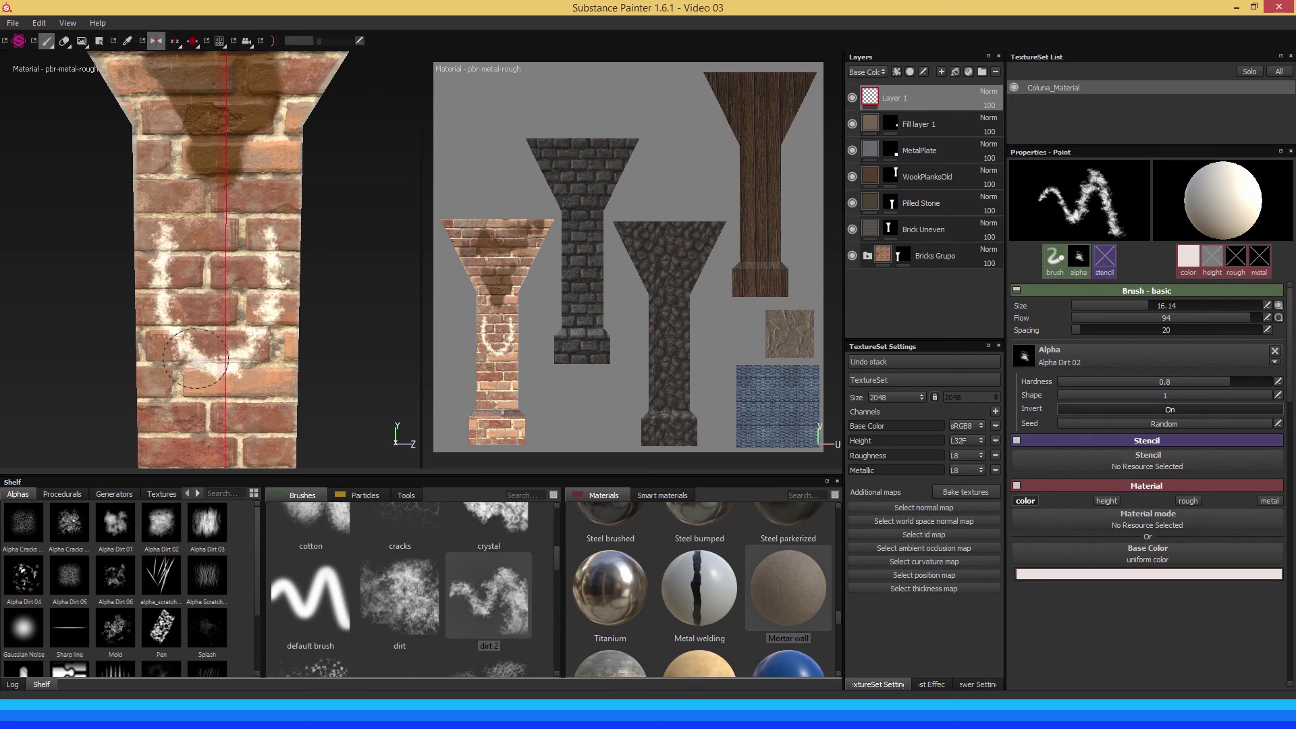
{"action": "mouse_move", "coordinate": [173, 236]}
{"action": "left_mouse_down"}
{"action": "mouse_move", "coordinate": [169, 219]}
{"action": "mouse_move", "coordinate": [190, 205]}
{"action": "left_mouse_up"}
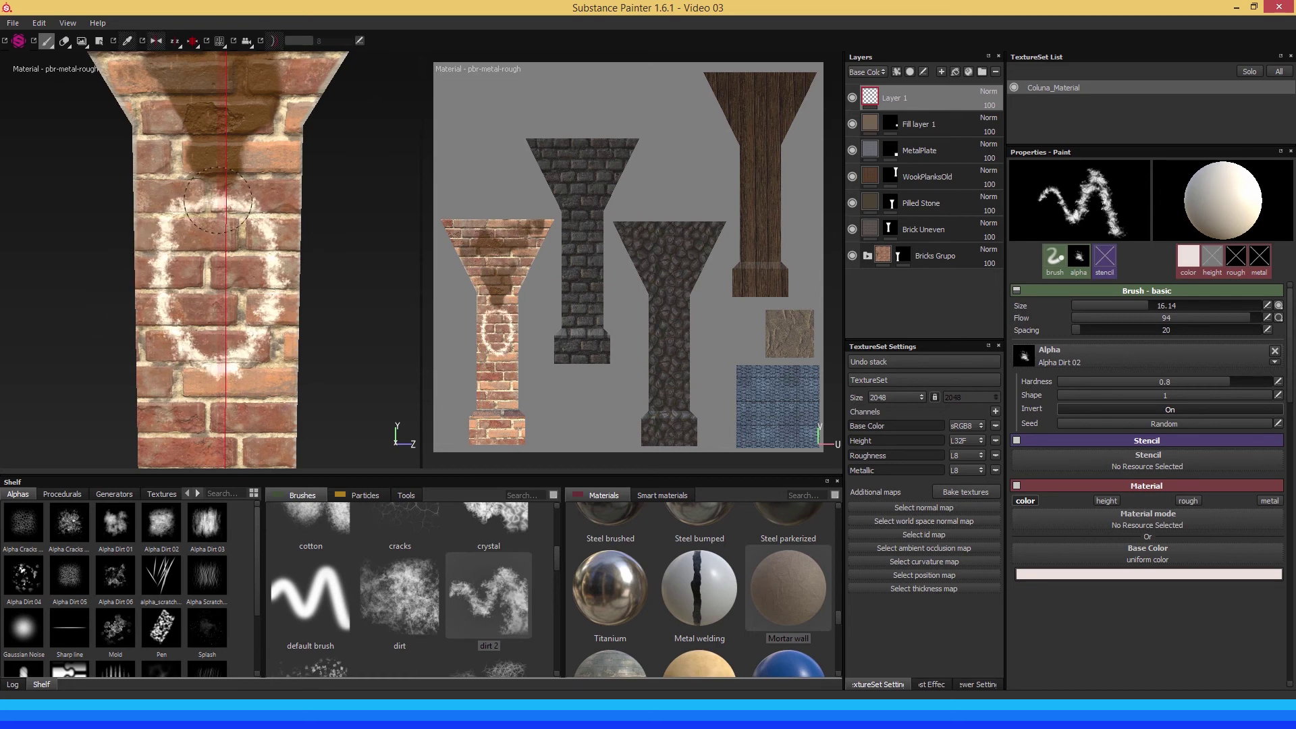
{"action": "mouse_move", "coordinate": [202, 259]}
{"action": "left_mouse_down"}
{"action": "mouse_move", "coordinate": [199, 334]}
{"action": "mouse_move", "coordinate": [209, 317]}
{"action": "mouse_move", "coordinate": [179, 358]}
{"action": "mouse_move", "coordinate": [261, 353]}
{"action": "left_mouse_up"}
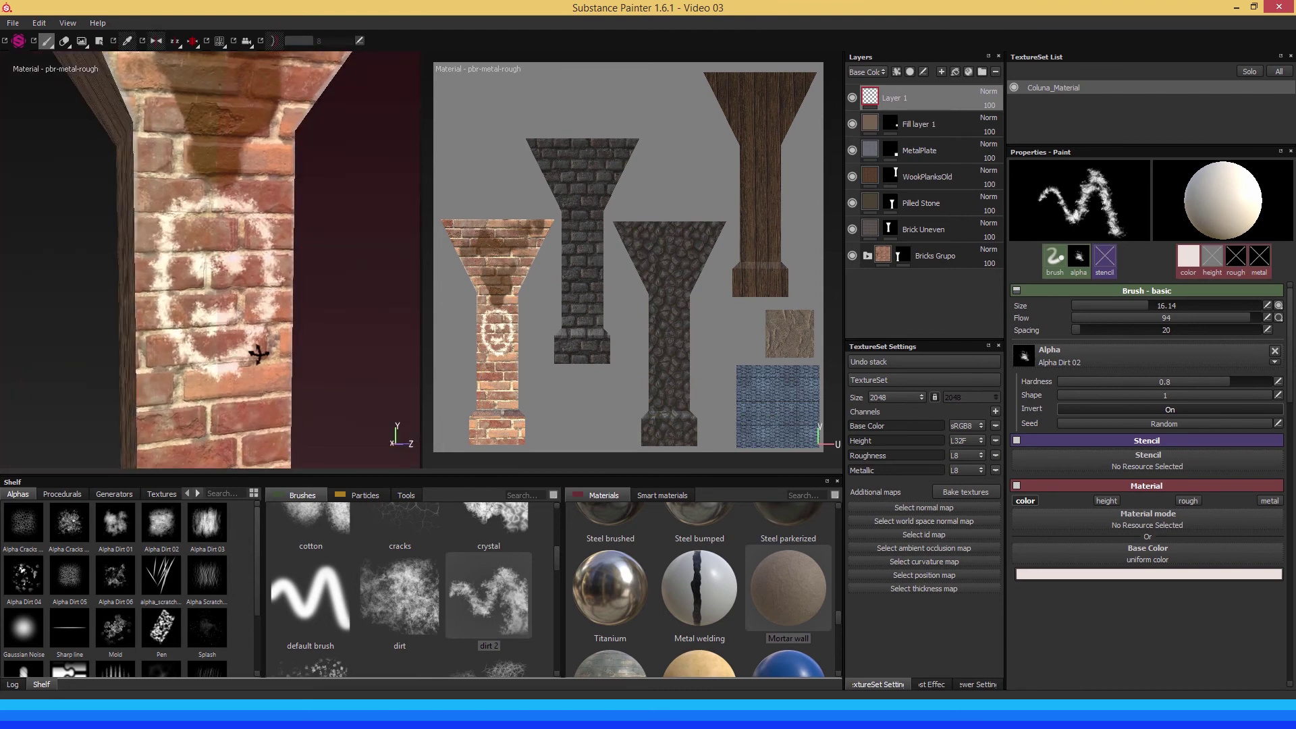
{"action": "middle_click_drag", "start_coordinate": [214, 330], "coordinate": [229, 284], "text": "alt"}
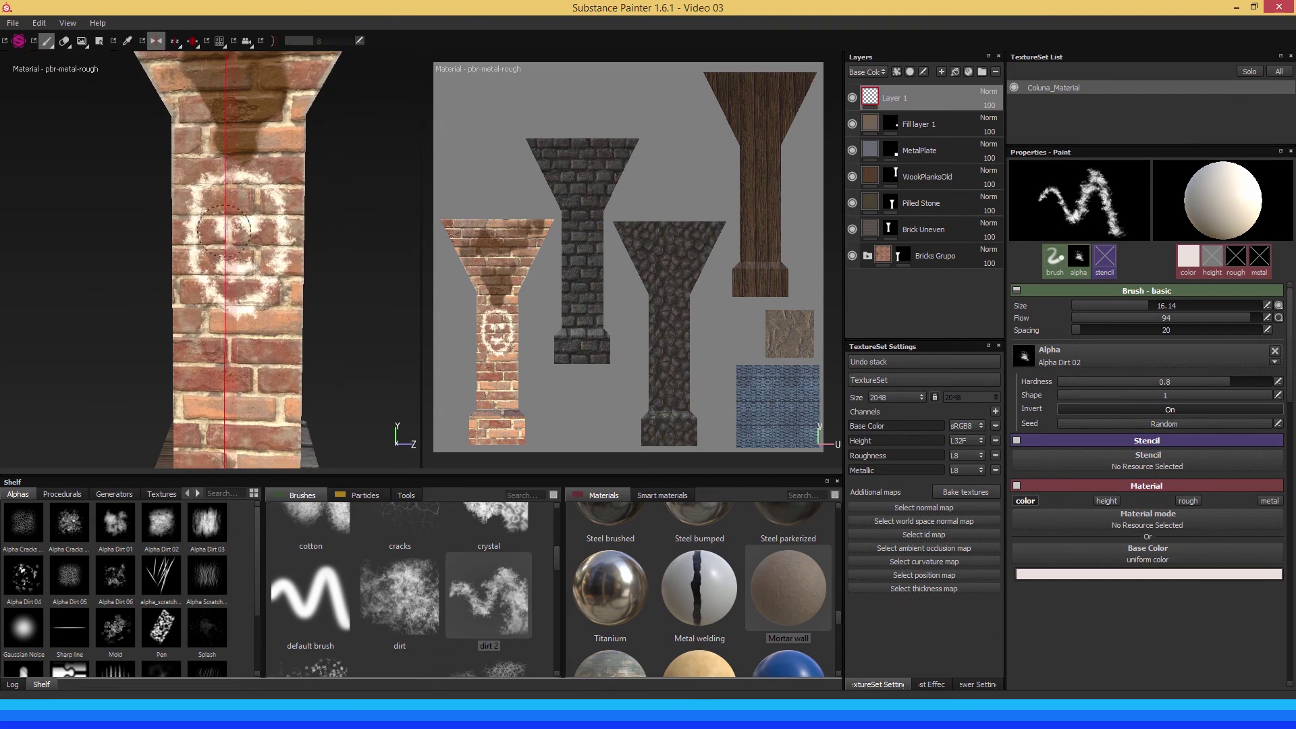
{"action": "left_click", "coordinate": [176, 46]}
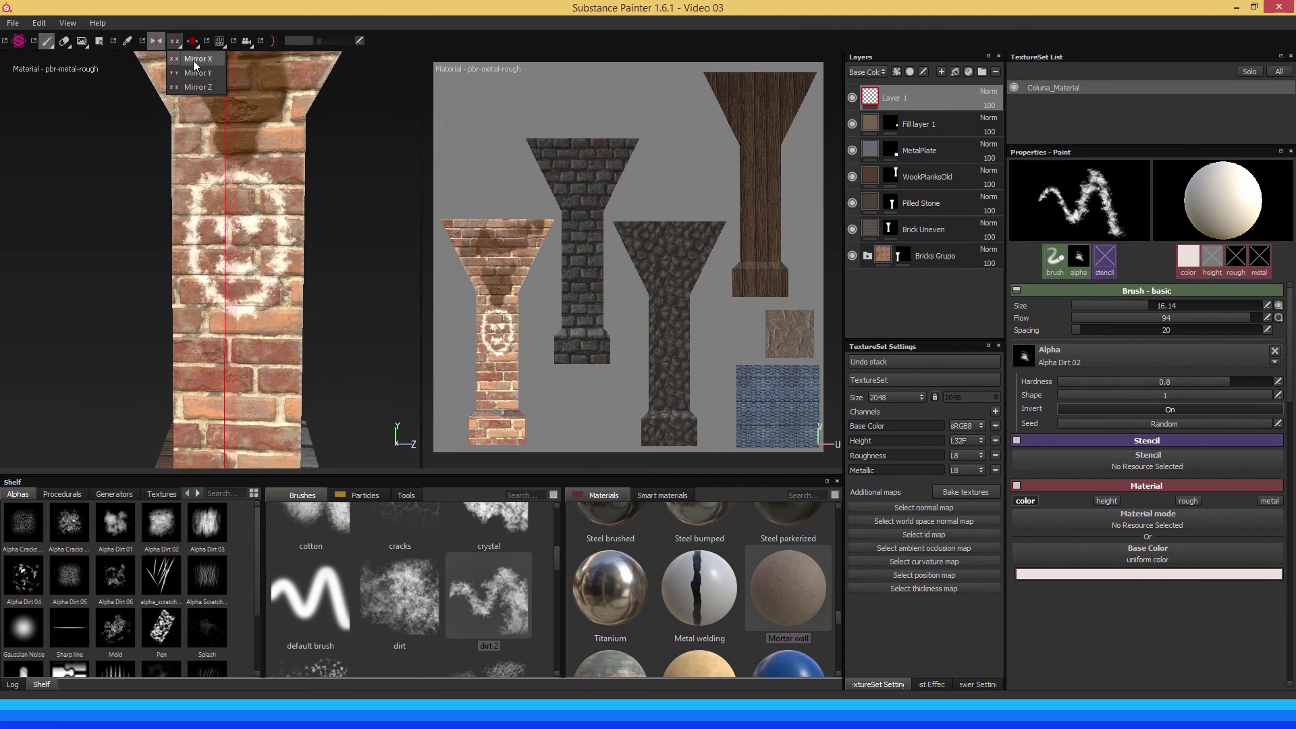
Switch symmetry to Mirror X and paint mirrored chalk strokes up the stone pillar.
{"action": "left_click", "coordinate": [193, 60]}
{"action": "left_click_drag", "start_coordinate": [223, 270], "coordinate": [286, 208], "text": "alt"}
{"action": "middle_click_drag", "start_coordinate": [286, 208], "coordinate": [260, 214], "text": "alt"}
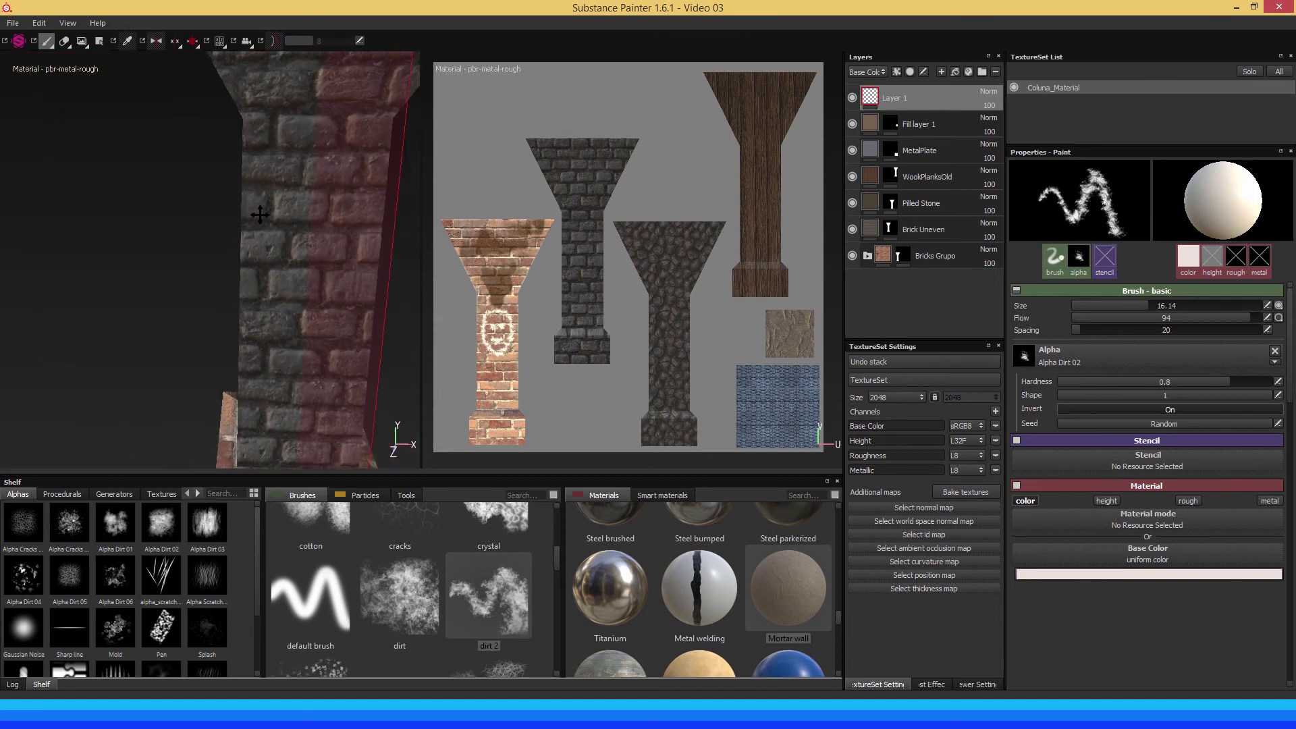
{"action": "left_click_drag", "start_coordinate": [260, 215], "coordinate": [228, 214], "text": "alt"}
{"action": "left_click_drag", "start_coordinate": [212, 265], "coordinate": [262, 83]}
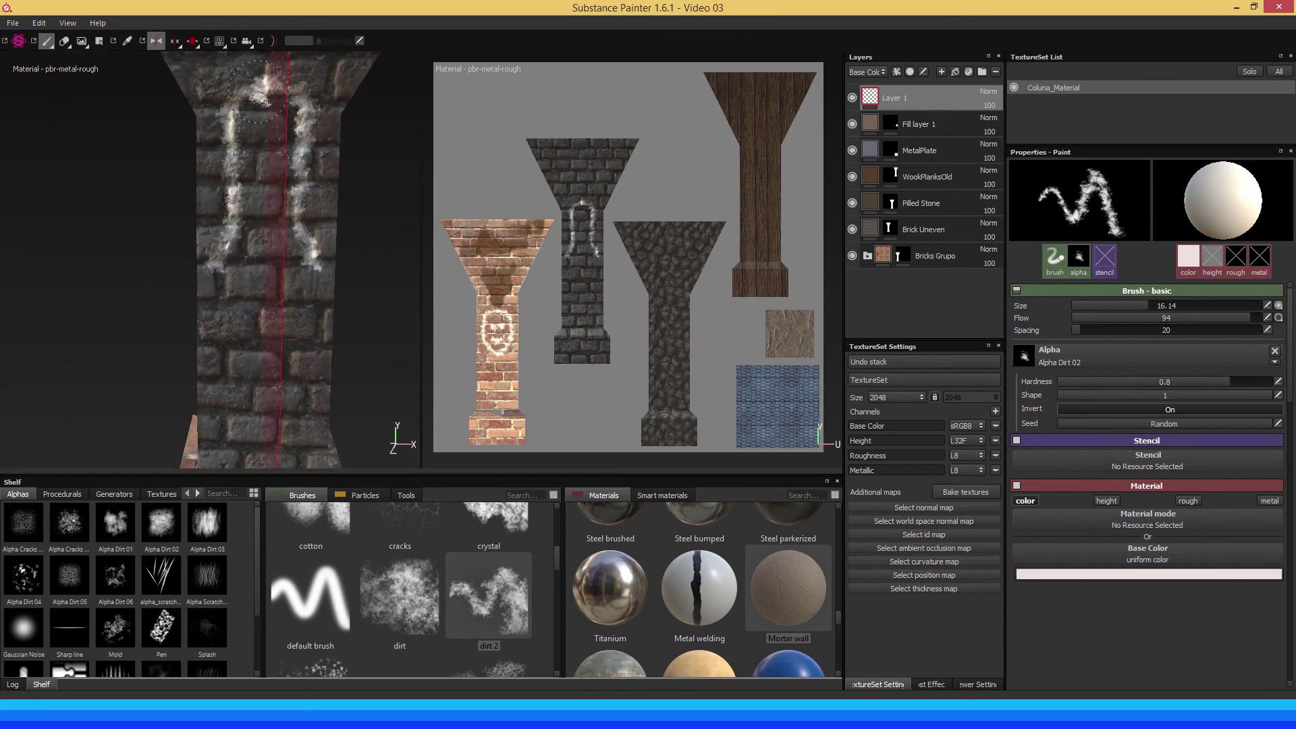
{"action": "mouse_move", "coordinate": [205, 255]}
{"action": "left_mouse_down", "text": "alt"}
{"action": "mouse_move", "coordinate": [250, 267]}
{"action": "mouse_move", "coordinate": [217, 280]}
{"action": "mouse_move", "coordinate": [304, 281]}
{"action": "mouse_move", "coordinate": [159, 283]}
{"action": "mouse_move", "coordinate": [165, 211]}
{"action": "mouse_move", "coordinate": [49, 216]}
{"action": "mouse_move", "coordinate": [215, 223]}
{"action": "mouse_move", "coordinate": [219, 196]}
{"action": "left_mouse_up", "text": "alt"}
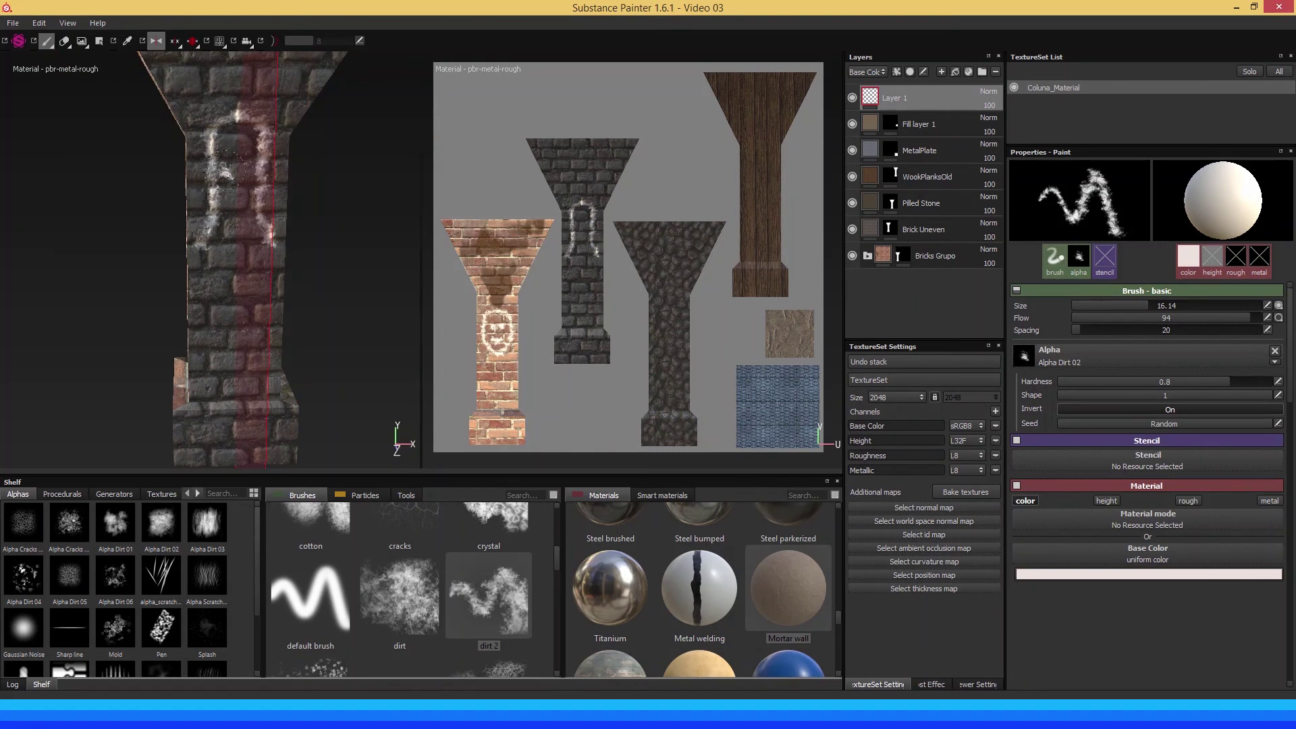
{"action": "left_click_drag", "start_coordinate": [162, 156], "coordinate": [195, 158], "text": "alt"}
Set Mirror Z, face the stone side head-on, and paint white chalk strokes on it.
{"action": "left_click", "coordinate": [180, 43]}
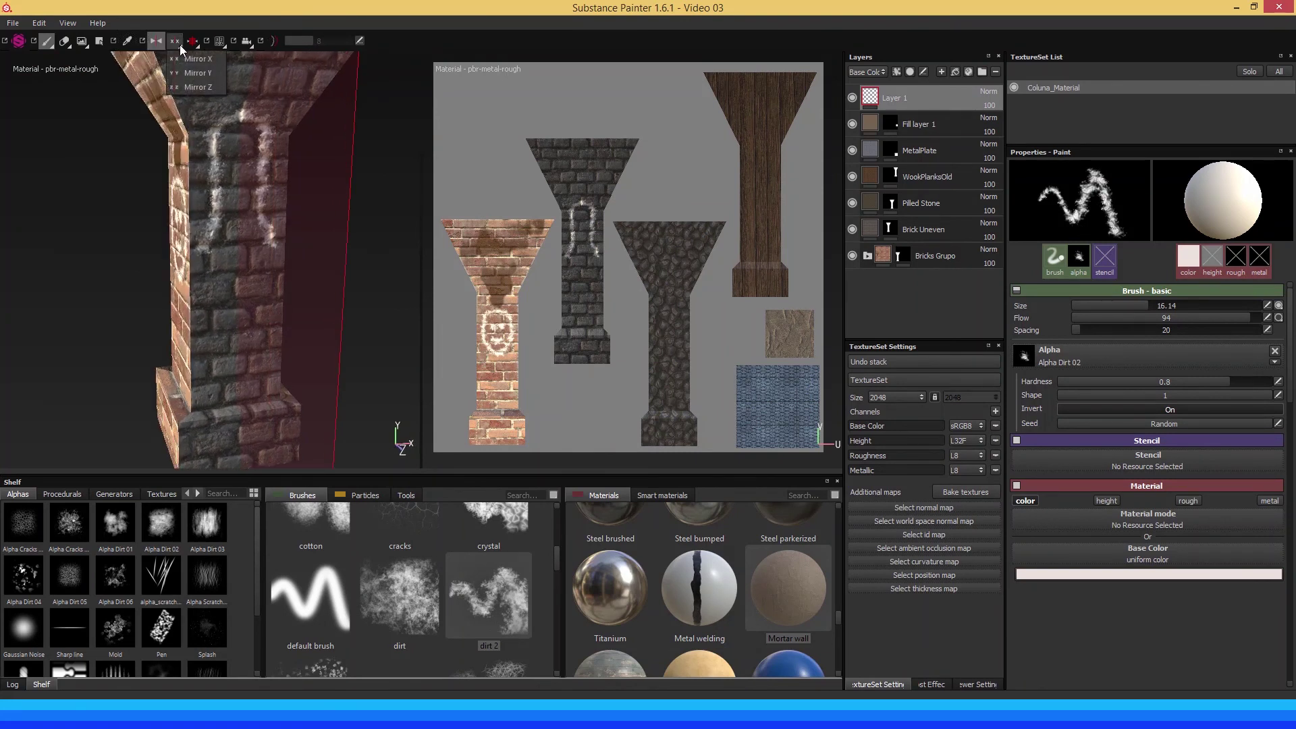
{"action": "left_click", "coordinate": [189, 87]}
{"action": "mouse_move", "coordinate": [219, 265]}
{"action": "left_mouse_down", "text": "alt"}
{"action": "mouse_move", "coordinate": [248, 286]}
{"action": "mouse_move", "coordinate": [228, 285]}
{"action": "mouse_move", "coordinate": [206, 318]}
{"action": "mouse_move", "coordinate": [286, 316]}
{"action": "mouse_move", "coordinate": [259, 332]}
{"action": "left_mouse_up", "text": "alt"}
{"action": "key", "text": "l"}
{"action": "key", "text": "l"}
{"action": "key", "text": "l"}
{"action": "key", "text": "l"}
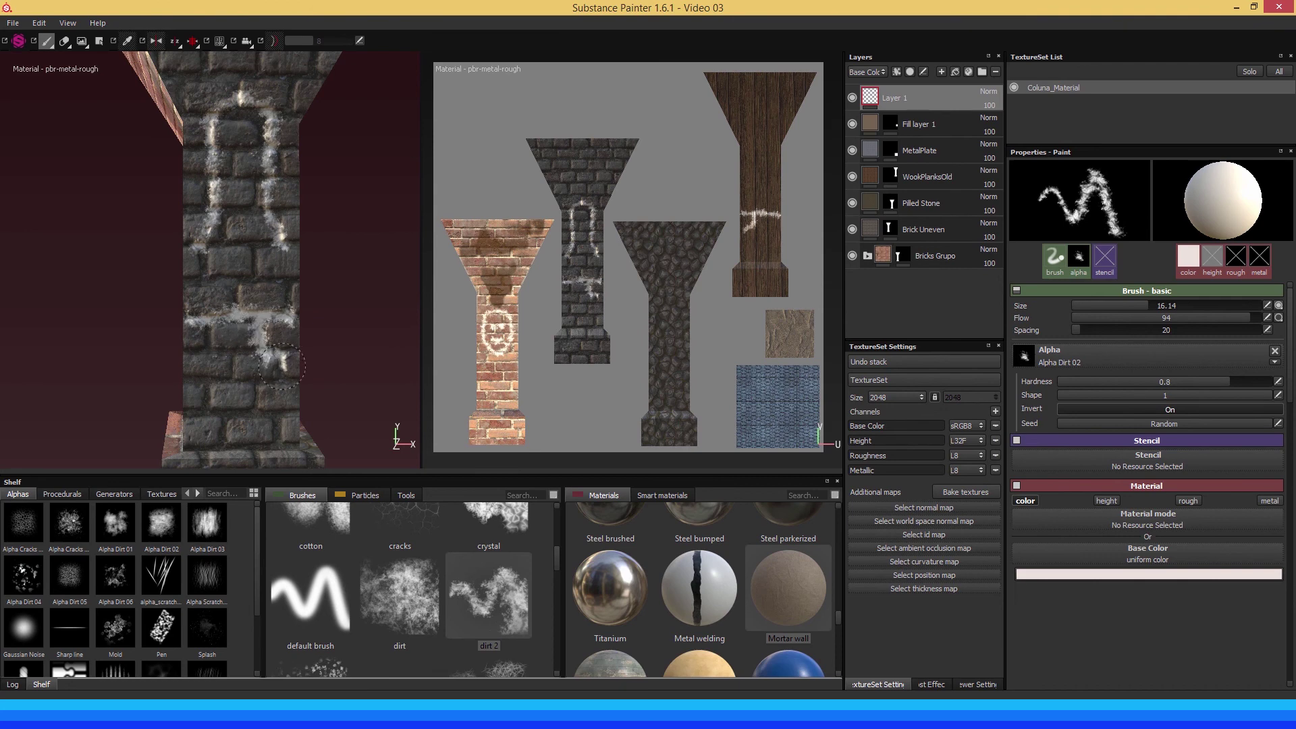
{"action": "left_click_drag", "start_coordinate": [275, 384], "coordinate": [228, 380]}
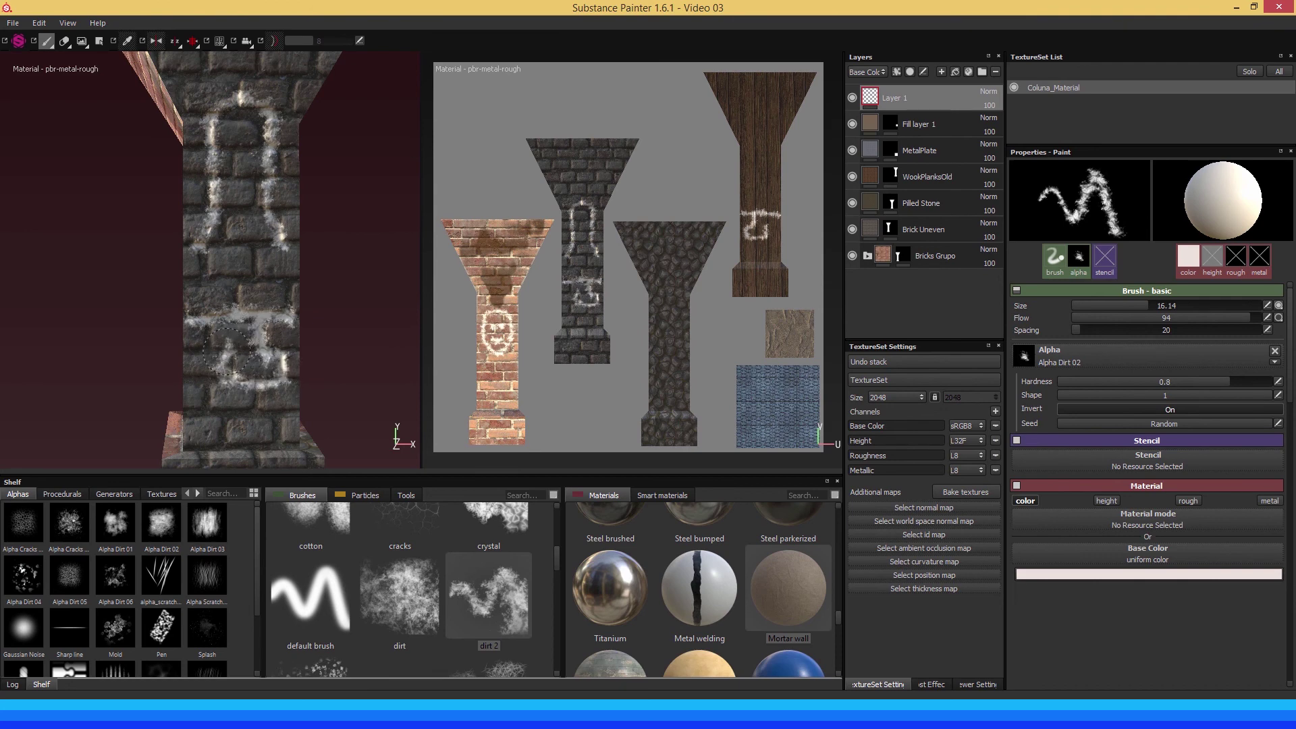
Toggle mirrored painting off and back on while bringing the pillar's base into view.
{"action": "key", "text": "l"}
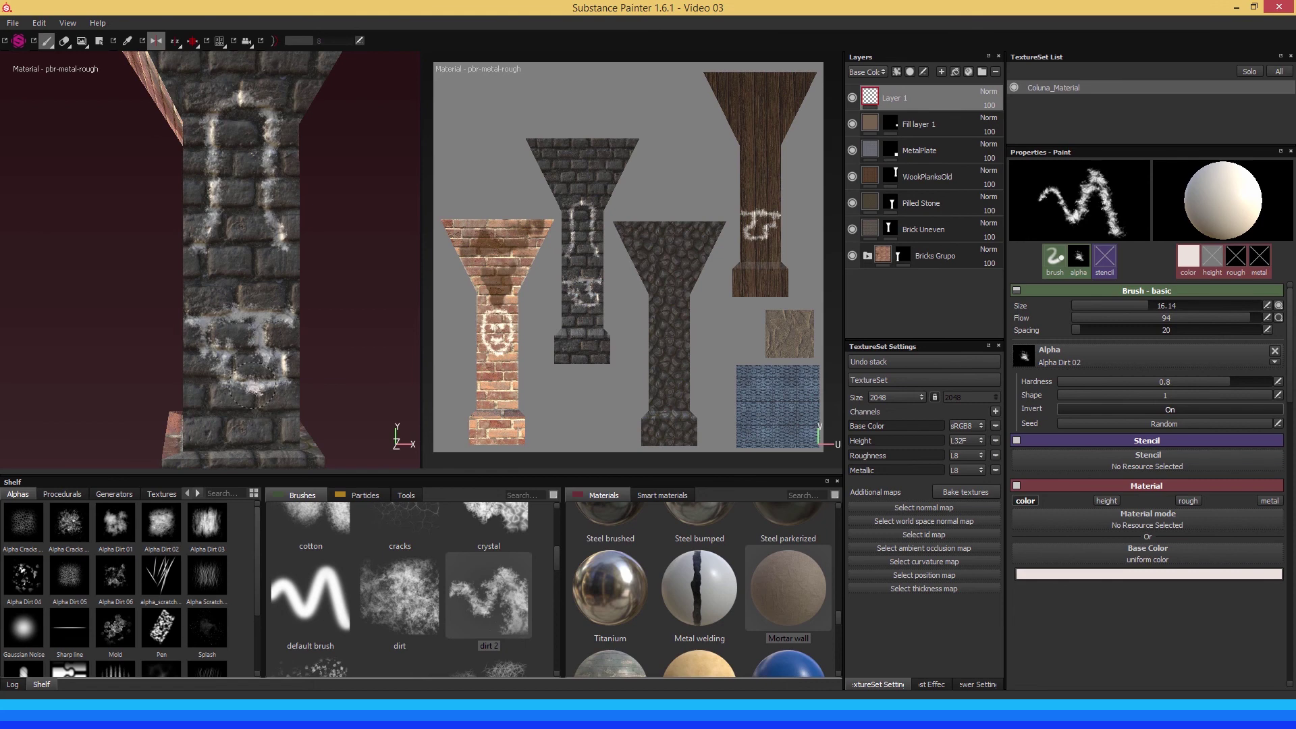
{"action": "key", "text": "l"}
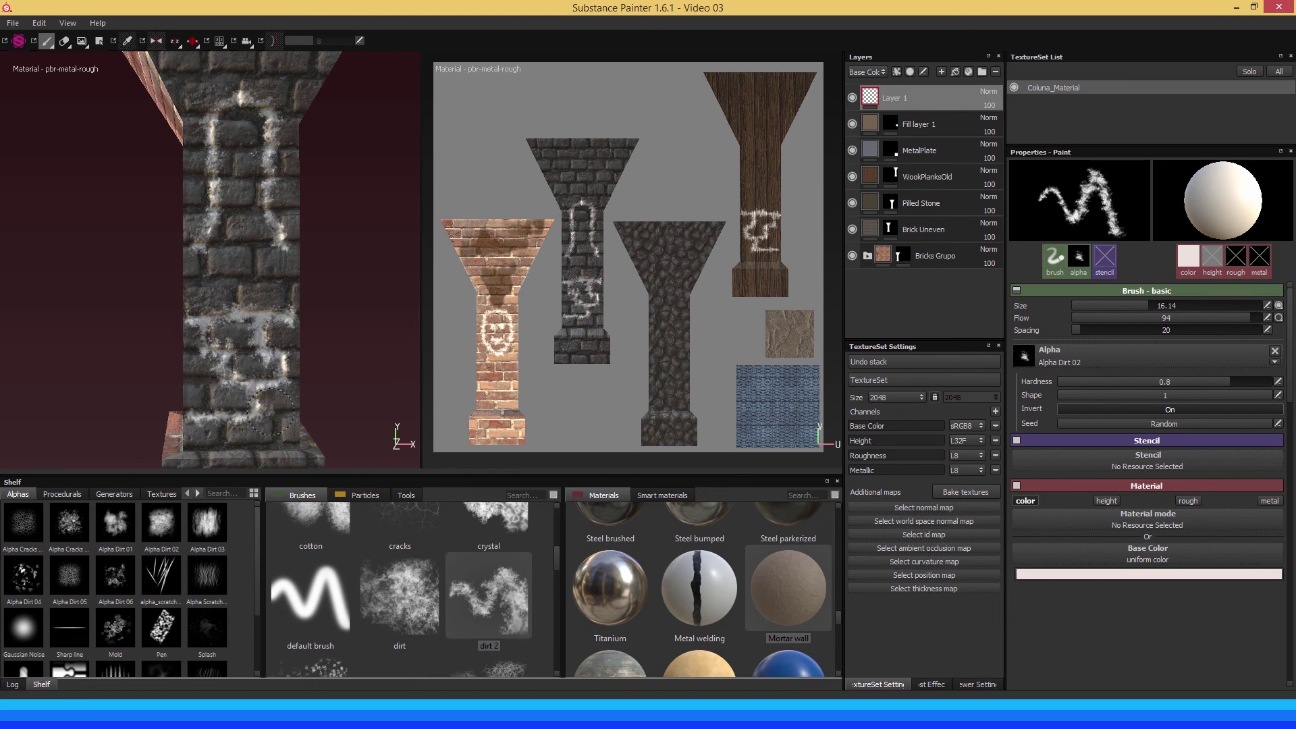
{"action": "middle_click_drag", "start_coordinate": [294, 413], "coordinate": [267, 351]}
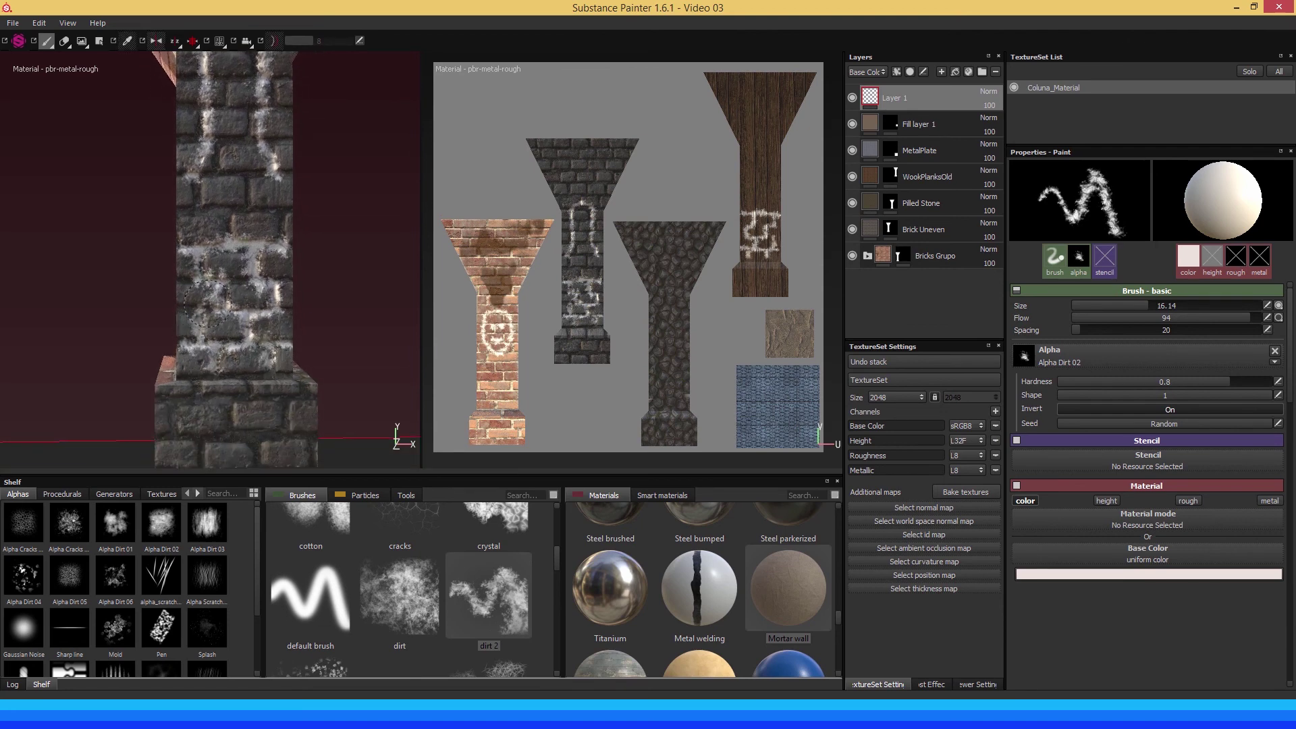
{"action": "key", "text": "l"}
{"action": "key", "text": "l"}
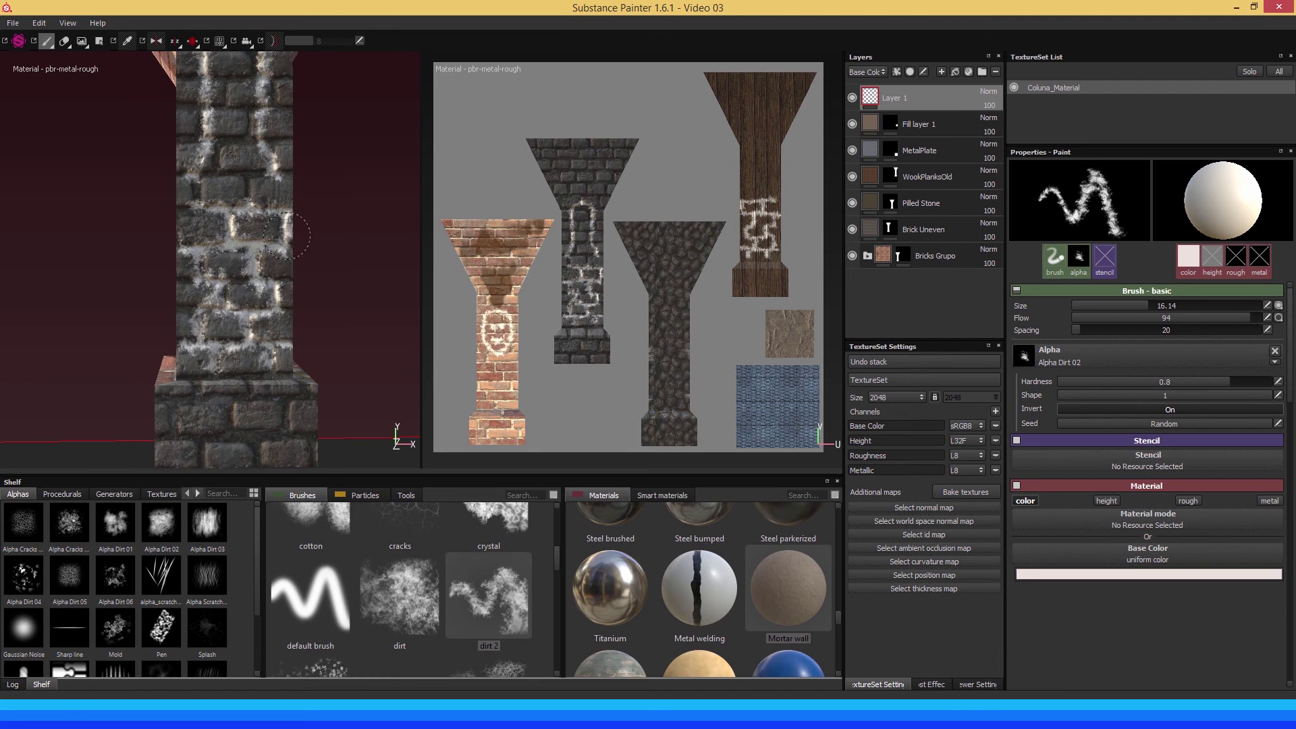
{"action": "key", "text": "l"}
Orbit to the brick side with the smiley, with symmetric painting switched on.
{"action": "left_click_drag", "start_coordinate": [142, 195], "coordinate": [297, 373], "text": "alt"}
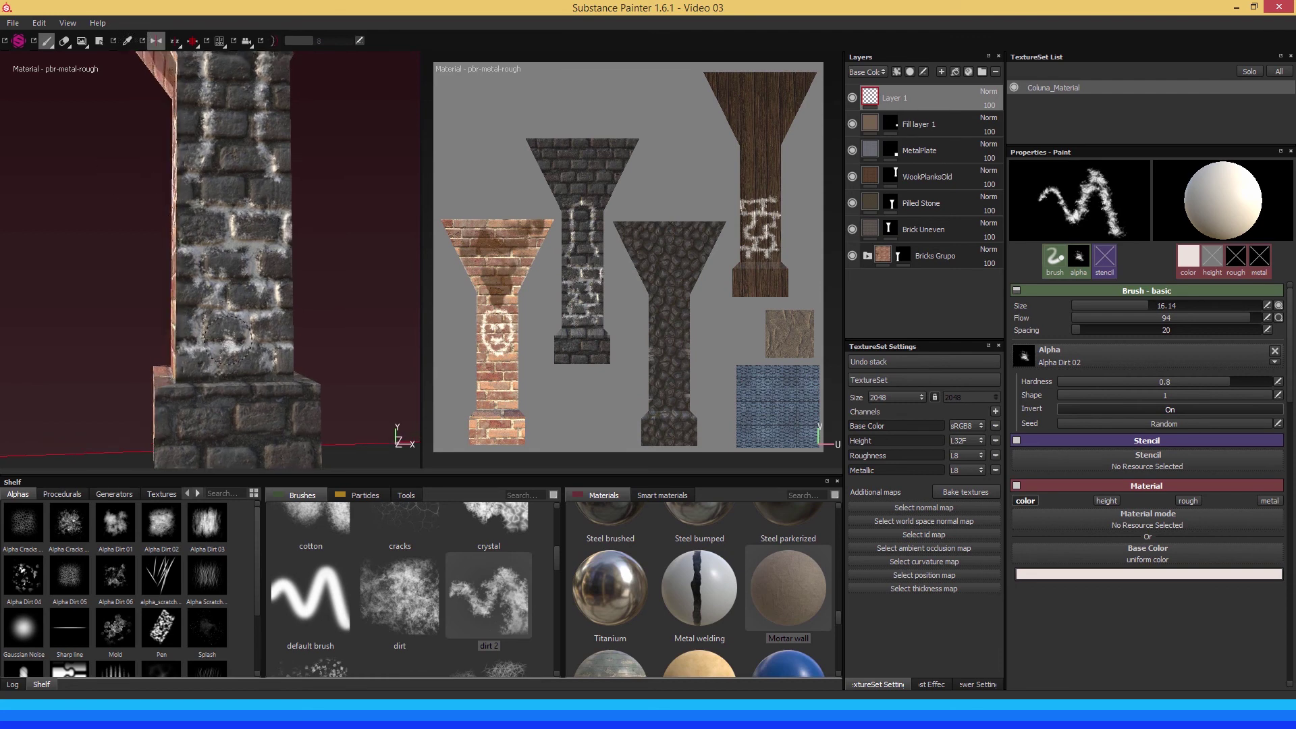
{"action": "left_click_drag", "start_coordinate": [228, 337], "coordinate": [177, 344], "text": "alt"}
{"action": "mouse_move", "coordinate": [251, 370]}
{"action": "left_mouse_down", "text": "alt"}
{"action": "mouse_move", "coordinate": [139, 362]}
{"action": "mouse_move", "coordinate": [208, 361]}
{"action": "mouse_move", "coordinate": [232, 346]}
{"action": "mouse_move", "coordinate": [223, 353]}
{"action": "left_mouse_up", "text": "alt"}
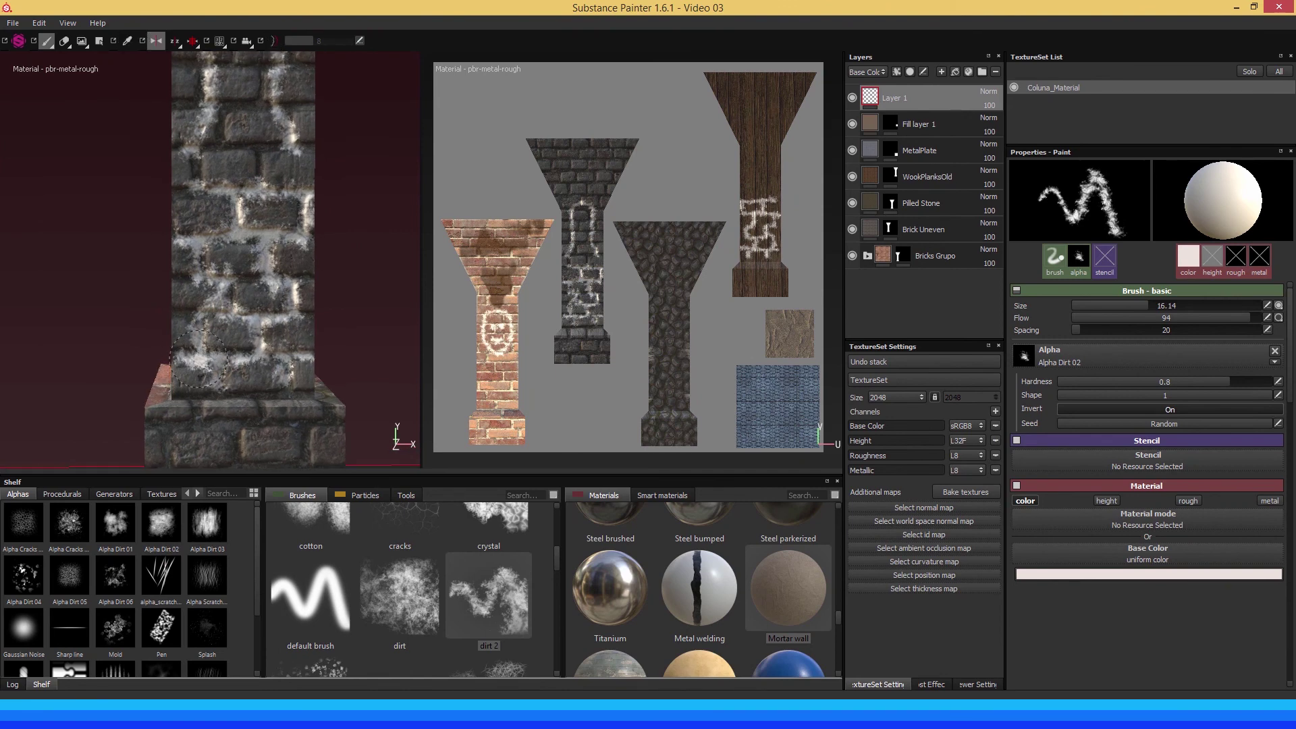
{"action": "mouse_move", "coordinate": [245, 273]}
{"action": "left_mouse_down", "text": "alt"}
{"action": "mouse_move", "coordinate": [230, 309]}
{"action": "mouse_move", "coordinate": [211, 309]}
{"action": "mouse_move", "coordinate": [232, 334]}
{"action": "mouse_move", "coordinate": [135, 349]}
{"action": "left_mouse_up", "text": "alt"}
{"action": "key", "text": "l"}
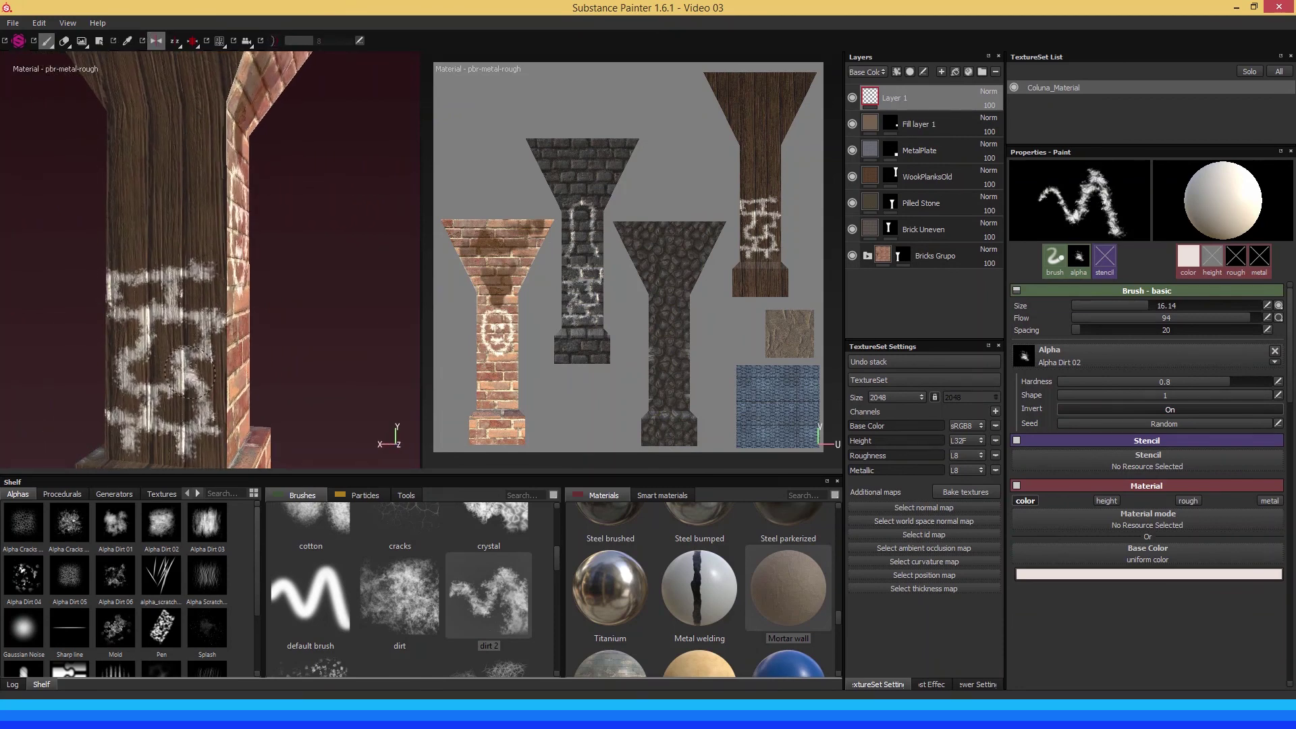
{"action": "mouse_move", "coordinate": [335, 319]}
{"action": "left_mouse_down", "text": "alt"}
{"action": "mouse_move", "coordinate": [428, 324]}
{"action": "mouse_move", "coordinate": [341, 318]}
{"action": "mouse_move", "coordinate": [202, 337]}
{"action": "mouse_move", "coordinate": [229, 336]}
{"action": "left_mouse_up", "text": "alt"}
Switch to Mirror Y, undo a stray stroke, and paint mirrored scribbles above and below the smiley.
{"action": "left_click", "coordinate": [181, 46]}
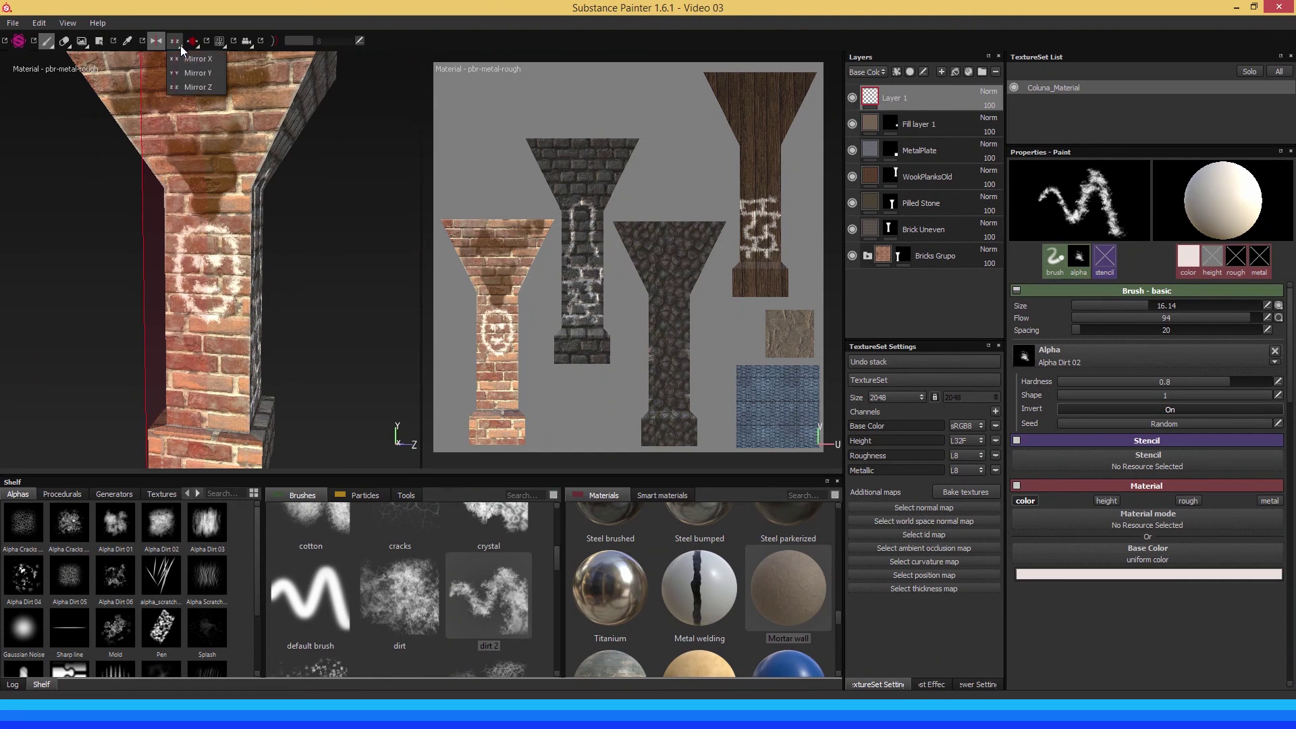
{"action": "left_click", "coordinate": [192, 70]}
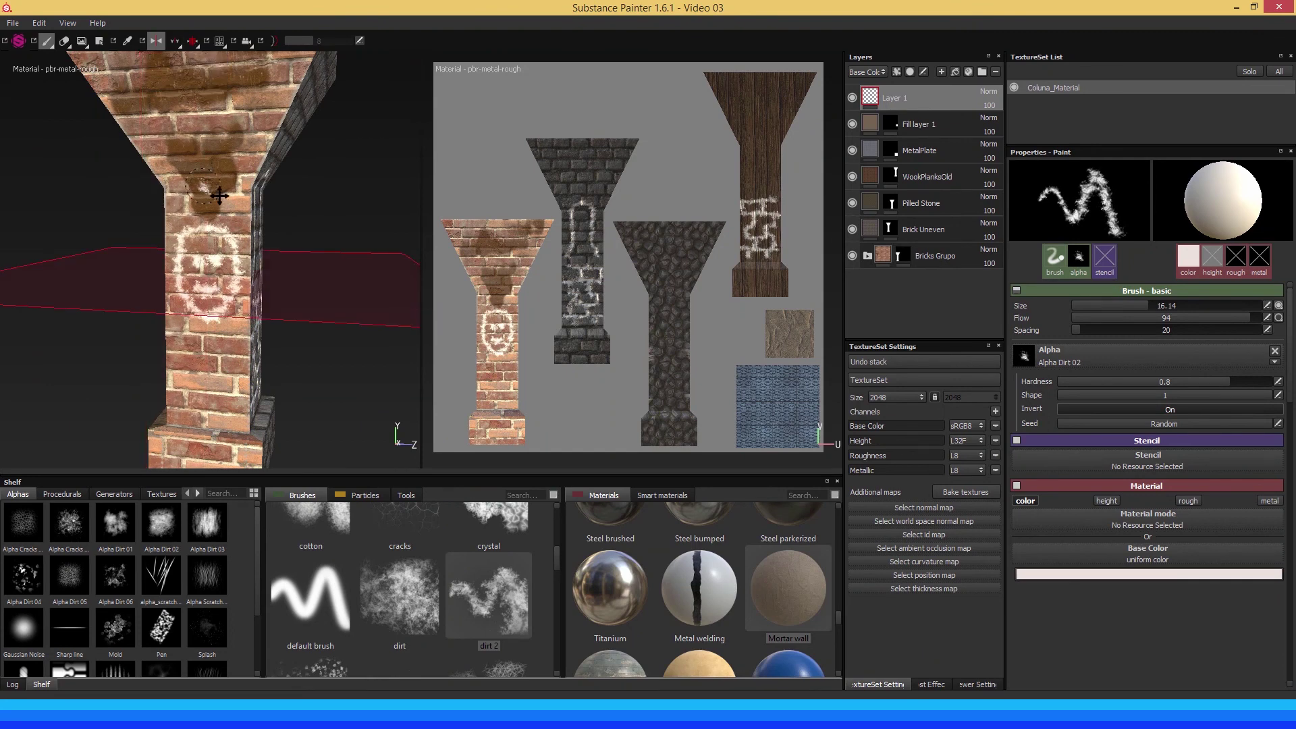
{"action": "mouse_move", "coordinate": [222, 270]}
{"action": "left_mouse_down", "text": "alt"}
{"action": "mouse_move", "coordinate": [203, 129]}
{"action": "mouse_move", "coordinate": [233, 116]}
{"action": "mouse_move", "coordinate": [210, 101]}
{"action": "mouse_move", "coordinate": [234, 138]}
{"action": "mouse_move", "coordinate": [214, 253]}
{"action": "mouse_move", "coordinate": [198, 145]}
{"action": "left_mouse_up", "text": "alt"}
{"action": "key", "text": "ctrl+z"}
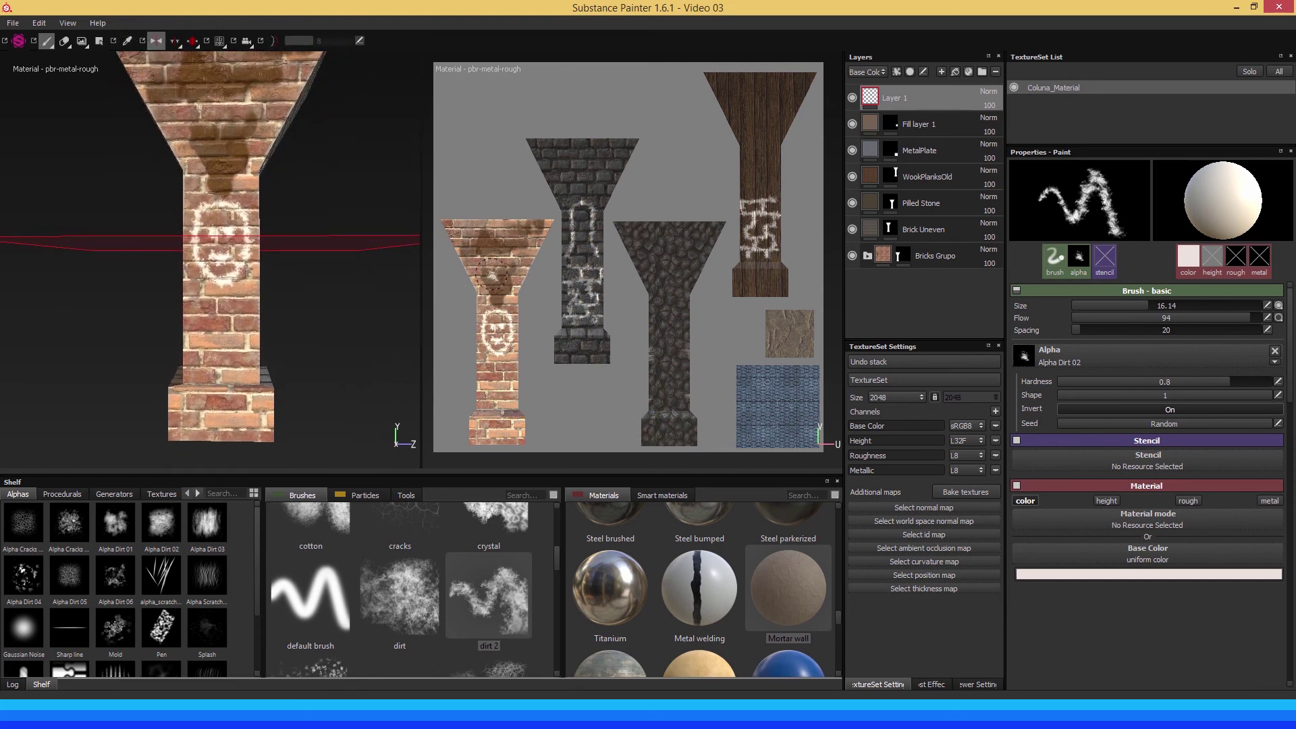
{"action": "key", "text": "l"}
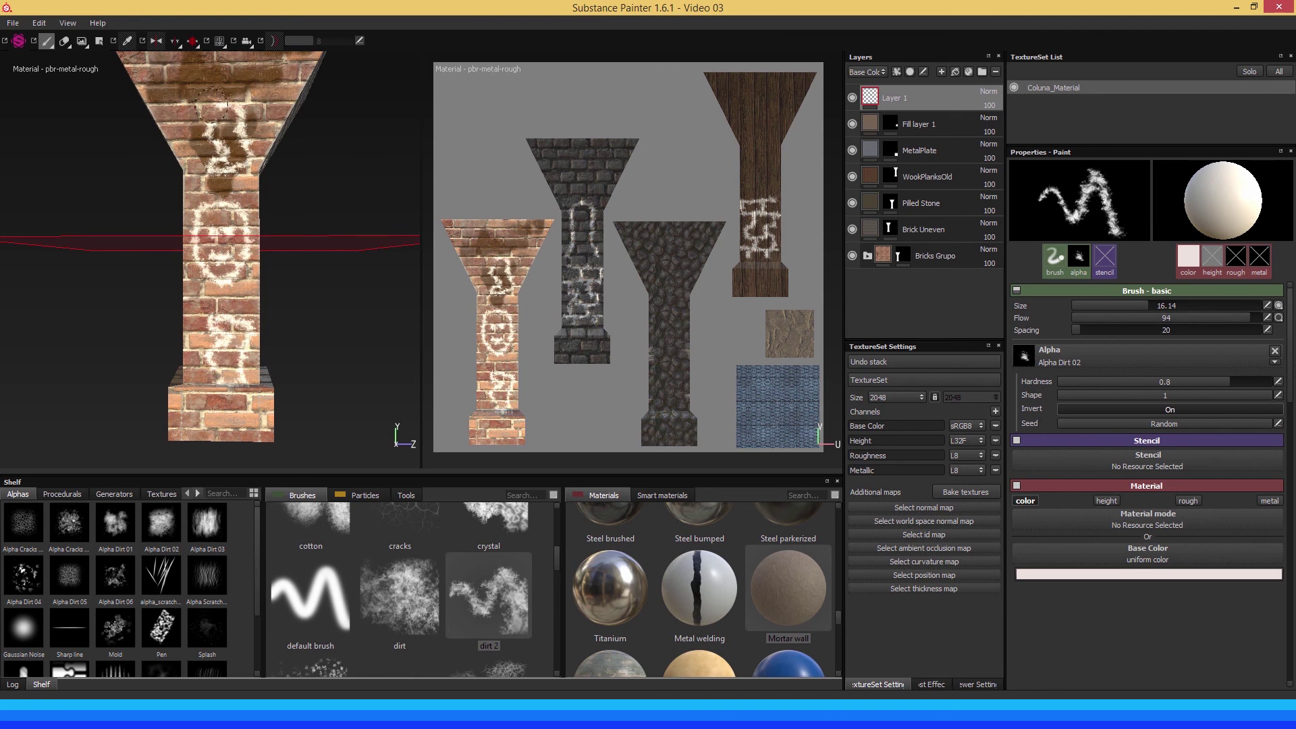
{"action": "mouse_move", "coordinate": [189, 132]}
{"action": "left_mouse_down"}
{"action": "mouse_move", "coordinate": [222, 202]}
{"action": "mouse_move", "coordinate": [209, 229]}
{"action": "left_mouse_up"}
{"action": "key", "text": "l"}
{"action": "key", "text": "l"}
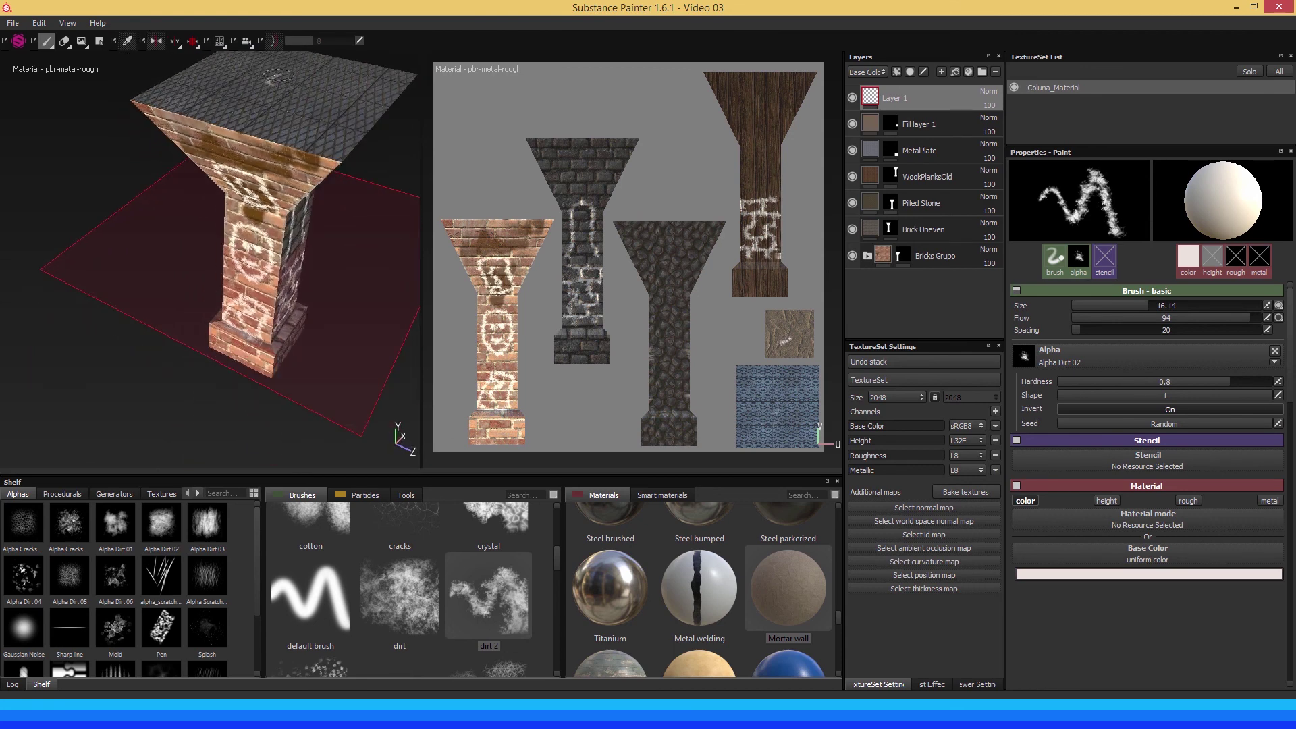
Paint a chalk loop on the pillar's top cap, re-enable symmetry, and tilt the view down.
{"action": "left_click_drag", "start_coordinate": [287, 81], "coordinate": [307, 102]}
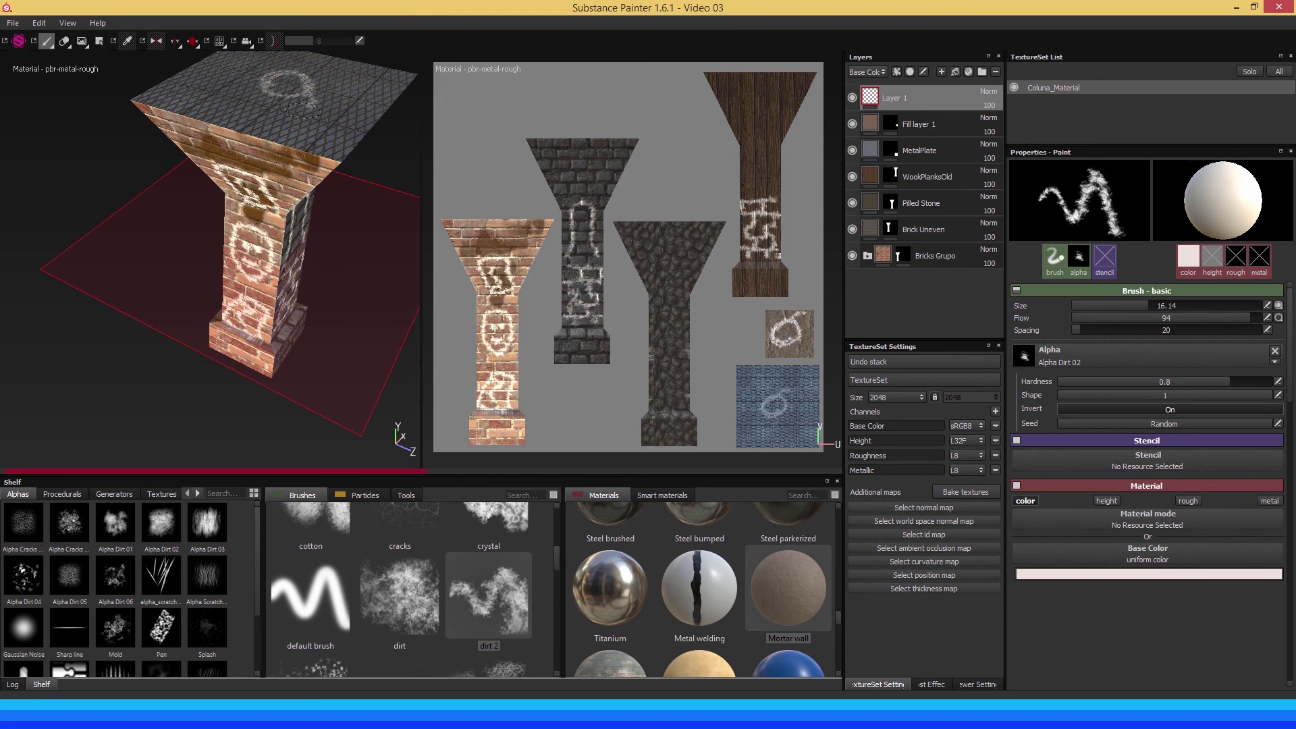
{"action": "key", "text": "l"}
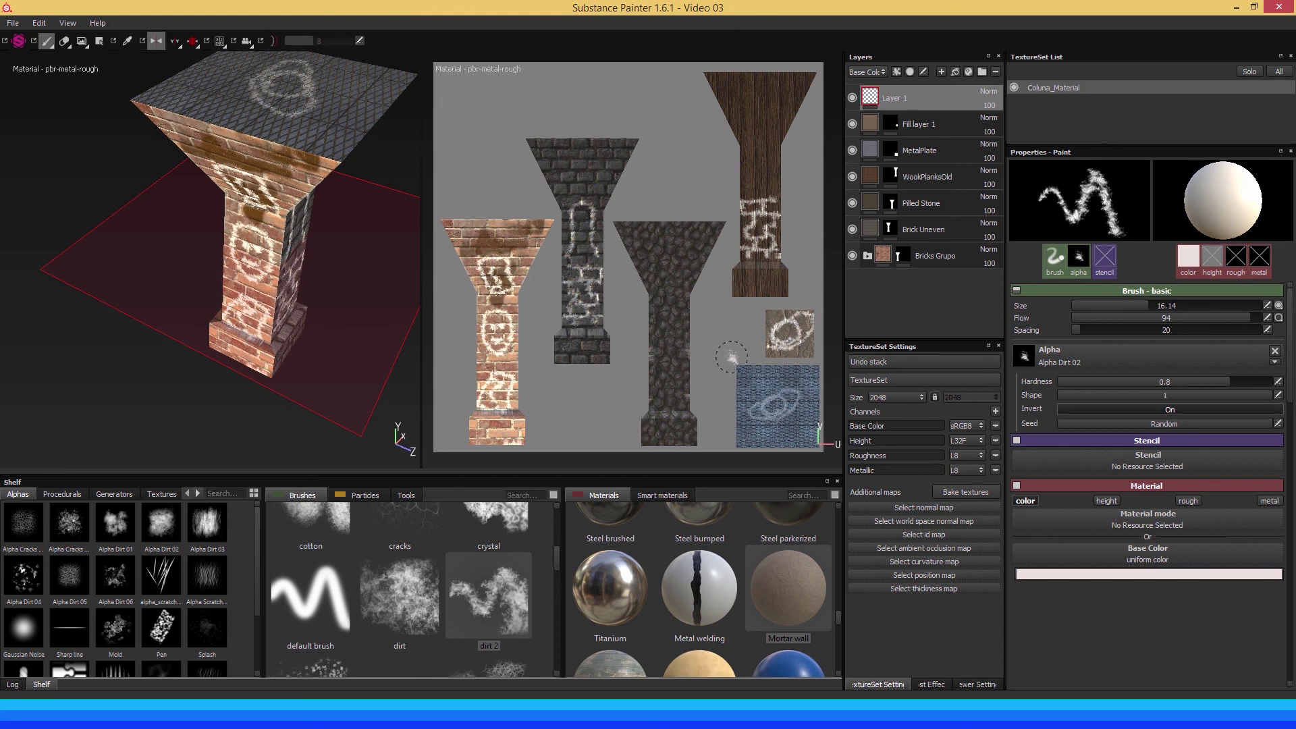
{"action": "mouse_move", "coordinate": [312, 327]}
{"action": "left_mouse_down", "text": "alt"}
{"action": "mouse_move", "coordinate": [249, 234]}
{"action": "mouse_move", "coordinate": [218, 305]}
{"action": "mouse_move", "coordinate": [196, 307]}
{"action": "left_mouse_up", "text": "alt"}
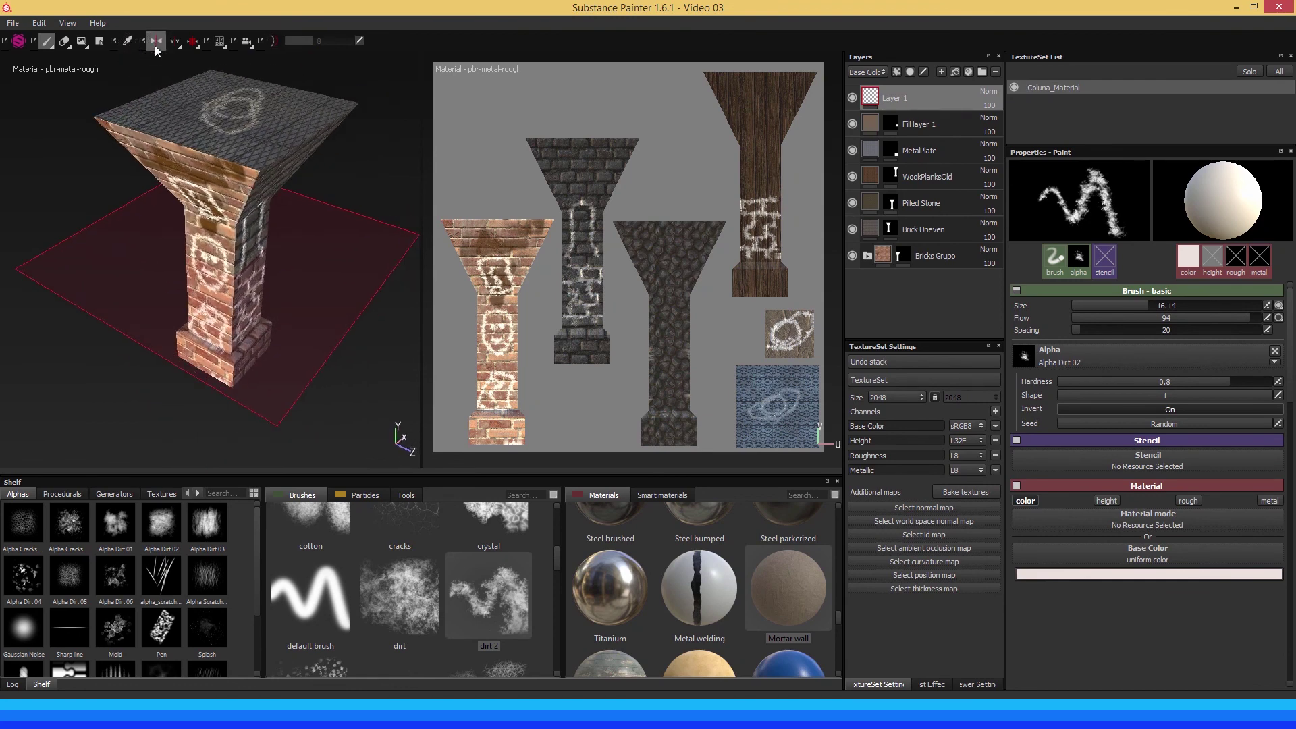
Orbit and zoom around the pillar to inspect its top cap, stone, wood and brick faces.
{"action": "left_click_drag", "start_coordinate": [143, 215], "coordinate": [101, 169], "text": "alt"}
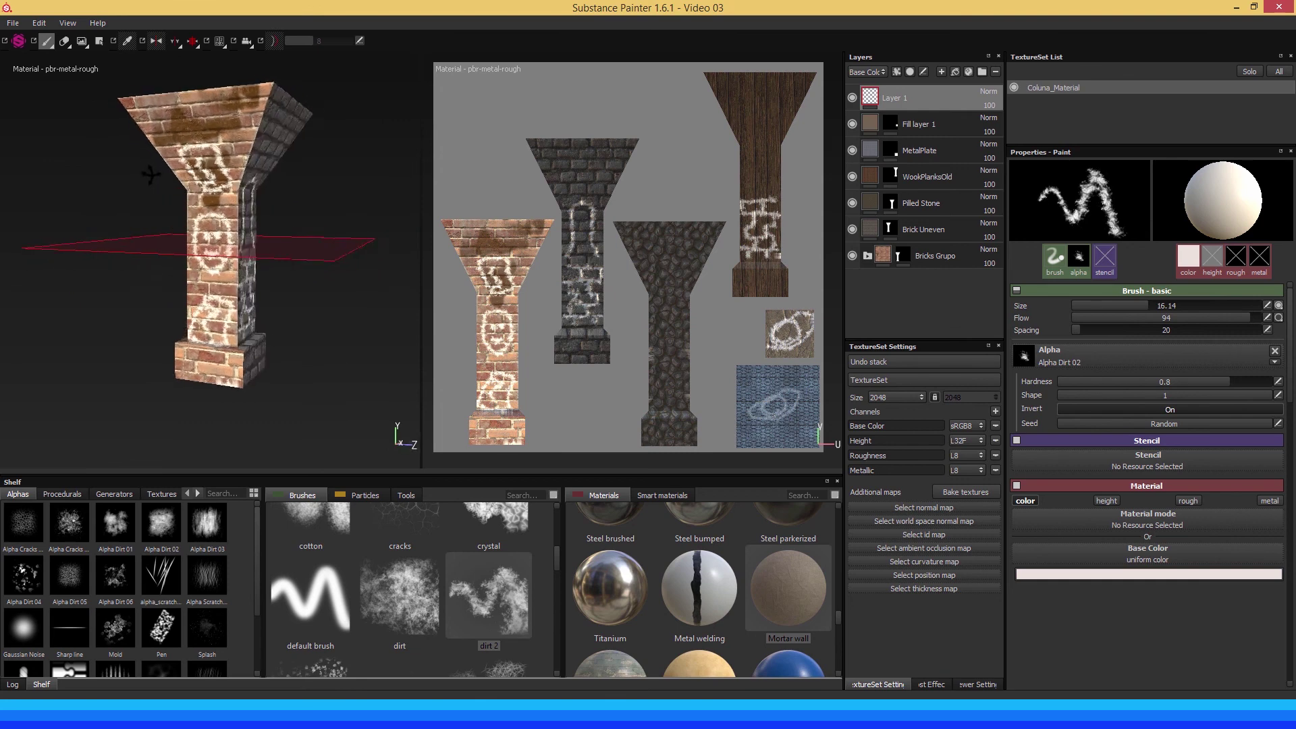
{"action": "right_click_drag", "start_coordinate": [100, 169], "coordinate": [175, 169], "text": "alt"}
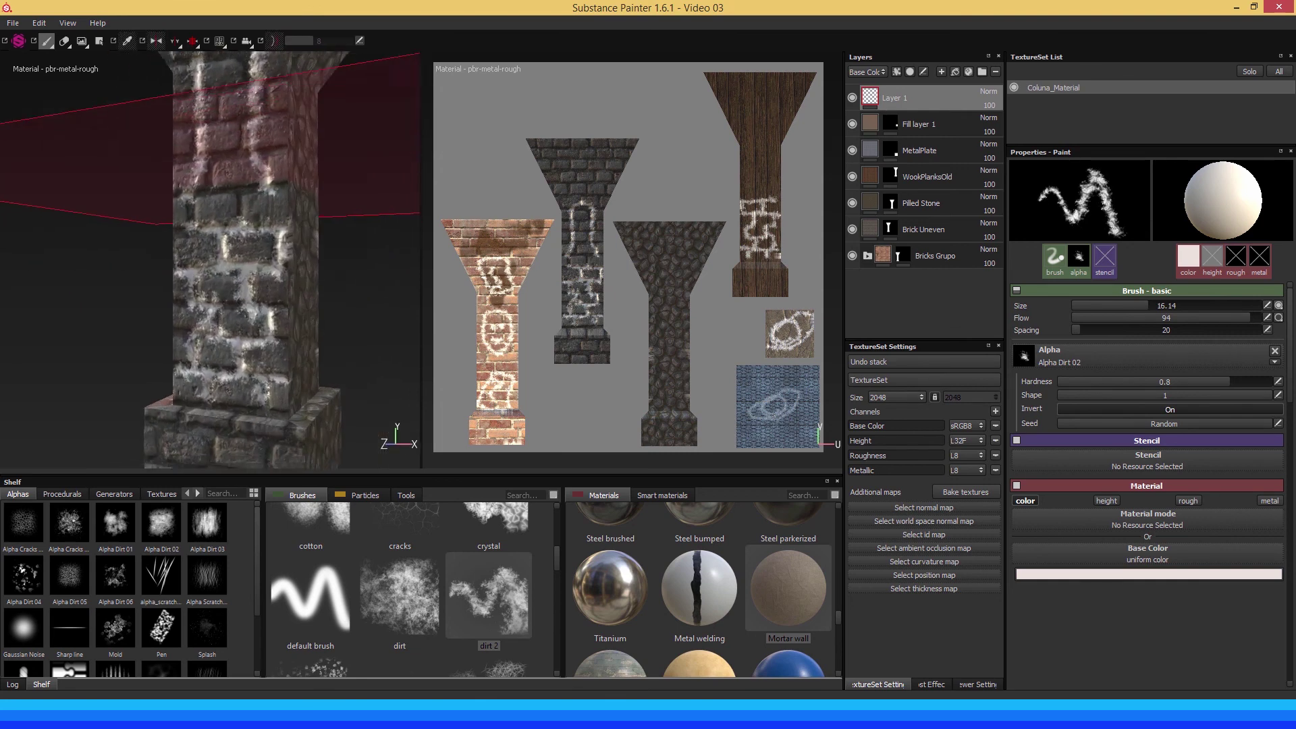
{"action": "left_click_drag", "start_coordinate": [175, 169], "coordinate": [210, 295], "text": "alt"}
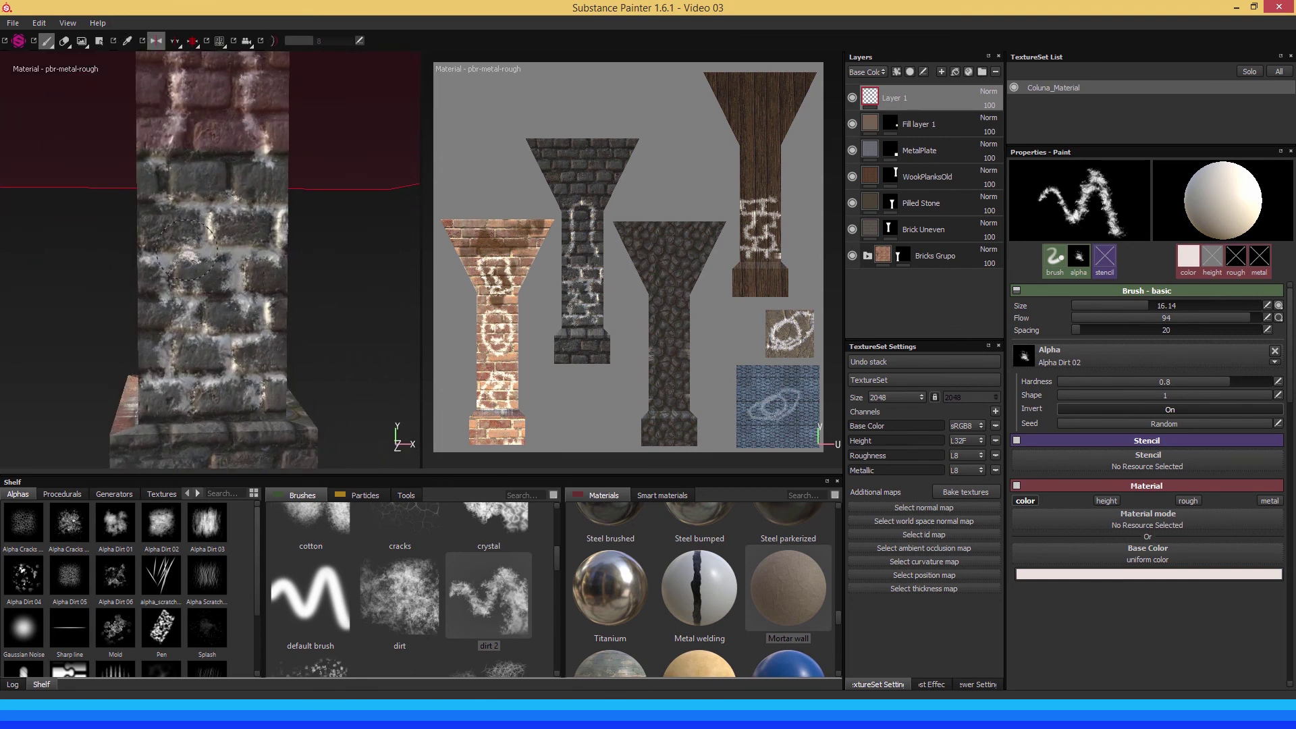
{"action": "mouse_move", "coordinate": [184, 237]}
{"action": "left_mouse_down", "text": "alt"}
{"action": "mouse_move", "coordinate": [194, 289]}
{"action": "mouse_move", "coordinate": [206, 274]}
{"action": "left_mouse_up", "text": "alt"}
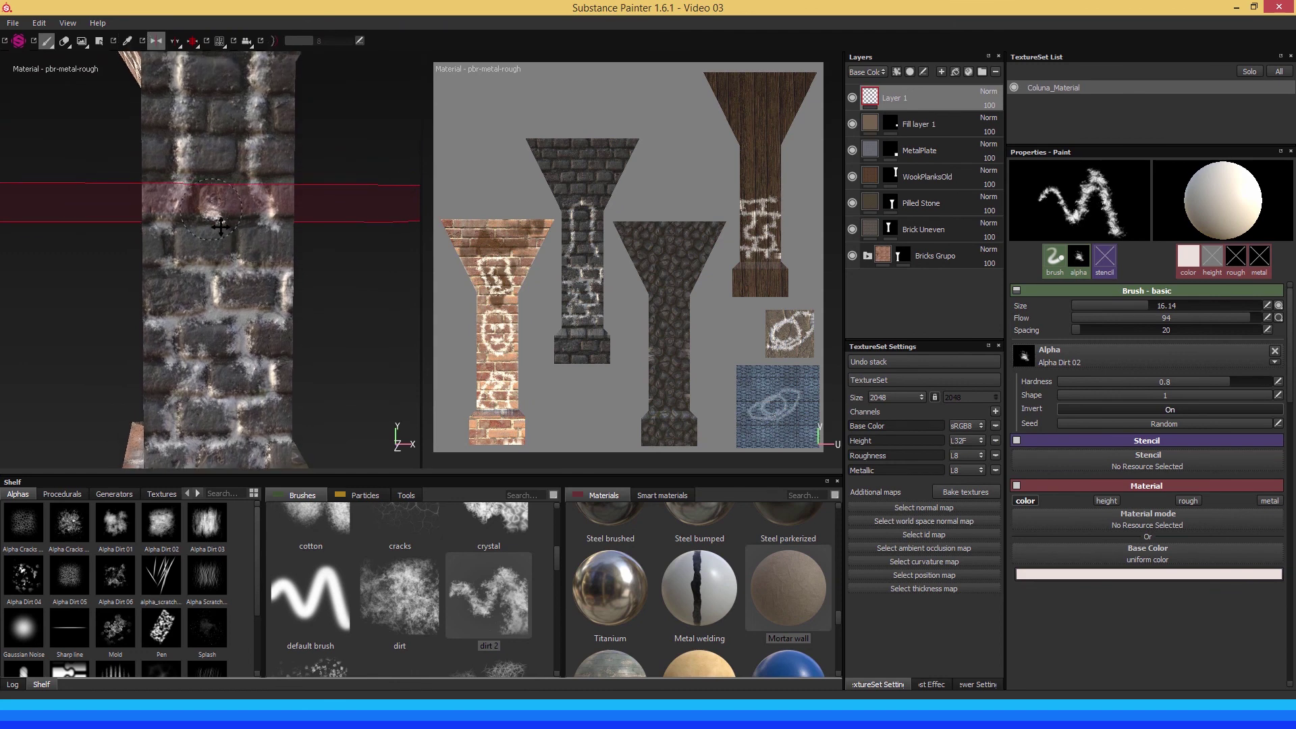
{"action": "mouse_move", "coordinate": [220, 227]}
{"action": "left_mouse_down", "text": "alt"}
{"action": "mouse_move", "coordinate": [208, 297]}
{"action": "mouse_move", "coordinate": [301, 371]}
{"action": "mouse_move", "coordinate": [122, 375]}
{"action": "left_mouse_up", "text": "alt"}
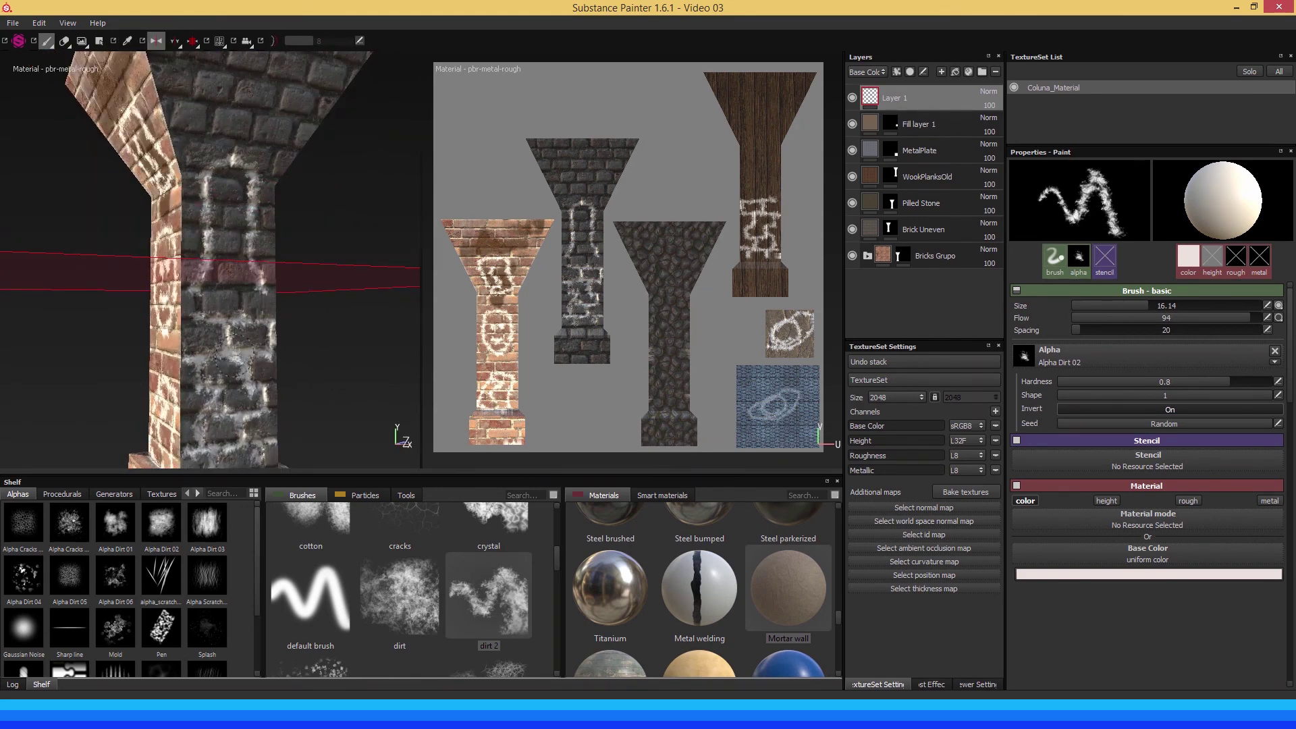
{"action": "mouse_move", "coordinate": [236, 357]}
{"action": "left_mouse_down", "text": "alt"}
{"action": "mouse_move", "coordinate": [294, 337]}
{"action": "mouse_move", "coordinate": [95, 307]}
{"action": "mouse_move", "coordinate": [179, 327]}
{"action": "left_mouse_up", "text": "alt"}
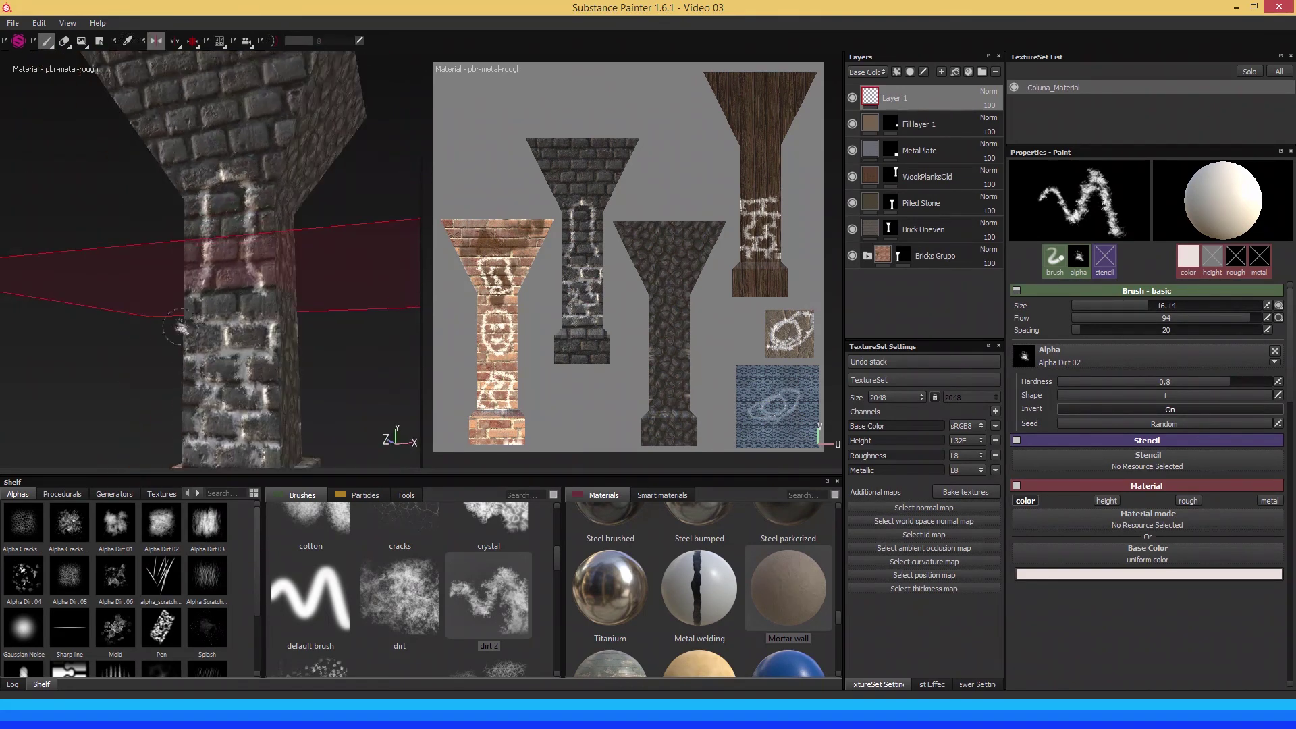
{"action": "mouse_move", "coordinate": [189, 172]}
{"action": "left_mouse_down", "text": "alt"}
{"action": "mouse_move", "coordinate": [336, 208]}
{"action": "mouse_move", "coordinate": [260, 314]}
{"action": "left_mouse_up", "text": "alt"}
{"action": "mouse_move", "coordinate": [150, 228]}
{"action": "left_mouse_down", "text": "alt"}
{"action": "mouse_move", "coordinate": [78, 266]}
{"action": "mouse_move", "coordinate": [267, 220]}
{"action": "mouse_move", "coordinate": [176, 222]}
{"action": "left_mouse_up", "text": "alt"}
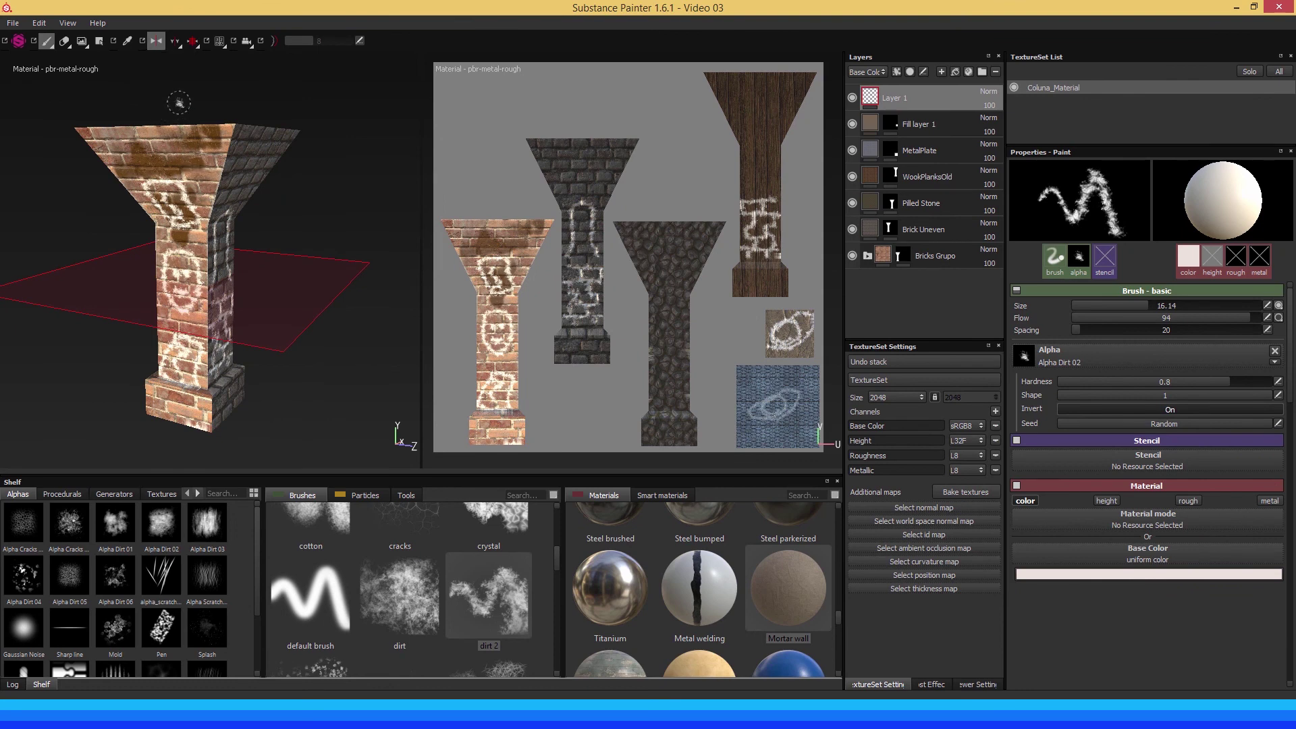
Set symmetry to Mirror Z, switch it on, and zoom in on a front view of the pillar.
{"action": "left_click", "coordinate": [180, 46]}
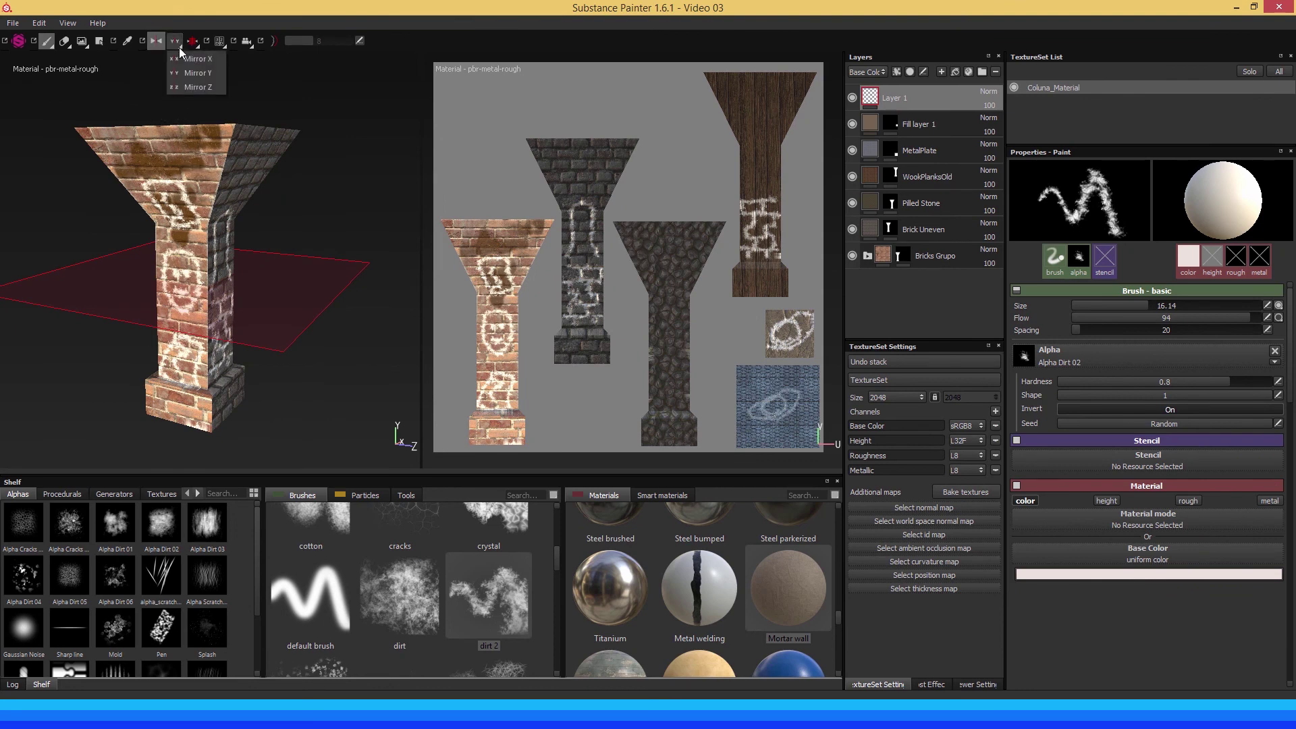
{"action": "left_click", "coordinate": [194, 86]}
{"action": "mouse_move", "coordinate": [192, 193]}
{"action": "left_mouse_down", "text": "alt"}
{"action": "mouse_move", "coordinate": [176, 181]}
{"action": "mouse_move", "coordinate": [183, 168]}
{"action": "left_mouse_up", "text": "alt"}
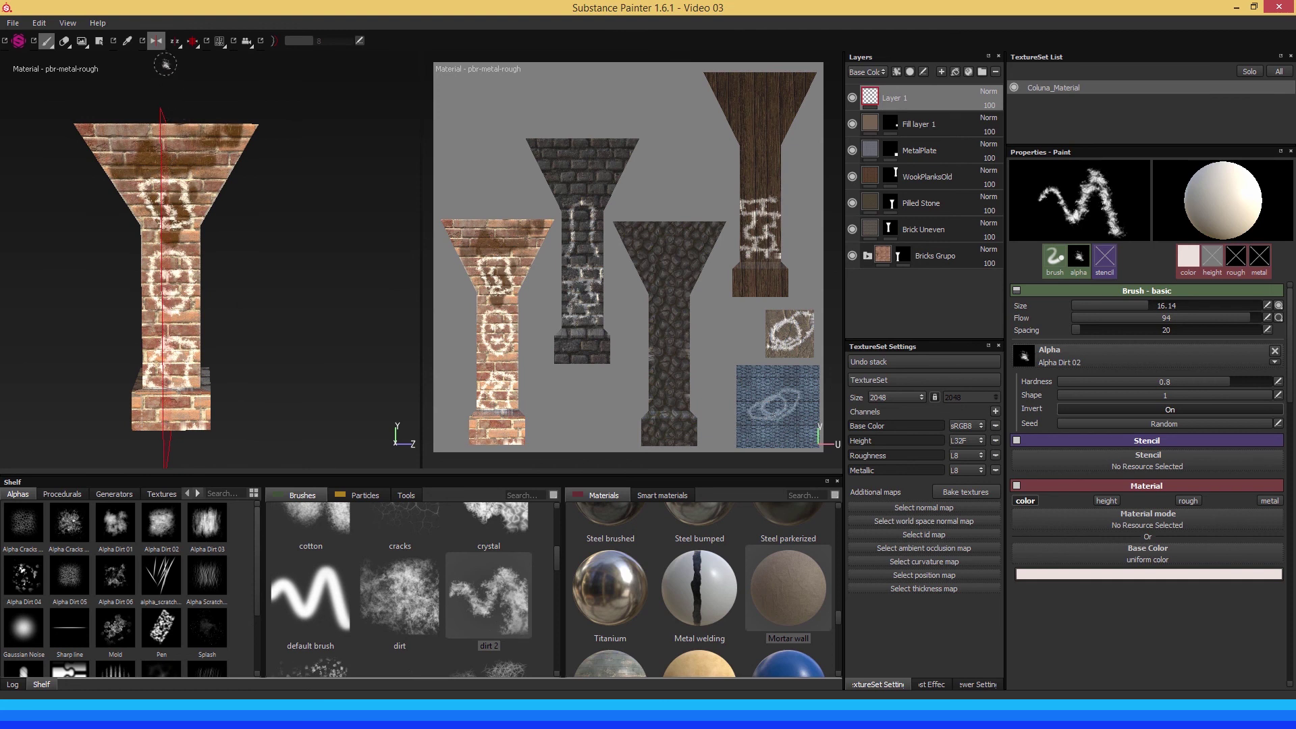
{"action": "left_click", "coordinate": [154, 42]}
{"action": "scroll", "coordinate": [169, 169], "scroll_direction": "up", "scroll_amount": 1}
{"action": "scroll", "coordinate": [189, 202], "scroll_direction": "up", "scroll_amount": 2}
{"action": "scroll", "coordinate": [203, 223], "scroll_direction": "up", "scroll_amount": 2}
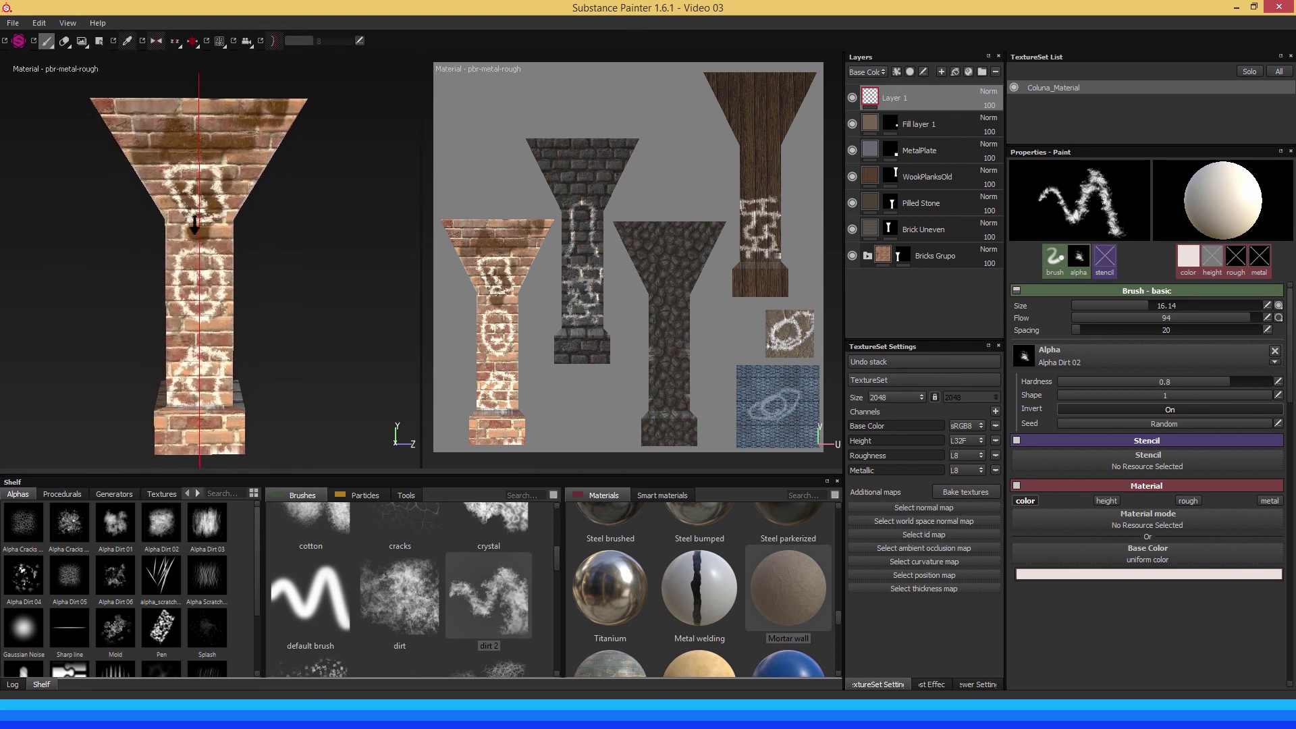
{"action": "scroll", "coordinate": [223, 248], "scroll_direction": "up", "scroll_amount": 2}
{"action": "left_click_drag", "start_coordinate": [223, 248], "coordinate": [212, 226], "text": "alt"}
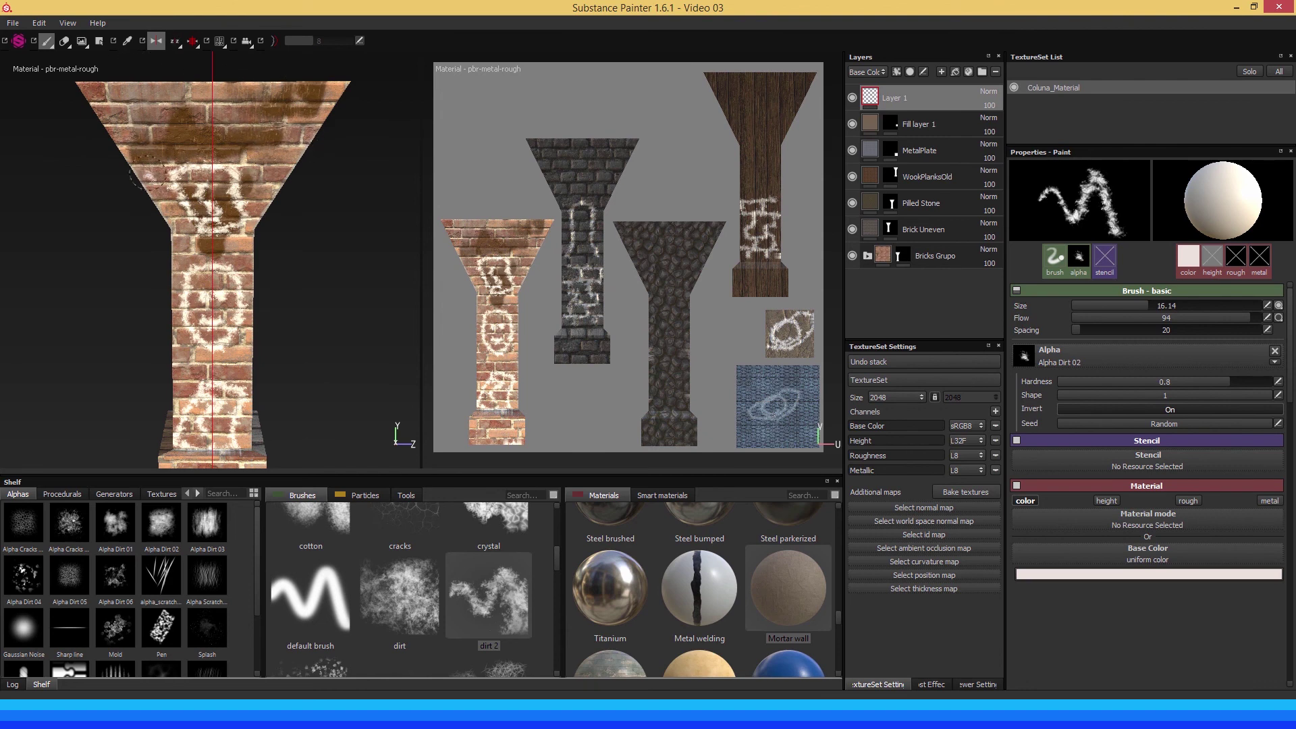
{"action": "left_click_drag", "start_coordinate": [265, 146], "coordinate": [213, 138], "text": "alt"}
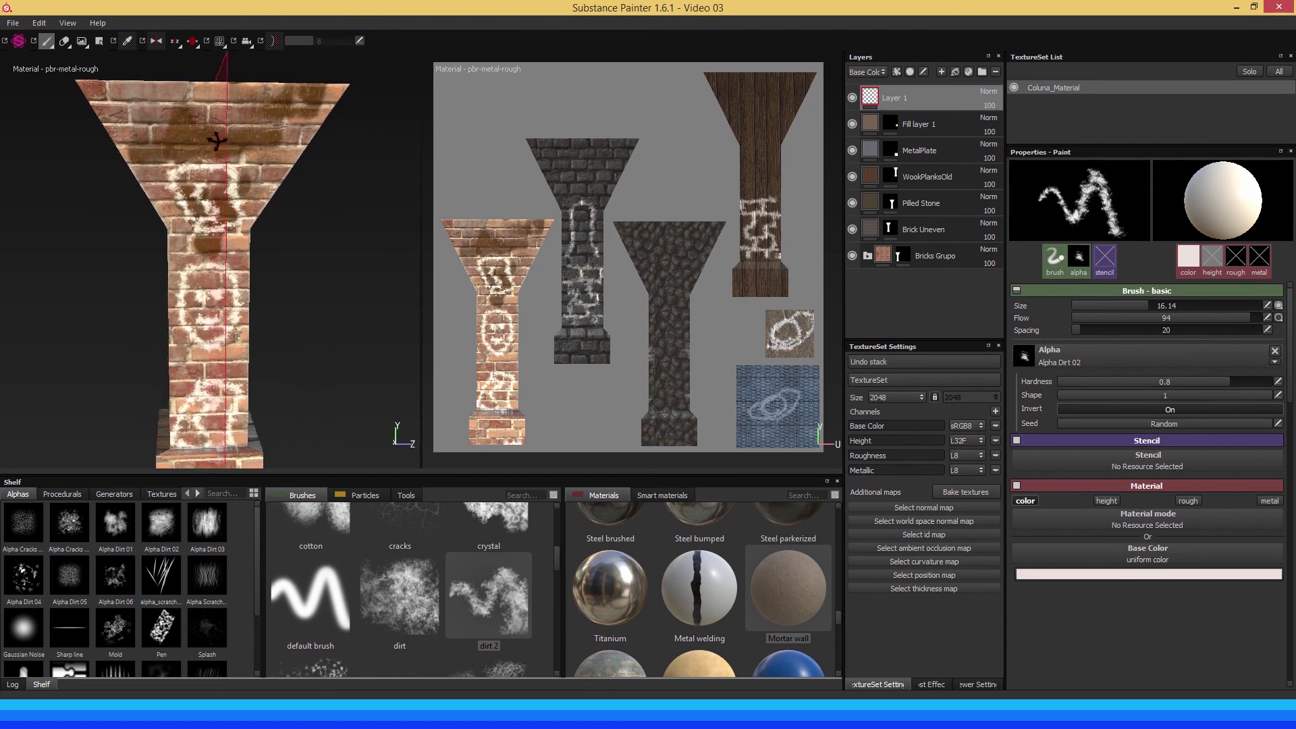
{"action": "left_click", "coordinate": [154, 39]}
{"action": "left_click", "coordinate": [154, 40]}
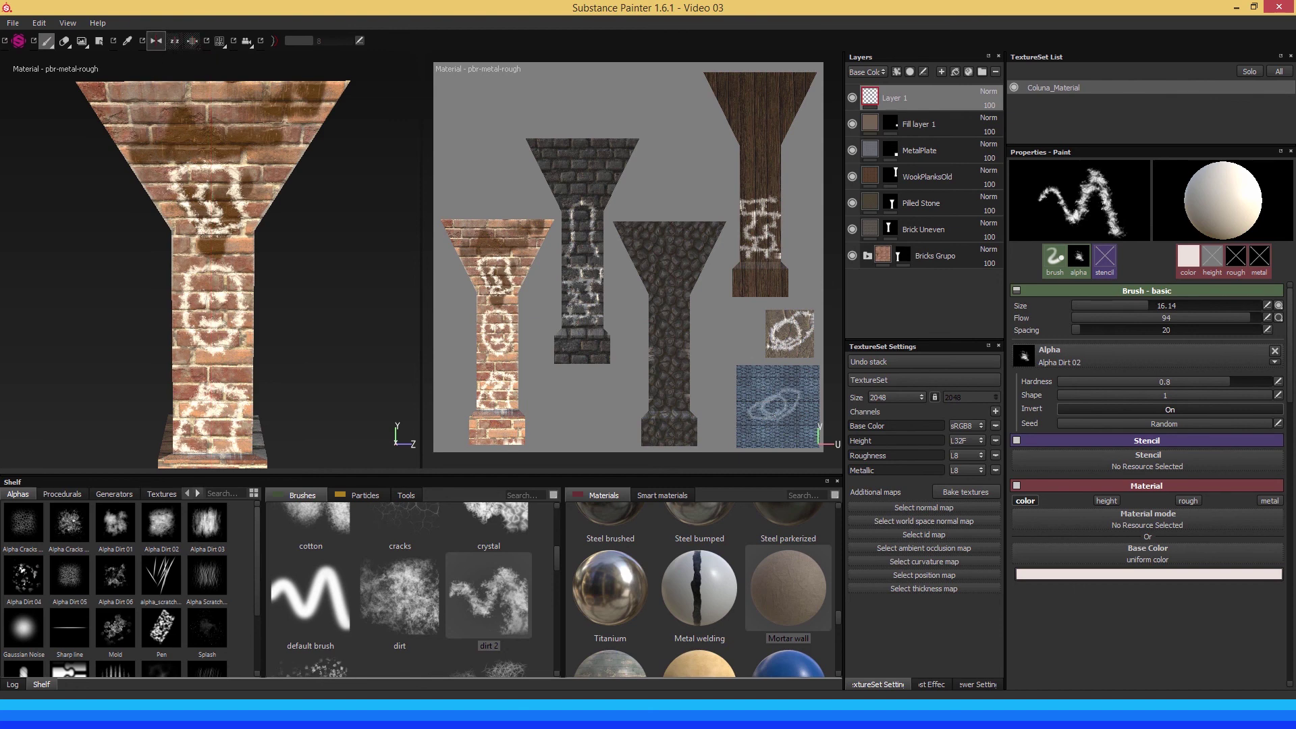
{"action": "mouse_move", "coordinate": [225, 197]}
{"action": "left_mouse_down", "text": "alt"}
{"action": "mouse_move", "coordinate": [181, 254]}
{"action": "mouse_move", "coordinate": [108, 279]}
{"action": "mouse_move", "coordinate": [159, 234]}
{"action": "left_mouse_up", "text": "alt"}
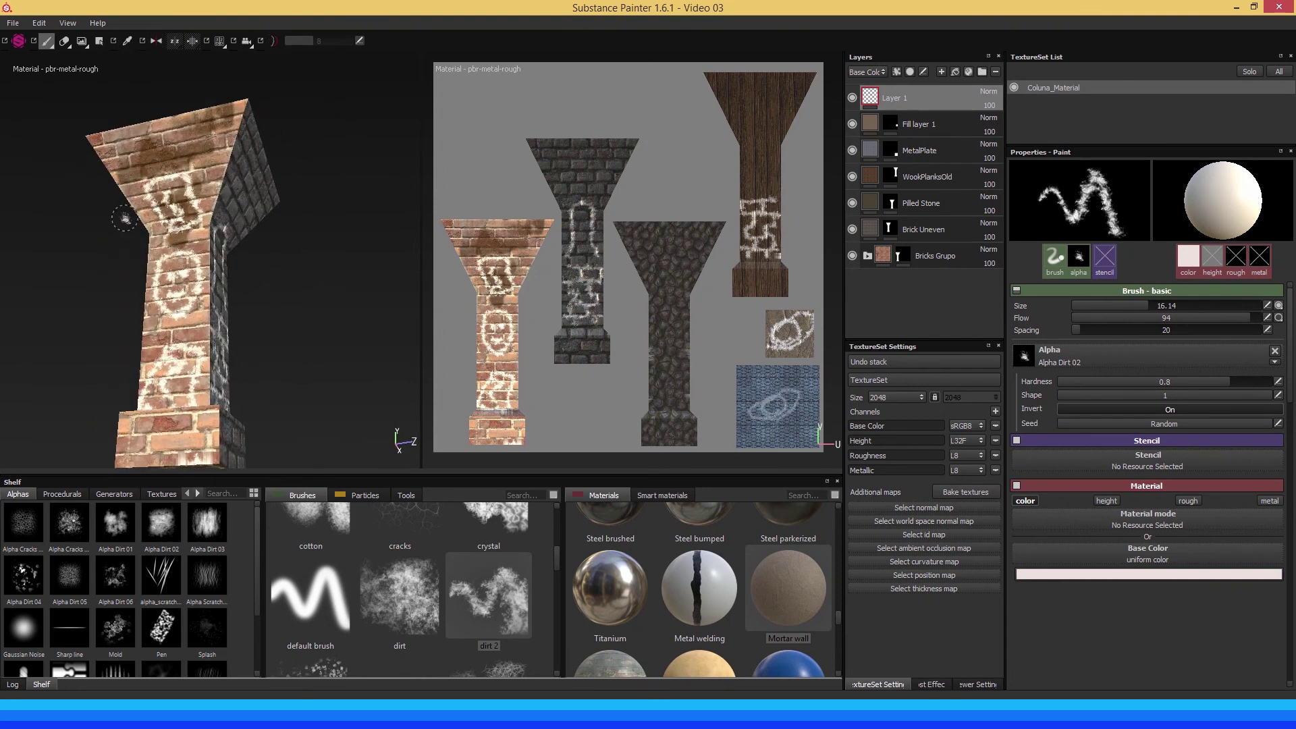
{"action": "left_click_drag", "start_coordinate": [159, 234], "coordinate": [193, 336], "text": "alt"}
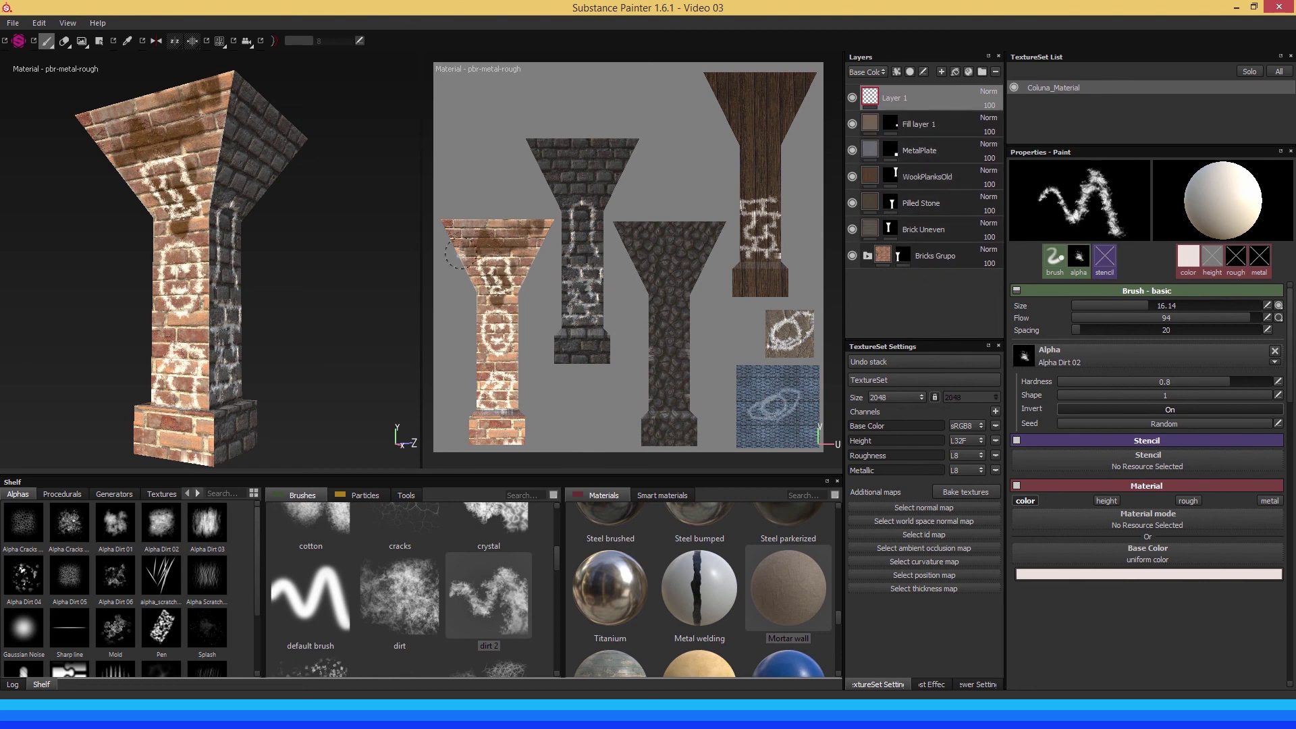
{"action": "mouse_move", "coordinate": [257, 276]}
{"action": "left_mouse_down", "text": "alt"}
{"action": "mouse_move", "coordinate": [243, 288]}
{"action": "mouse_move", "coordinate": [342, 284]}
{"action": "mouse_move", "coordinate": [122, 283]}
{"action": "mouse_move", "coordinate": [149, 340]}
{"action": "mouse_move", "coordinate": [169, 174]}
{"action": "mouse_move", "coordinate": [173, 288]}
{"action": "mouse_move", "coordinate": [274, 327]}
{"action": "mouse_move", "coordinate": [107, 280]}
{"action": "mouse_move", "coordinate": [311, 292]}
{"action": "mouse_move", "coordinate": [269, 275]}
{"action": "mouse_move", "coordinate": [203, 202]}
{"action": "mouse_move", "coordinate": [188, 216]}
{"action": "mouse_move", "coordinate": [201, 259]}
{"action": "mouse_move", "coordinate": [133, 281]}
{"action": "mouse_move", "coordinate": [119, 318]}
{"action": "mouse_move", "coordinate": [168, 284]}
{"action": "mouse_move", "coordinate": [255, 278]}
{"action": "left_mouse_up", "text": "alt"}
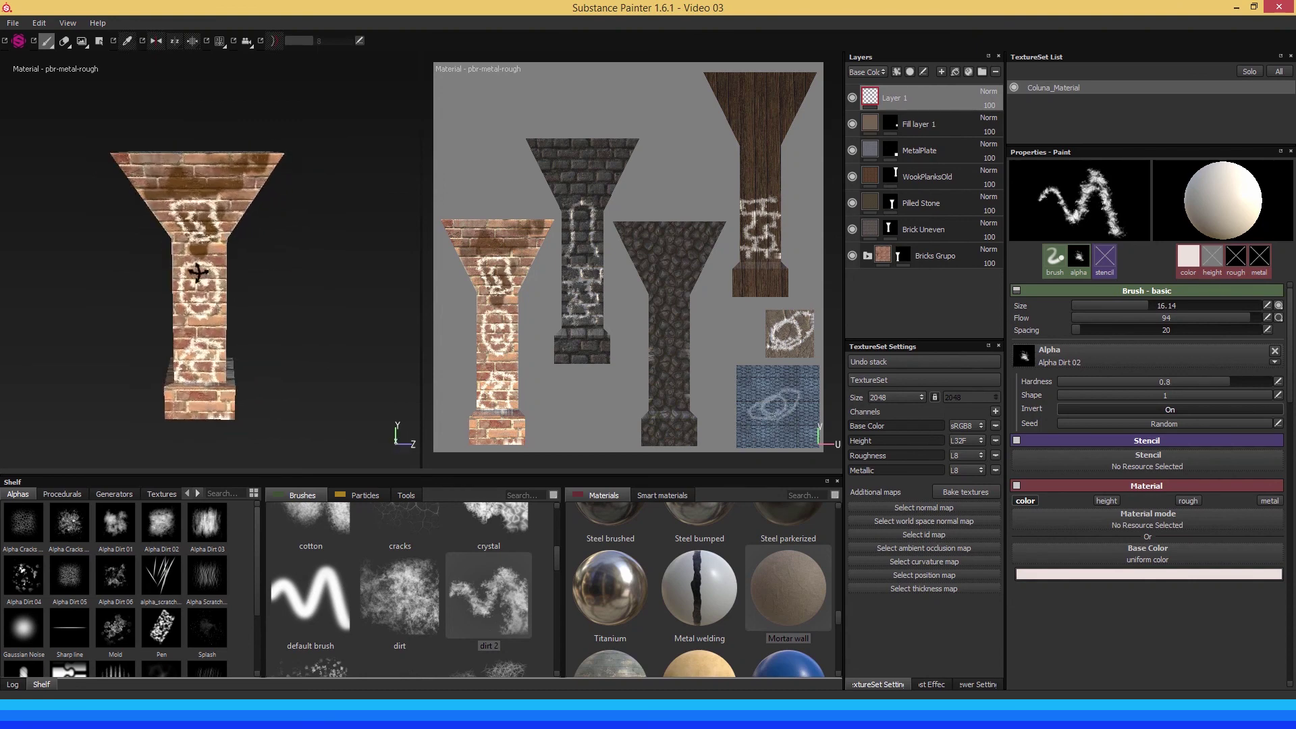